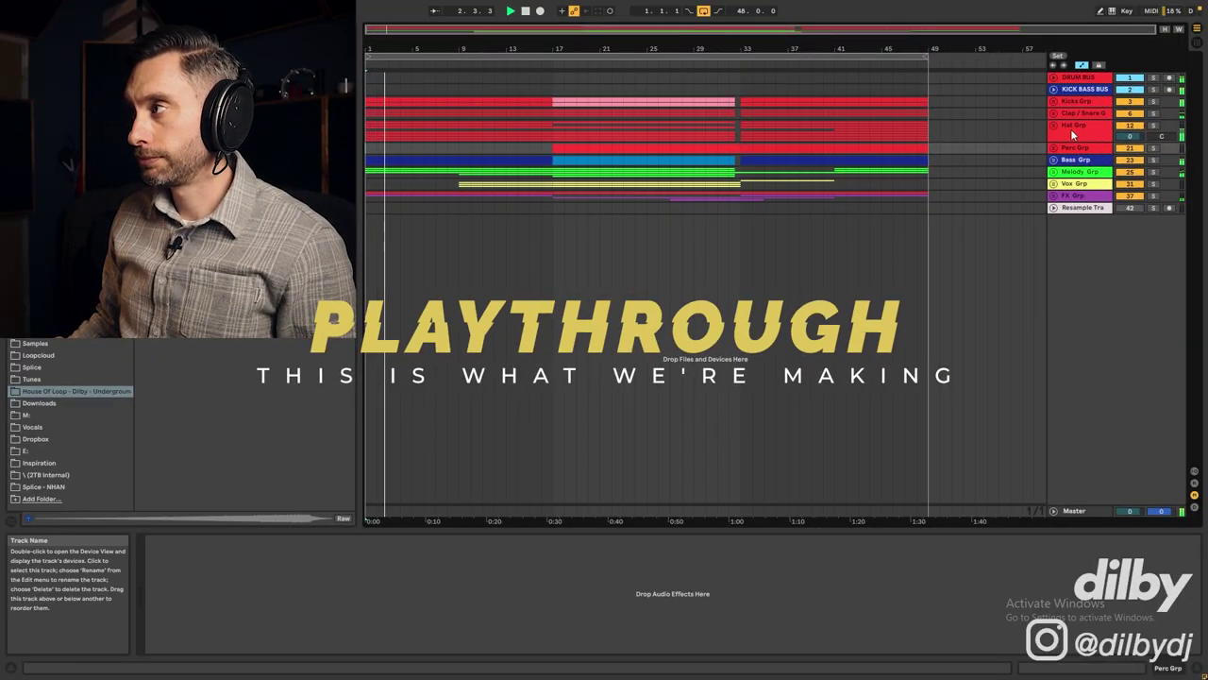
Look through the tracks inside the Kicks and Clap / Snare groups, including the first Clap track's sampler and effects
click(1054, 98)
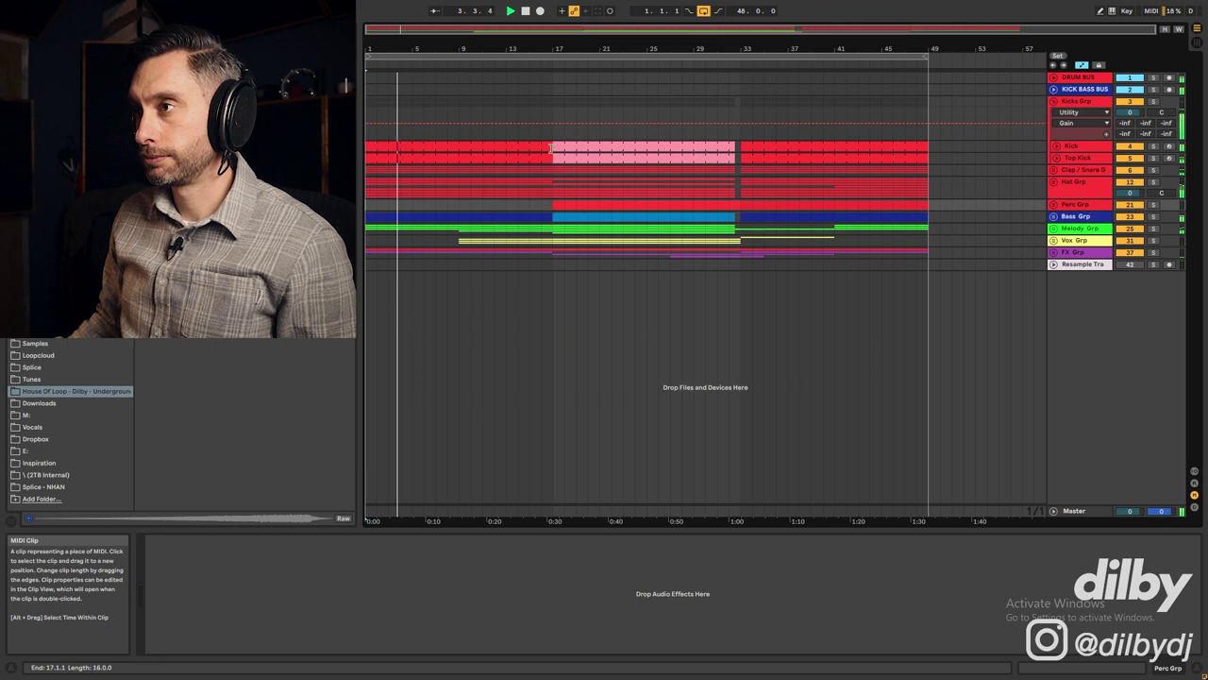
click(1054, 101)
click(1053, 126)
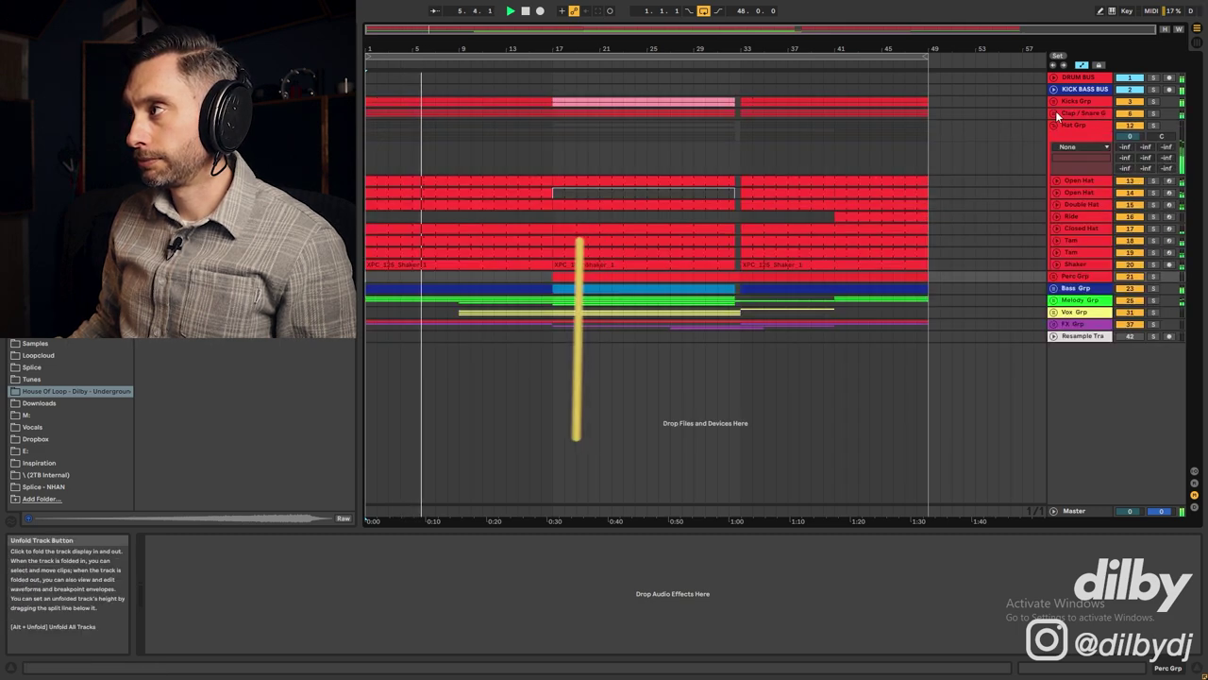
click(1056, 111)
click(557, 206)
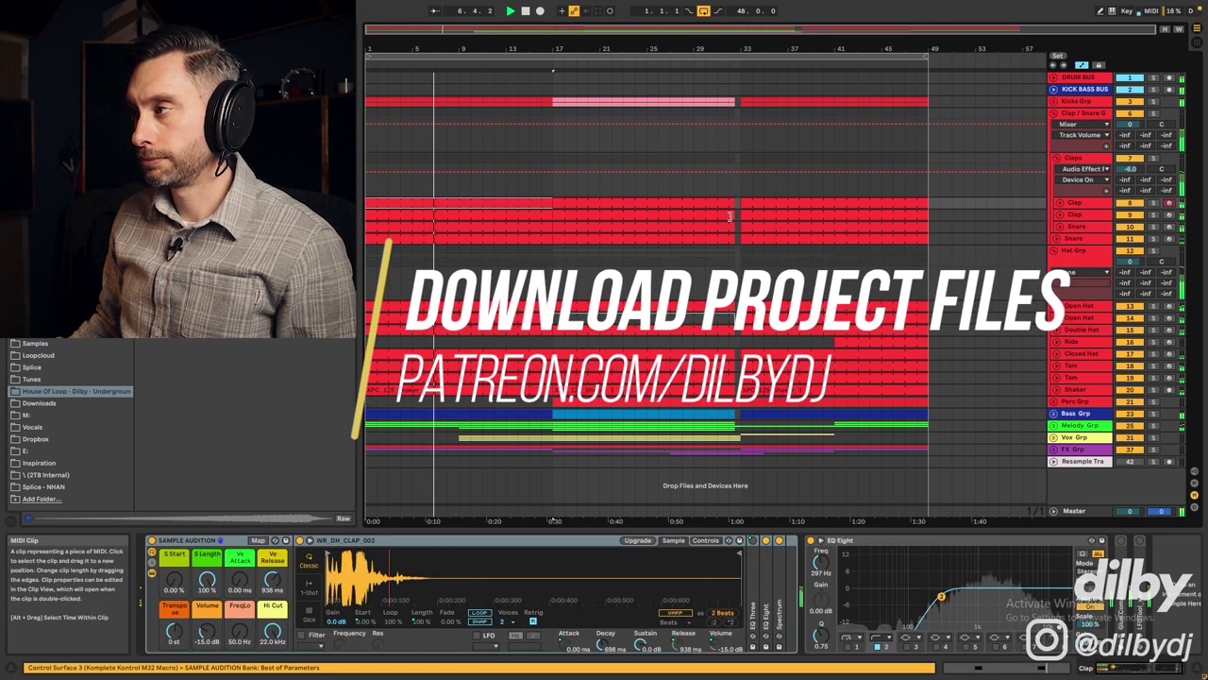
click(1054, 112)
Go through the Hat group's tracks one by one, from Open Hat down to Shaker, viewing each one's device chain
click(1059, 180)
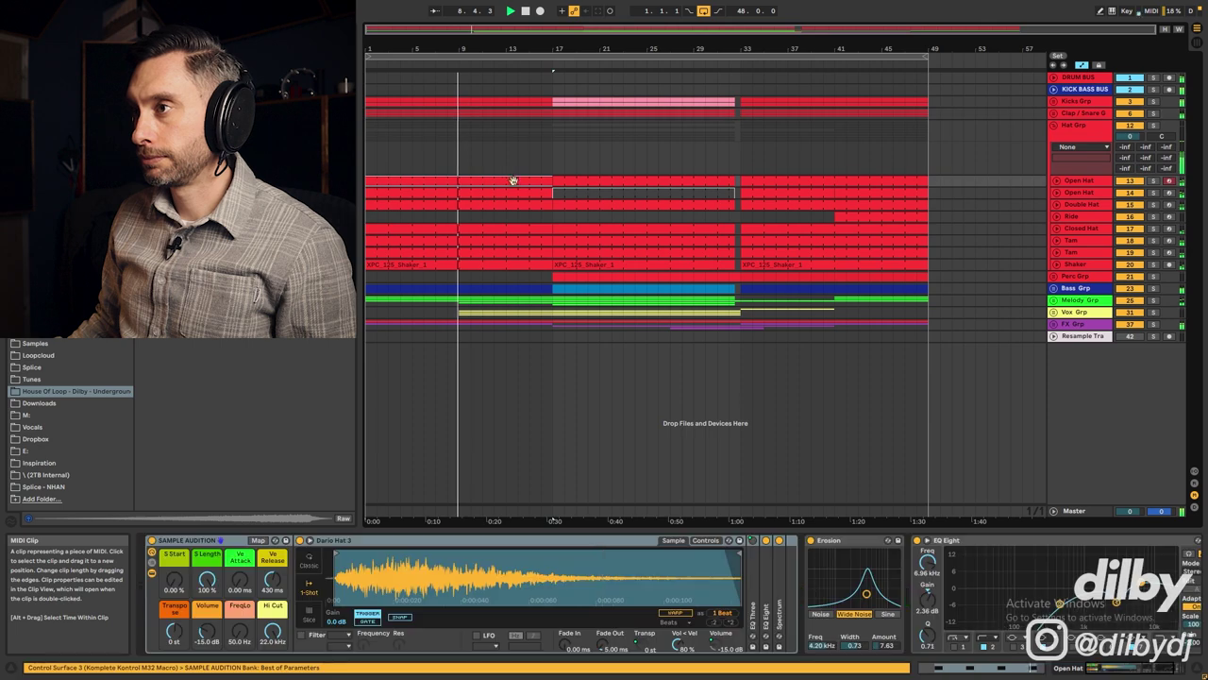
click(1071, 180)
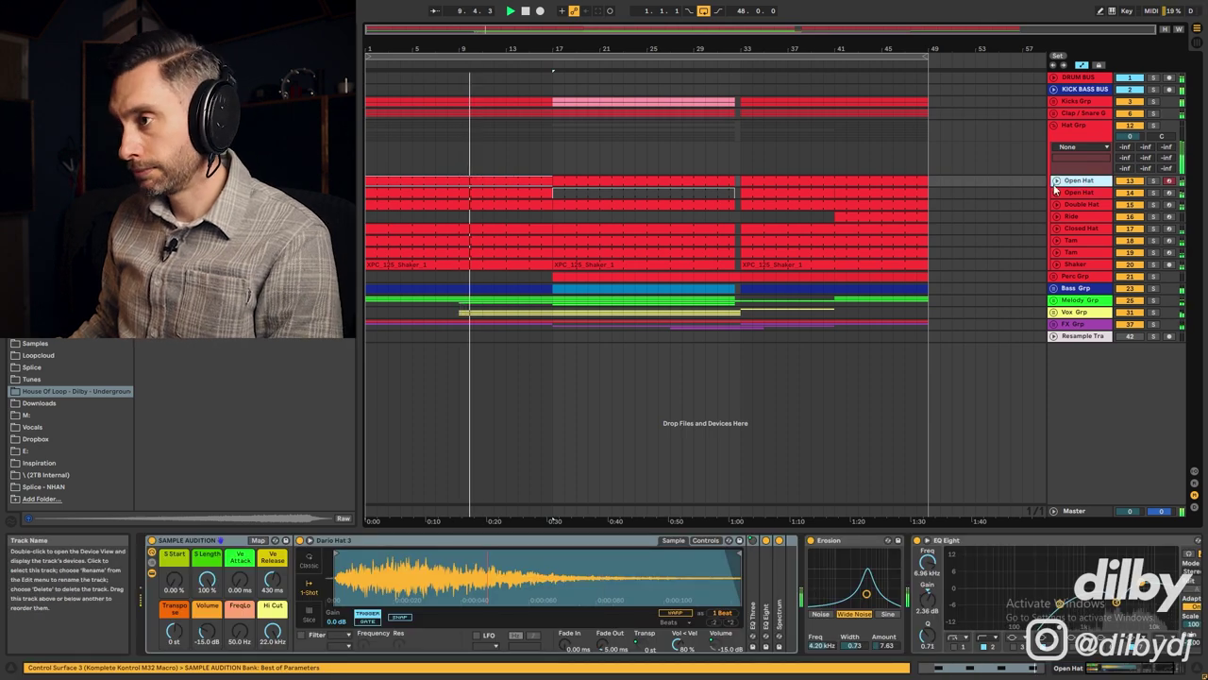
click(1072, 193)
key(Down)
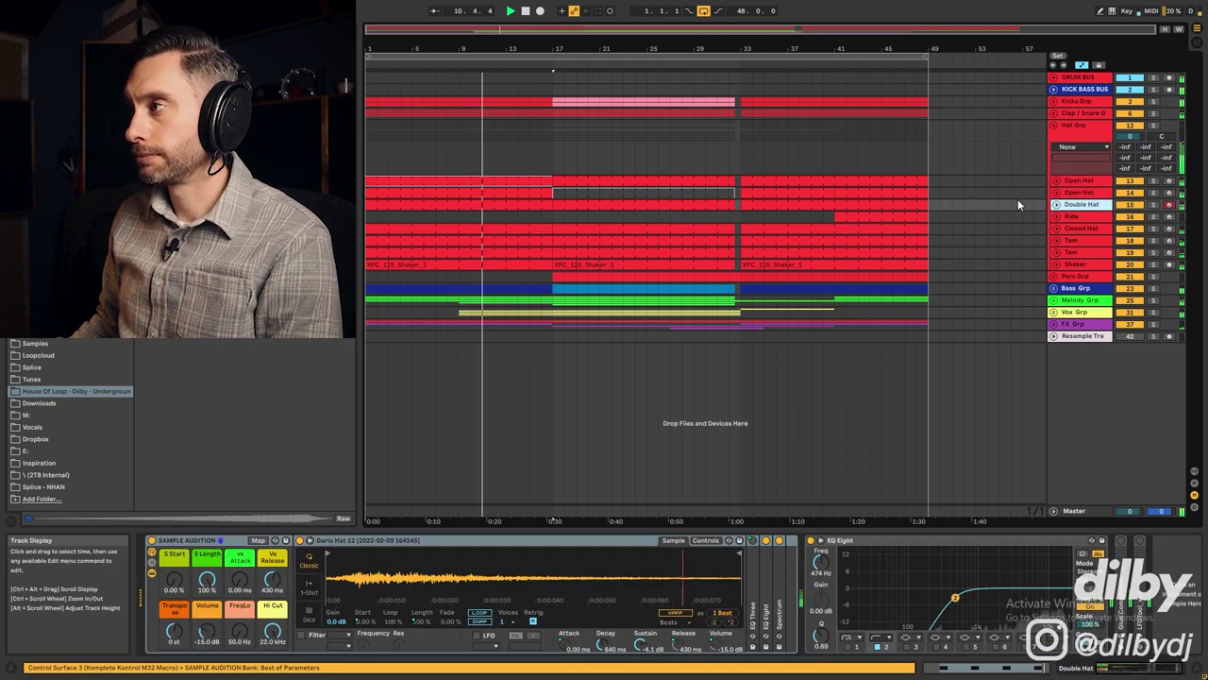
key(Down)
key(Down)
key(Down)
key(Down)
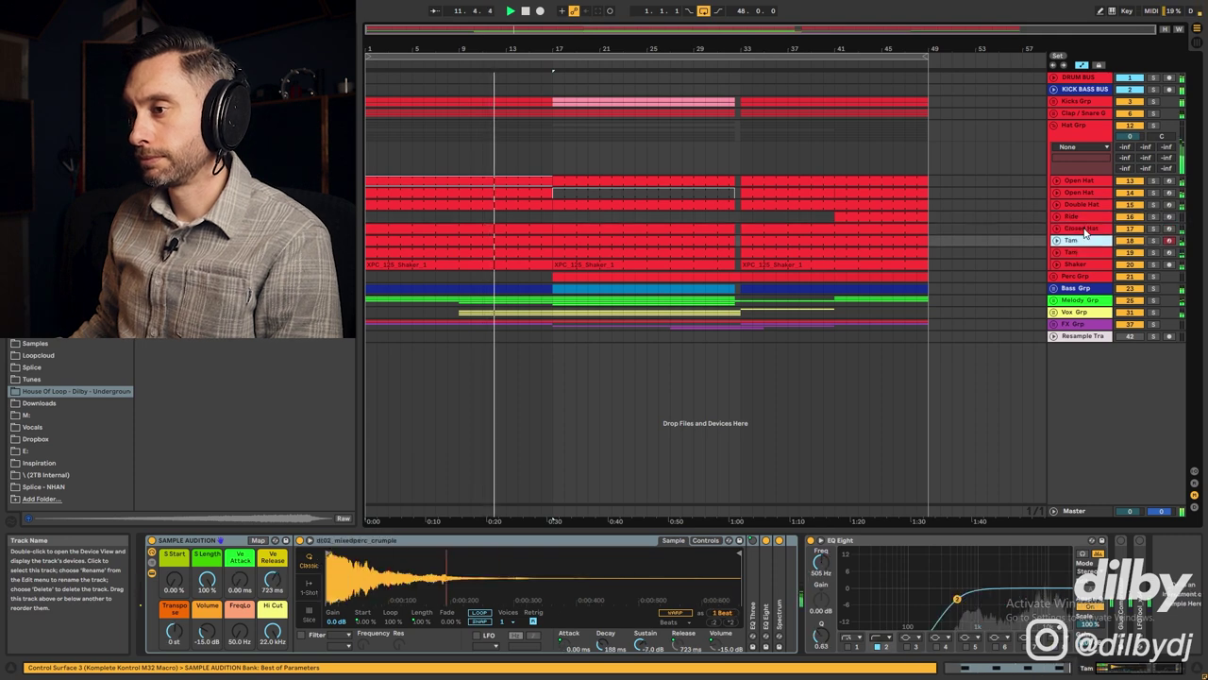
key(Down)
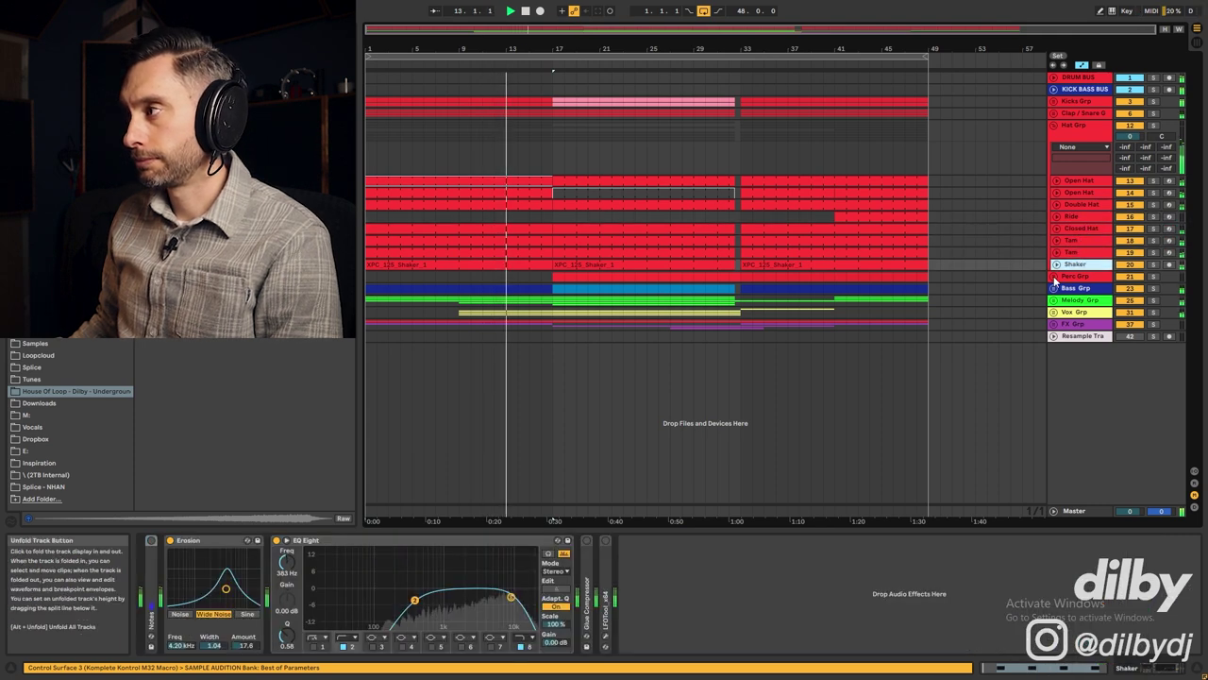
View the Perc Fill track and its devices, and collapse the Hat and Perc groups
click(1056, 275)
key(Down)
key(Down)
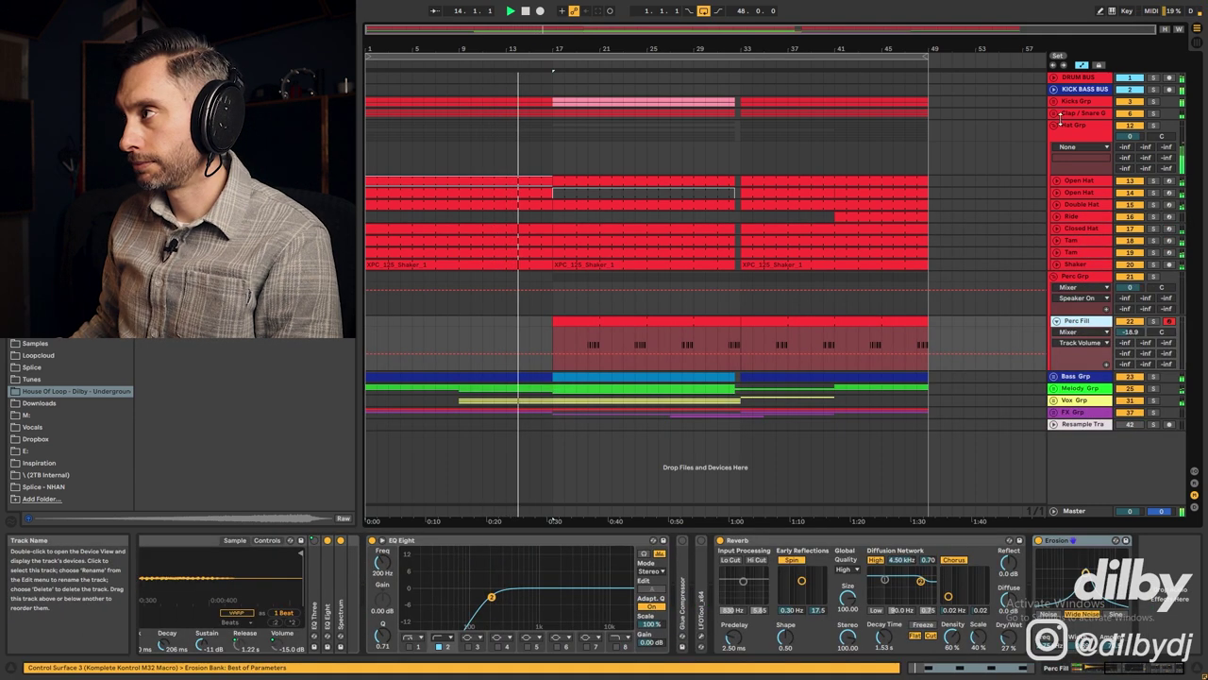
click(1054, 129)
click(1054, 151)
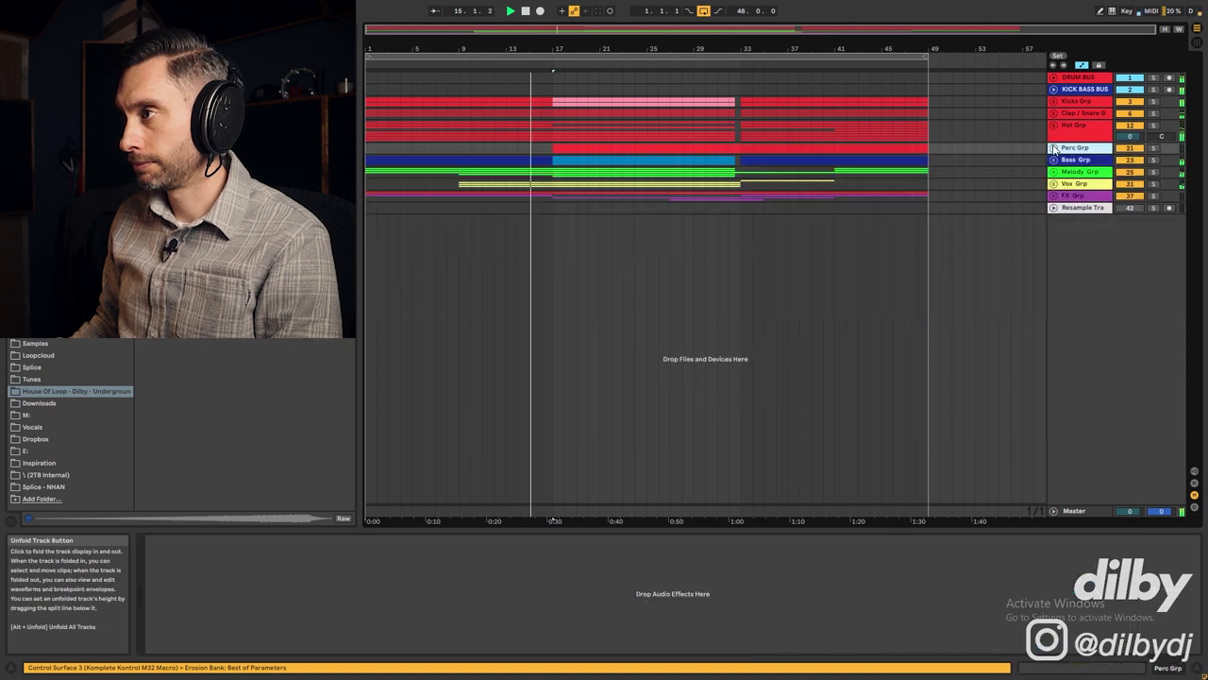
Inspect the Bass track's MIDI notes in the clip starting at bar 17 and its Wavetable synth in the expanded view
click(1054, 160)
click(605, 206)
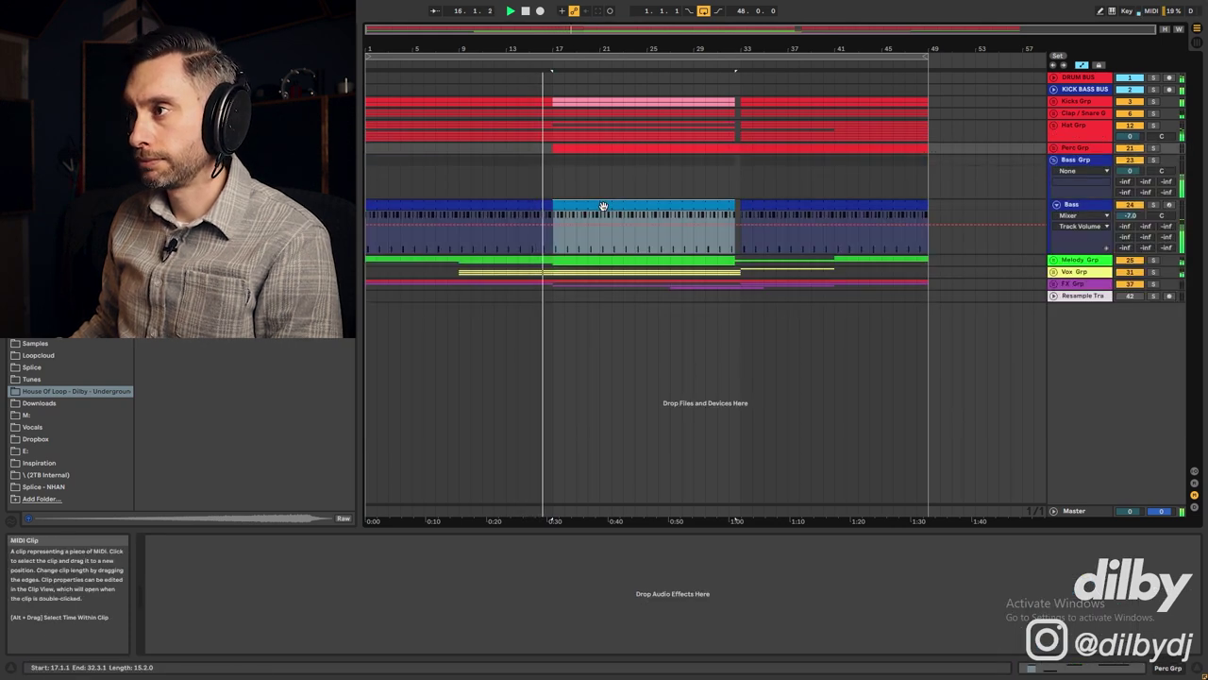
double_click(614, 207)
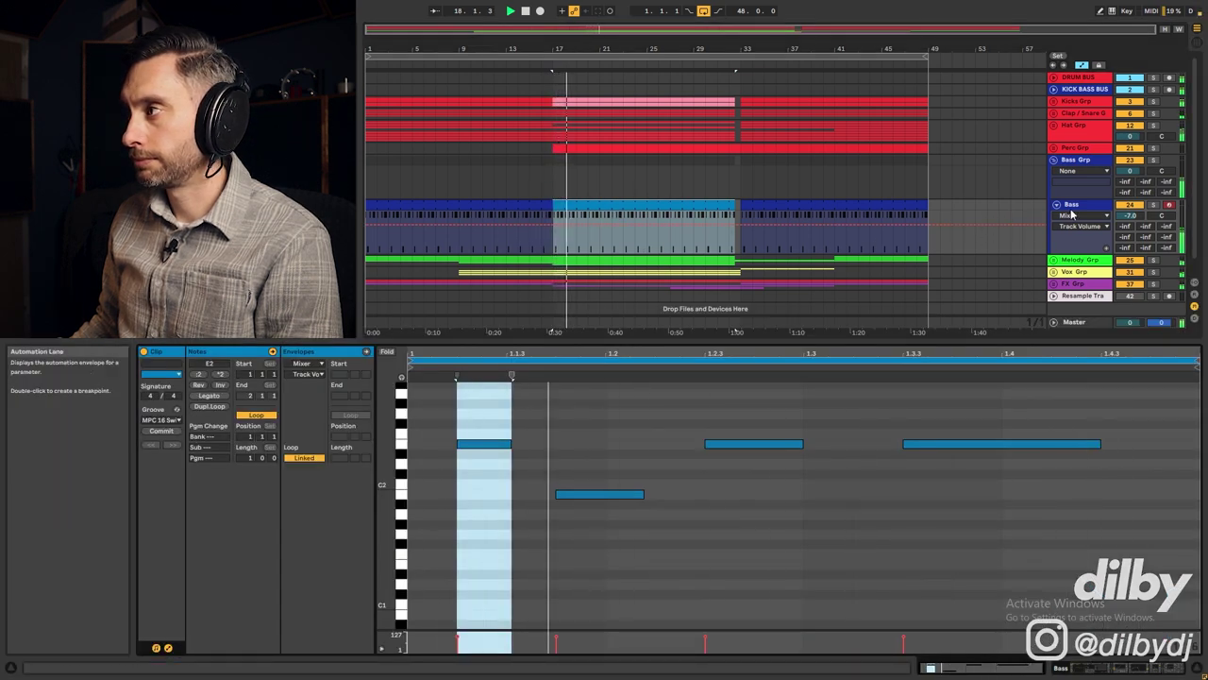
key(shift+Tab)
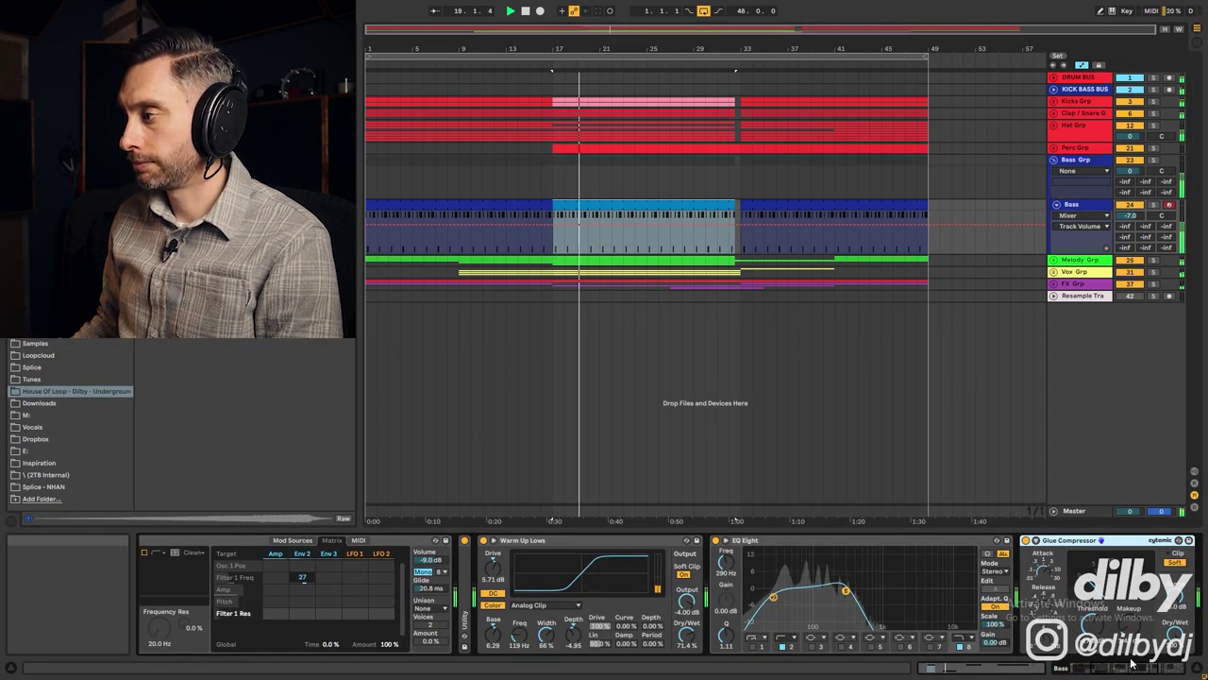
click(1086, 667)
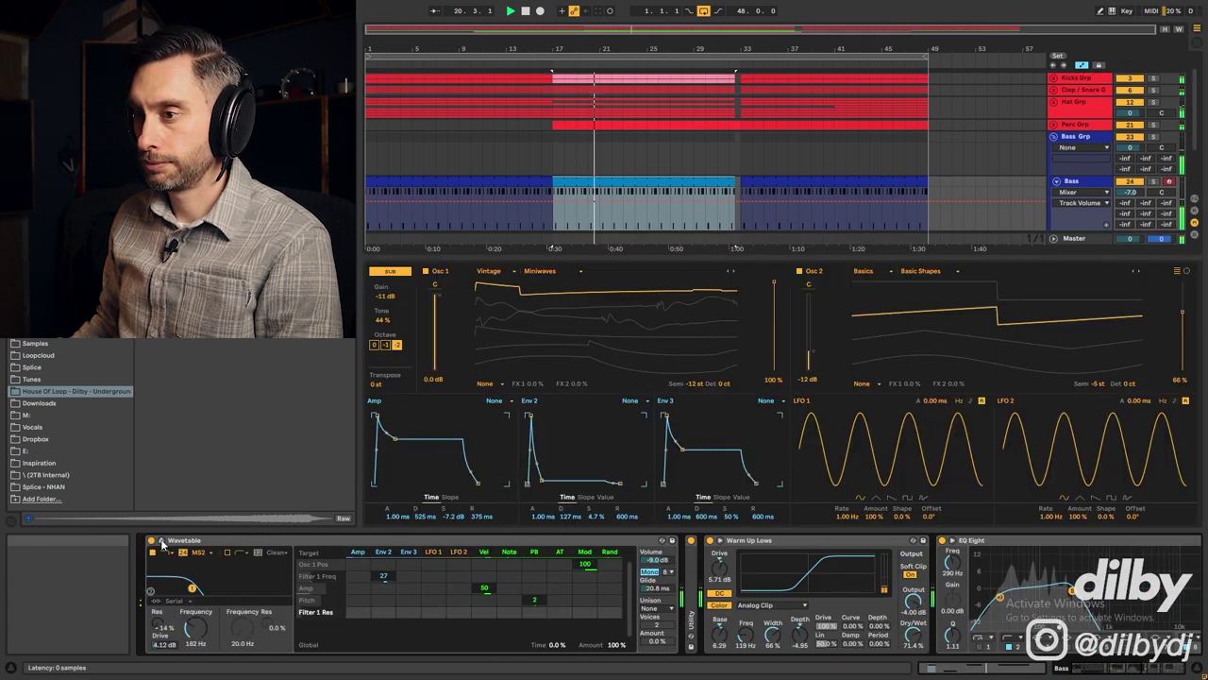
click(161, 543)
click(161, 543)
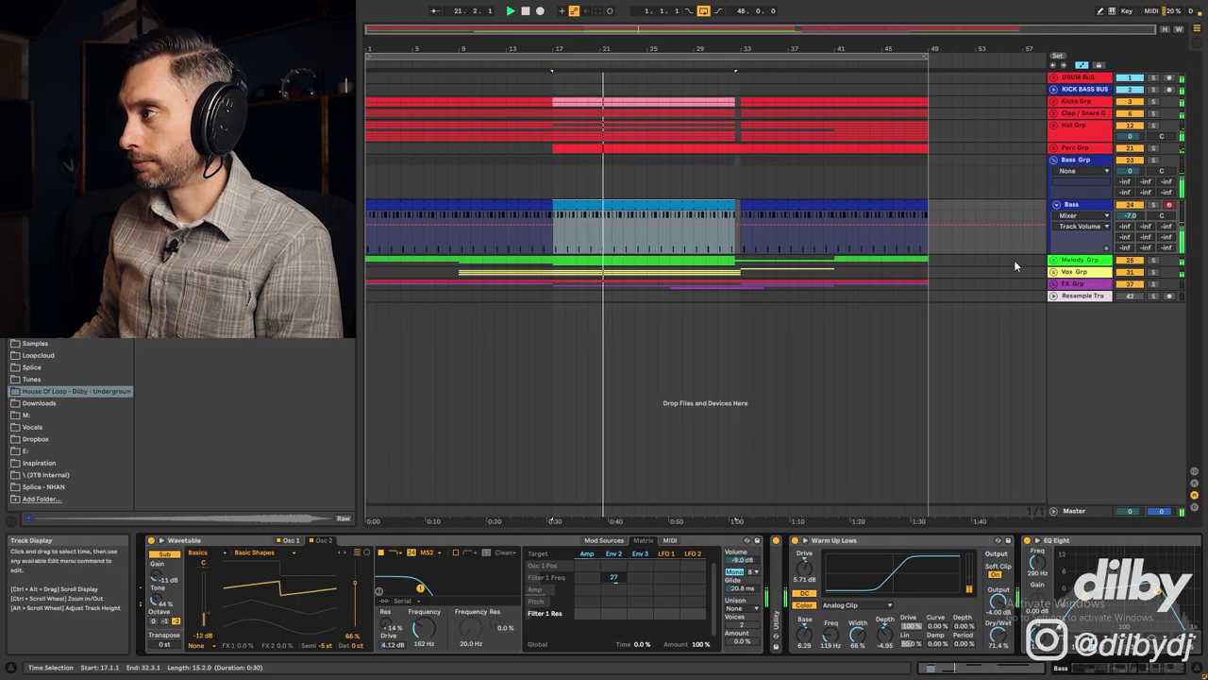
Expand the Melody and Vox groups, check the So vocal chop, collapse Vox Chops and open the Main Vox clip's waveform
click(1055, 254)
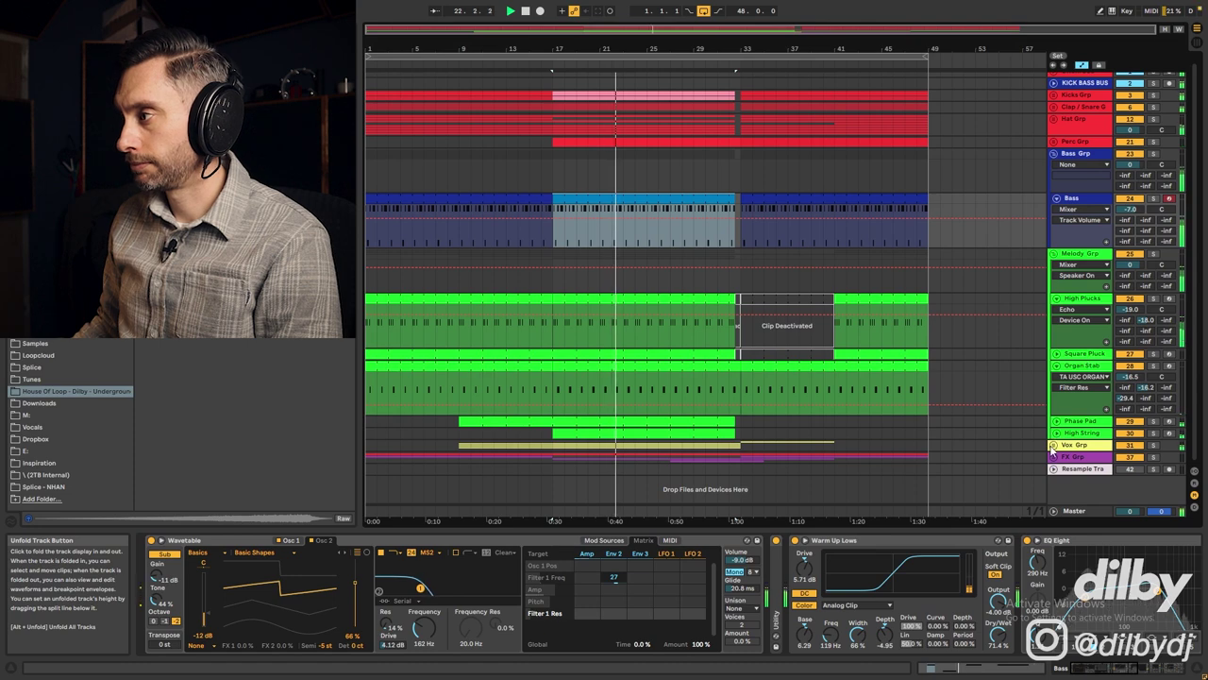
click(1055, 445)
scroll(982, 406, down, 3)
scroll(964, 383, down, 3)
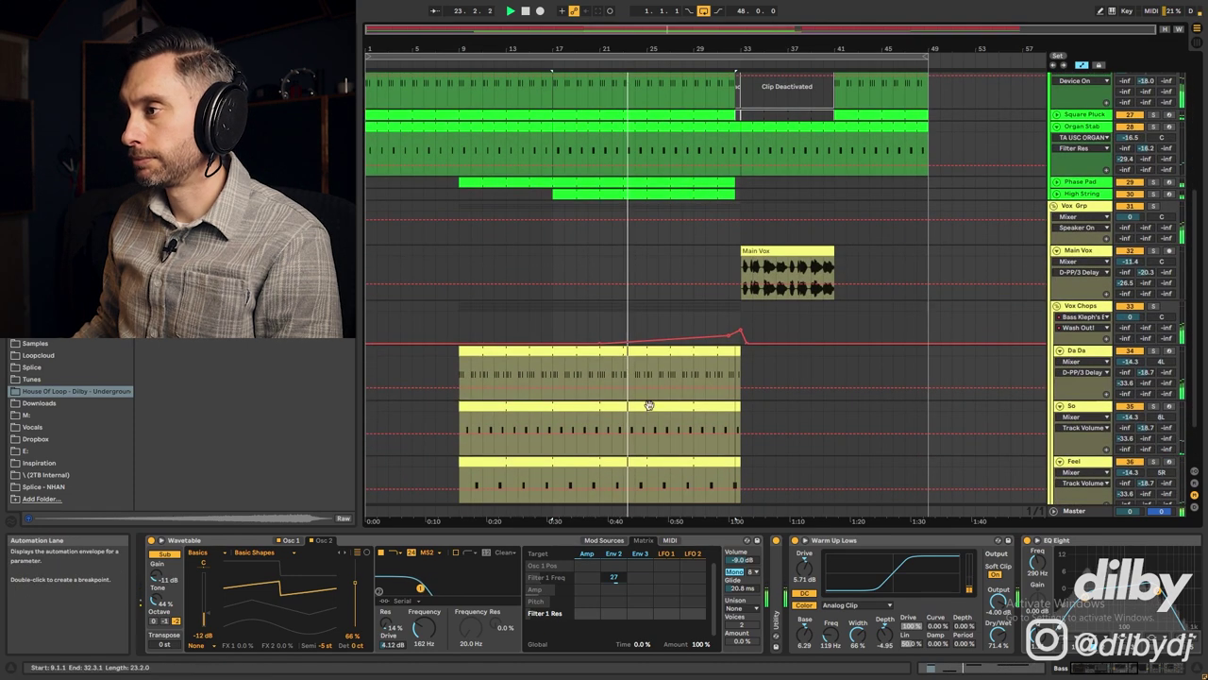
click(661, 404)
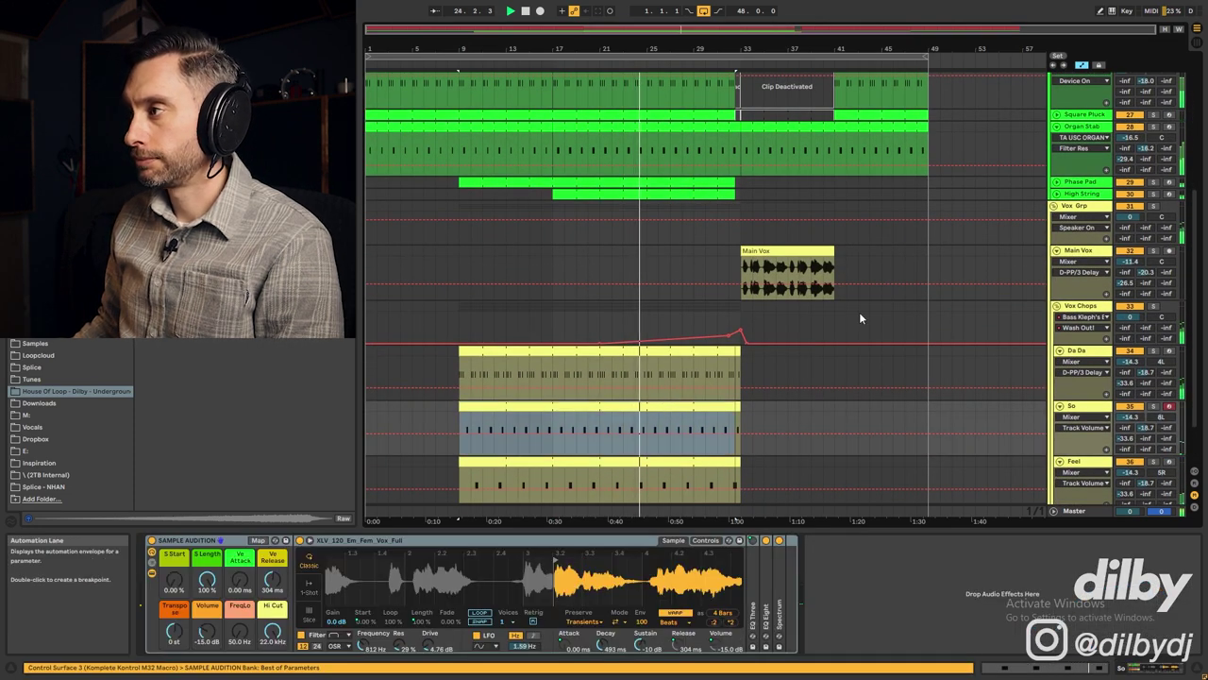
click(1058, 310)
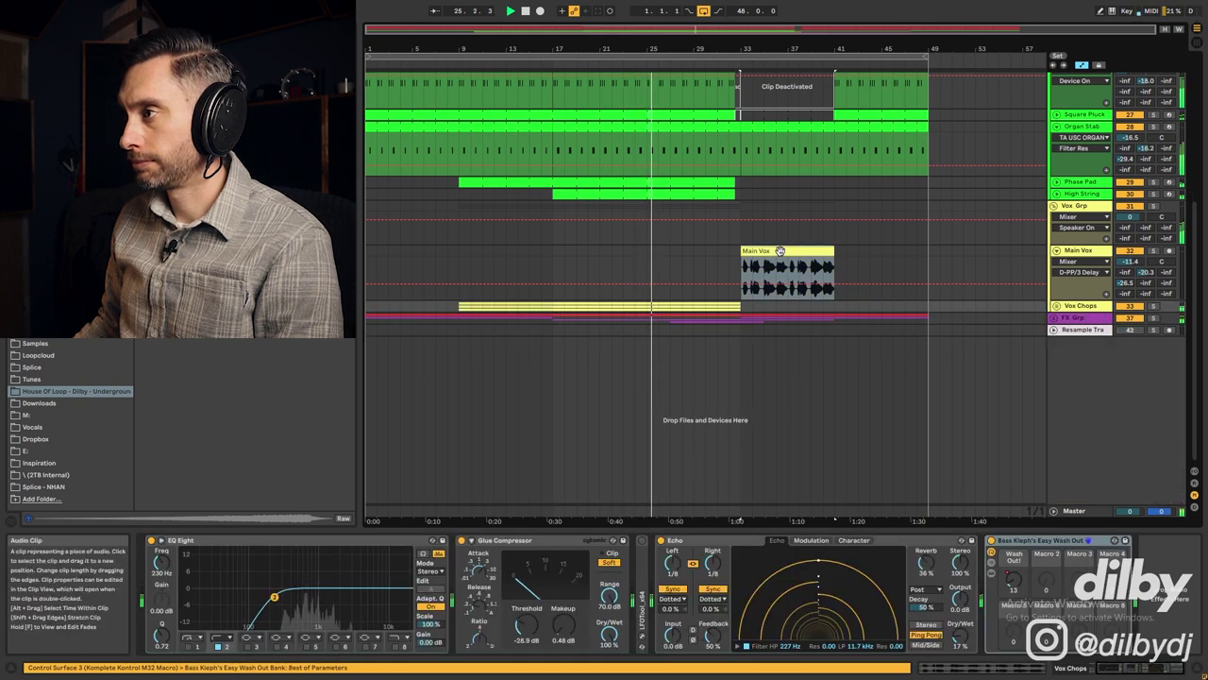
double_click(779, 250)
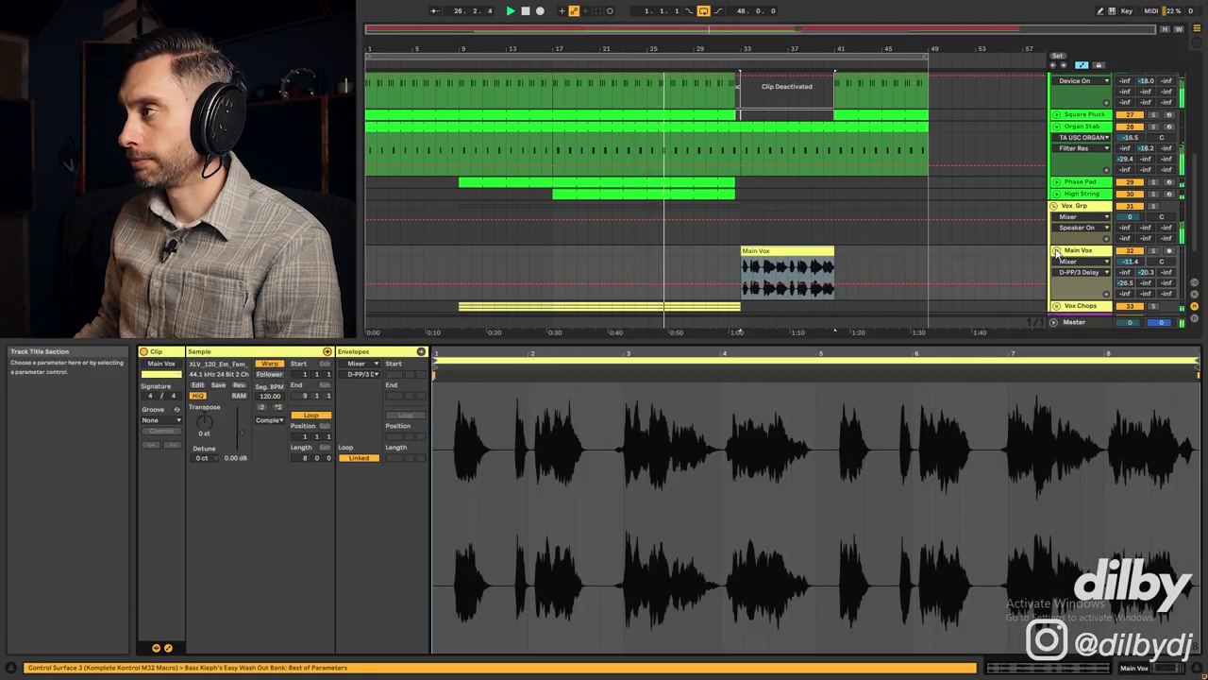
Show the DRUM BUS track's Wash Out! automation and its effects chain
scroll(752, 136, up, 5)
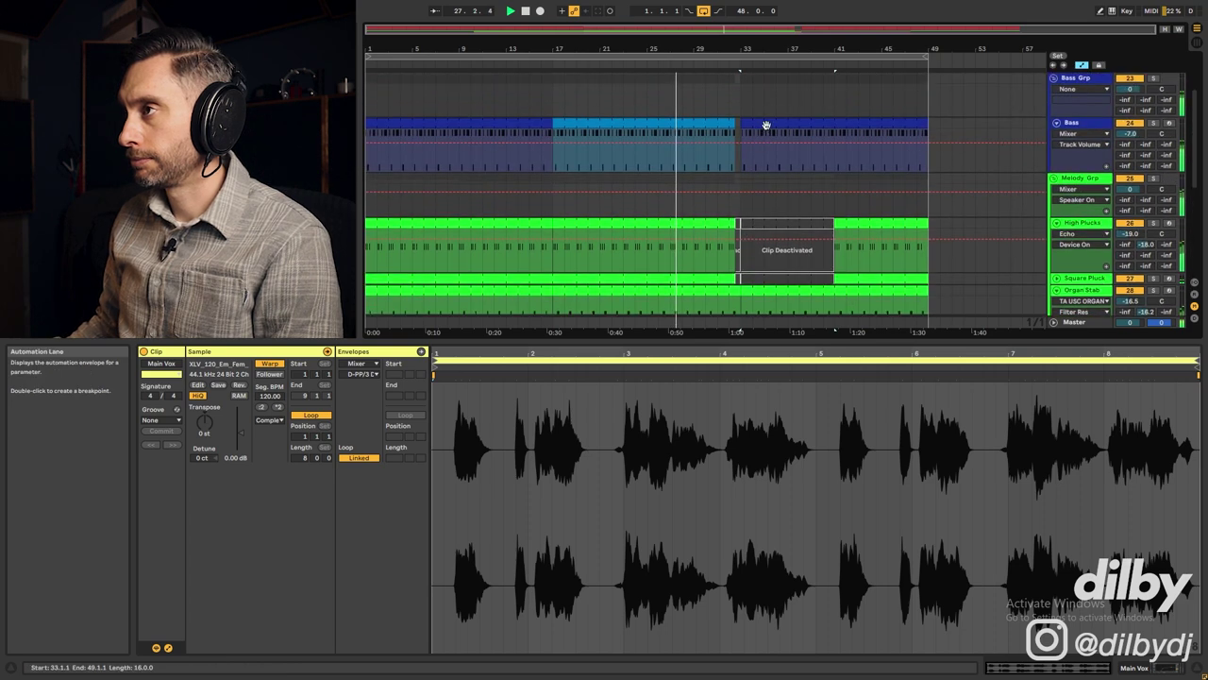
scroll(767, 124, up, 3)
click(1060, 82)
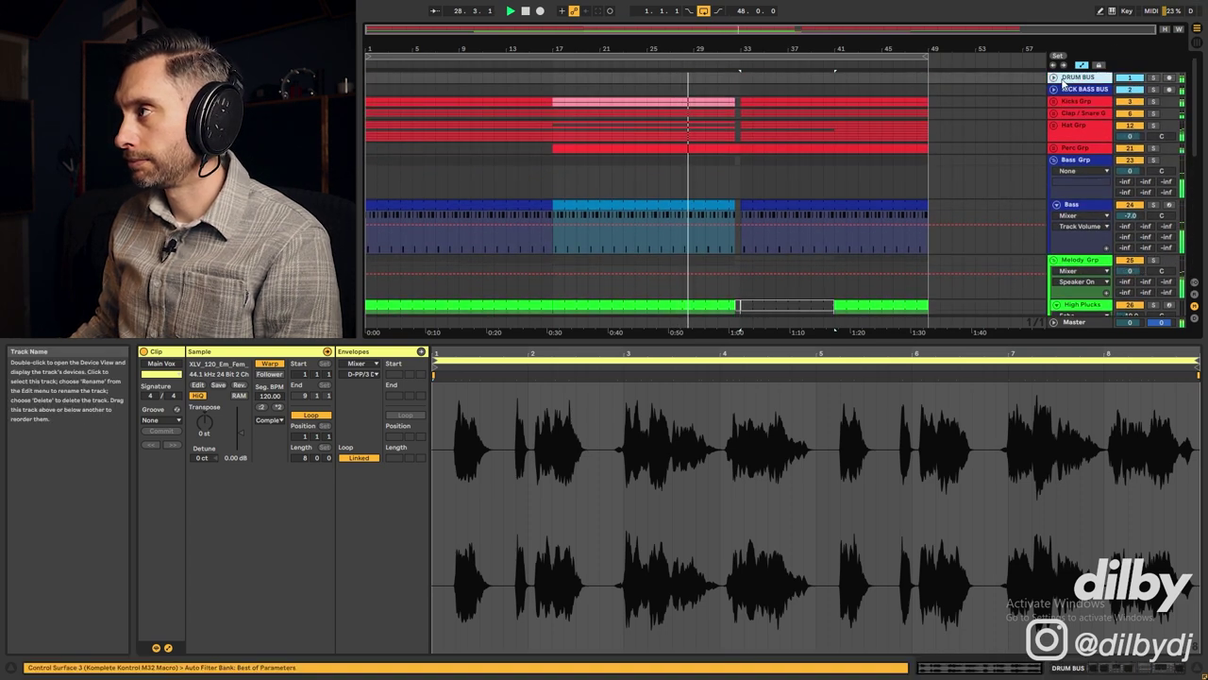
click(1053, 78)
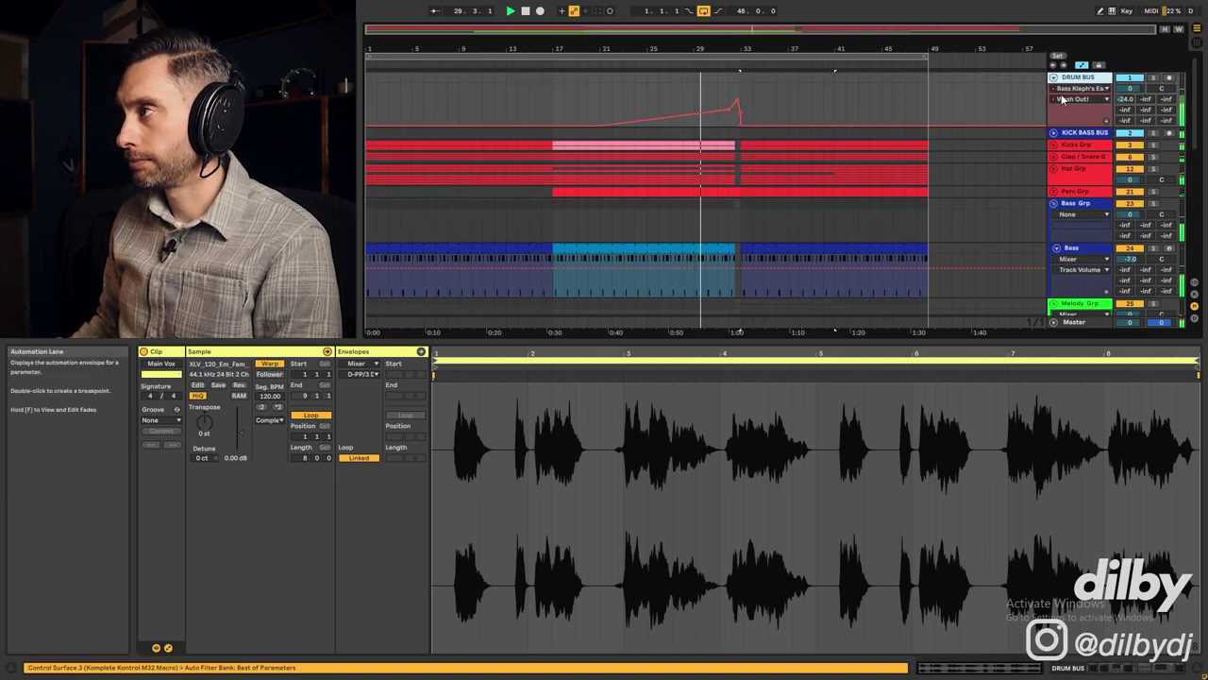
double_click(1069, 79)
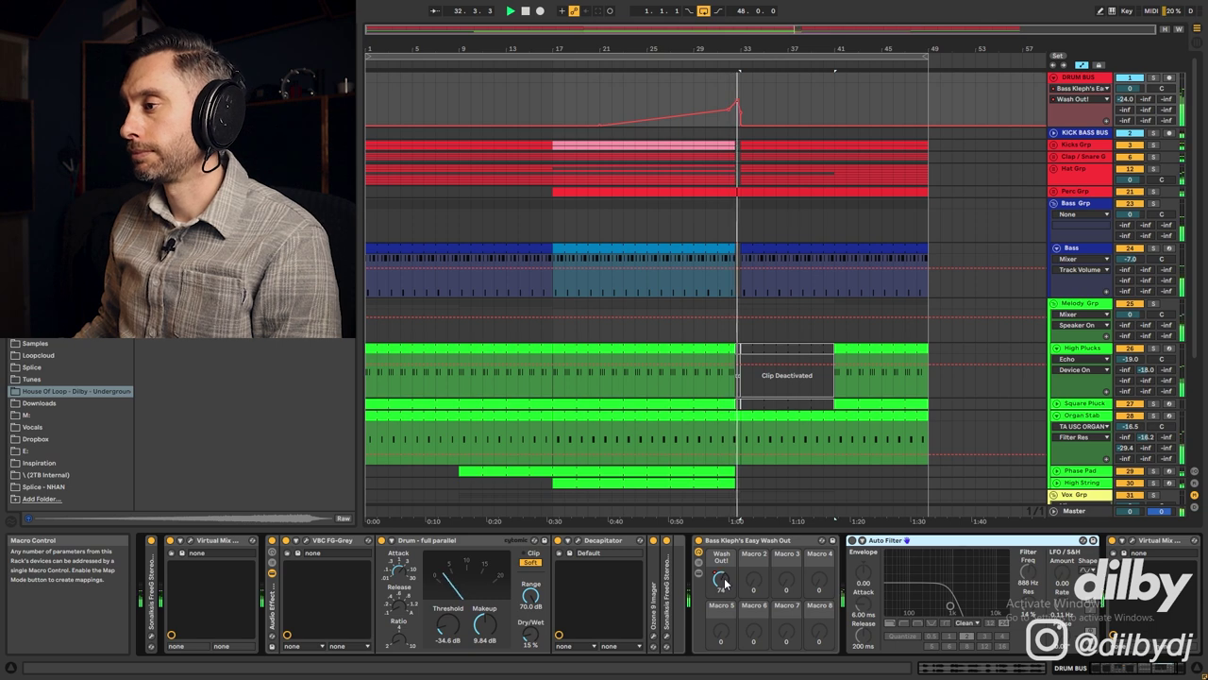
Open the Main Vox clip at bar 33 to view its waveform again
scroll(818, 225, down, 5)
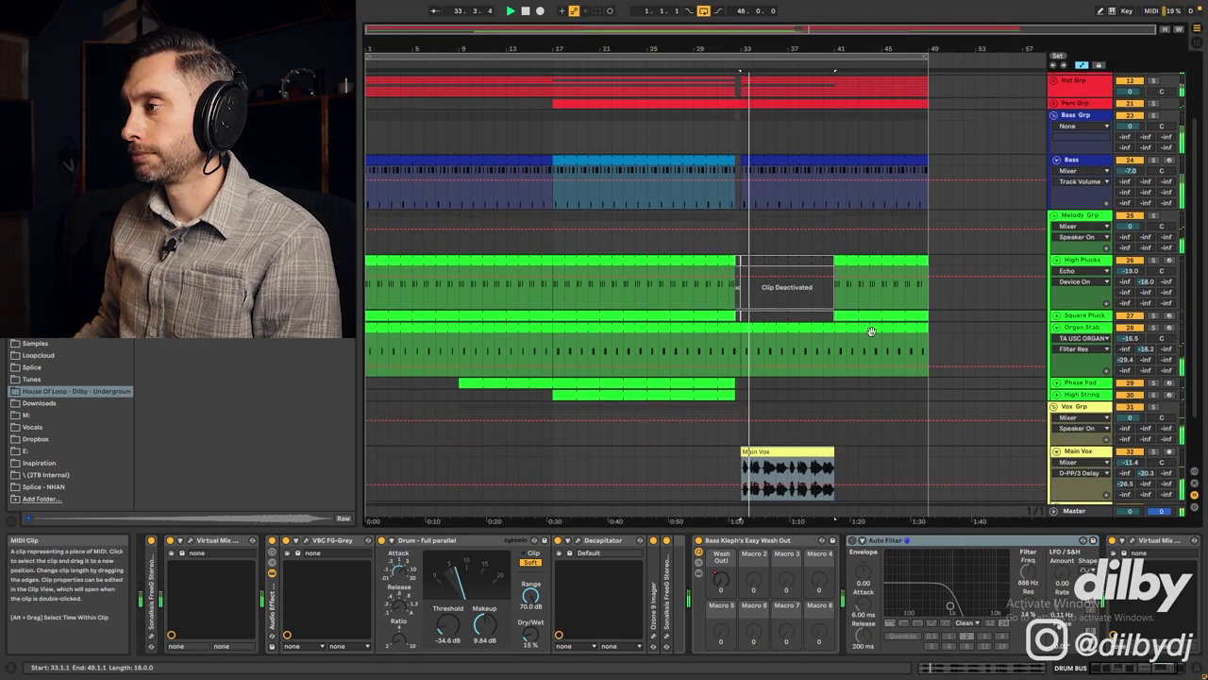
double_click(813, 392)
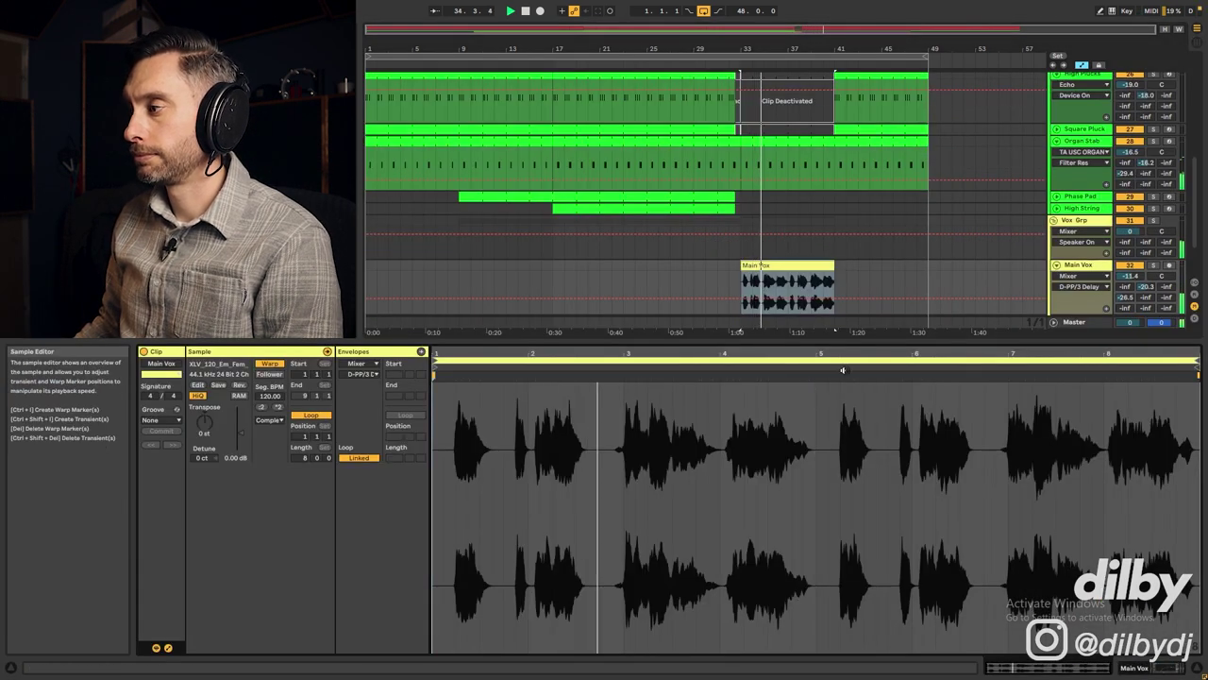
scroll(992, 274, down, 3)
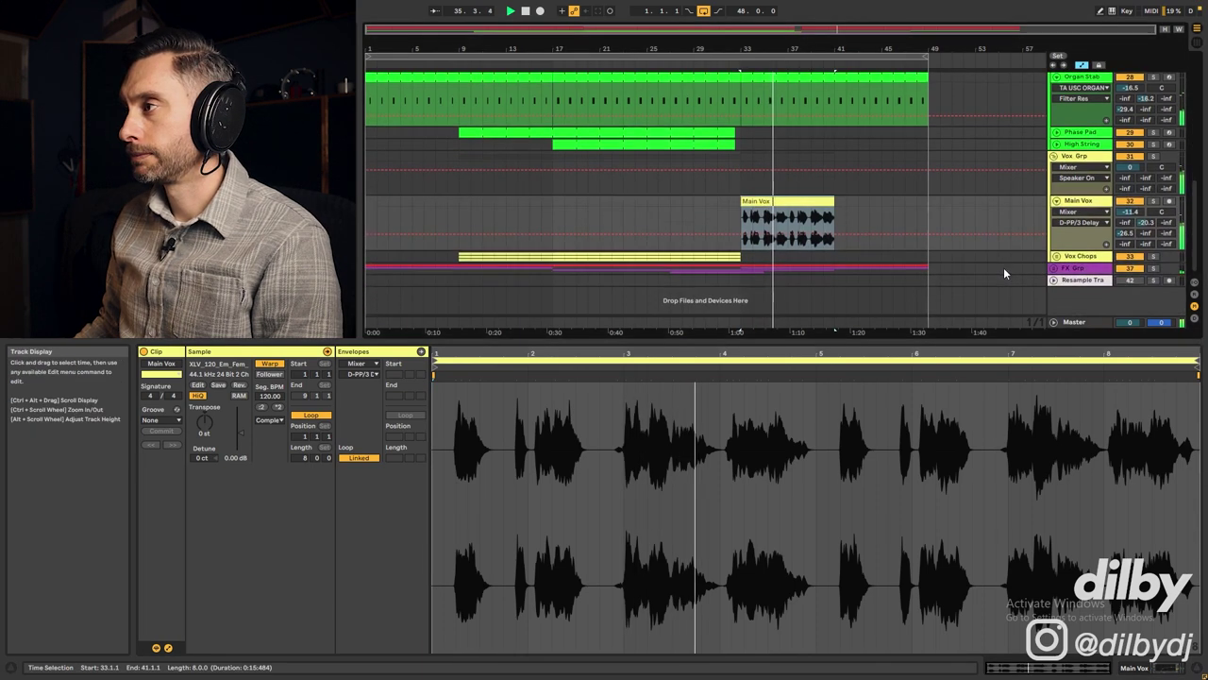
Expand the FX group to view its Dario Fill, Crash, Noise and Sweep tracks
click(1054, 268)
scroll(775, 274, down, 8)
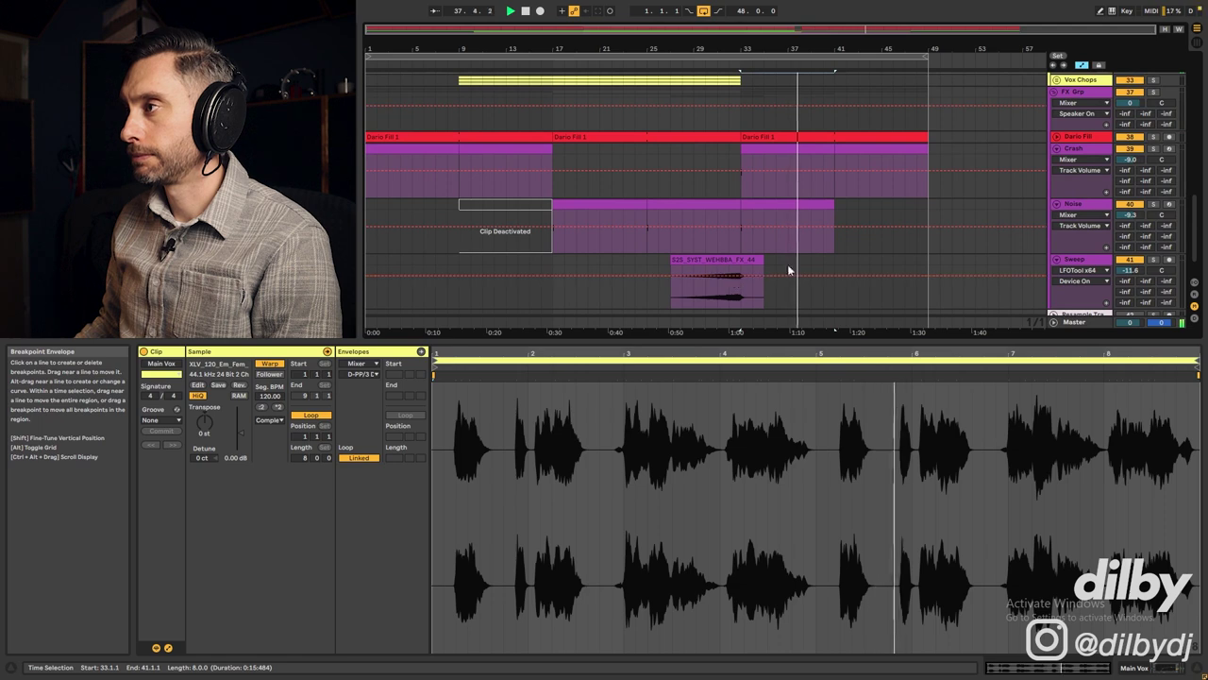
Collapse the Organ Stab track and expand the Square Pluck track in the Melody group
scroll(876, 248, up, 10)
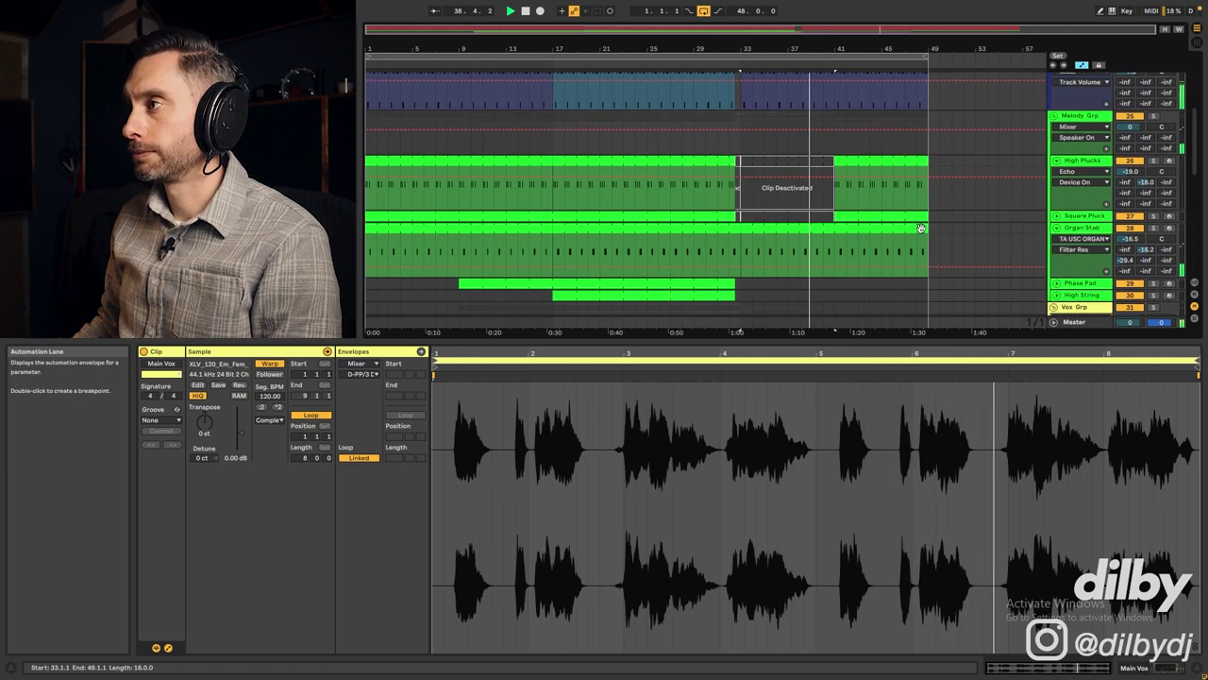
scroll(922, 229, up, 1)
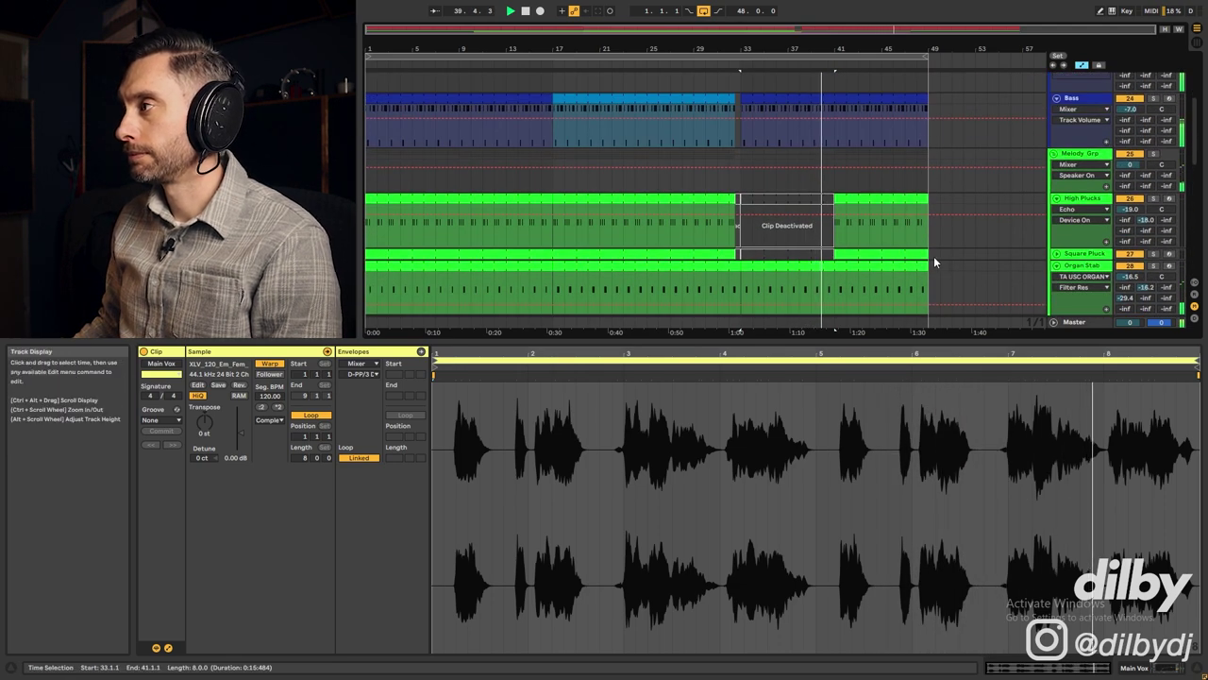
scroll(934, 256, up, 1)
scroll(935, 257, down, 2)
click(1056, 240)
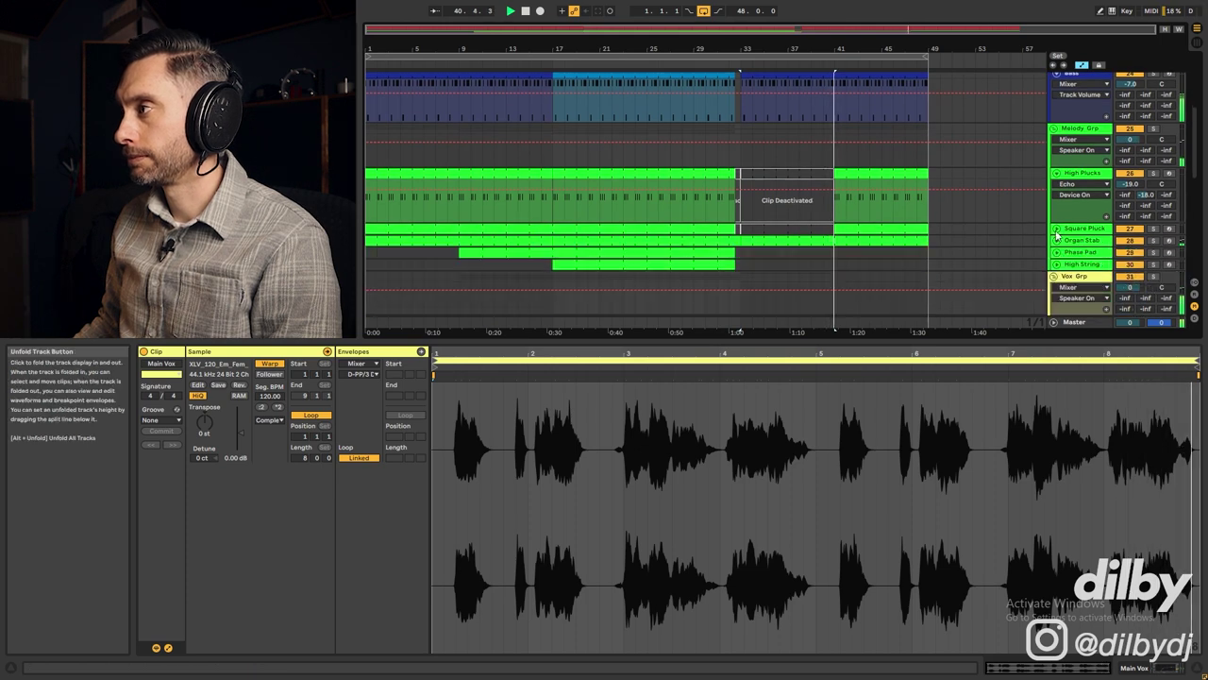
click(1056, 229)
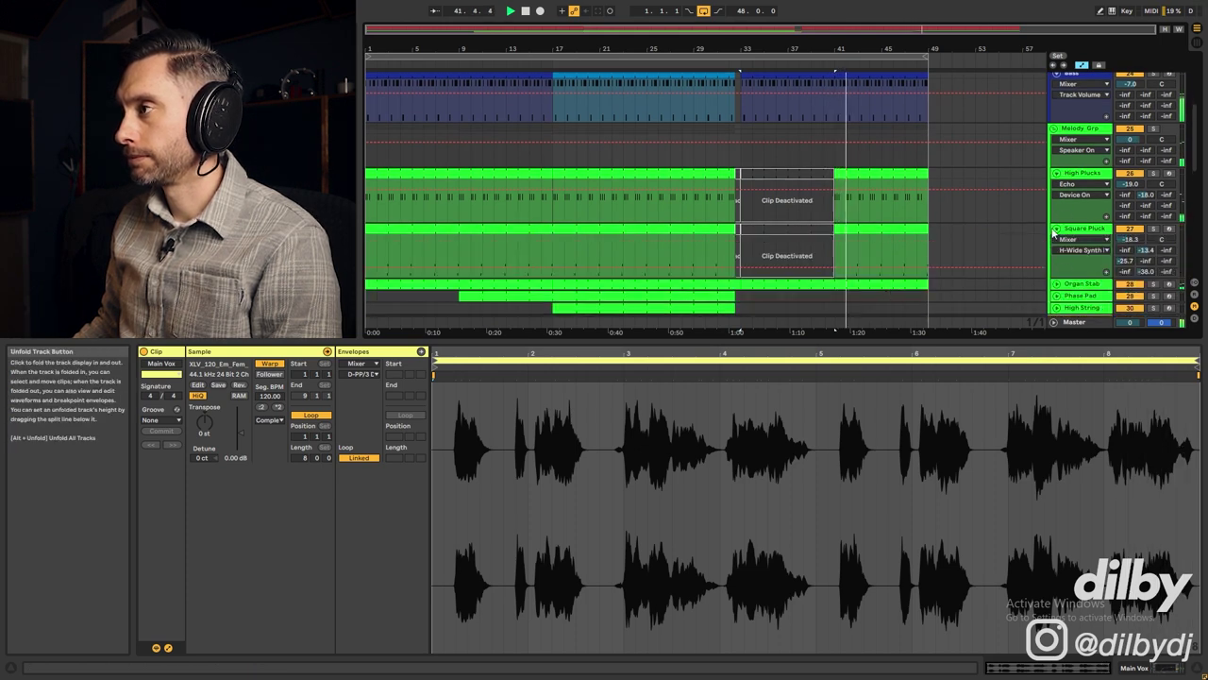
scroll(870, 227, down, 1)
Expand the Hat group and open the Ride track's MIDI clip starting at bar 41
scroll(885, 218, up, 5)
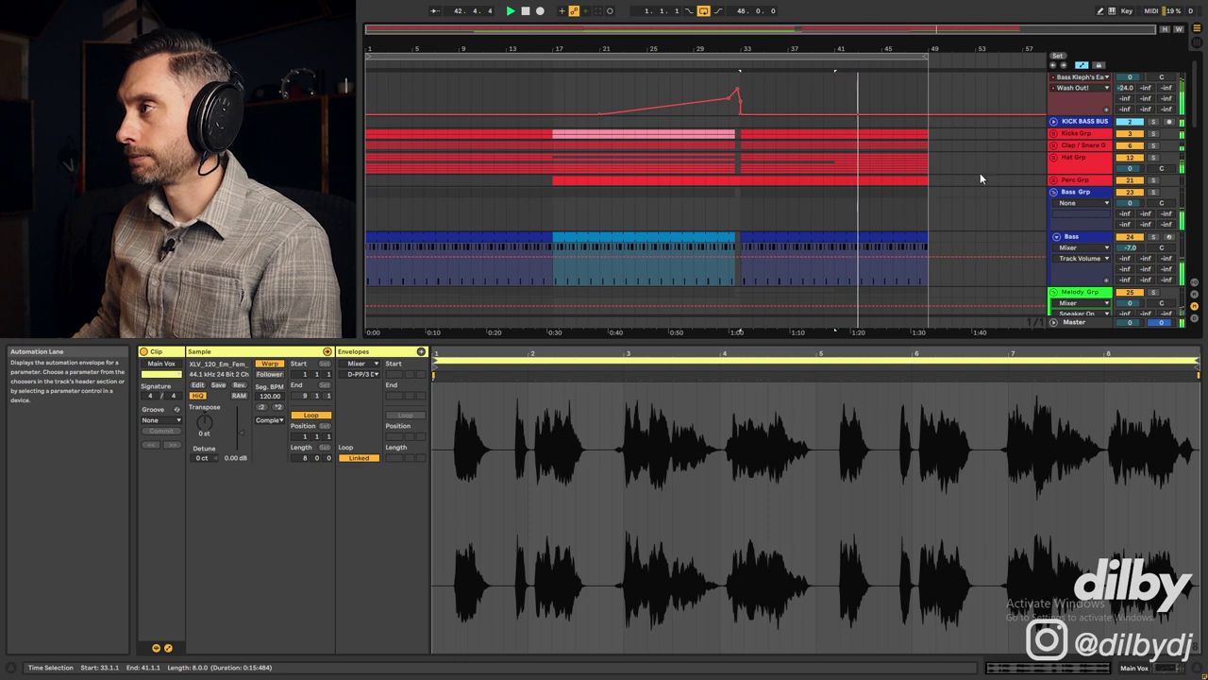
click(1054, 157)
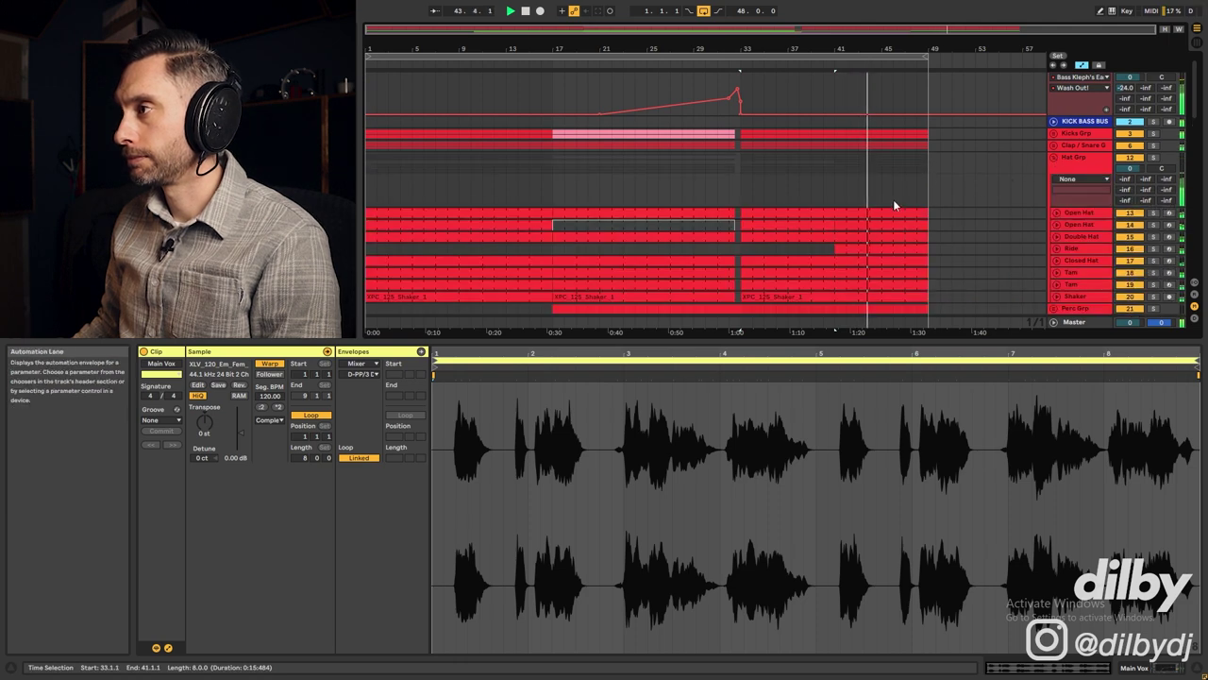
click(894, 250)
scroll(1070, 188, down, 2)
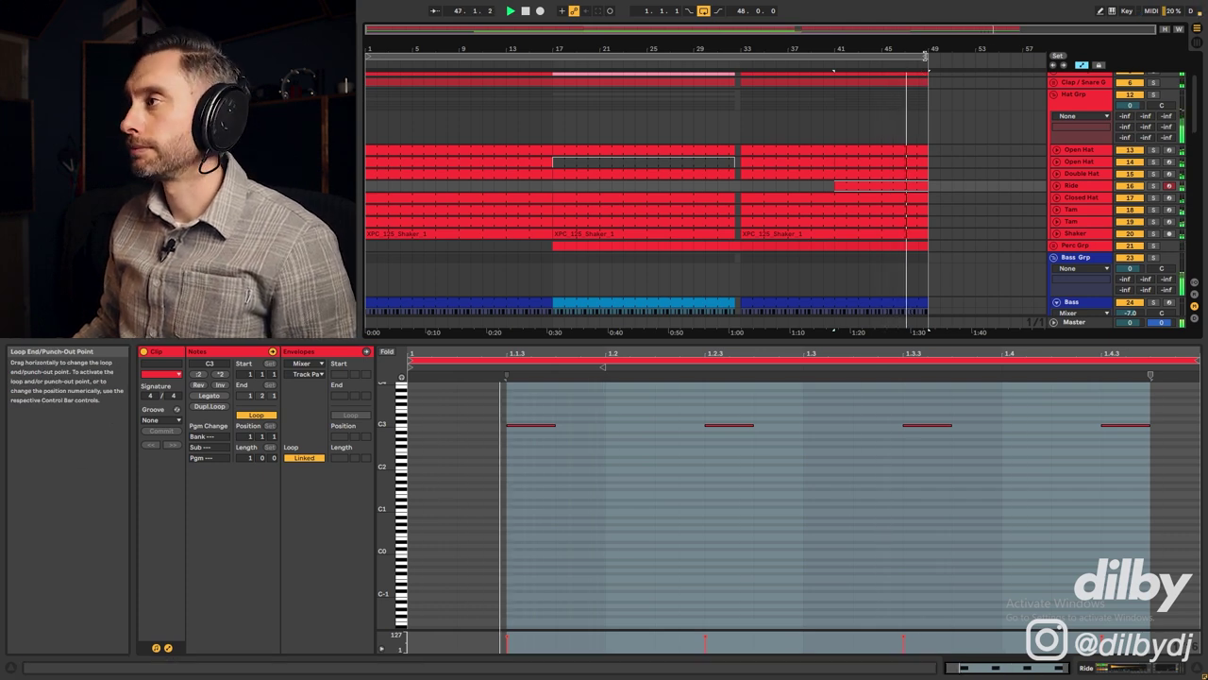
Expand the Kicks group, show the Kick track's devices and play it solo with its spectrum display enlarged
scroll(954, 158, down, 5)
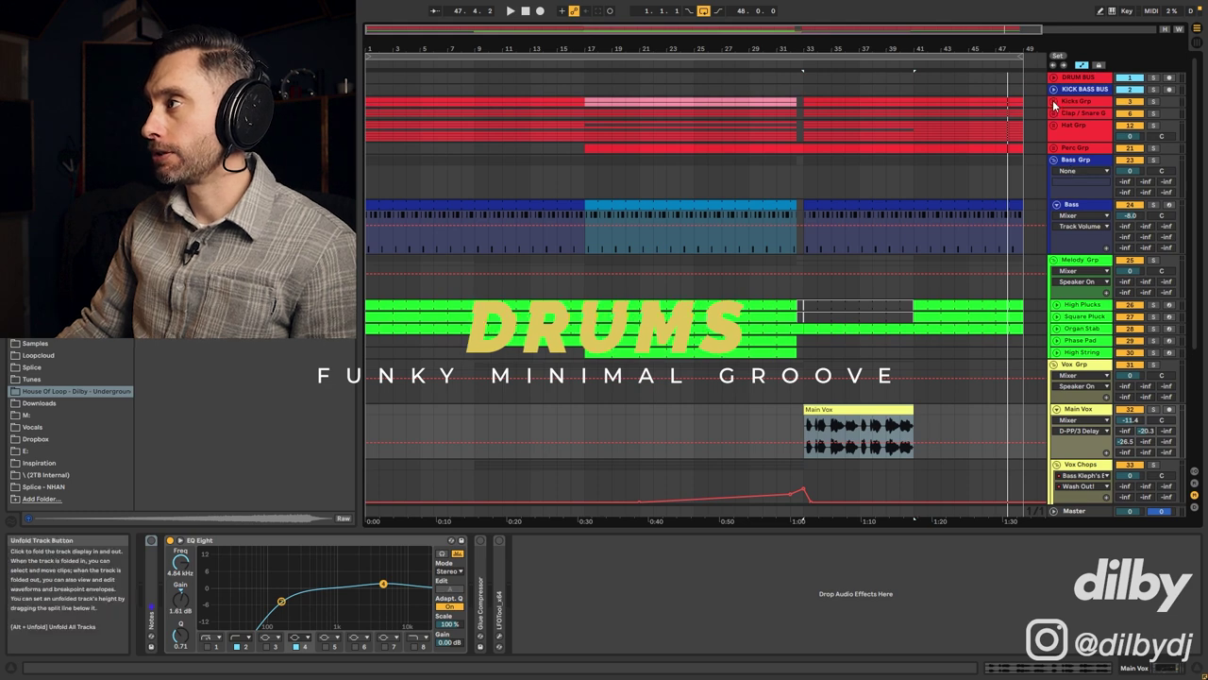
click(1055, 102)
click(1071, 103)
click(491, 147)
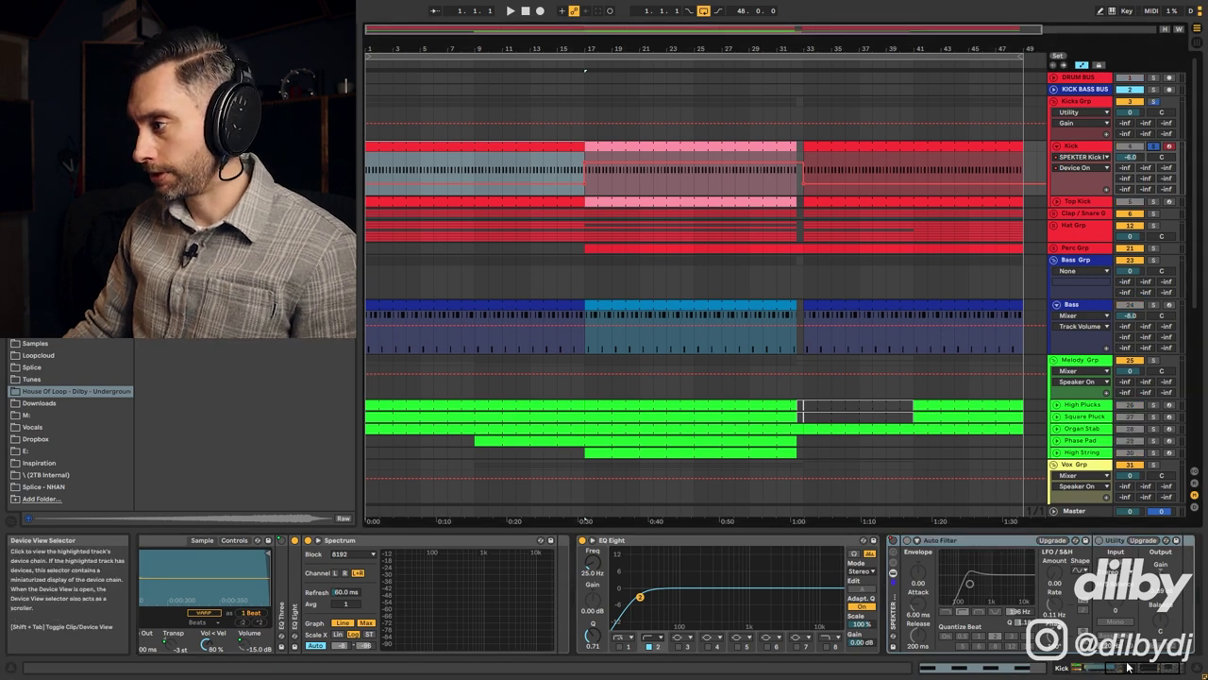
click(935, 673)
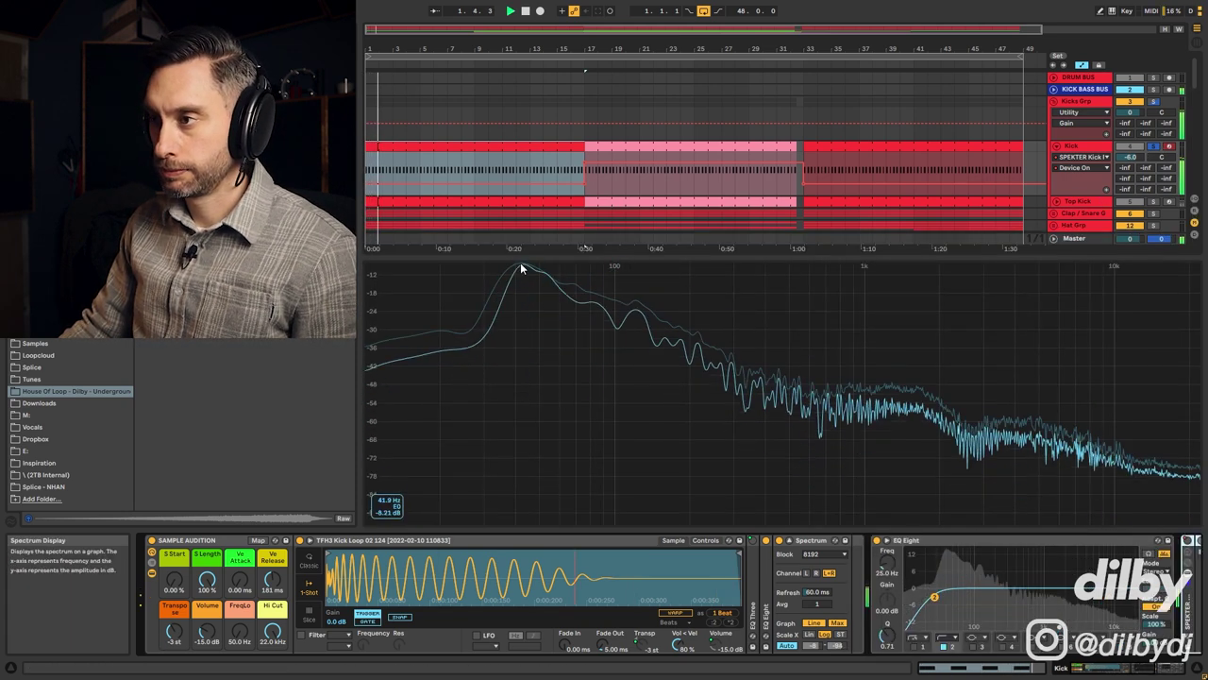
key(space)
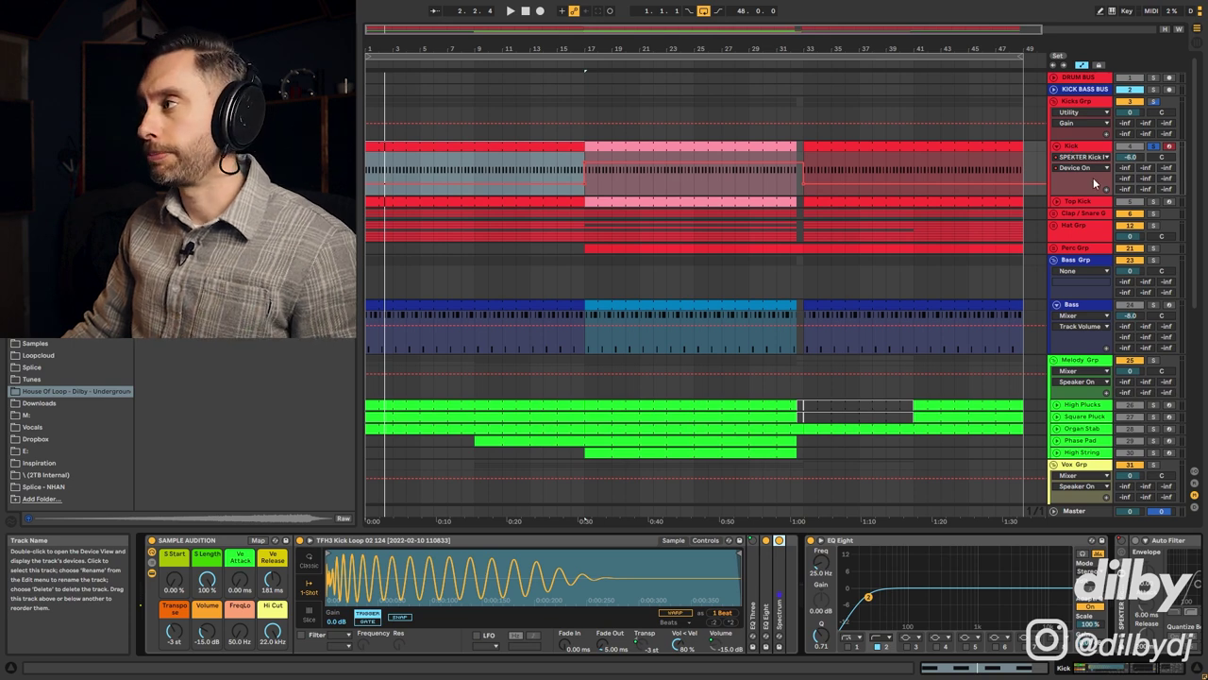
Audition the soloed Top Kick with a longer sample region, undo that extension, and play the whole Kicks group
click(1080, 200)
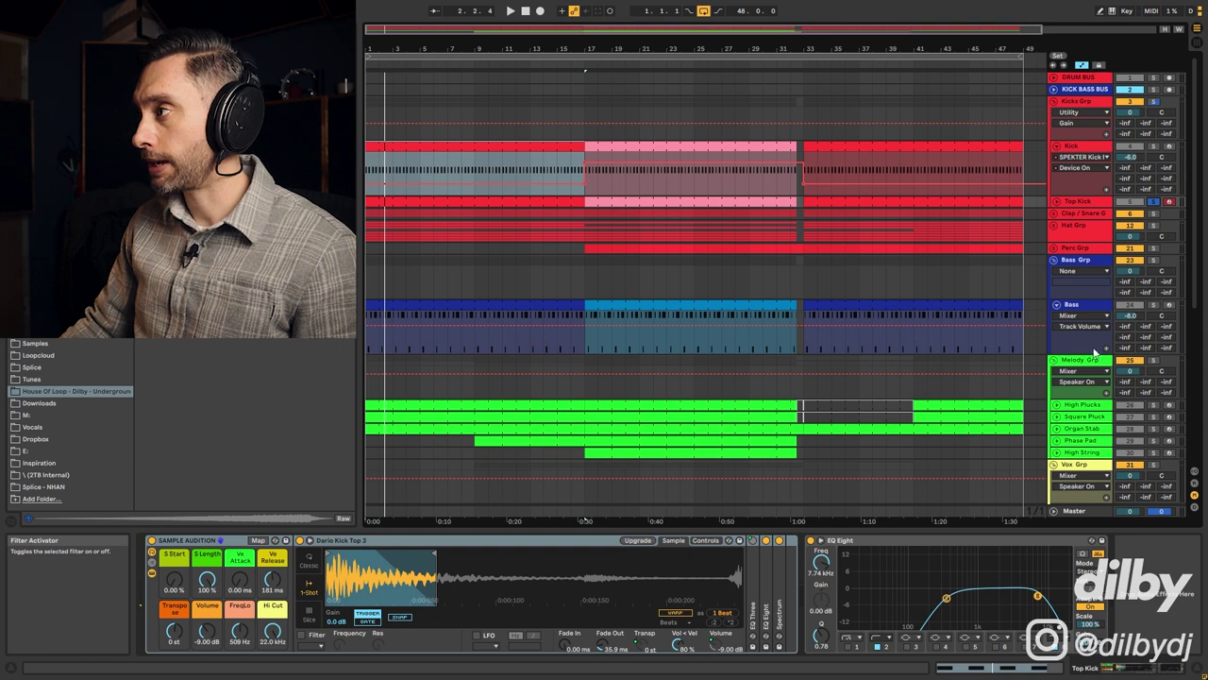
key(space)
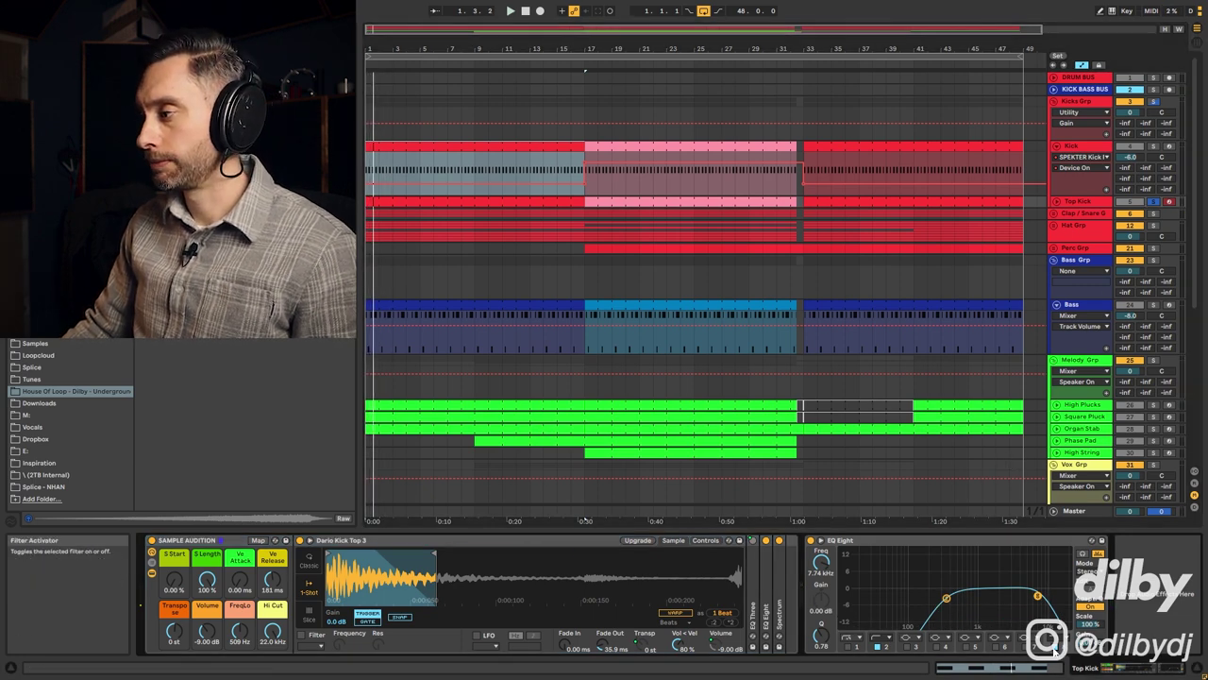
click(1057, 647)
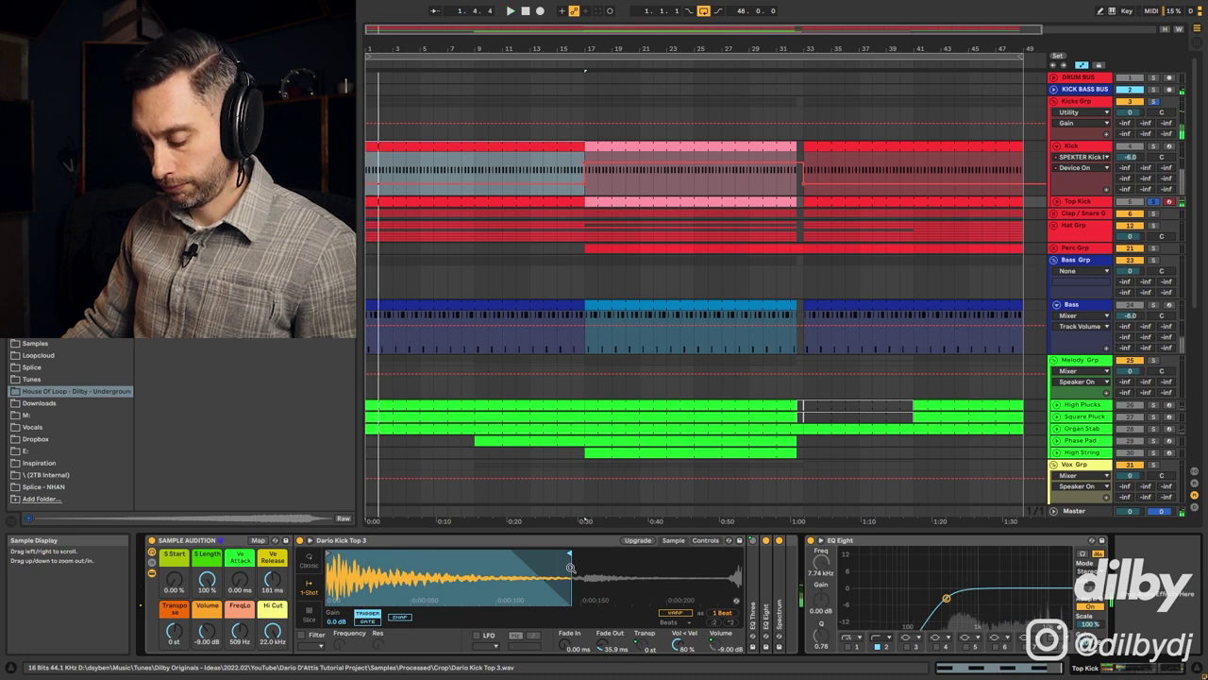
key(ctrl+z)
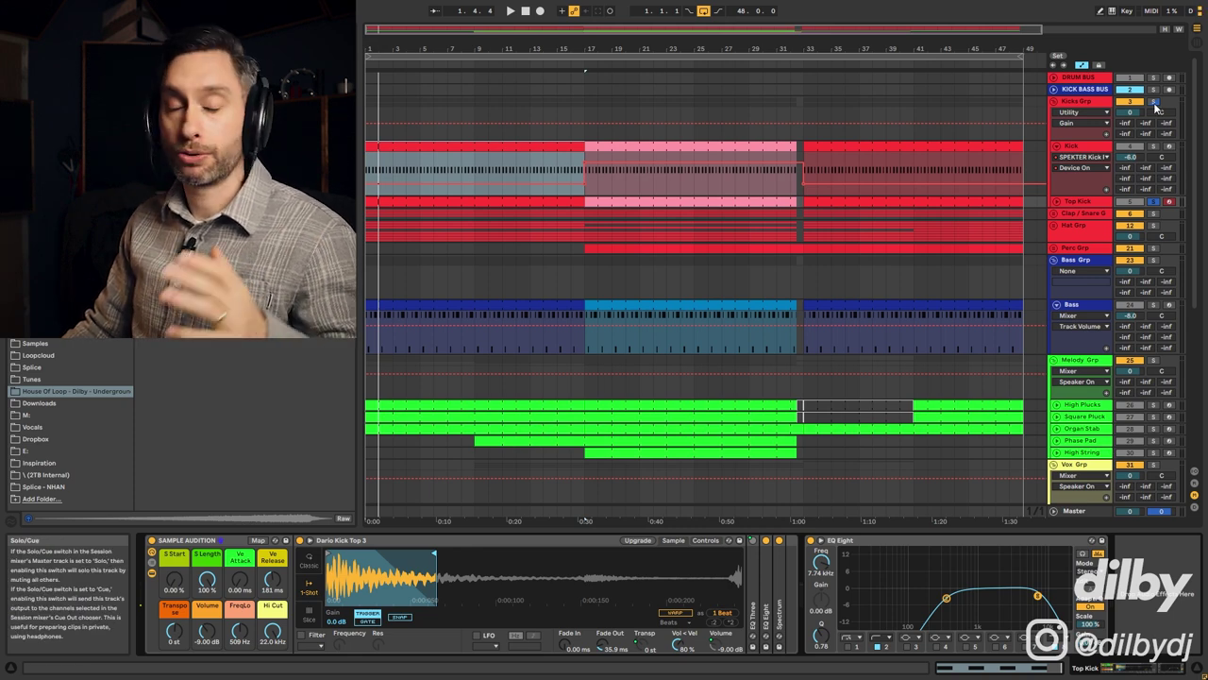
key(space)
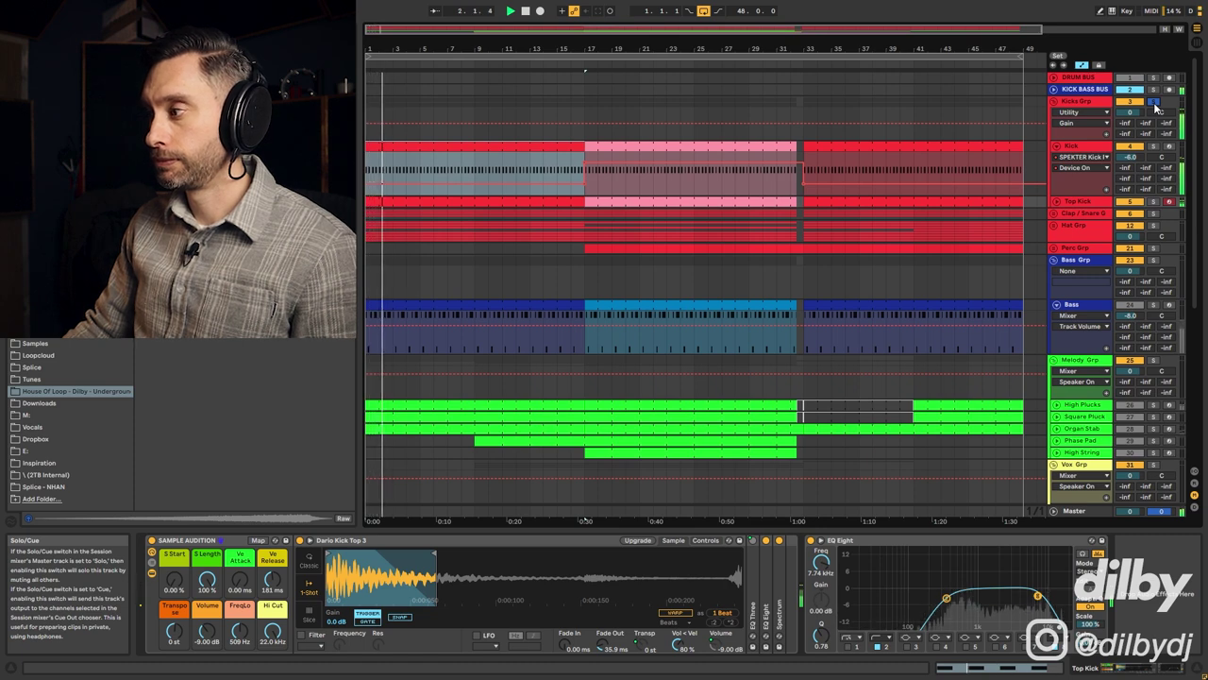
key(space)
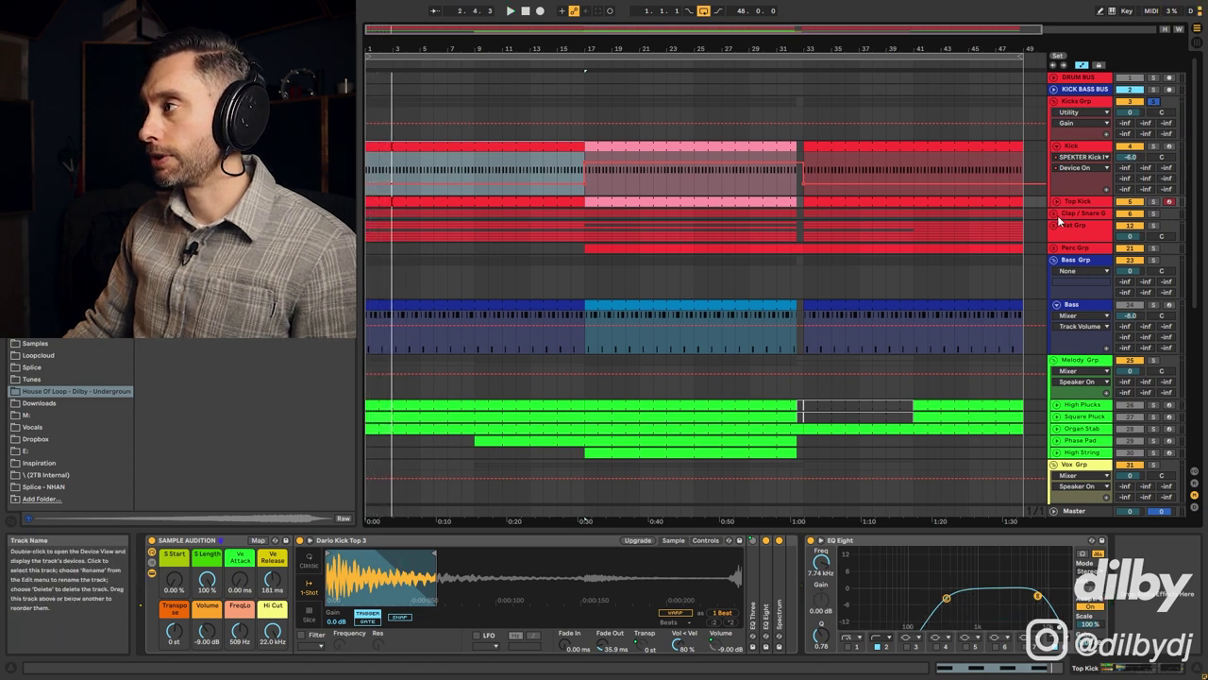
Expand the Clap / Snare group, play the first Clap track solo and view its devices and MIDI notes
click(1055, 213)
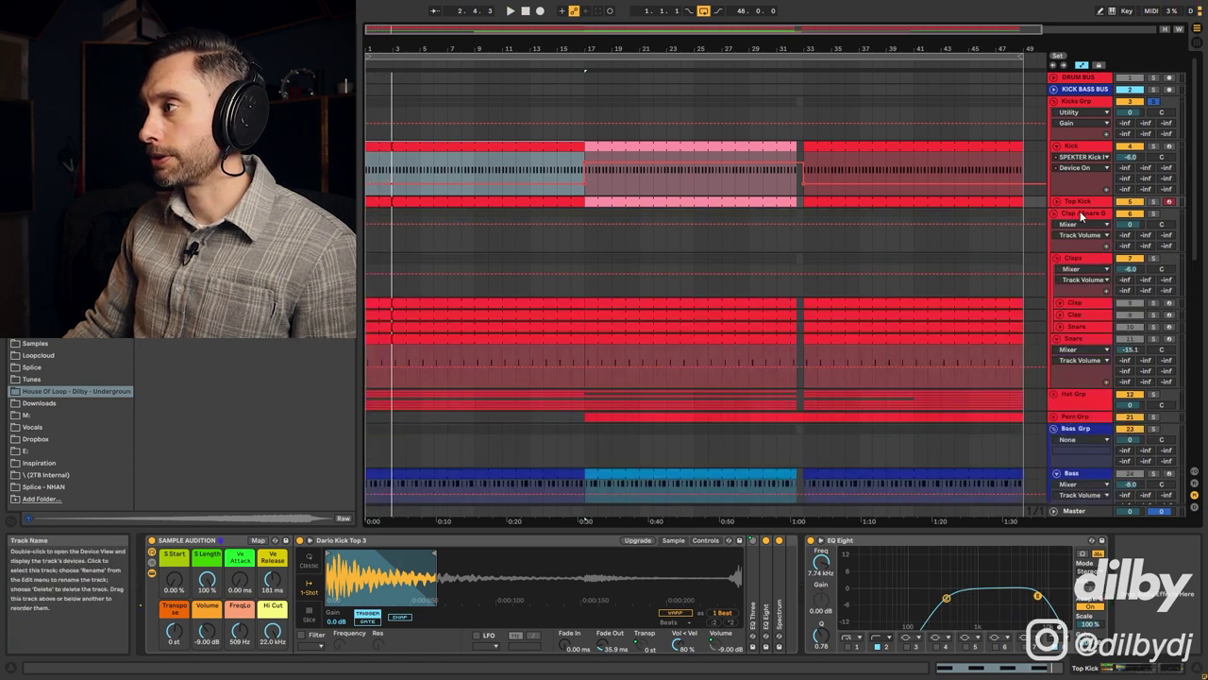
click(1077, 302)
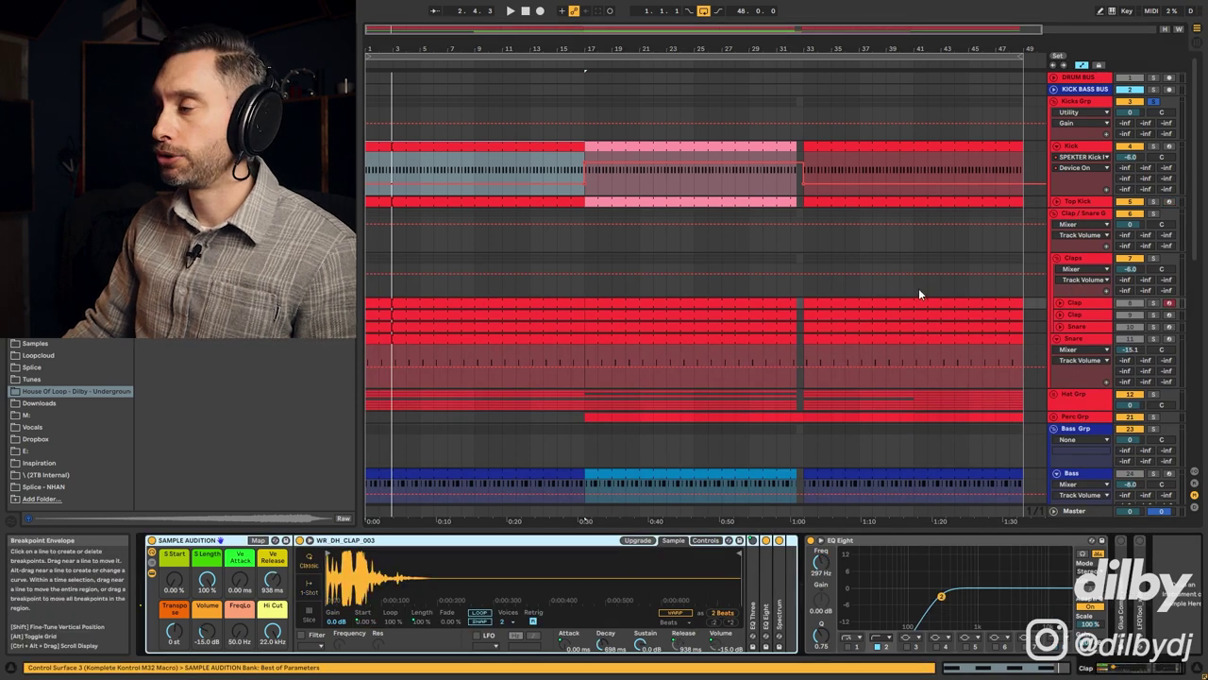
scroll(972, 286, down, 3)
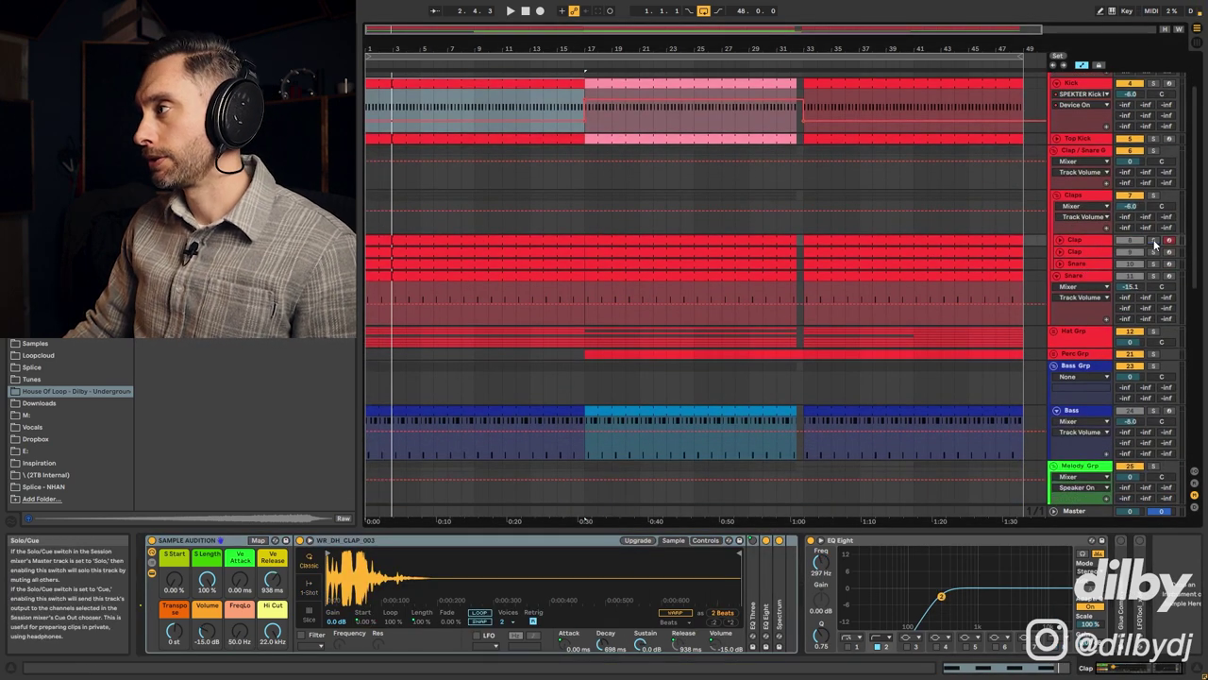
click(554, 241)
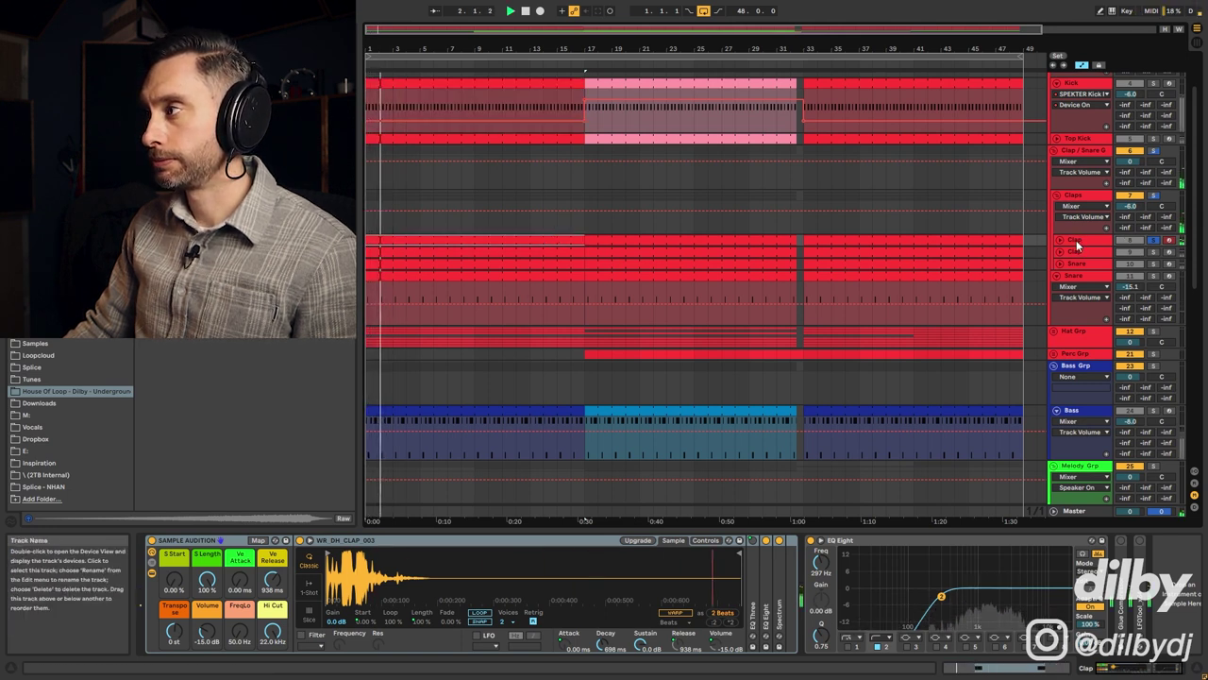
double_click(492, 243)
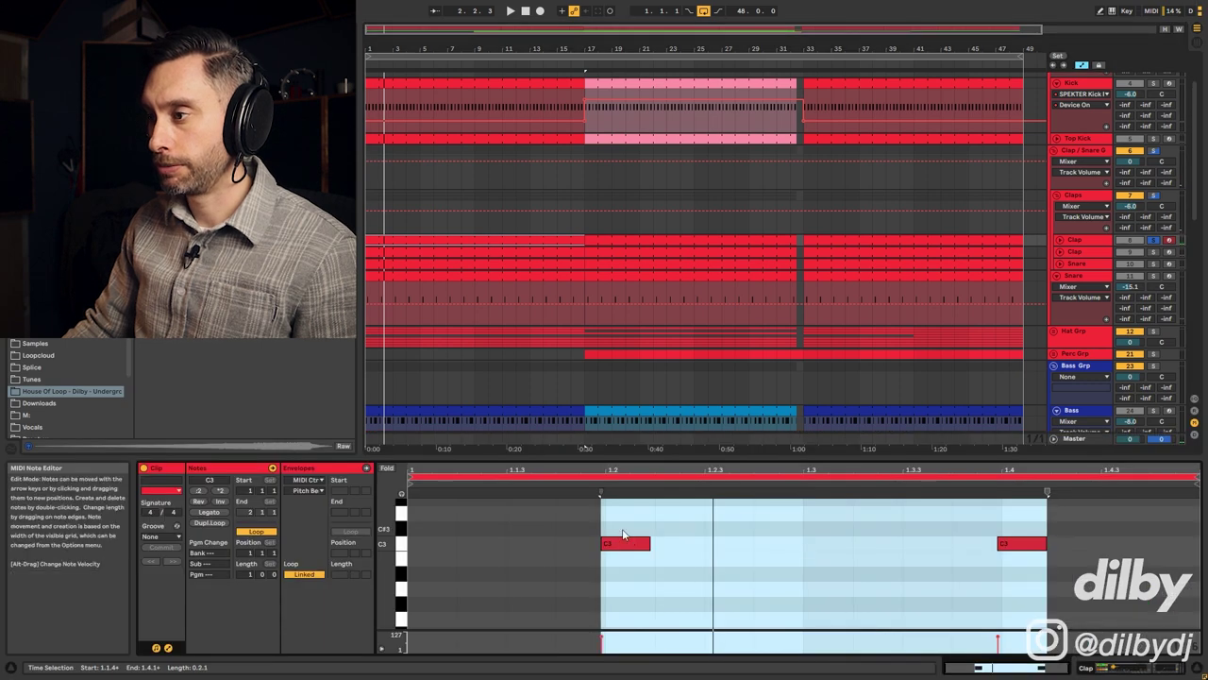
click(595, 522)
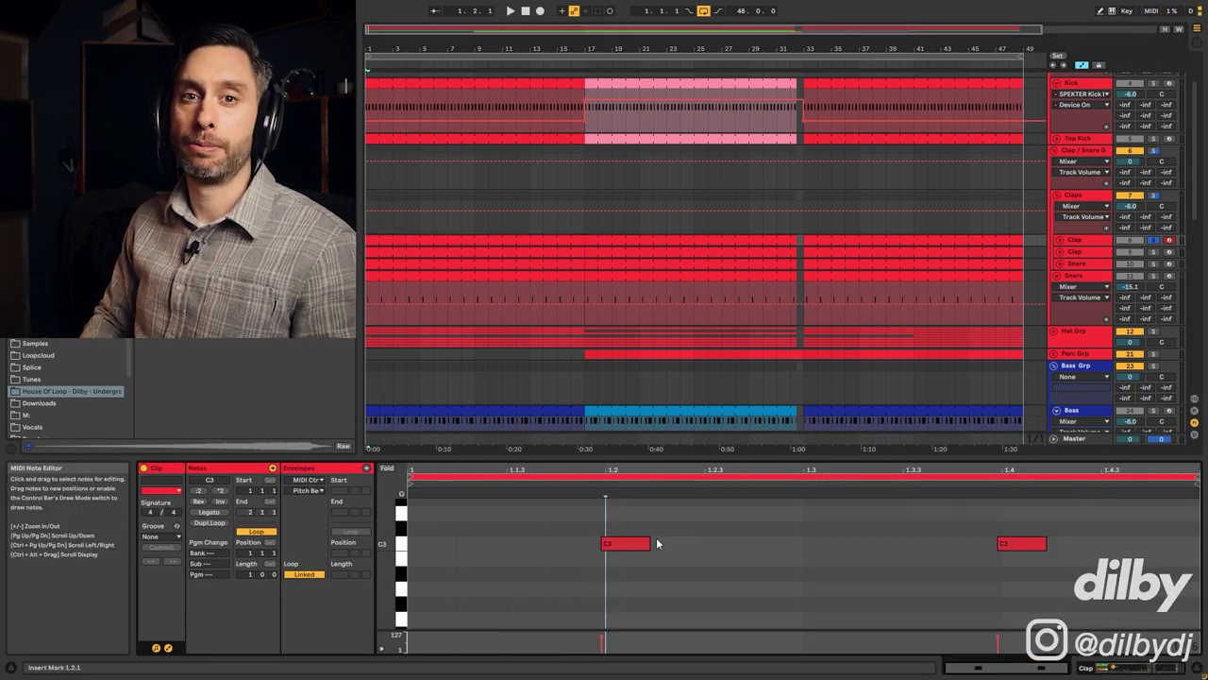
View the second Clap track's devices and MIDI clip, play it solo, and audition it together with the first Clap
click(1077, 251)
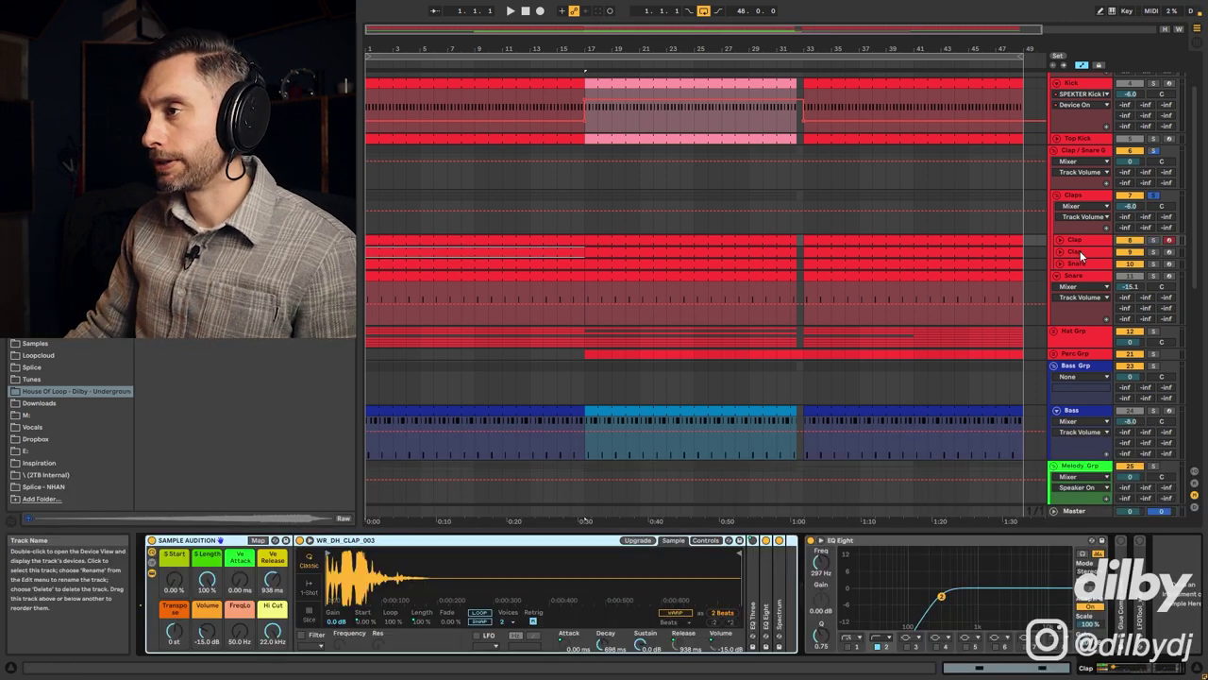
click(1154, 252)
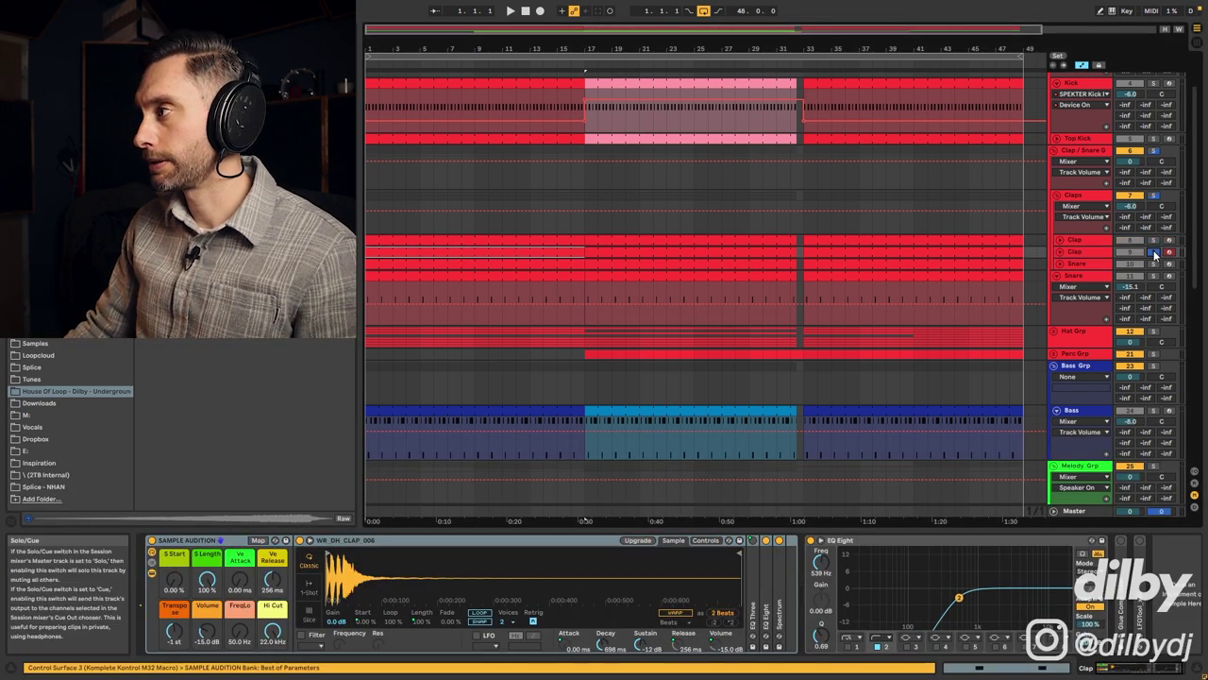
click(530, 253)
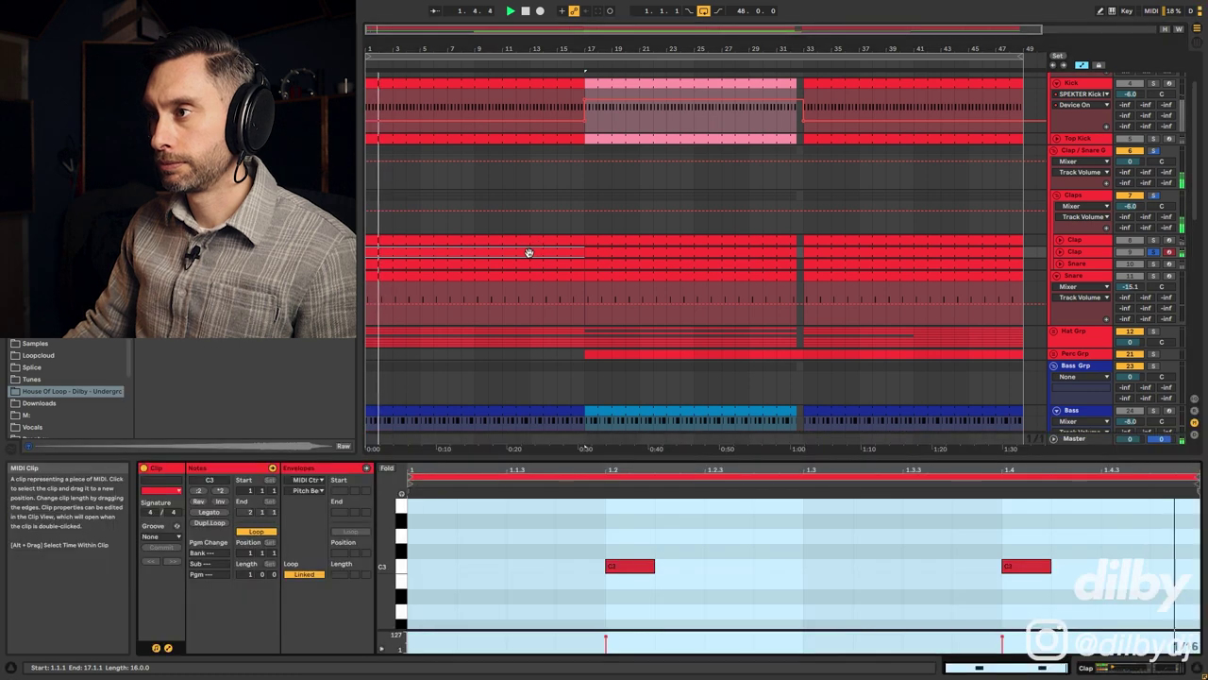
key(space)
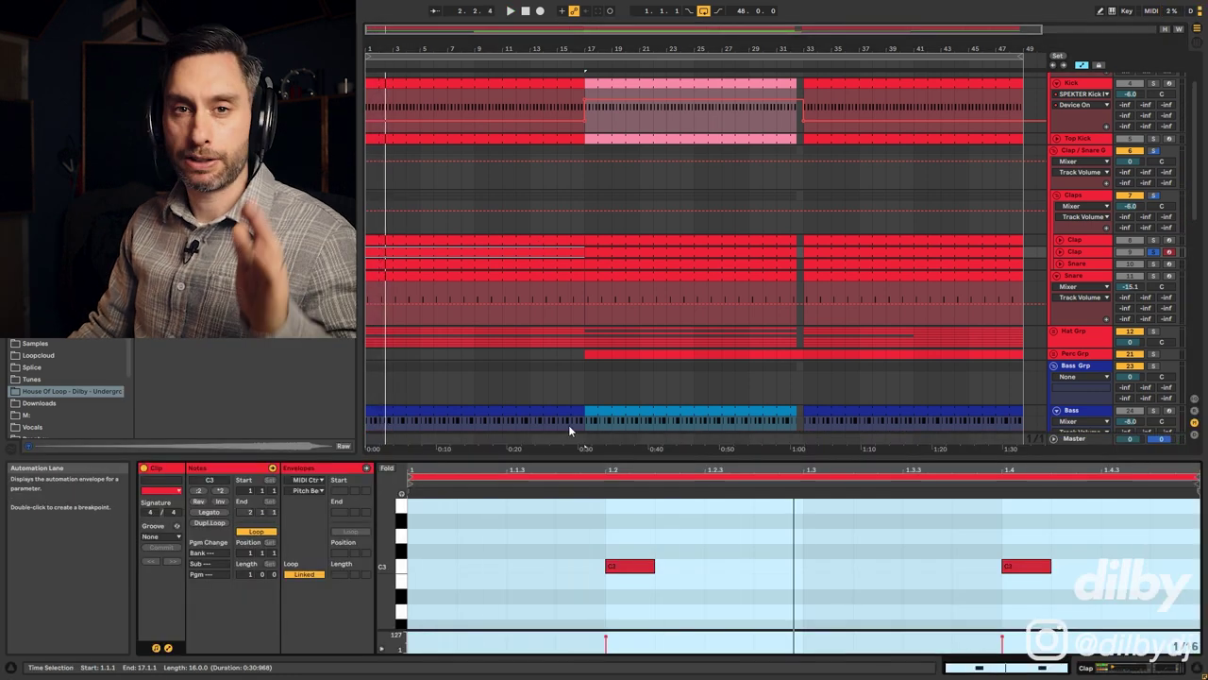
ctrl+click(1152, 239)
key(space)
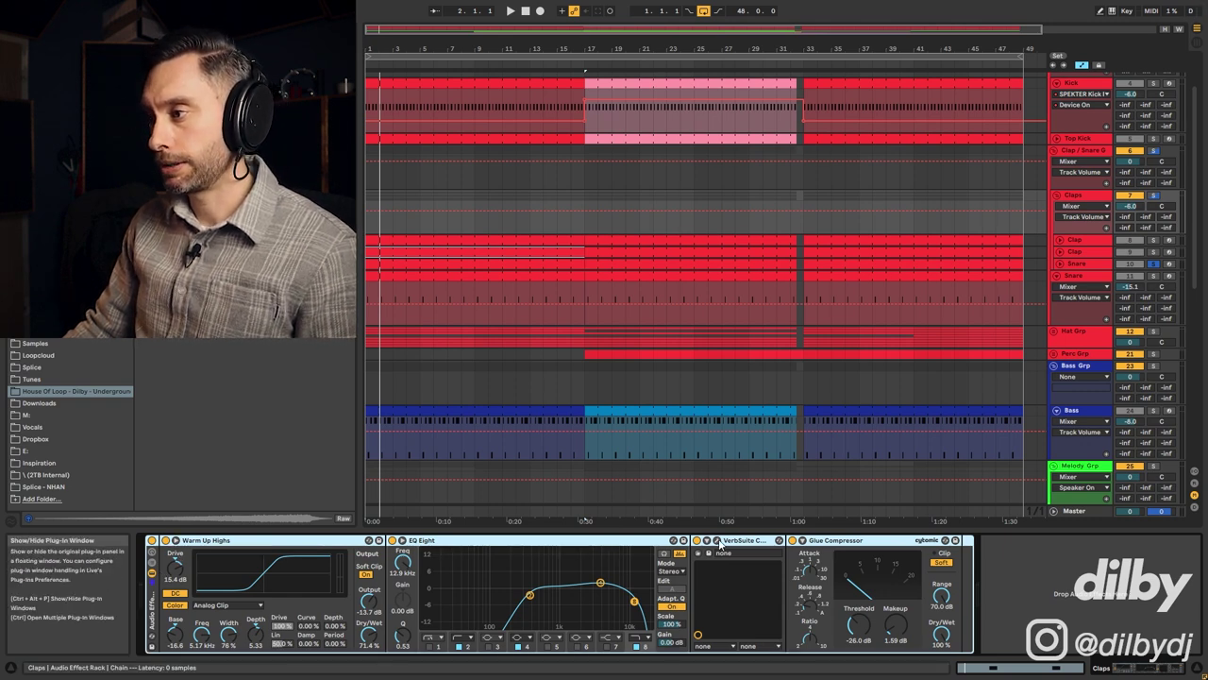
On the Claps group, view the VerbSuite plug-in window and compare playback with the audio effect rack off and on
click(717, 540)
drag(481, 40, 817, 250)
click(960, 254)
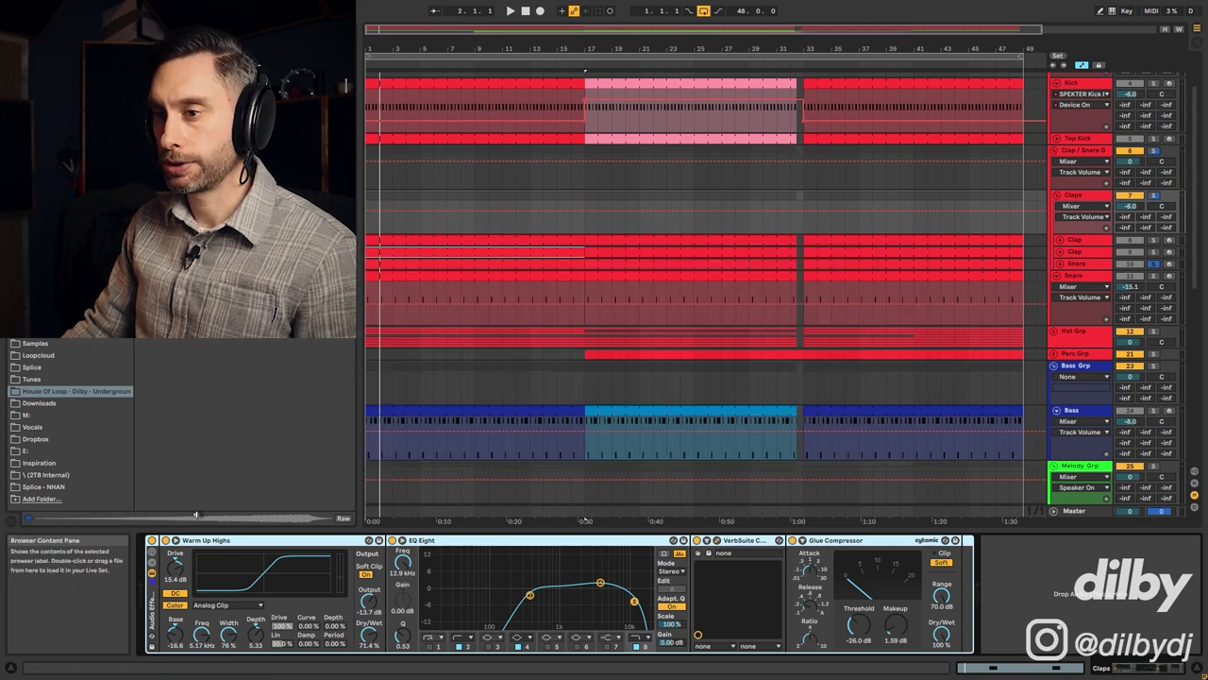
click(152, 542)
key(space)
click(152, 542)
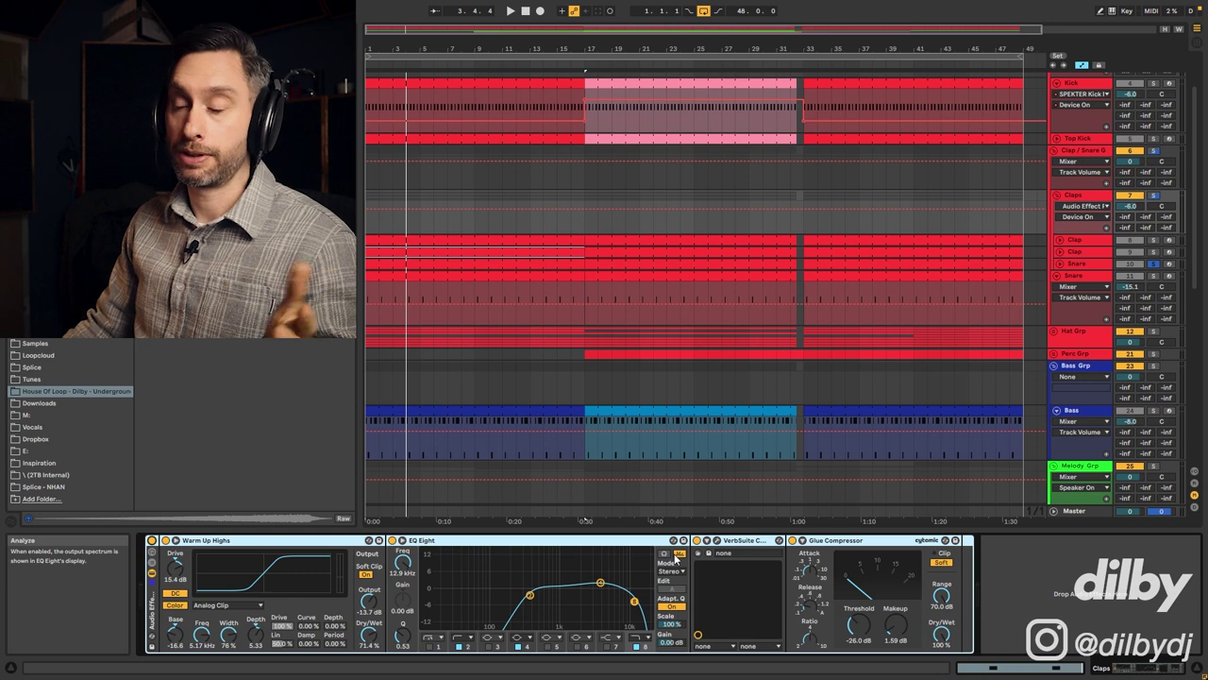
Play the Claps group soloed together with the Kicks group, and collapse the Kicks group
scroll(946, 431, up, 1)
click(1154, 245)
key(space)
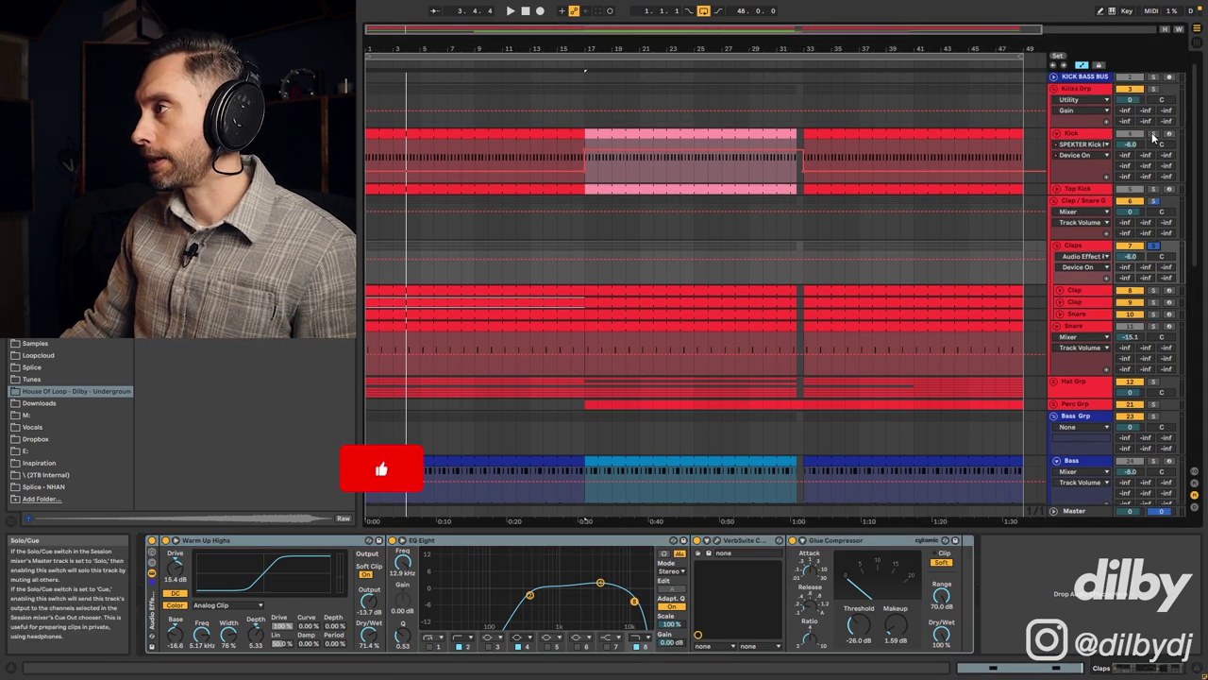
ctrl+click(1154, 89)
click(1054, 88)
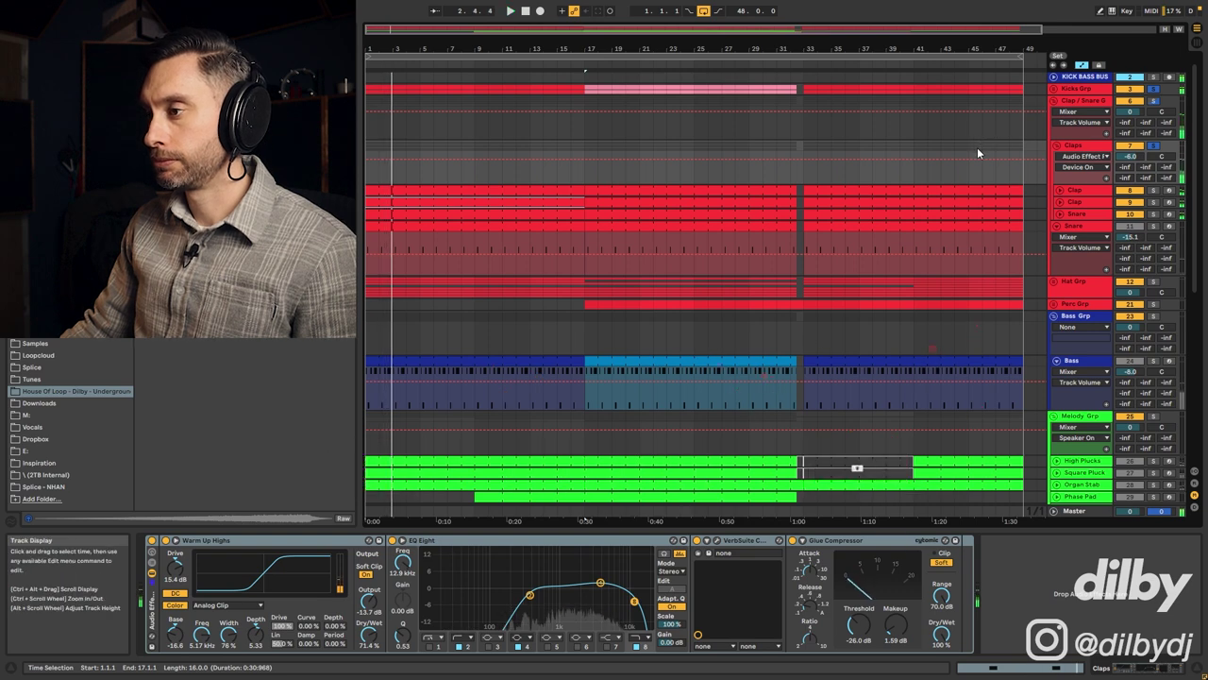
Open the MIDI clip of the Snare track below the Claps group, select its C3 note at 1.1.4 and solo the track
click(1076, 224)
double_click(495, 227)
click(576, 544)
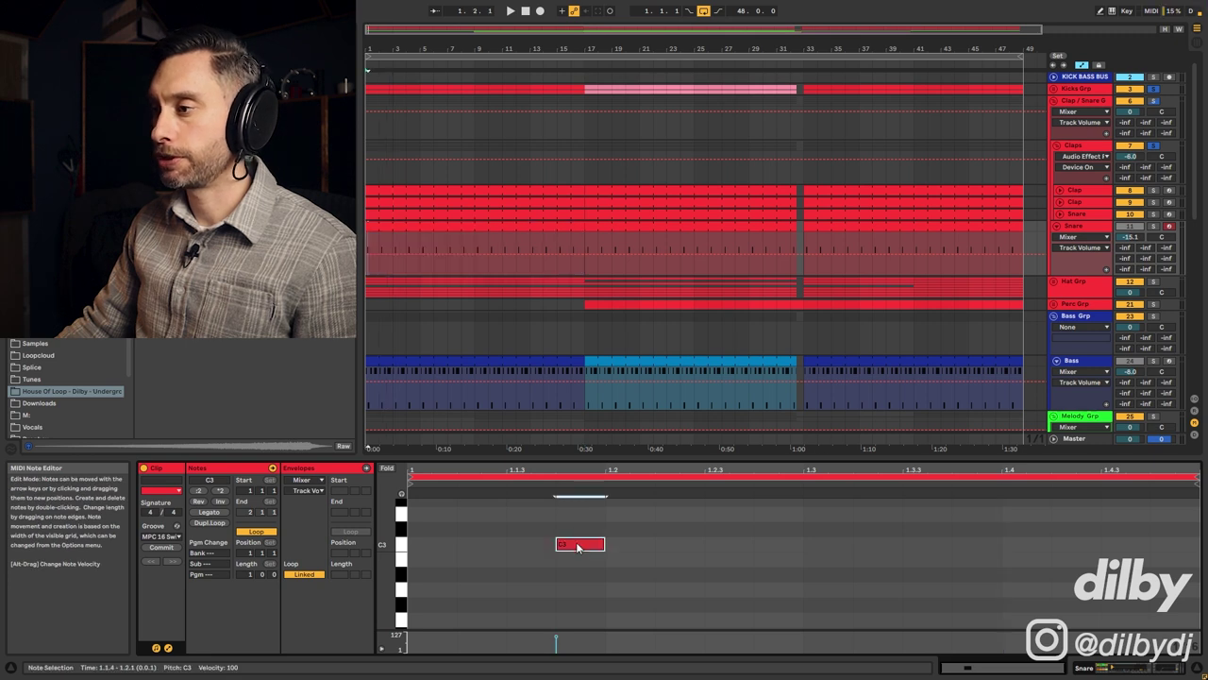
click(1153, 227)
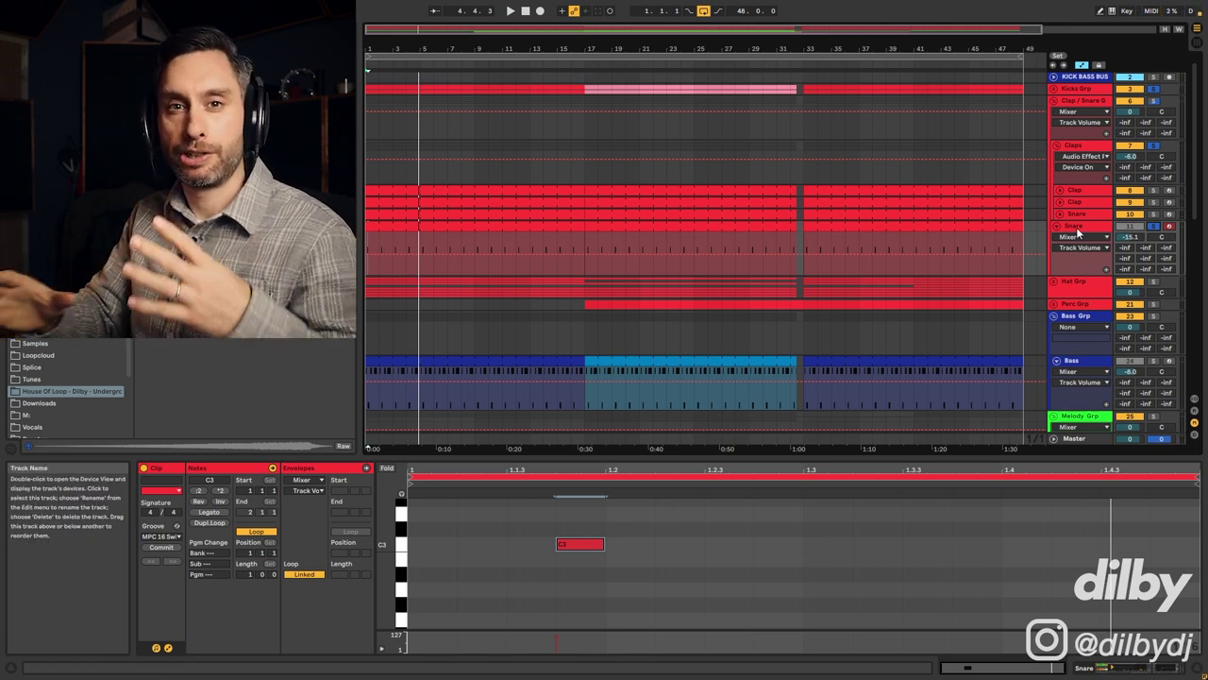
Collapse the Snare track and the Clap / Snare group
scroll(1076, 227, up, 1)
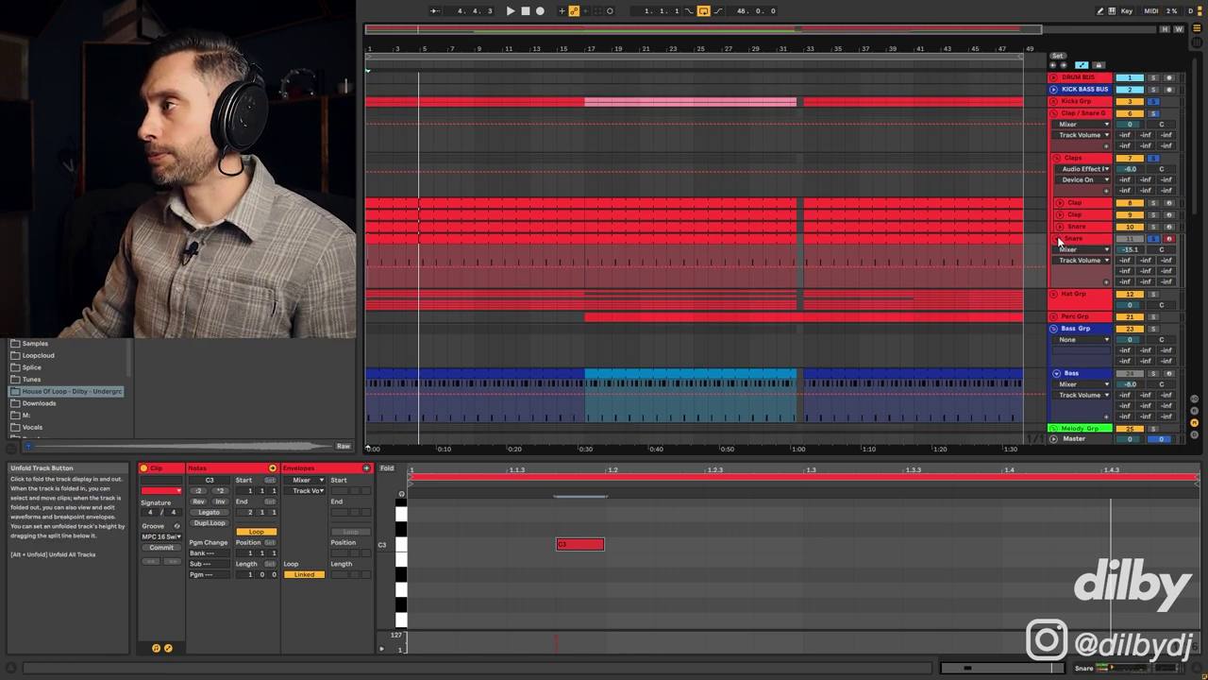
click(1058, 238)
click(1053, 113)
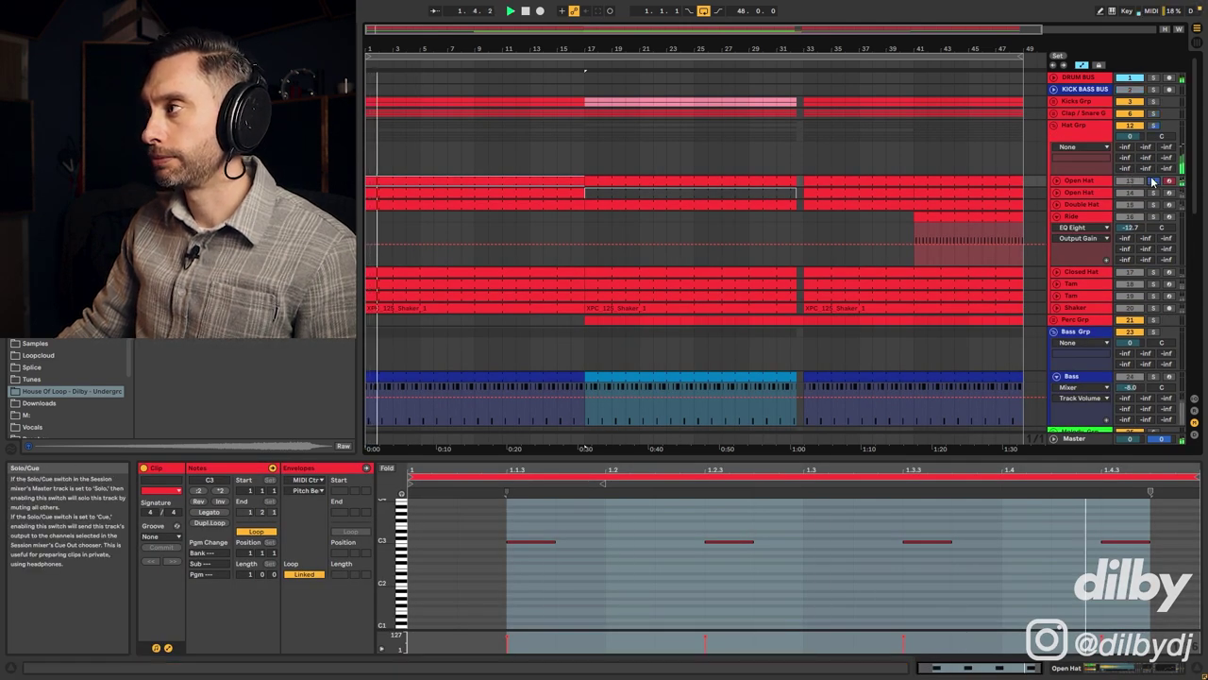
Audition each Open Hat track solo, show the second one's devices, and play both Open Hats together
click(1152, 180)
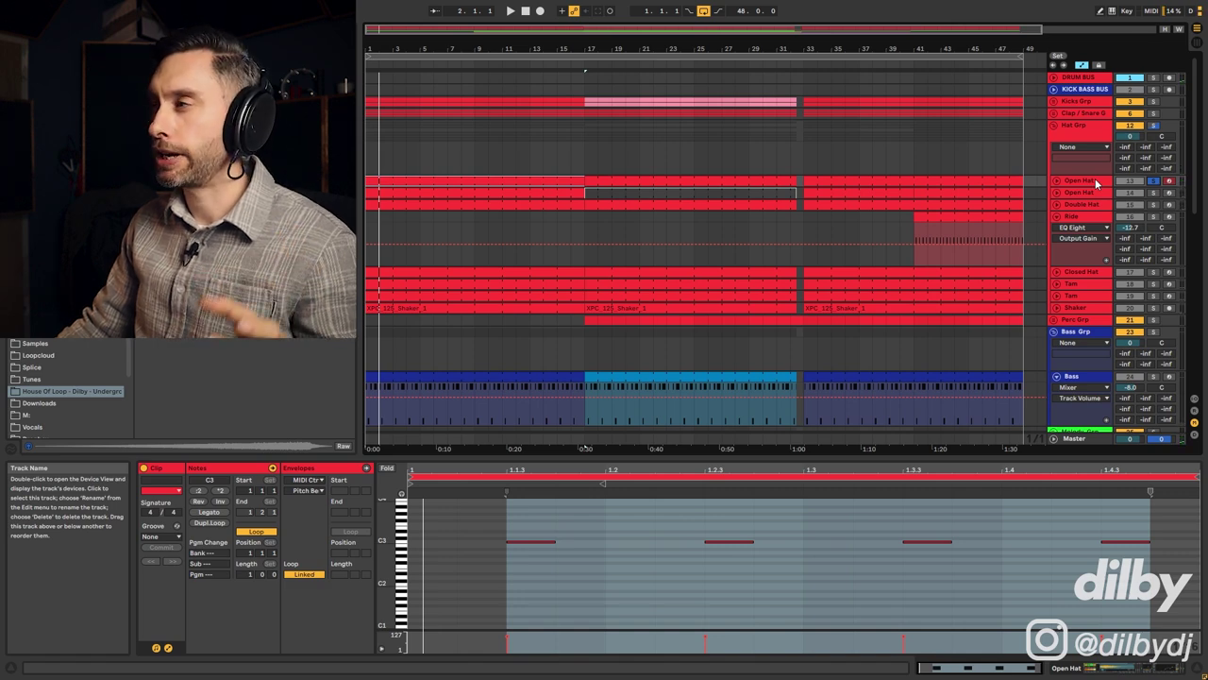
click(1153, 193)
double_click(1082, 192)
key(space)
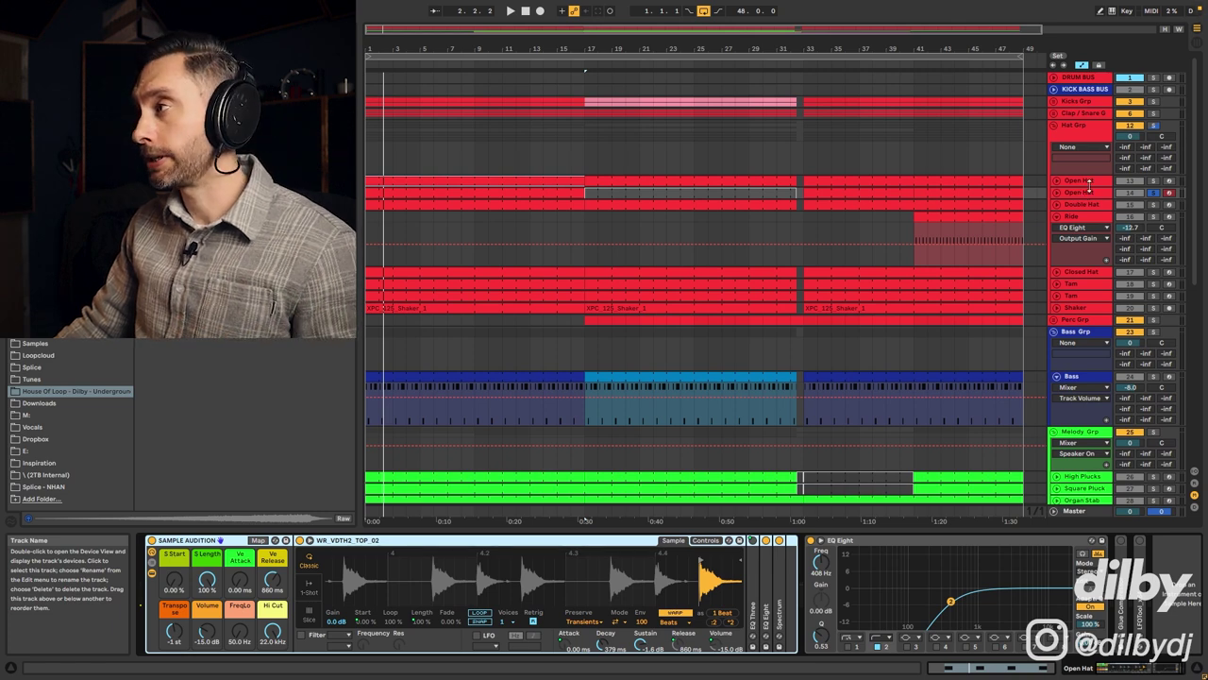
key(space)
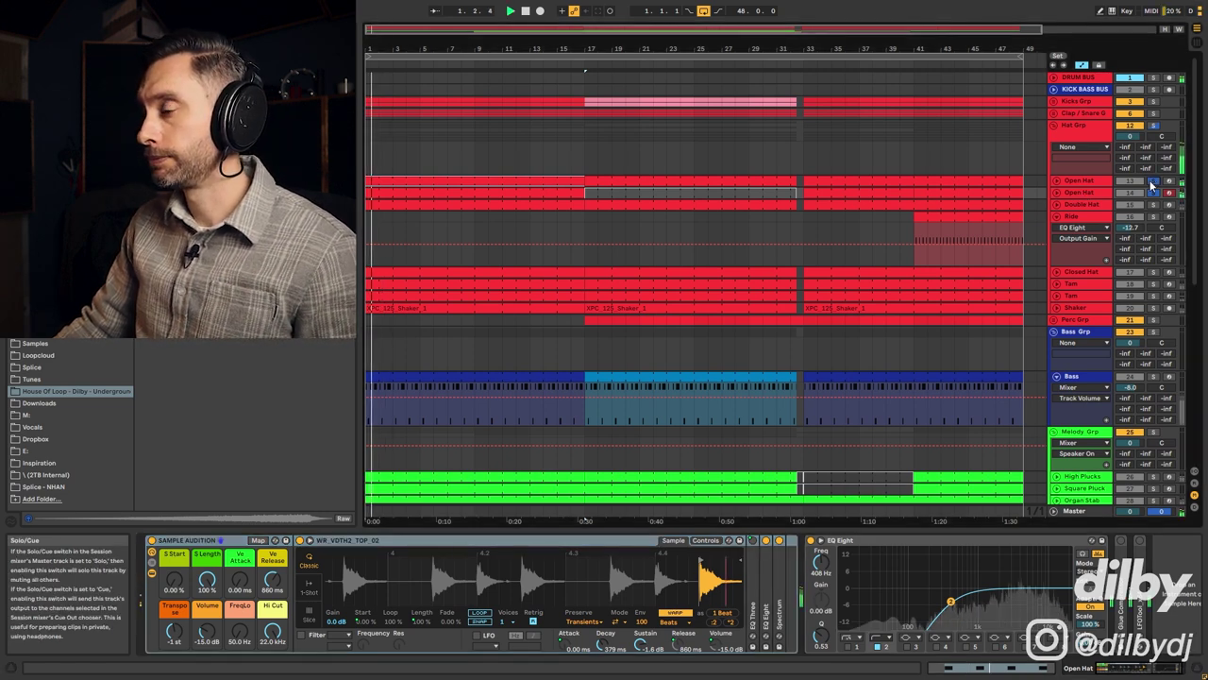
key(space)
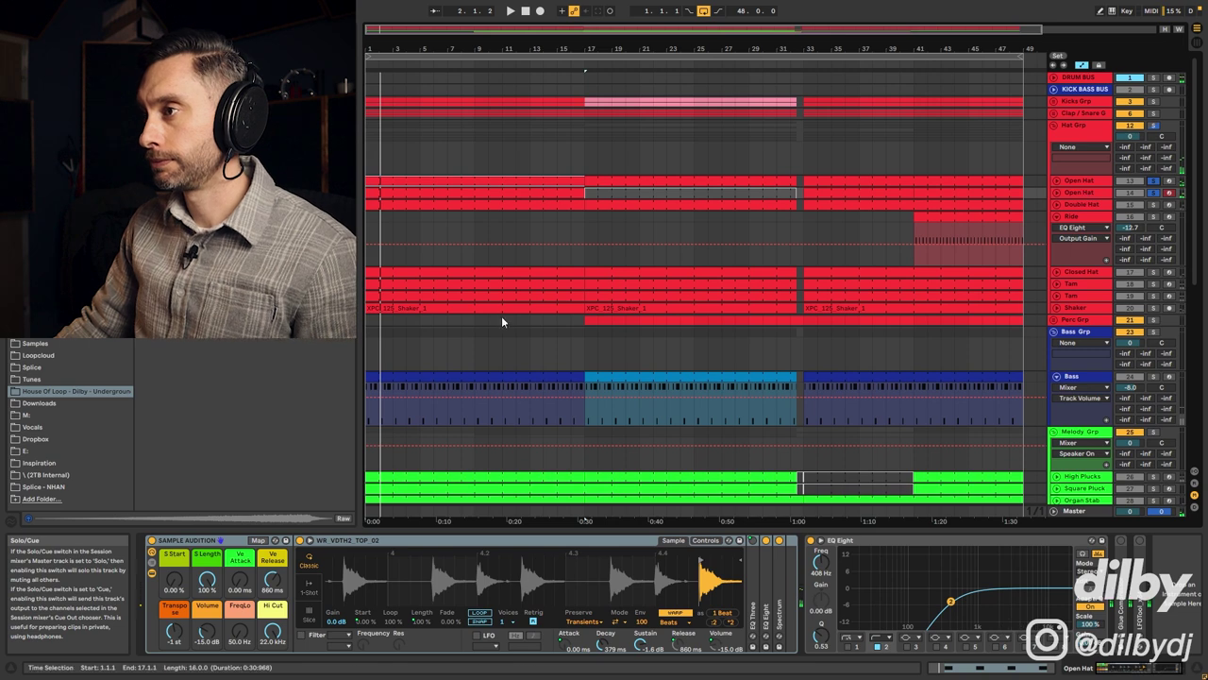
Show the Double Hat track's devices and play it solo
scroll(850, 292, down, 1)
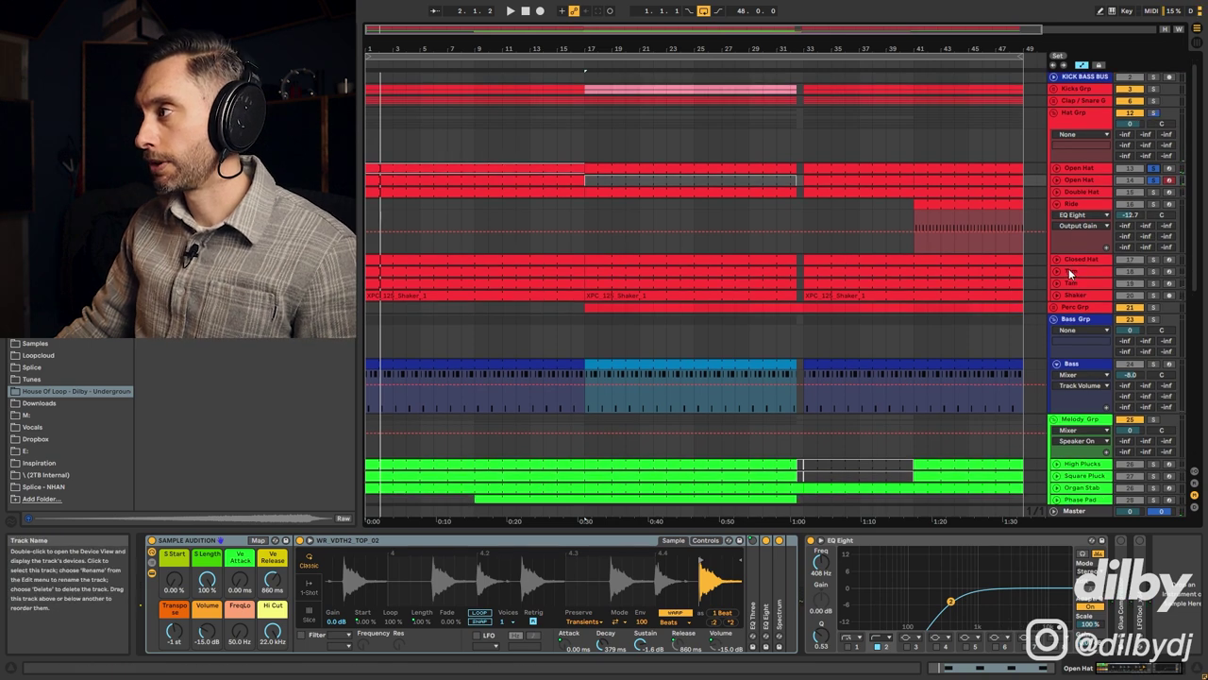
click(1101, 193)
key(space)
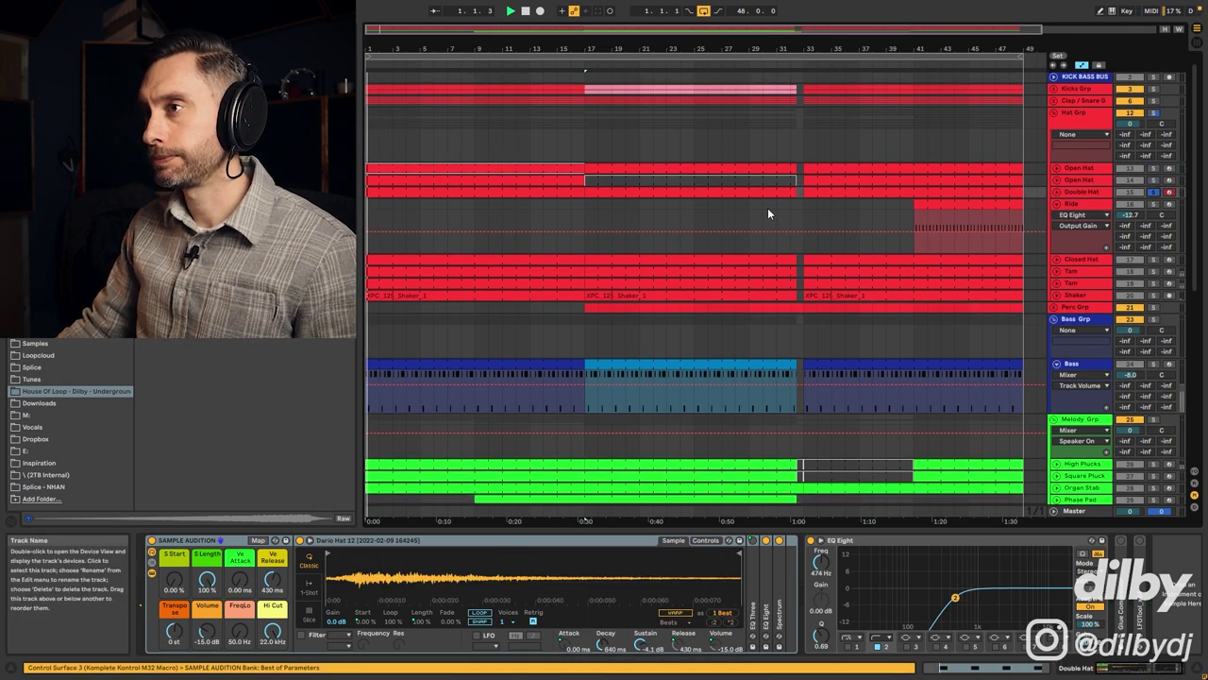
Open the Double Hat track's first MIDI clip and show its full note and velocity editor
double_click(532, 191)
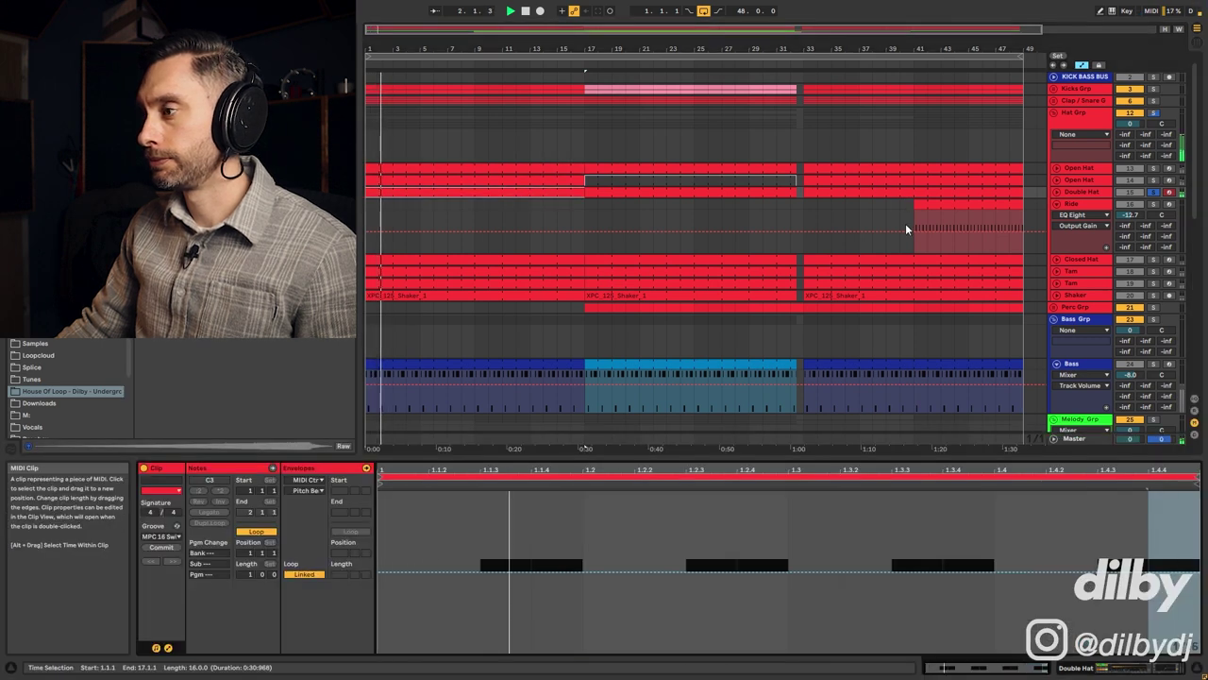
click(272, 469)
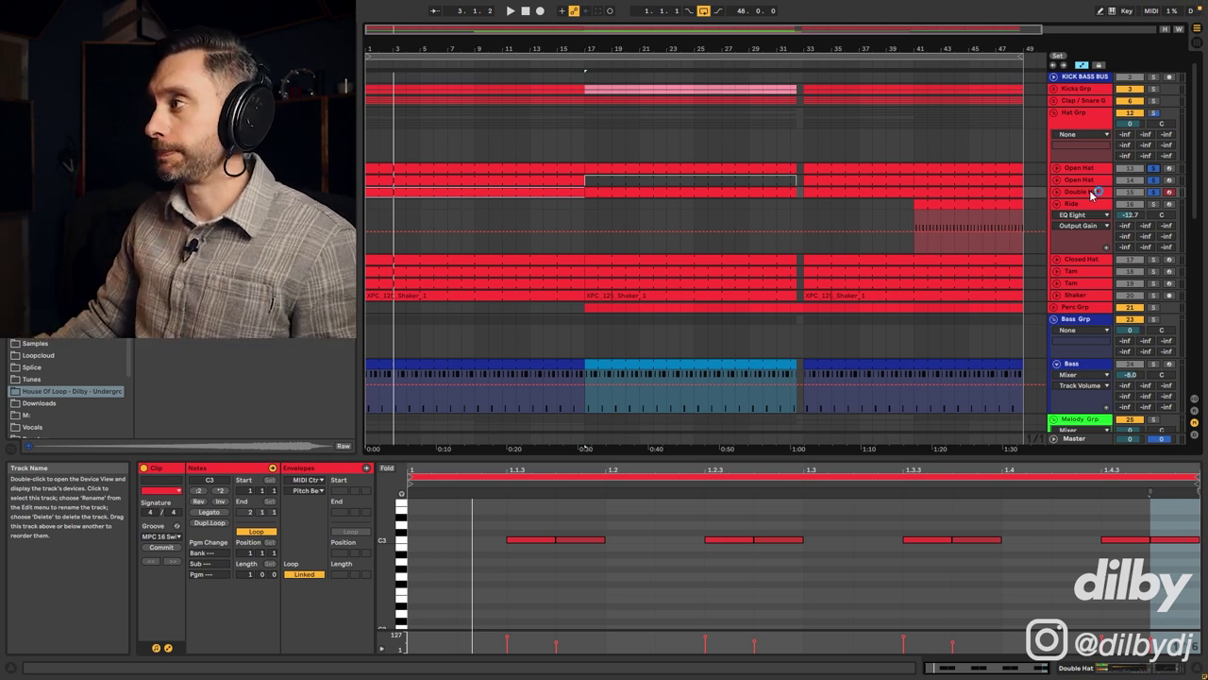
Solo the Closed Hat track together with the other hats, play them, and show its WR_DH2_HAT_007 sampler's Controls page
ctrl+click(1154, 259)
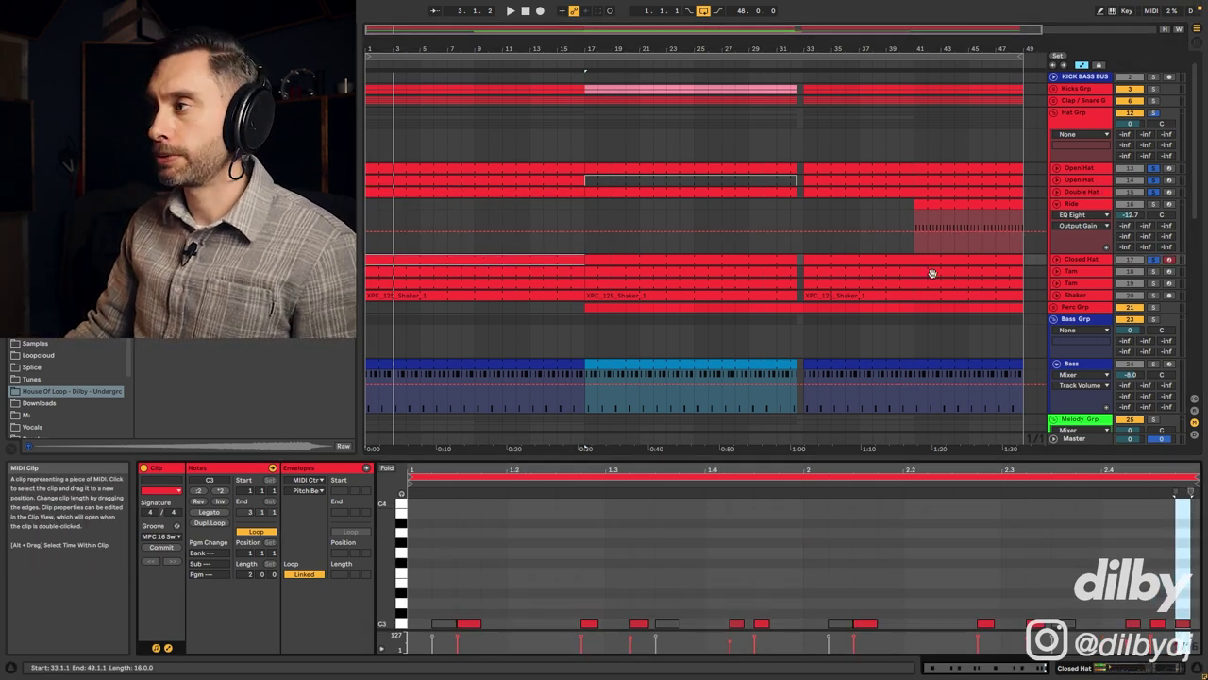
click(1073, 265)
key(shift+Tab)
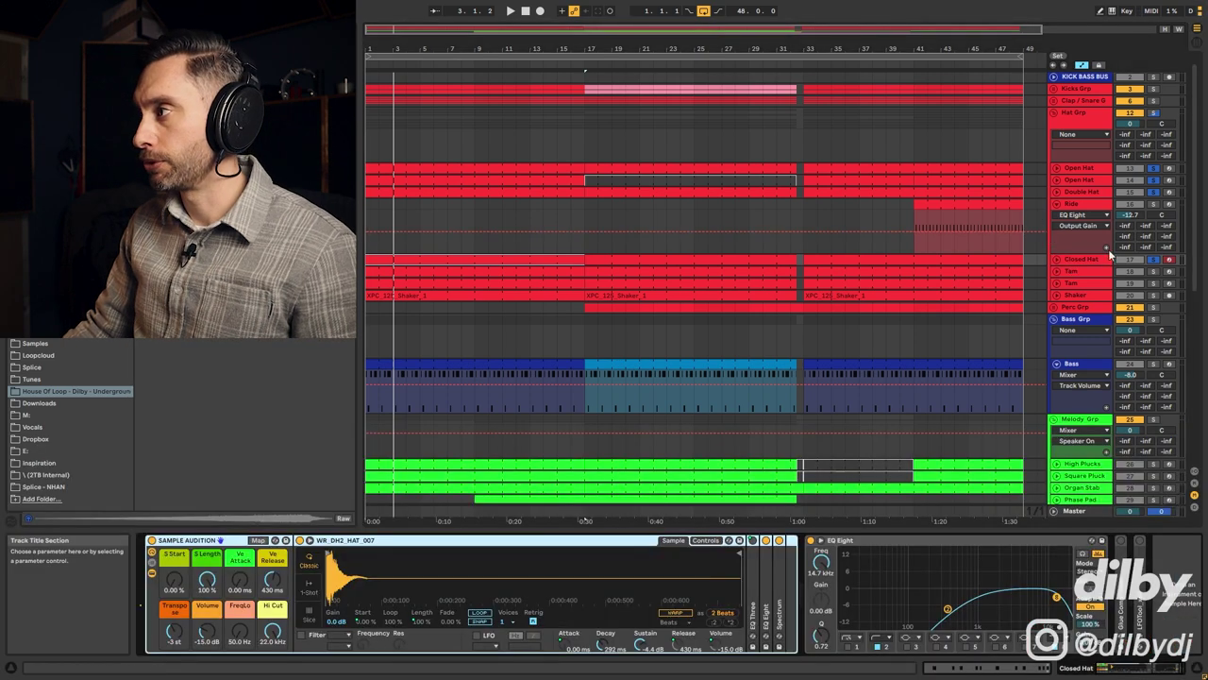
key(space)
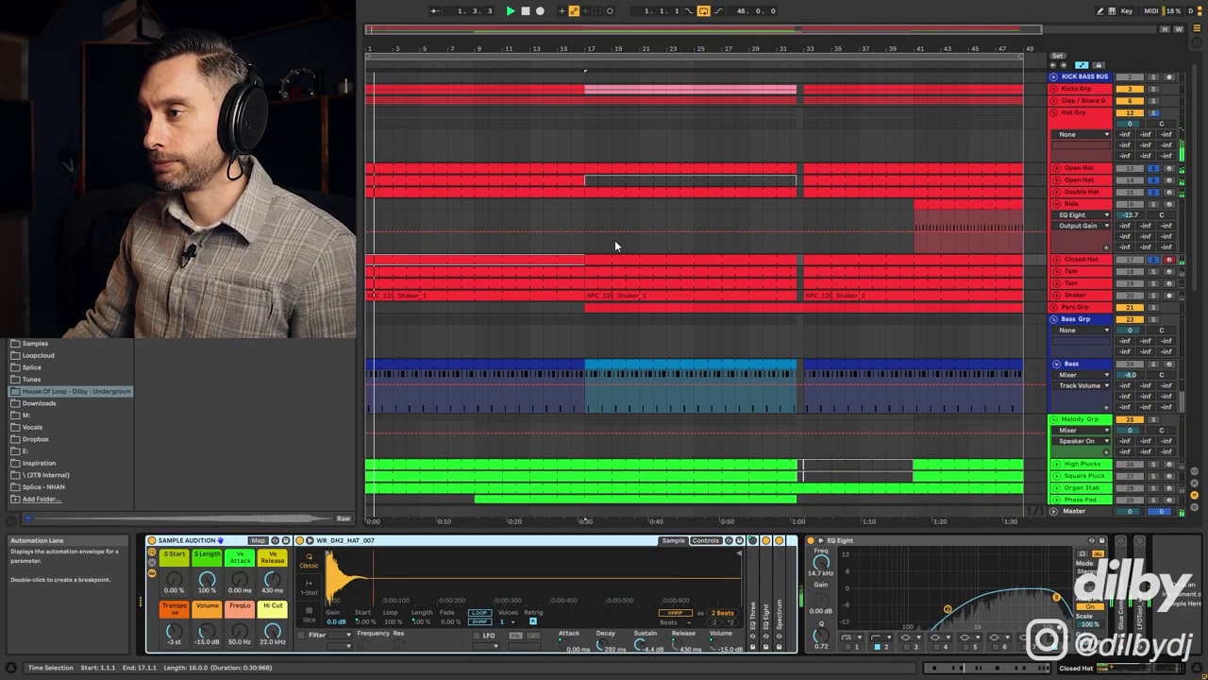
click(1154, 261)
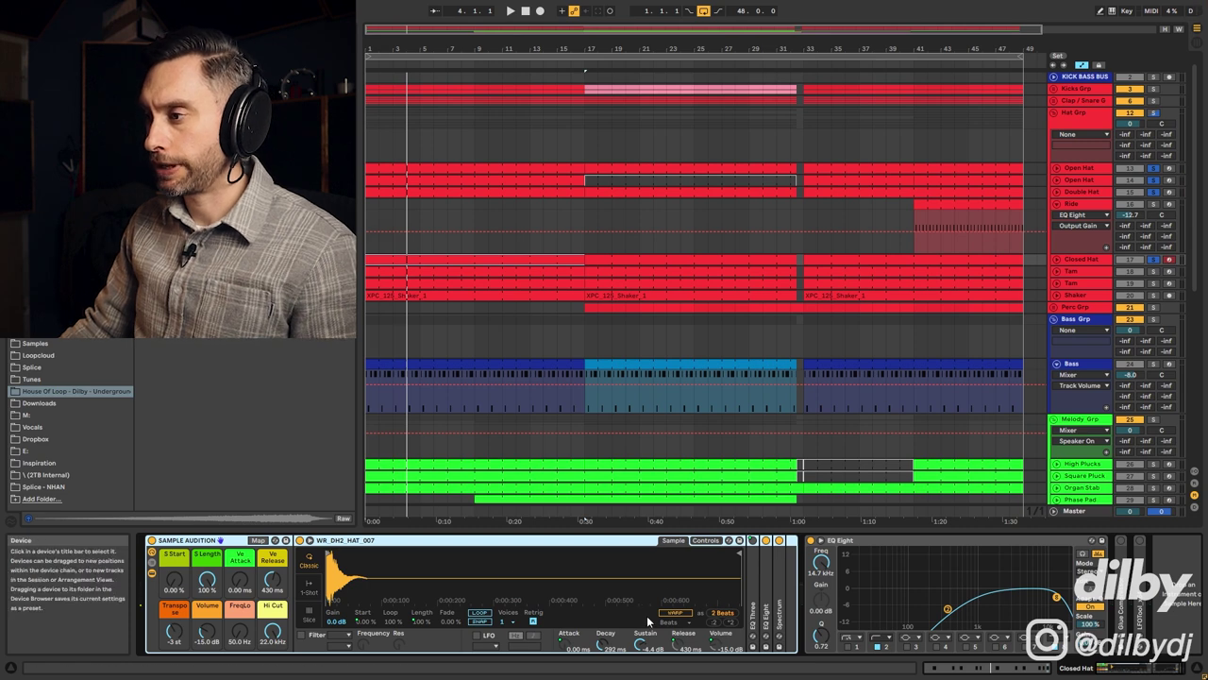
click(708, 541)
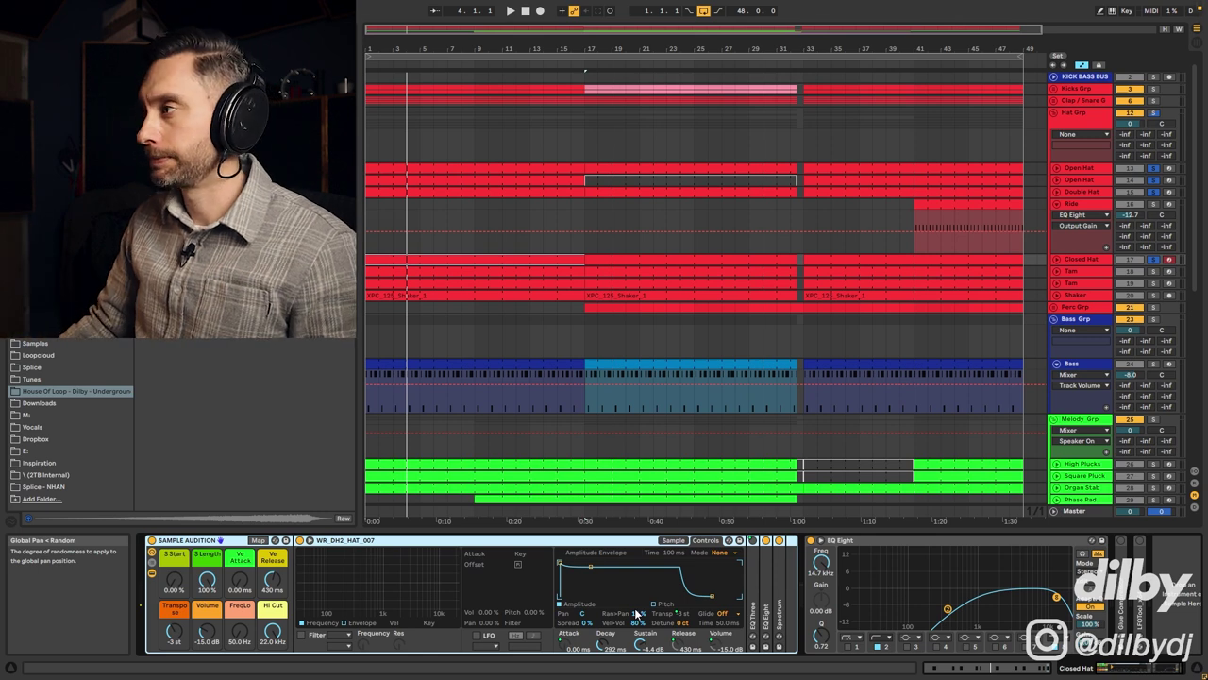
Show the MIDI clips of both Tam tracks and audition the tracks, first one alone and both together
click(1090, 272)
double_click(536, 274)
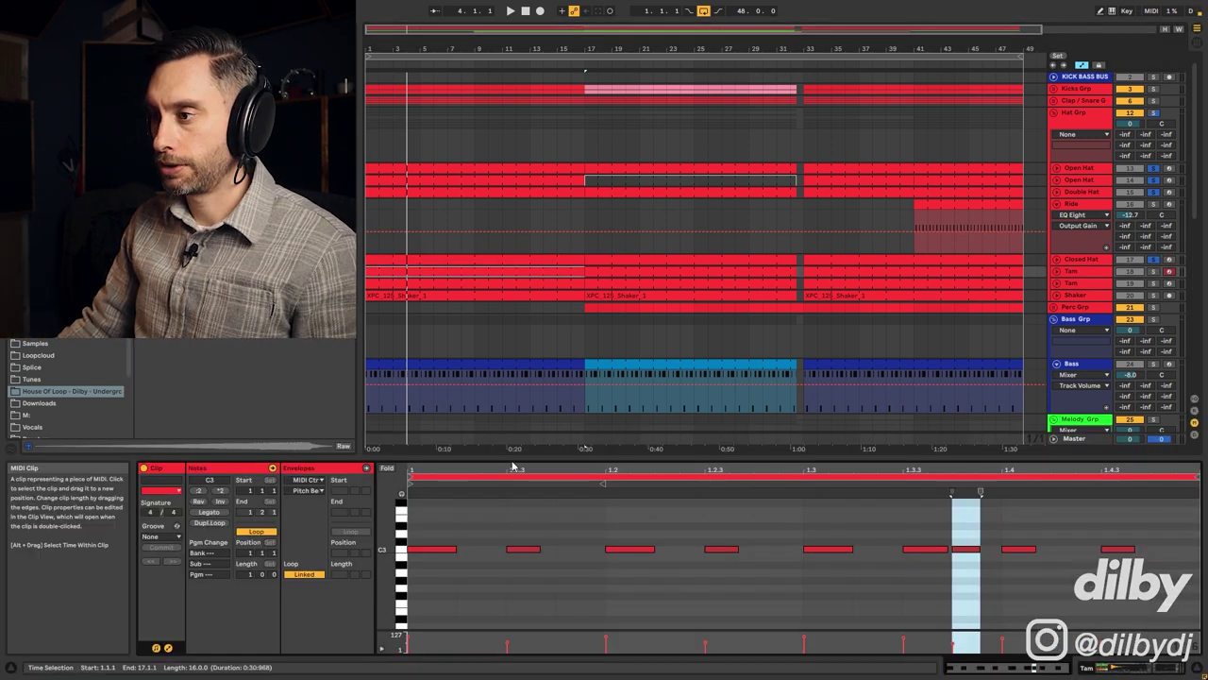
click(1154, 271)
key(space)
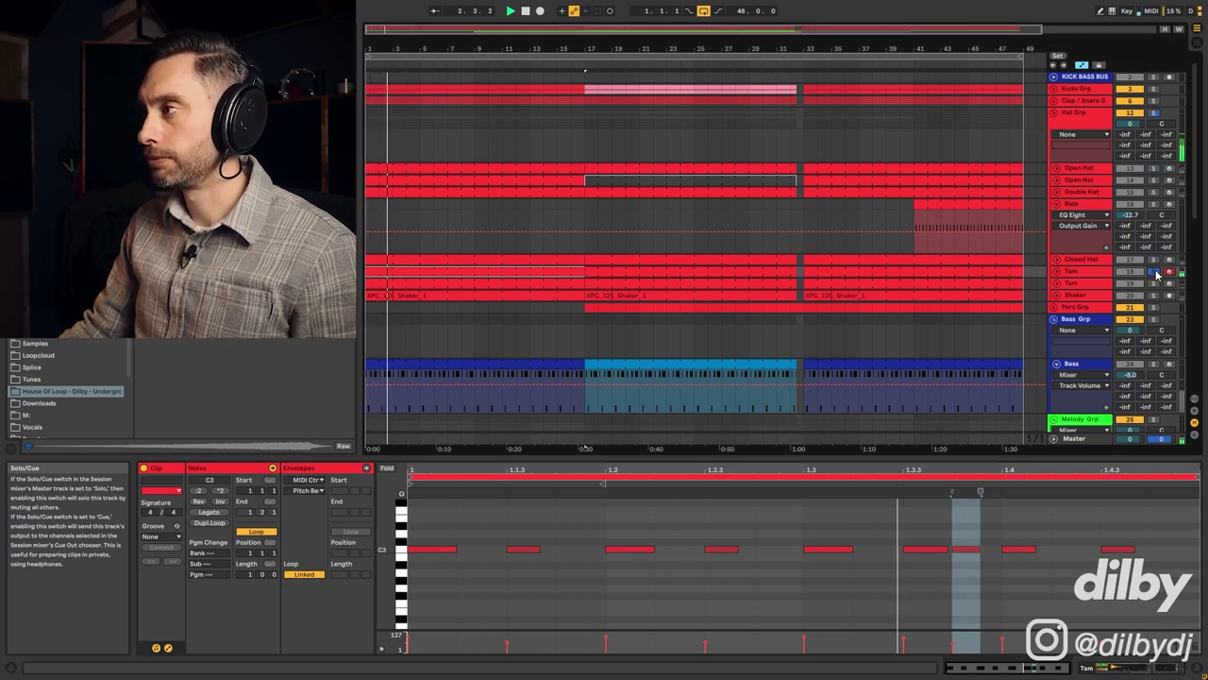
click(1155, 283)
click(565, 283)
key(space)
key(space)
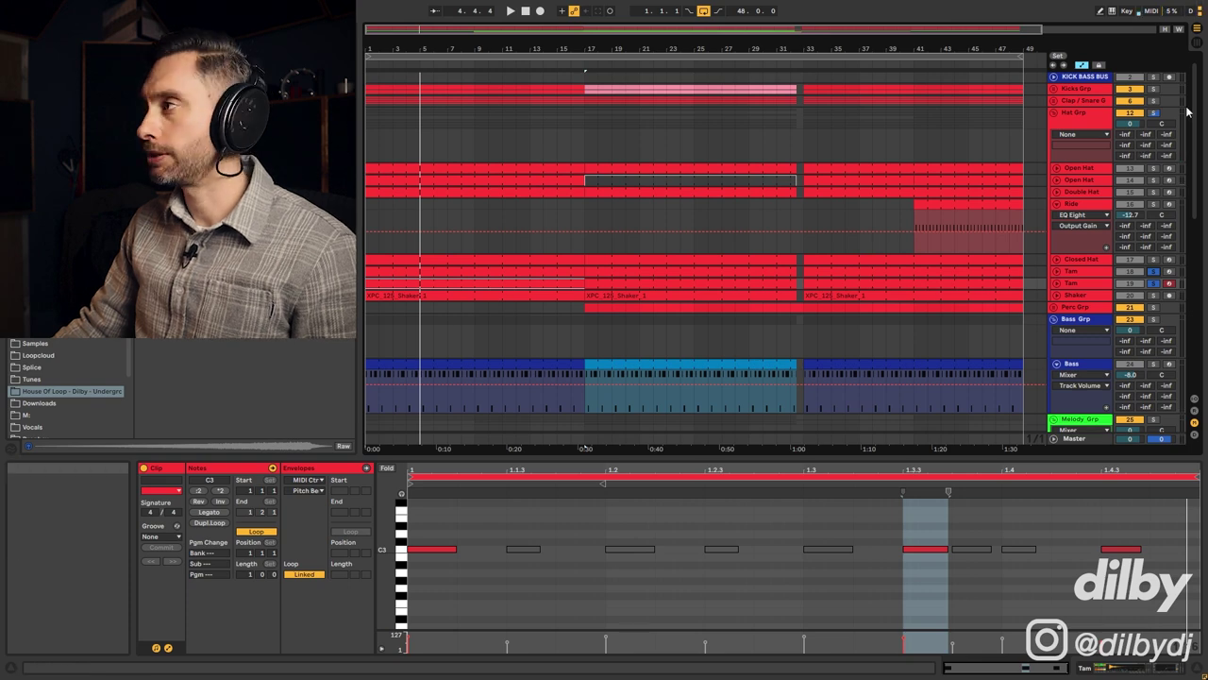
Play the Kicks and Clap / Snare groups soloed together with all the hats and both Tam tracks
ctrl+click(1154, 89)
key(space)
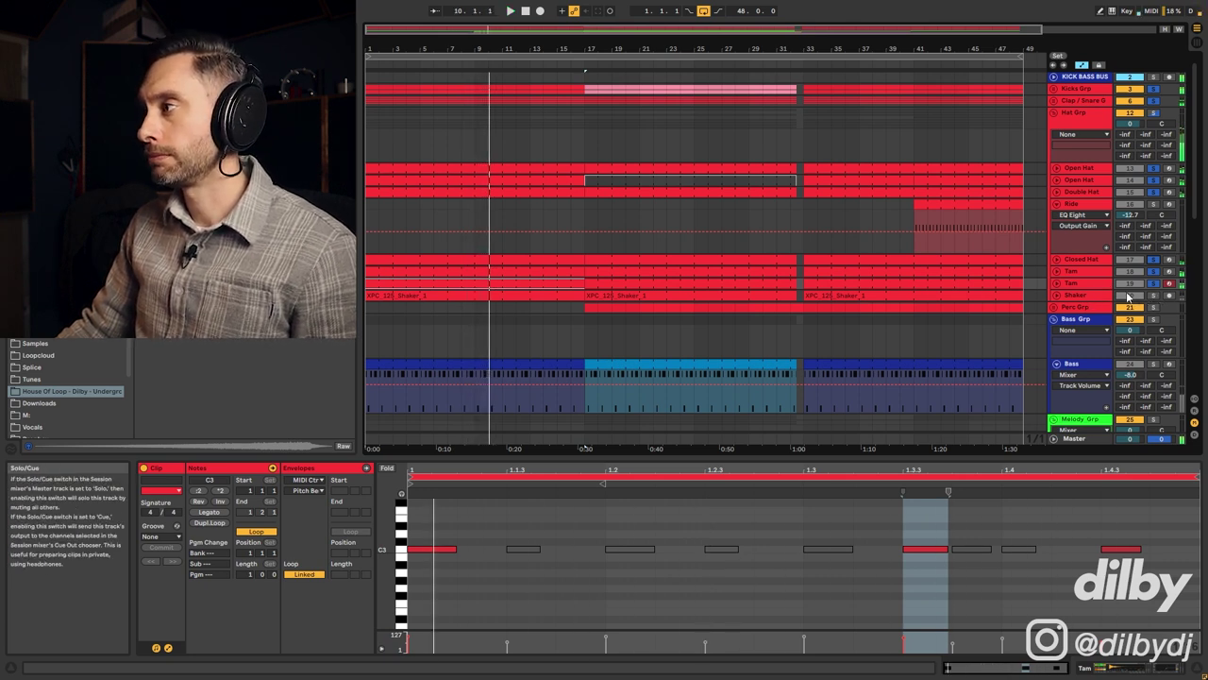
Show the Shaker track's XPC_125_Shaker_1 audio clip and audition it solo and with the drums
click(1089, 293)
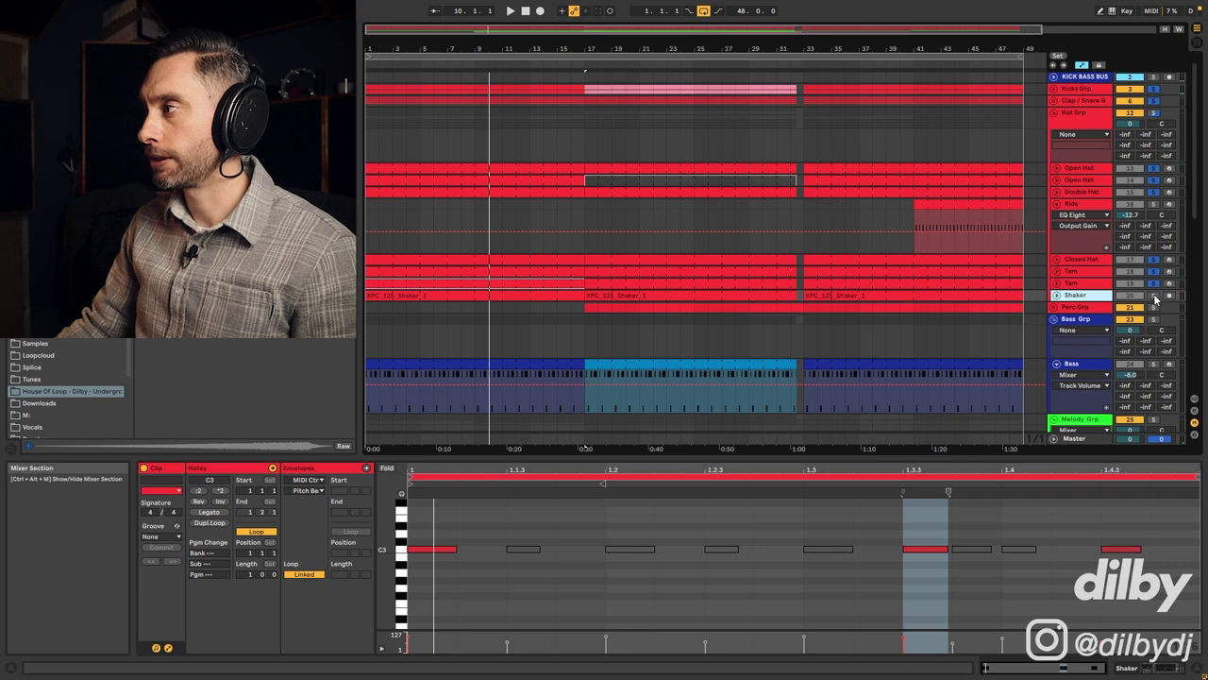
click(456, 299)
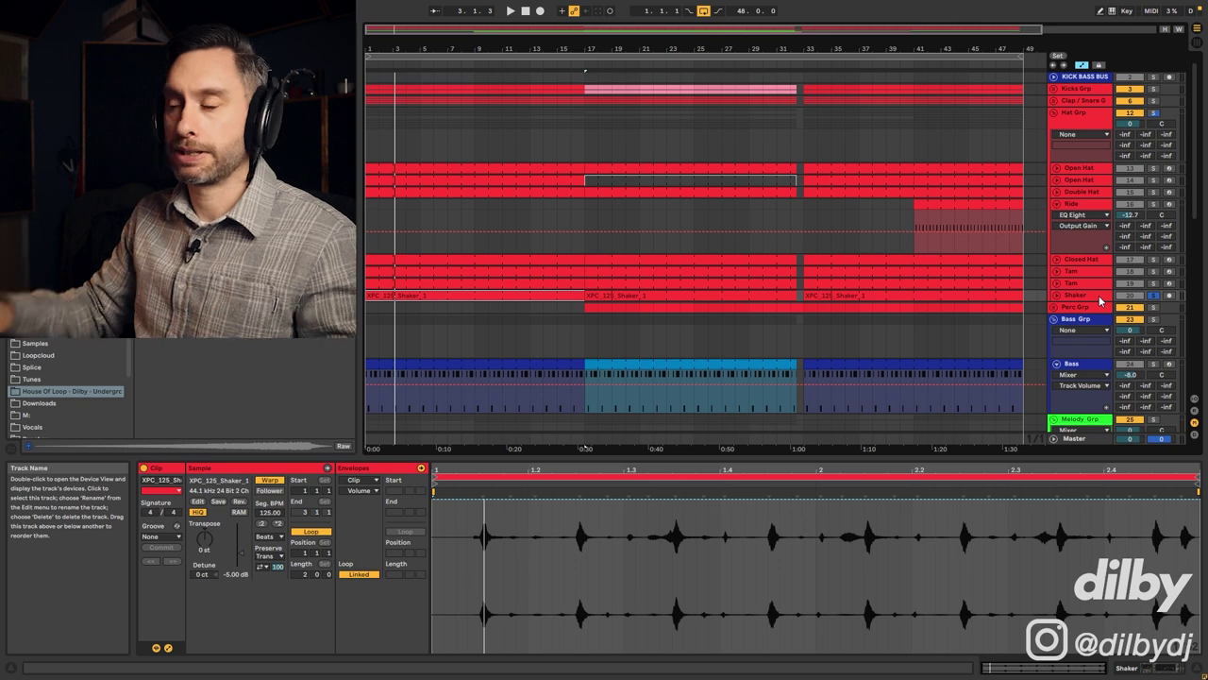
scroll(1100, 300, up, 1)
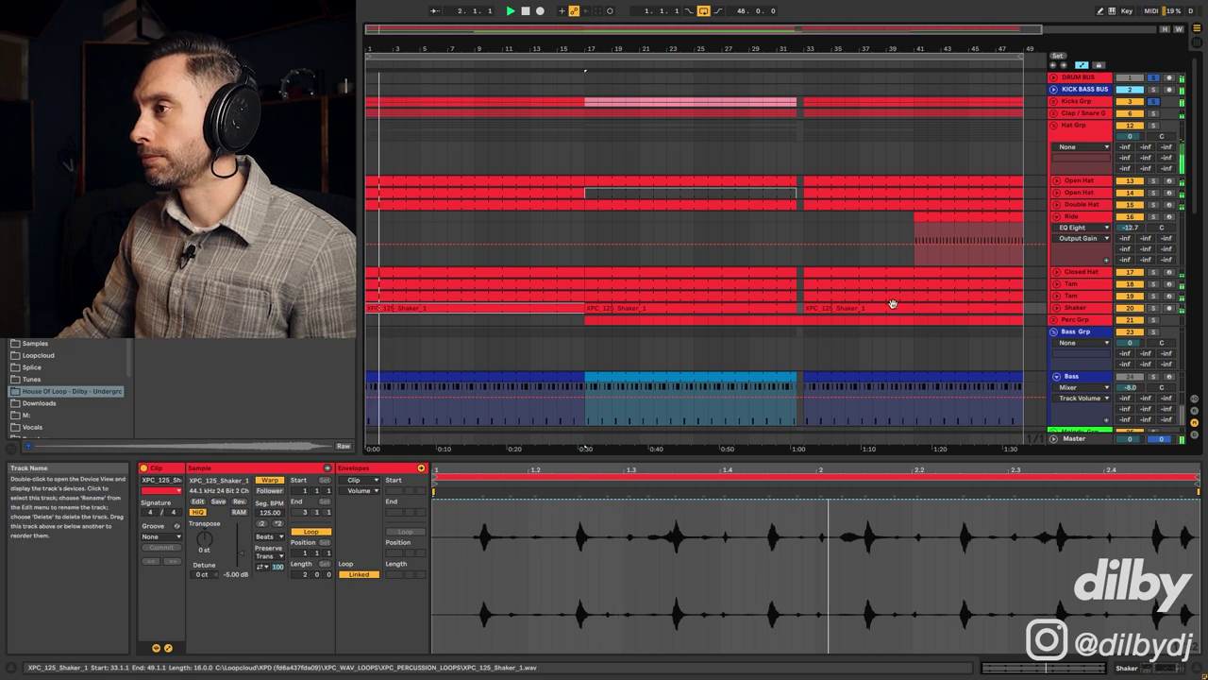
Unfold the Perc group, audition the Perc Fill track, and show its device chain through Reverb and Erosion
click(1055, 321)
click(628, 308)
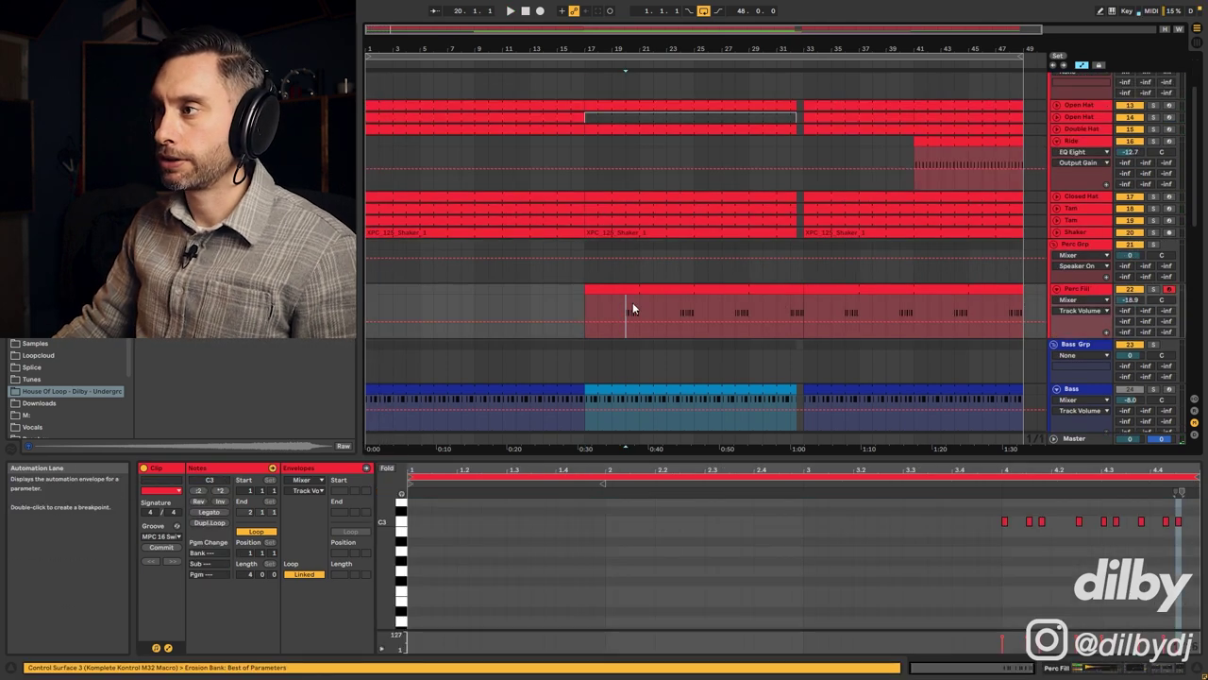
click(1083, 291)
click(1153, 289)
key(space)
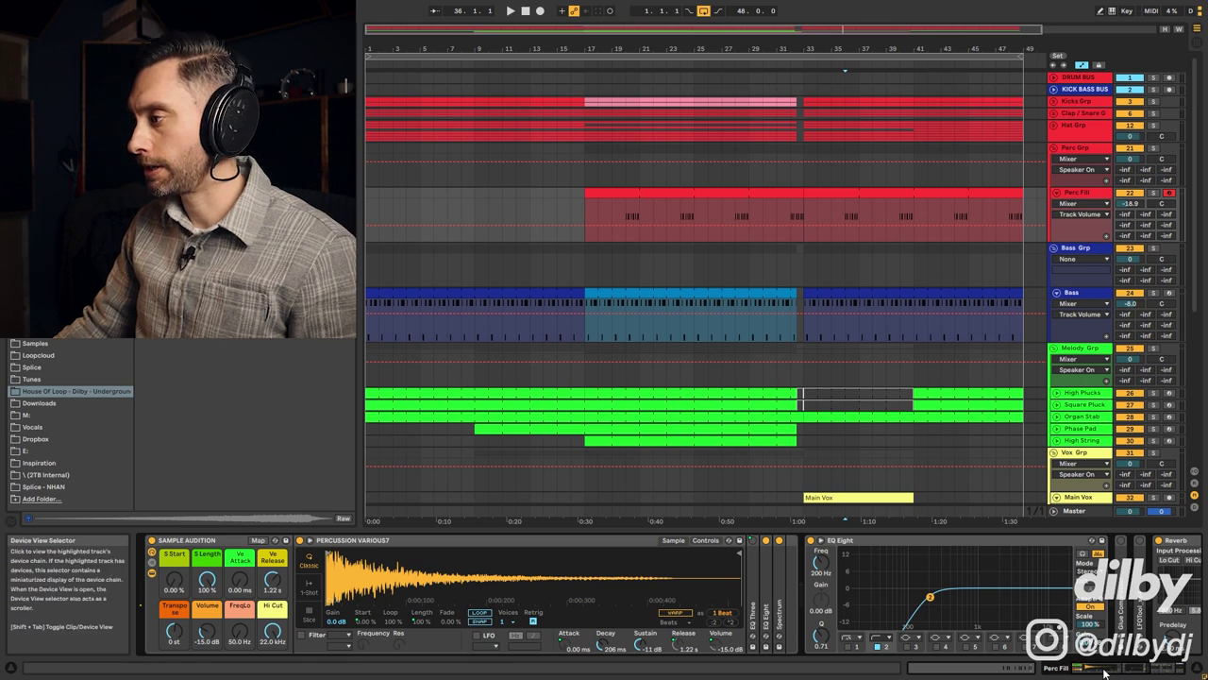
scroll(945, 573, right, 5)
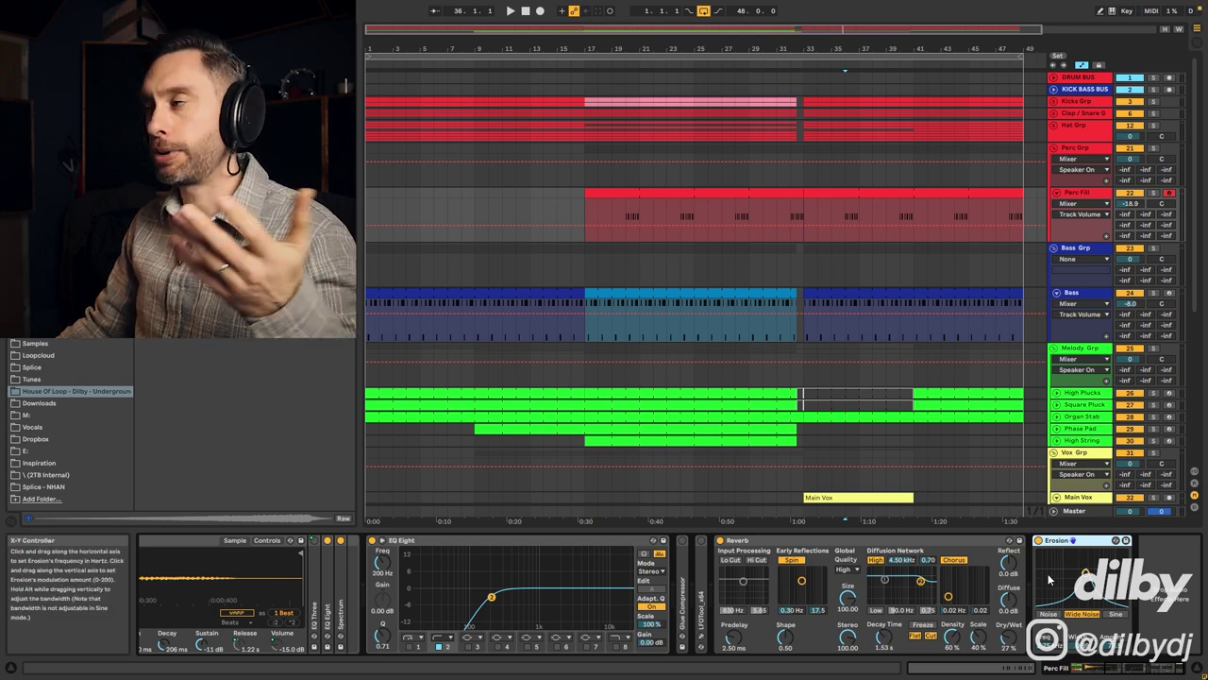
key(space)
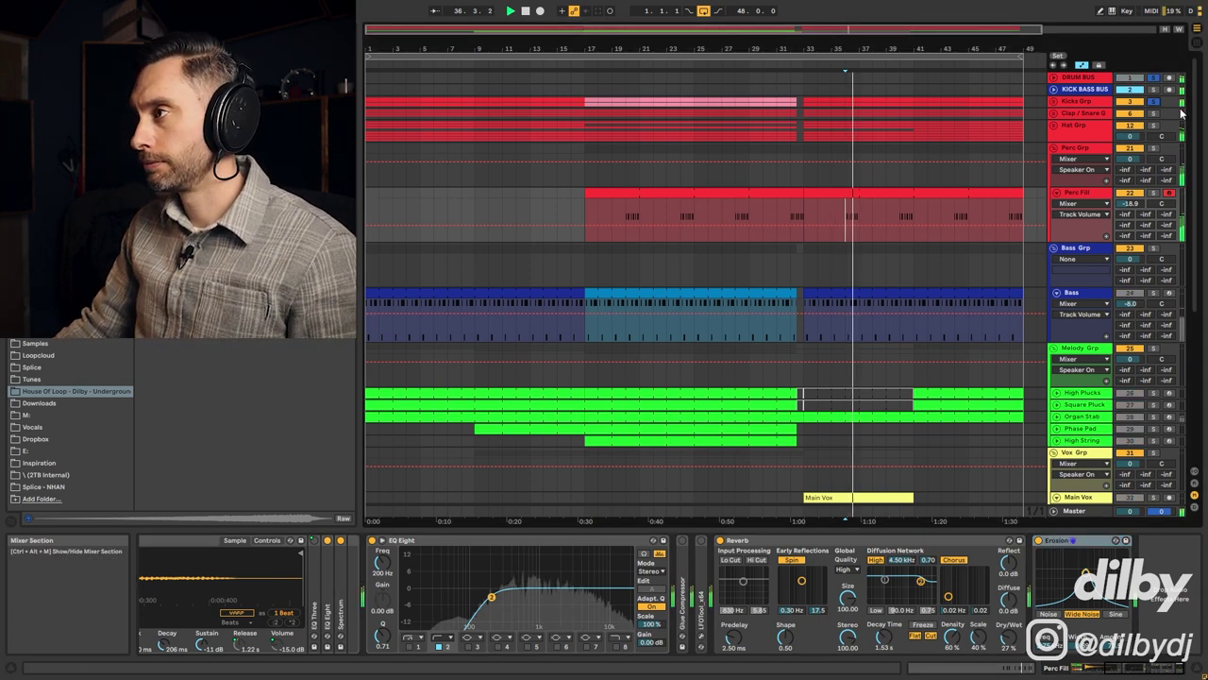
Collapse the Perc group, unfold the Dario Fill track in the FX group and play the fill near bar 40
click(1081, 151)
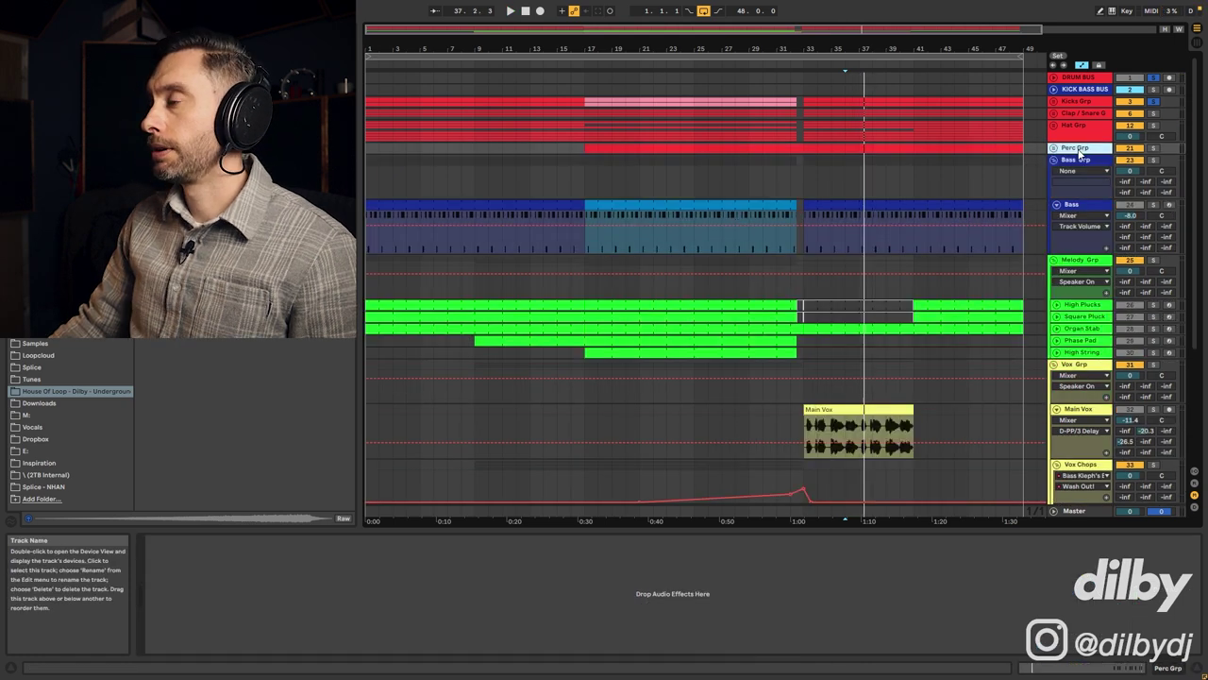
scroll(1046, 431, down, 5)
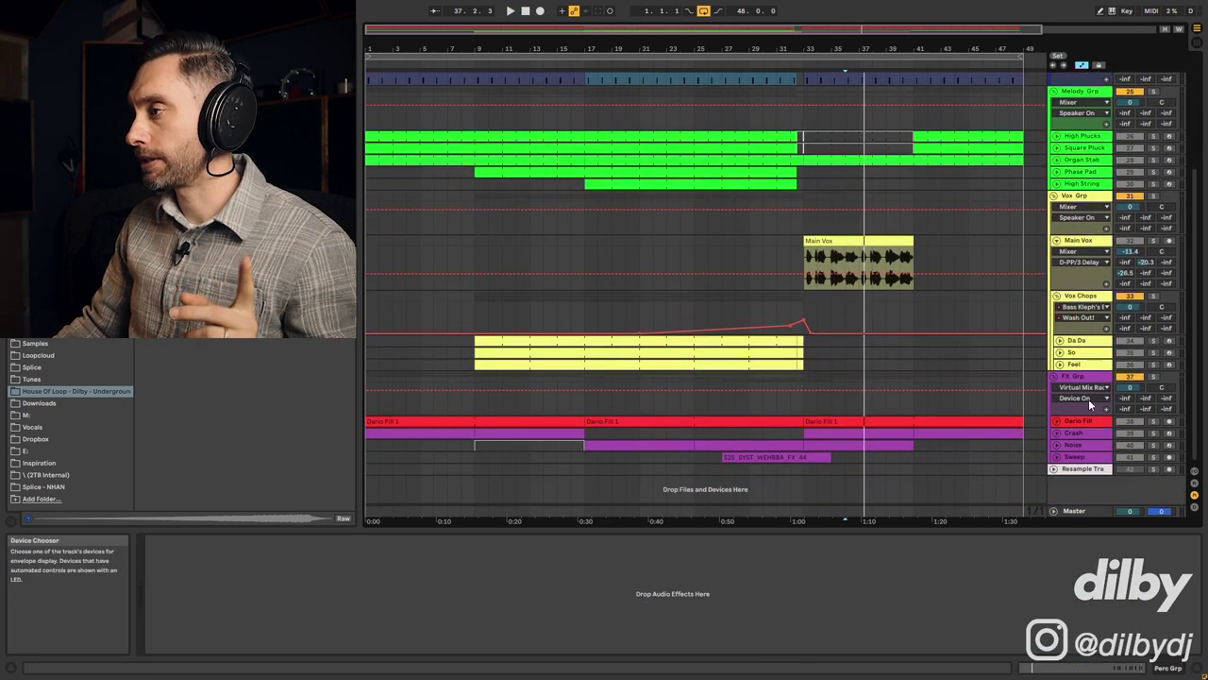
click(1058, 421)
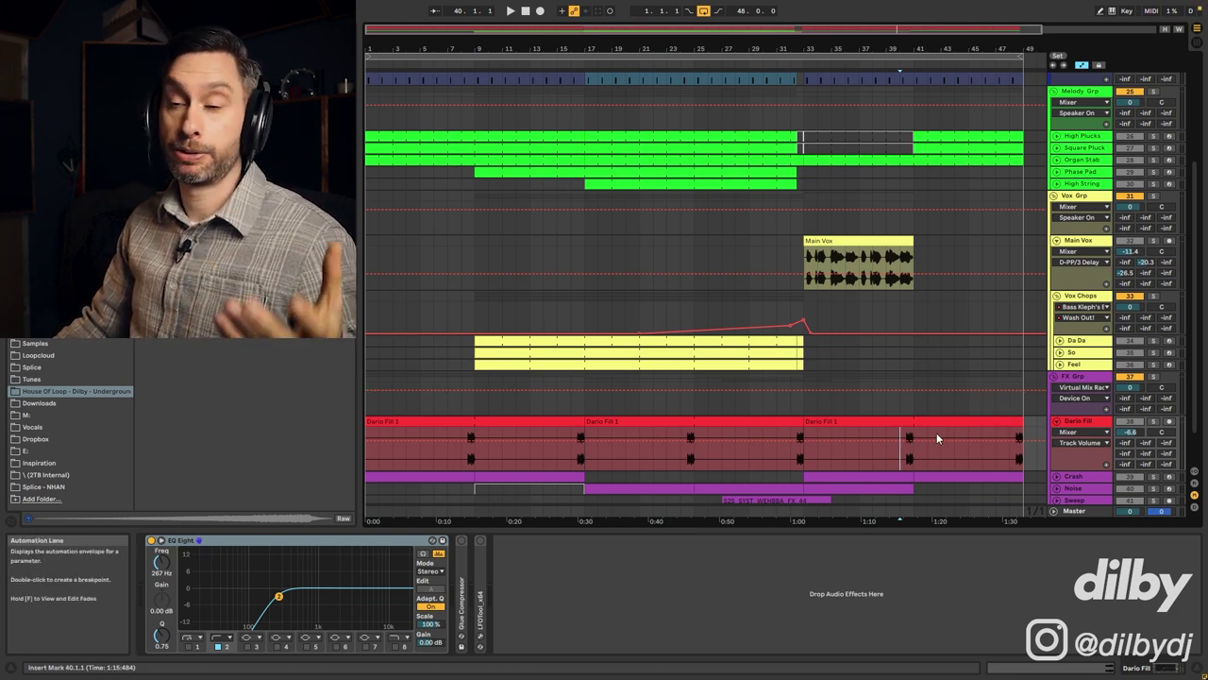
key(space)
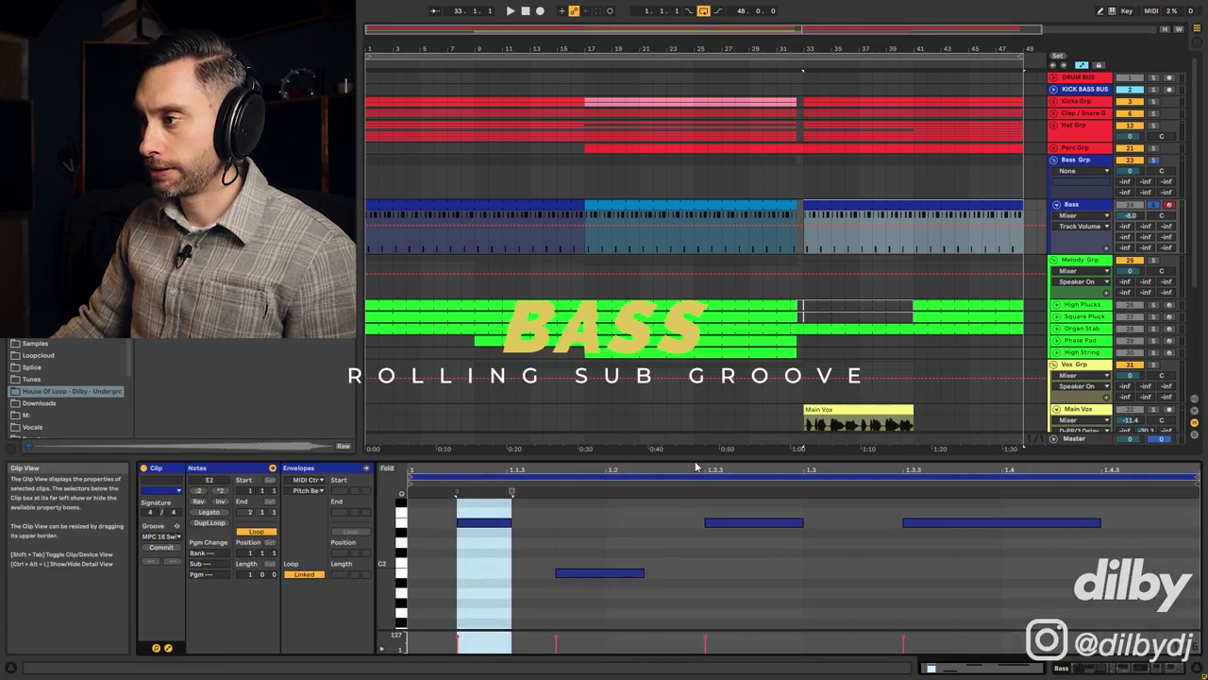
Enlarge the Bass clip's note editor and play the bass alone, with the kicks, and with the full drums
drag(696, 460, 696, 344)
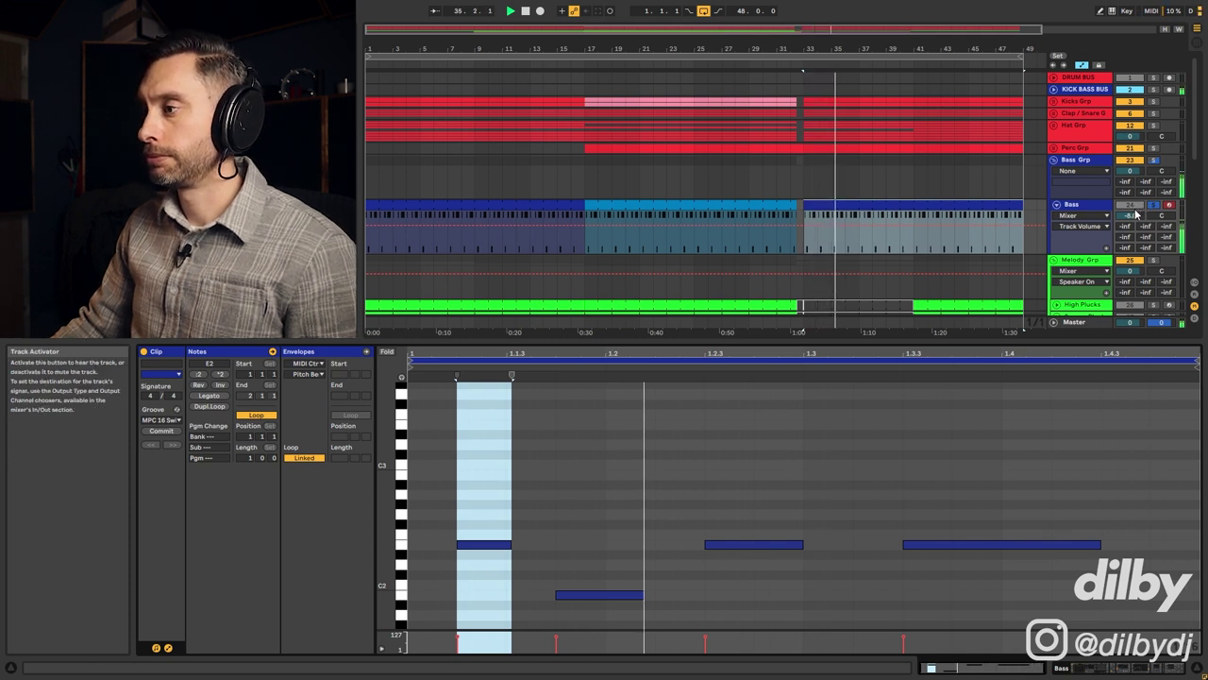
click(1155, 90)
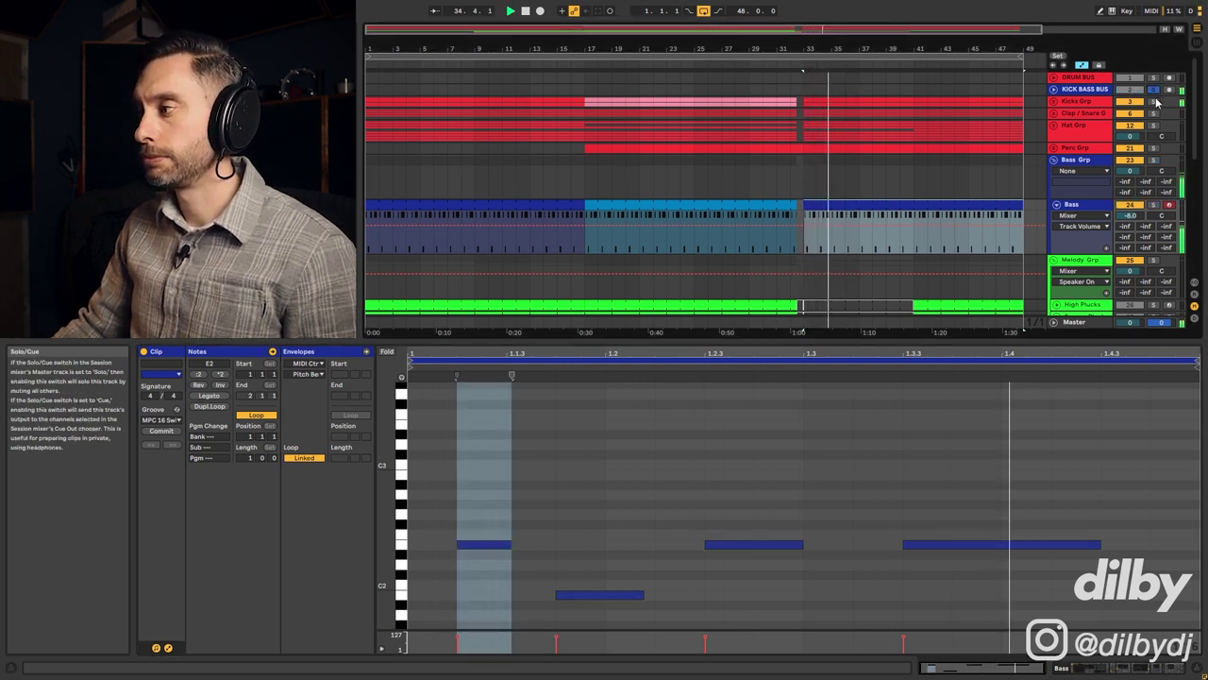
key(space)
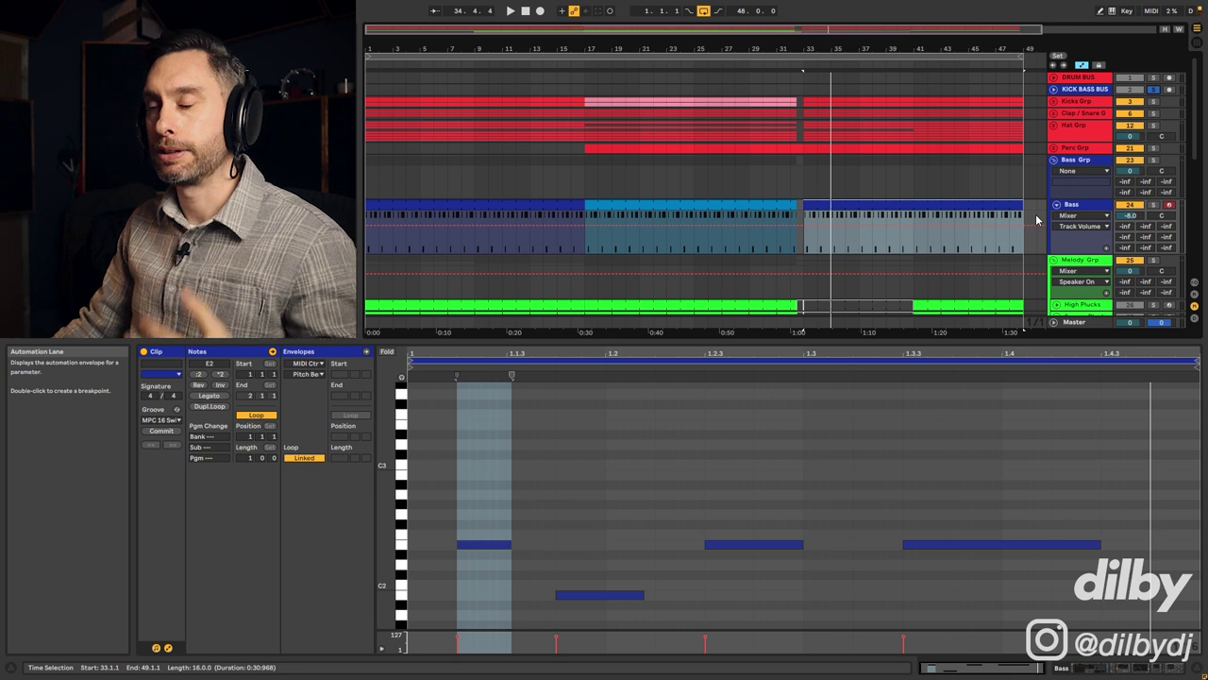
key(space)
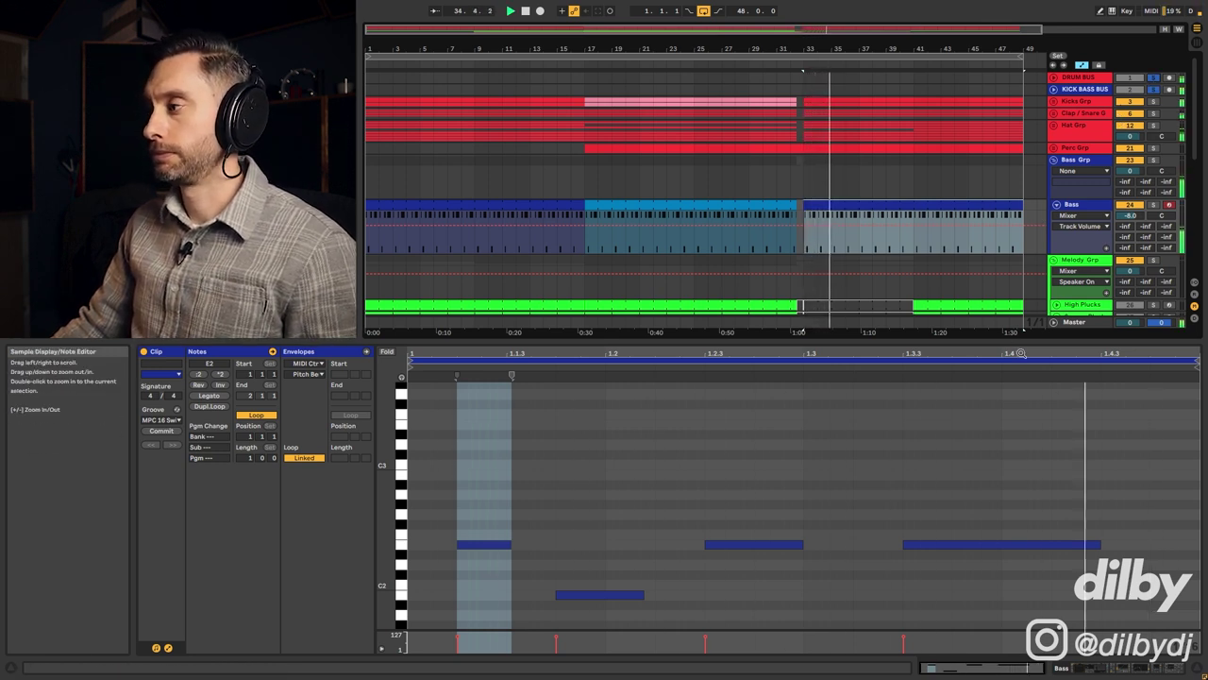
key(space)
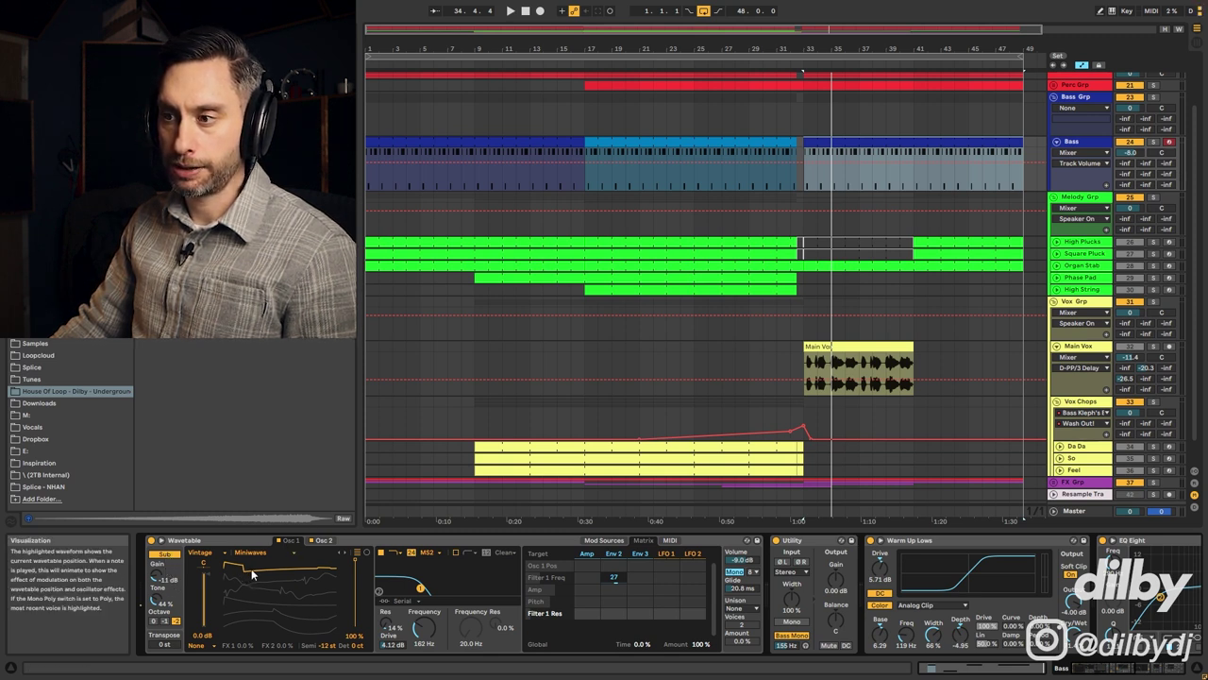
Show Osc 2 of the Bass track's Wavetable and examine its Warm Up Lows, EQ Eight and Glue Compressor devices
click(317, 543)
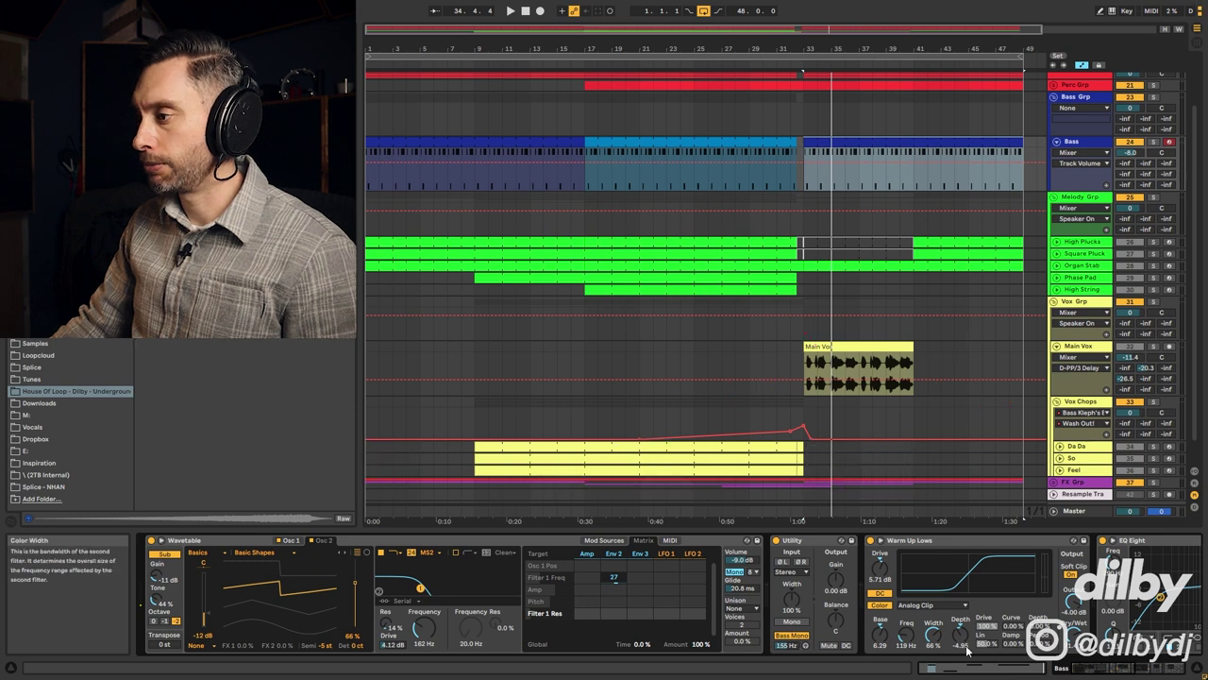
drag(1083, 668, 1099, 669)
click(612, 543)
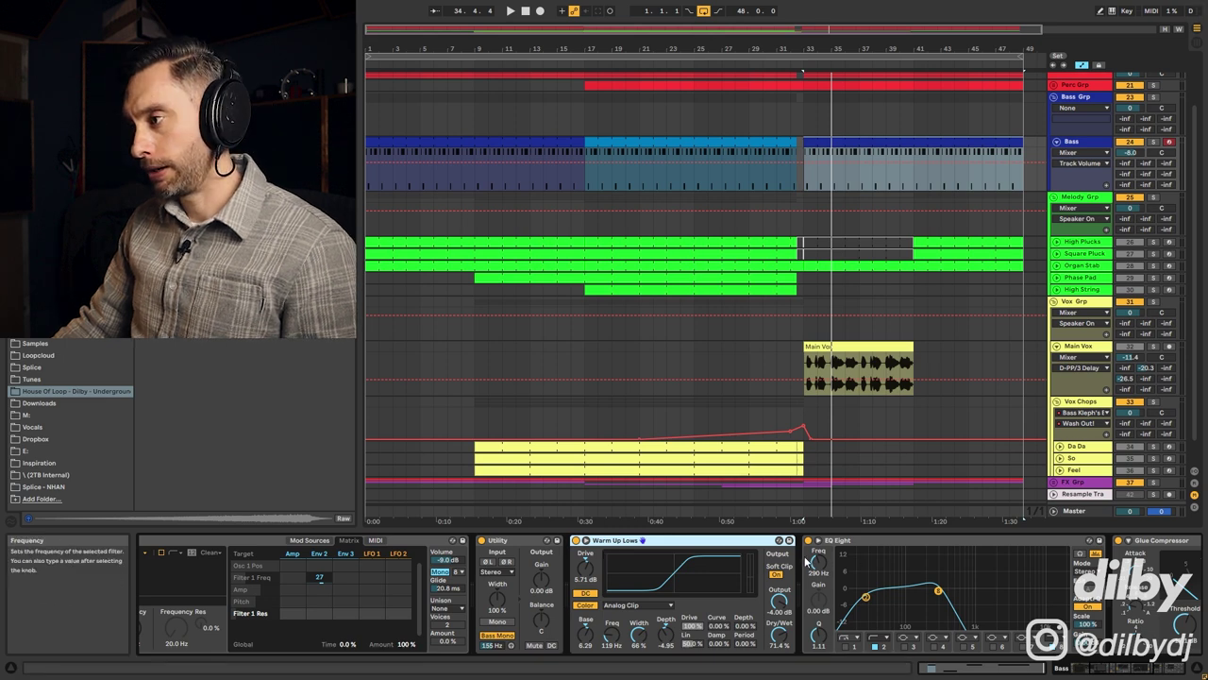
click(1113, 671)
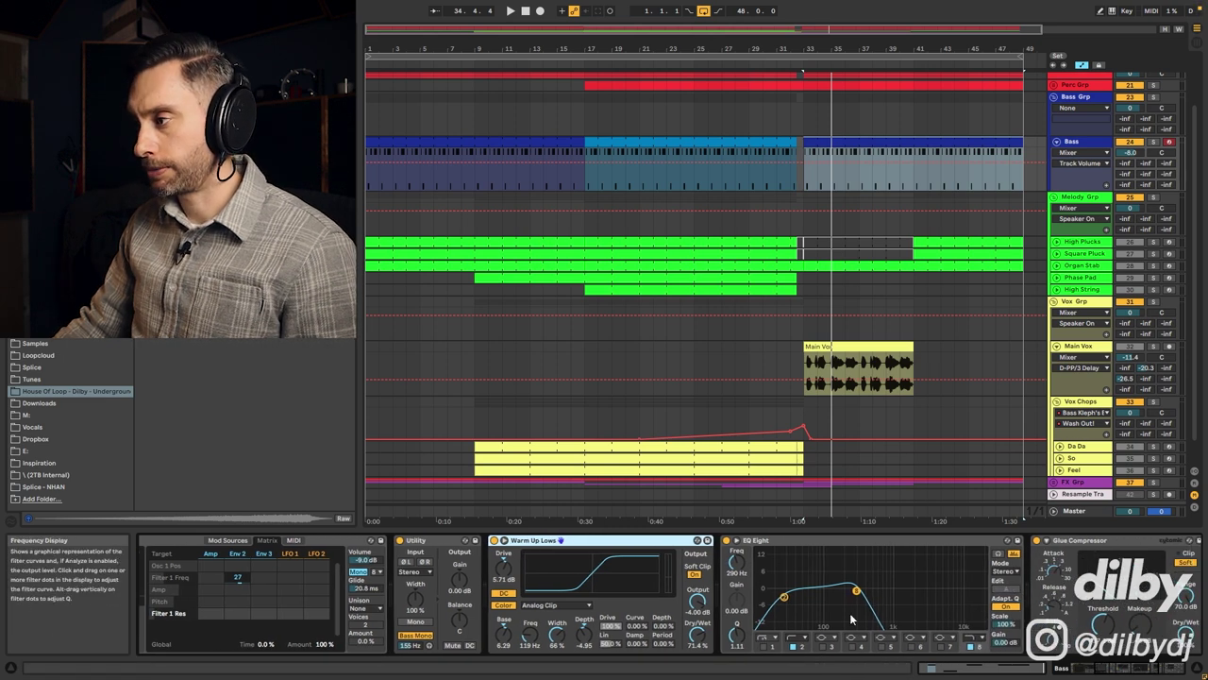
scroll(854, 604, right, 4)
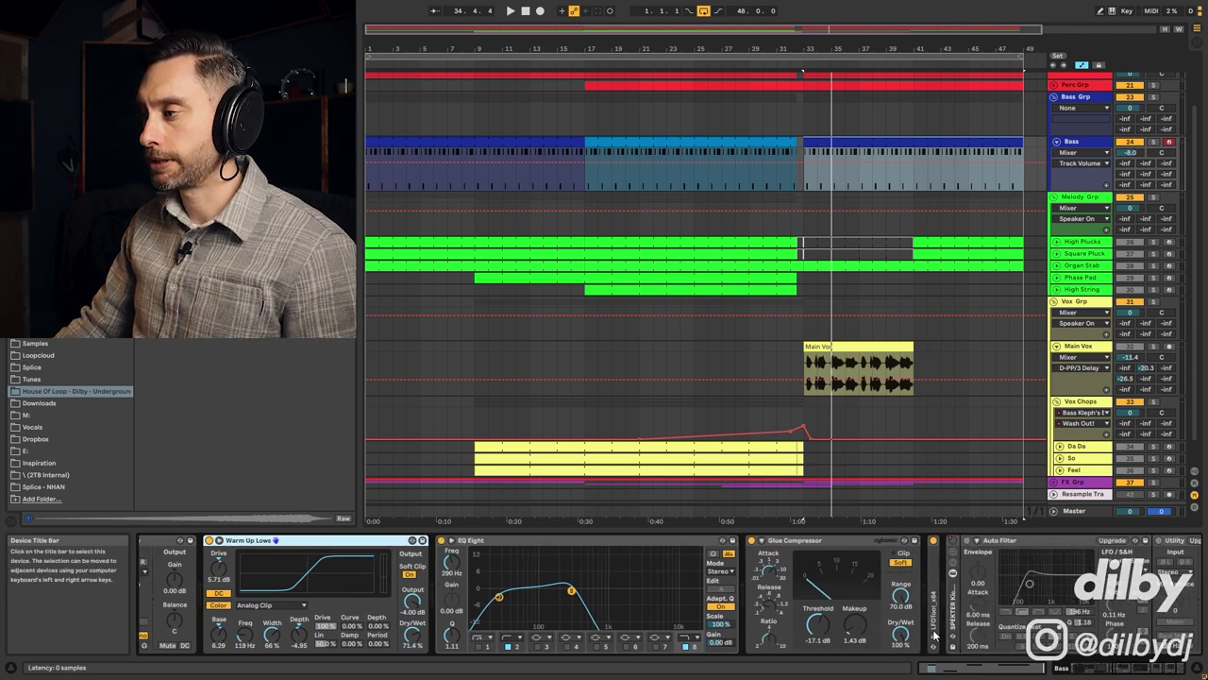
Open the Bass track's LFOTool plug-in window over the arrangement and view the rest of the device chain
click(933, 572)
drag(358, 81, 807, 224)
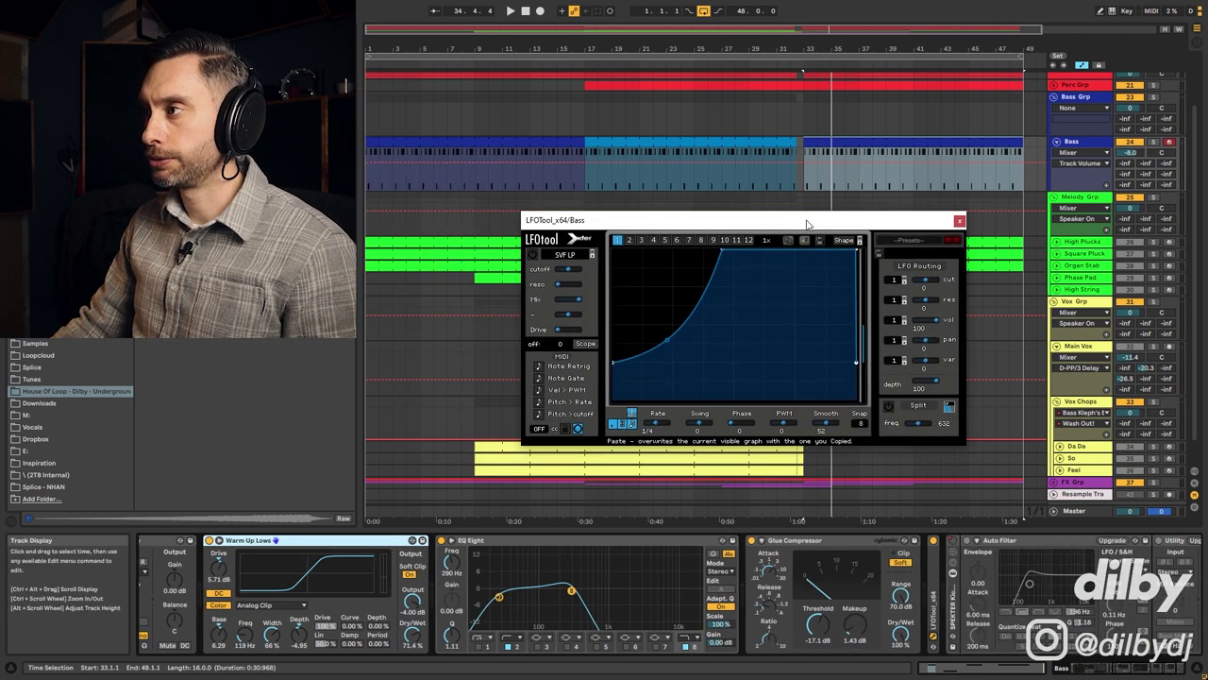
scroll(895, 544, right, 2)
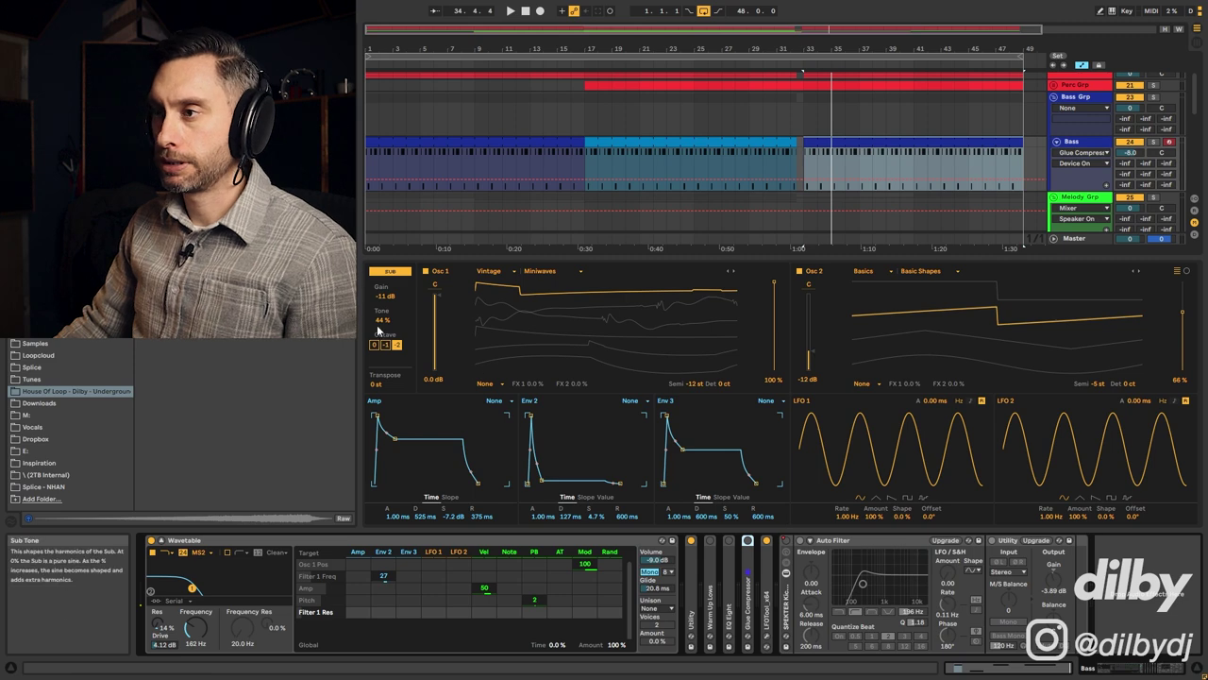
Switch off the Bass Wavetable's Osc 2 and Filter 1 to isolate the sub oscillator
click(799, 271)
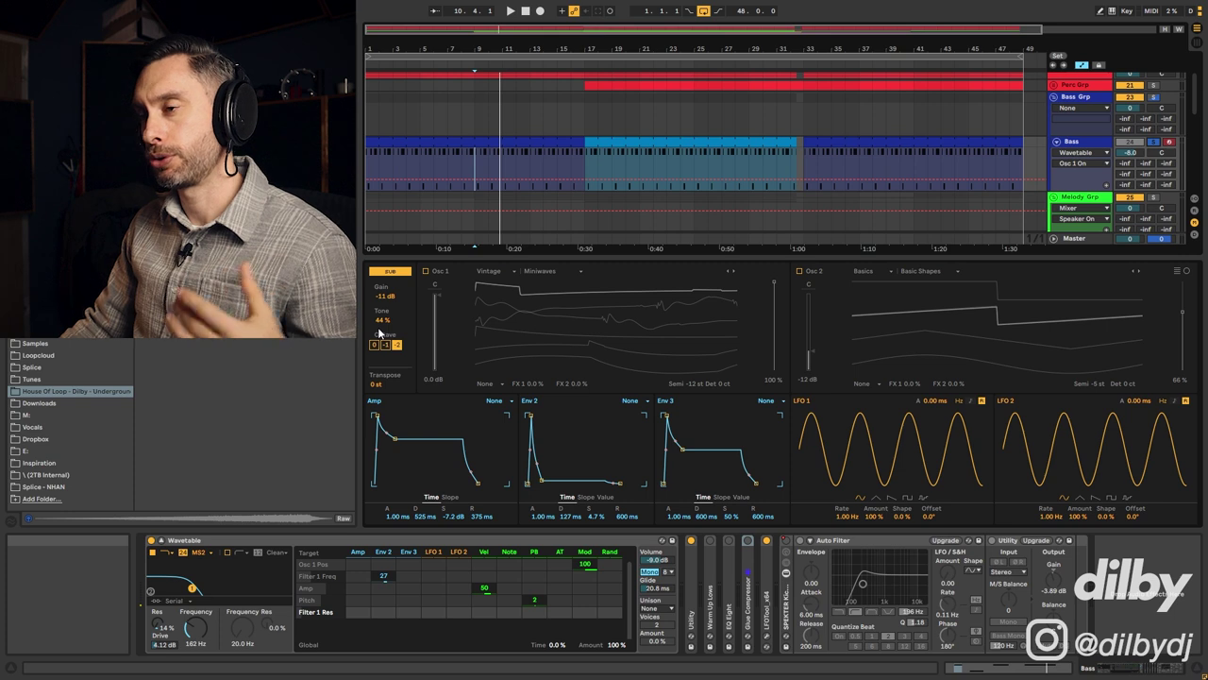
click(152, 553)
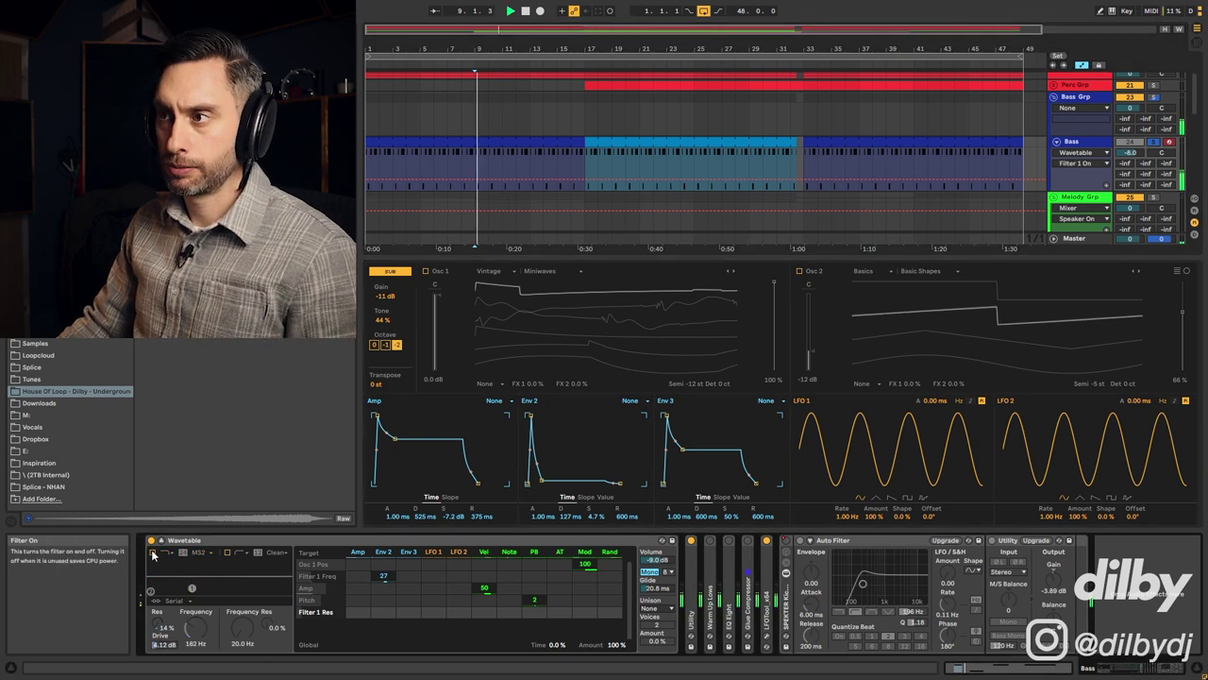
Switch Filter 1 of the Bass Wavetable back on, audition Osc 1 without the sub, and switch over to Osc 2 alone
click(152, 553)
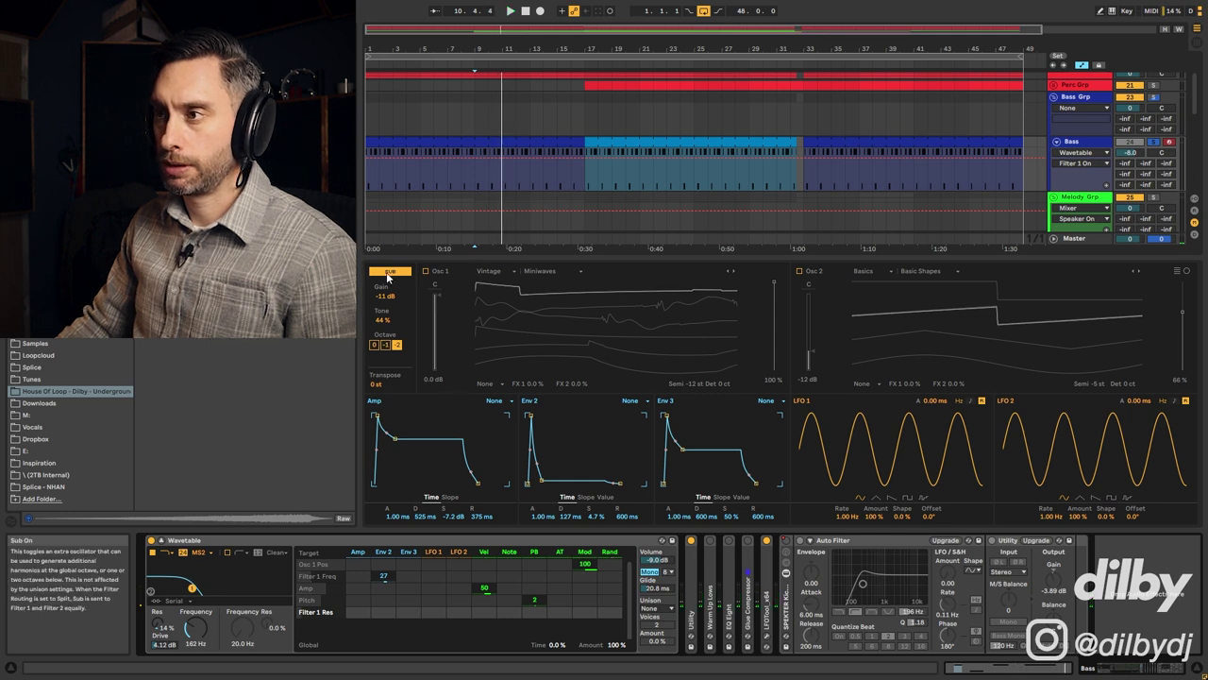
click(426, 271)
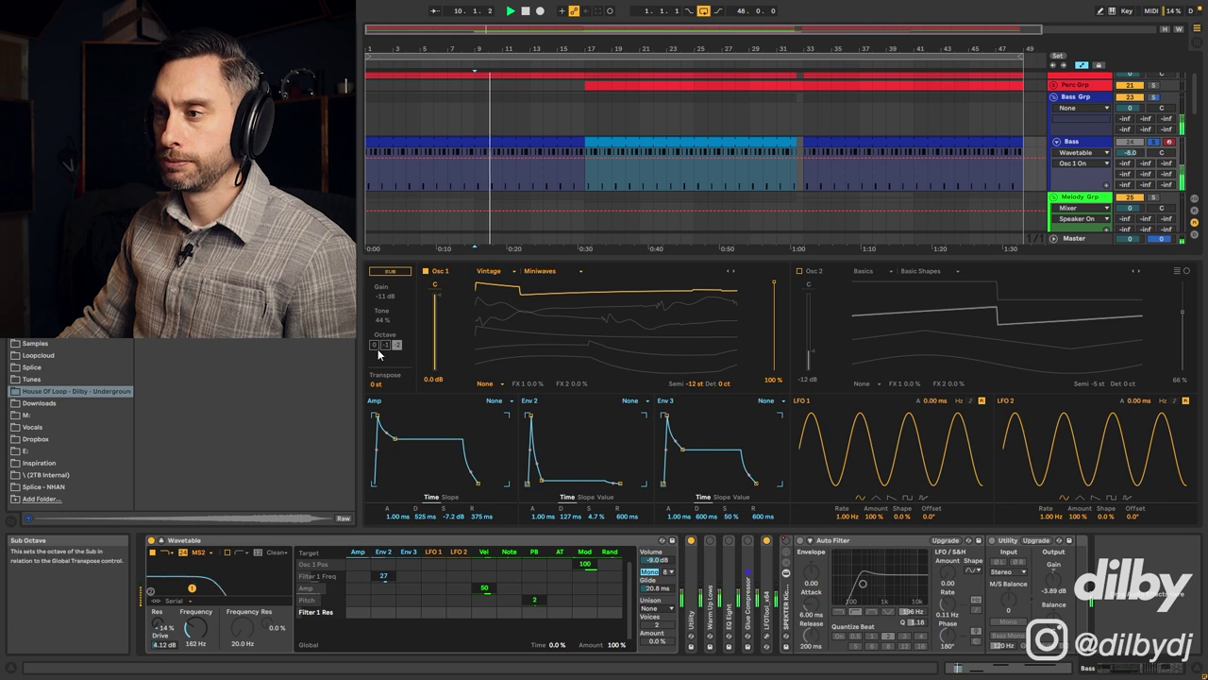
click(425, 272)
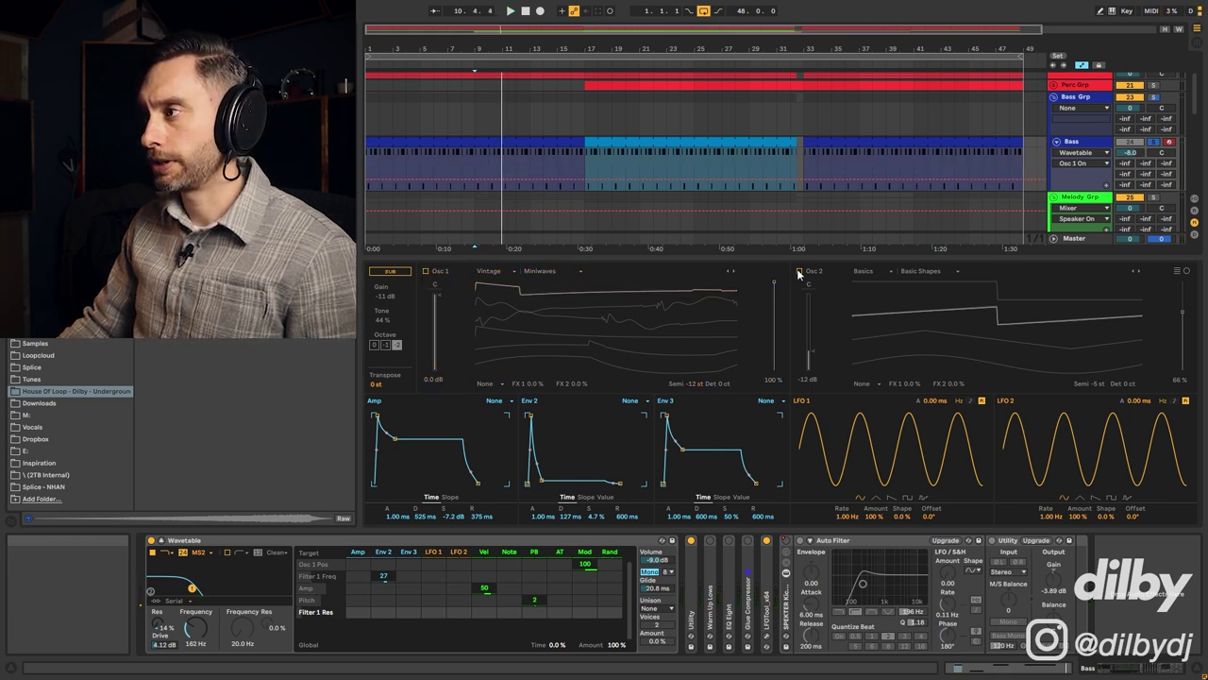
click(800, 271)
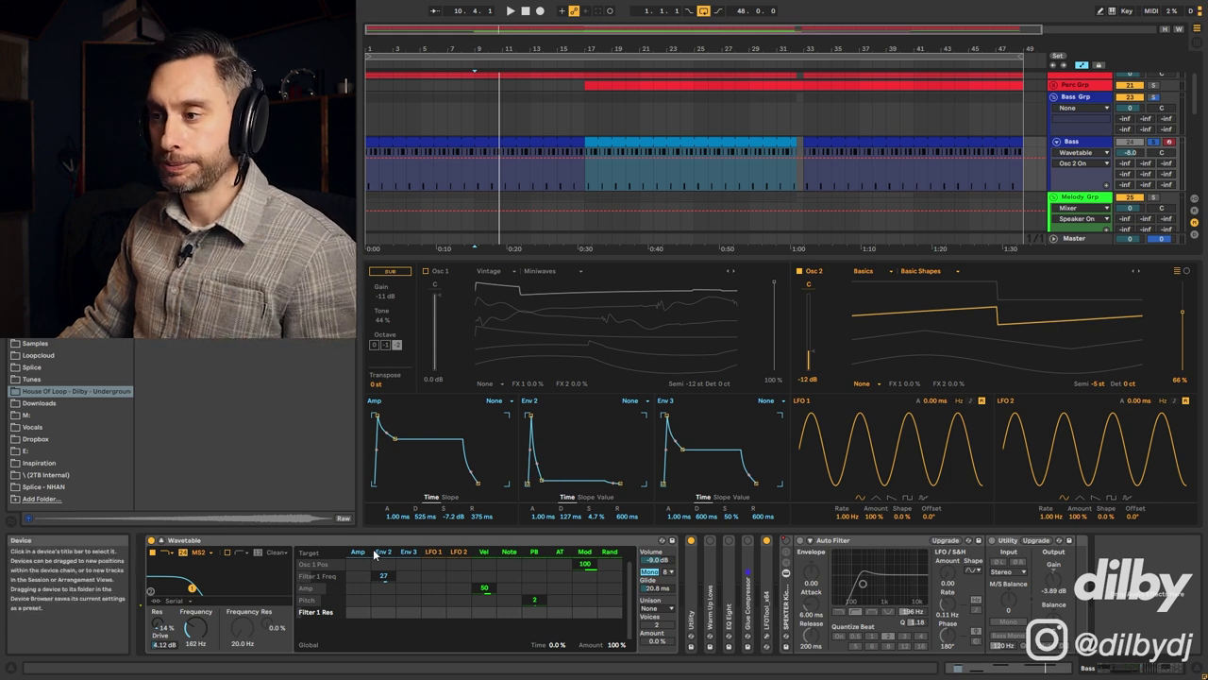
Play the Bass Wavetable with the sub and both oscillators on, comparing the sound with Filter 1 off and on
key(space)
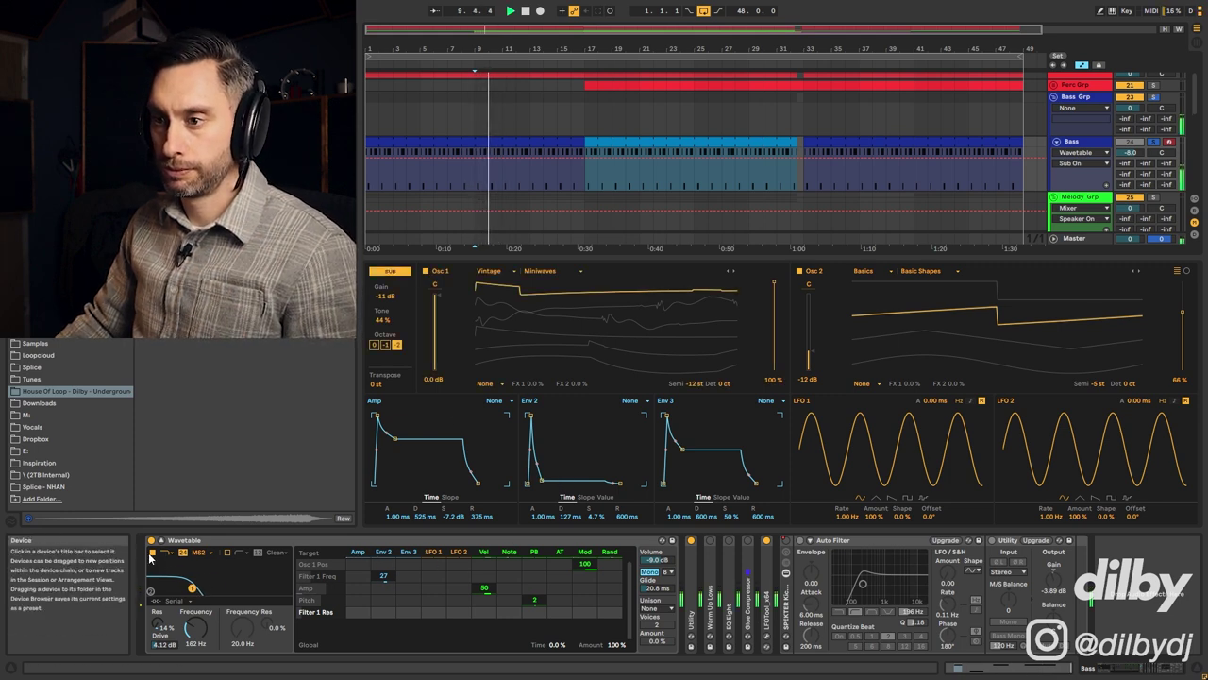
click(152, 555)
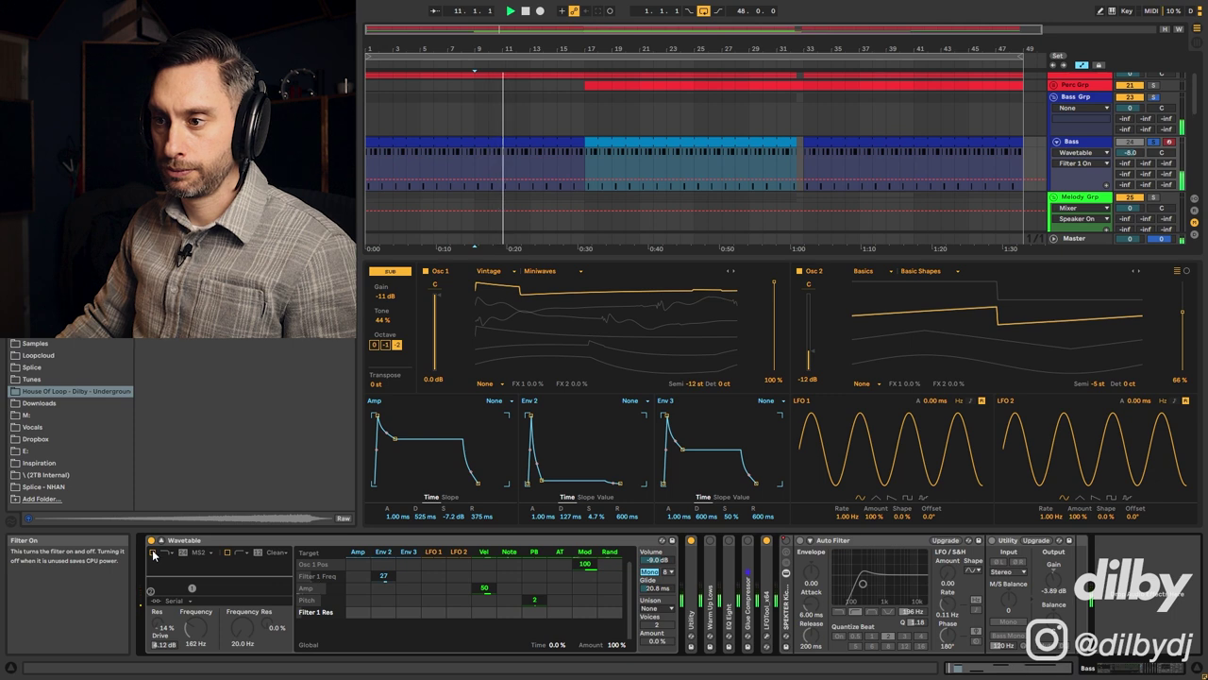
click(152, 554)
key(space)
Expand the Warm Up Lows device on the Bass track and play the bass with it bypassed and active
click(709, 556)
double_click(711, 560)
key(space)
click(711, 542)
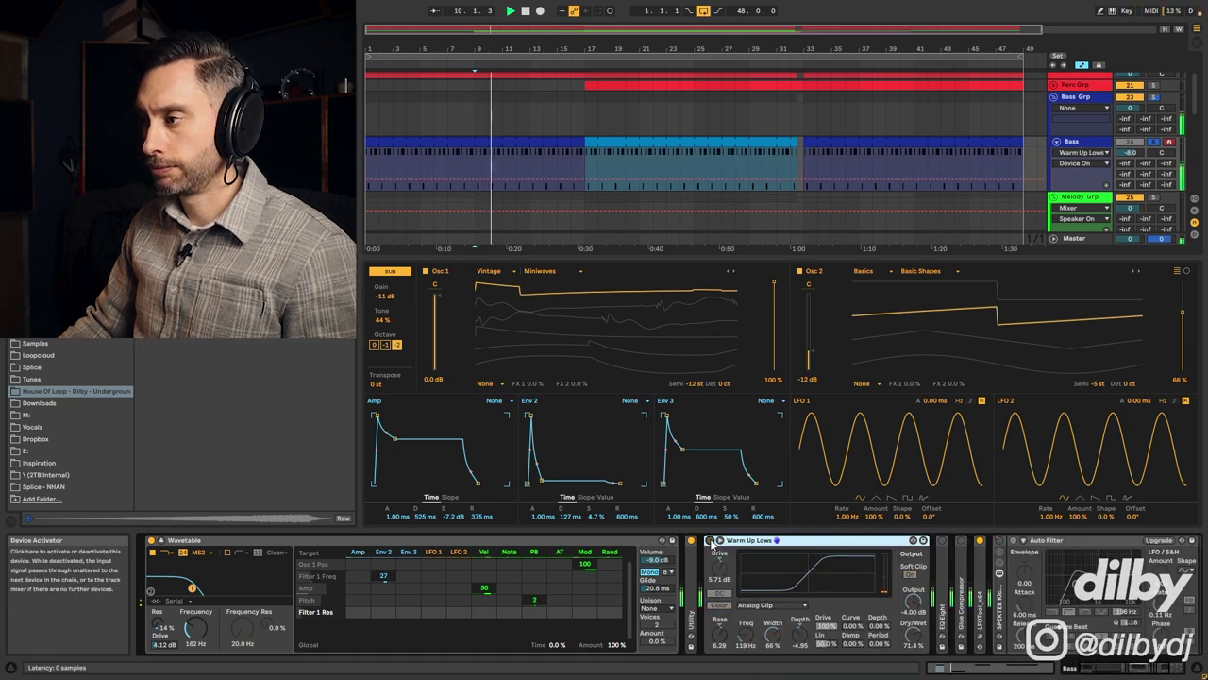
click(711, 542)
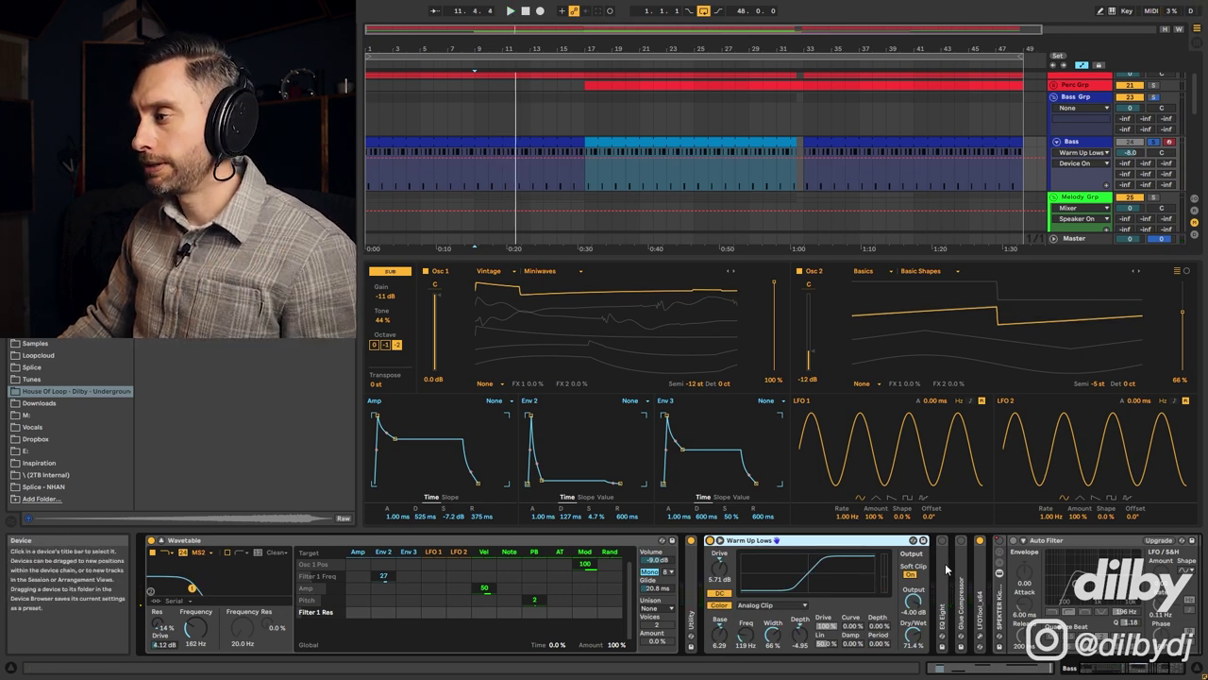
Expand the Bass track's EQ Eight and Glue Compressor and compare playback with EQ filter 8 and the compressor off and on
double_click(942, 544)
click(708, 540)
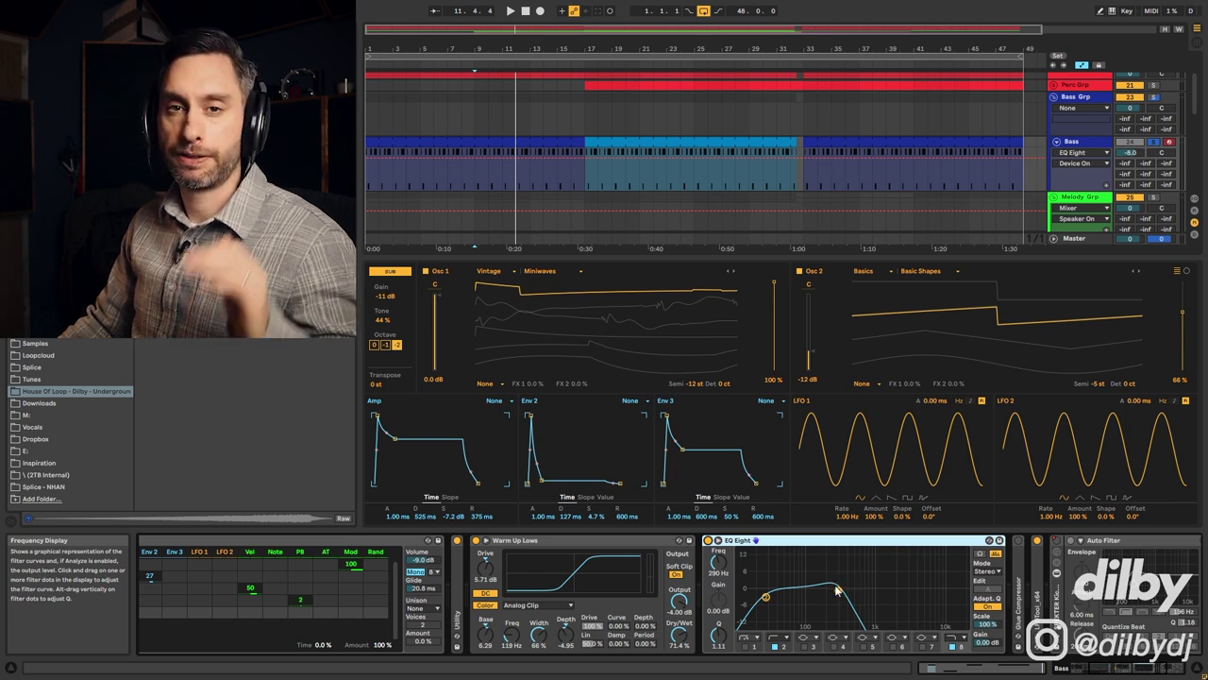
key(space)
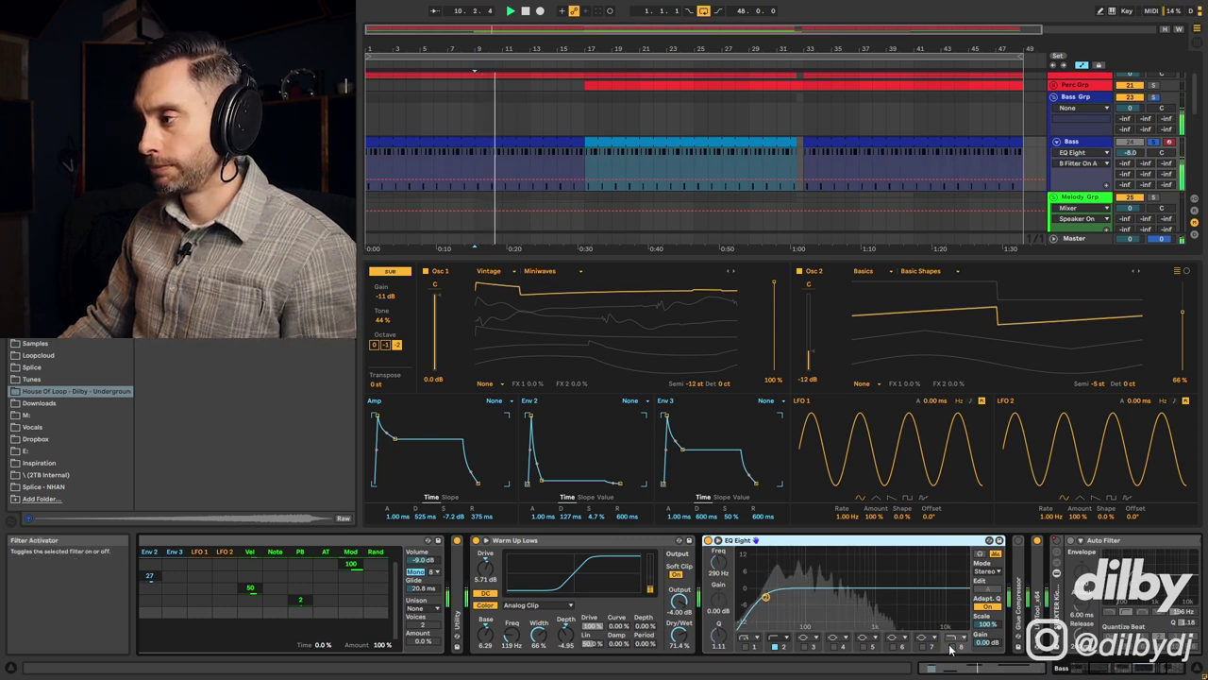
click(950, 647)
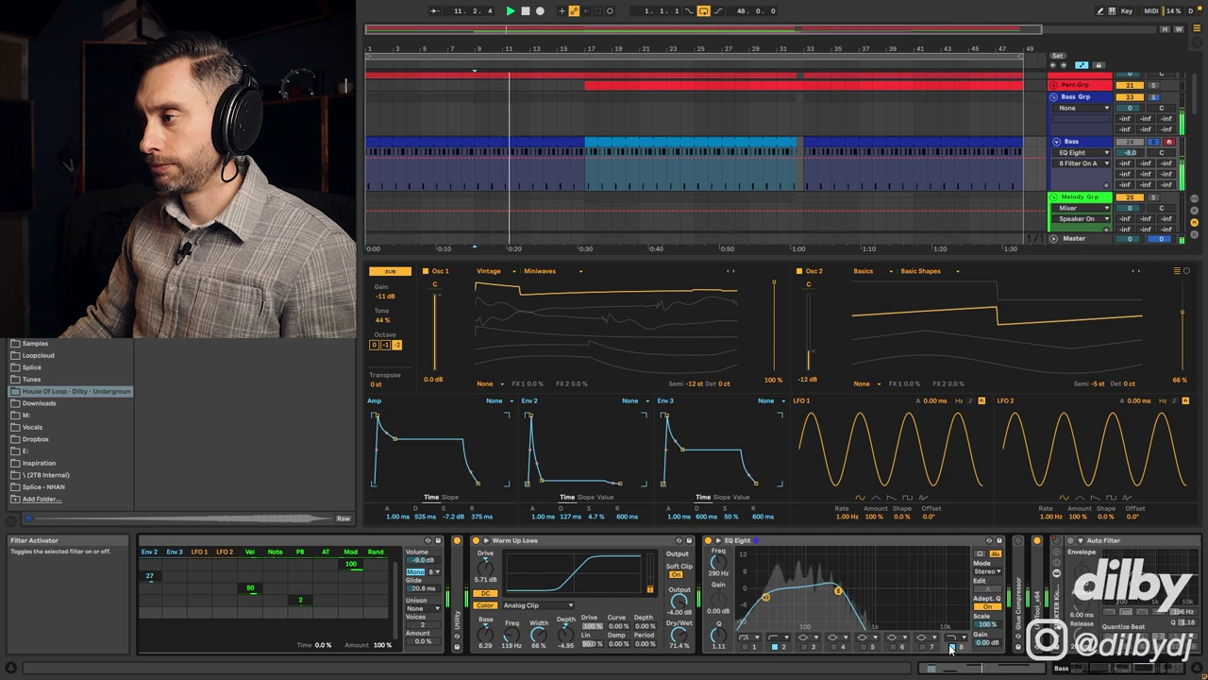
double_click(1020, 548)
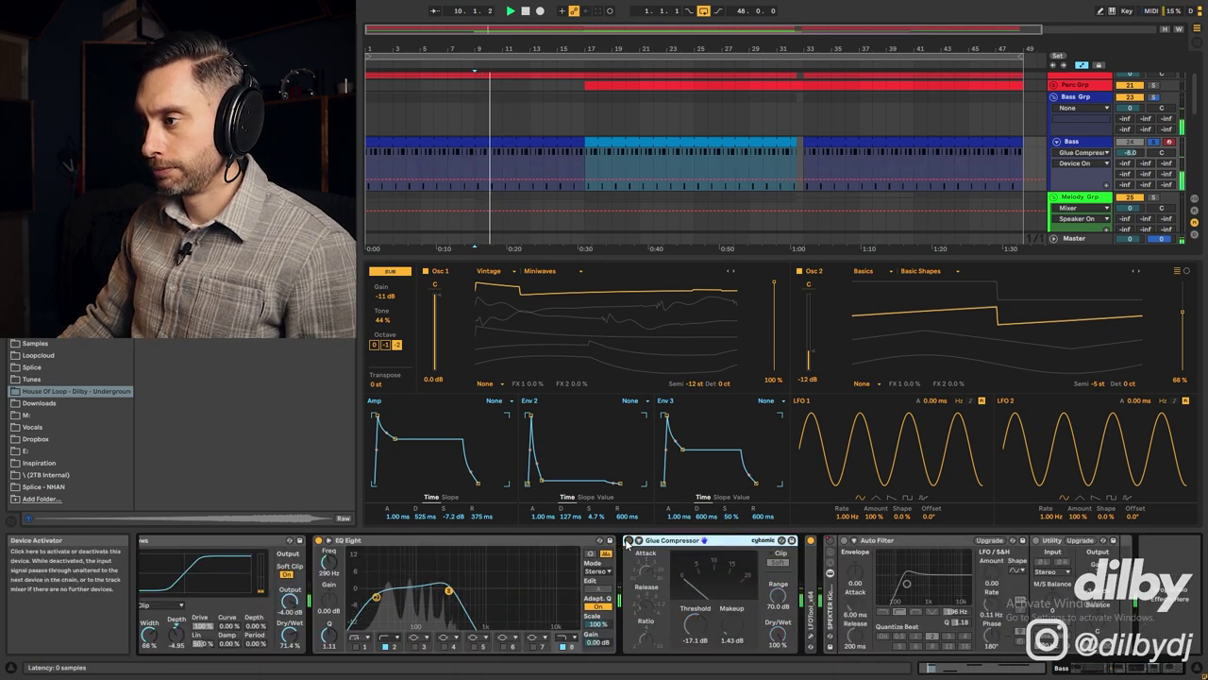
click(628, 540)
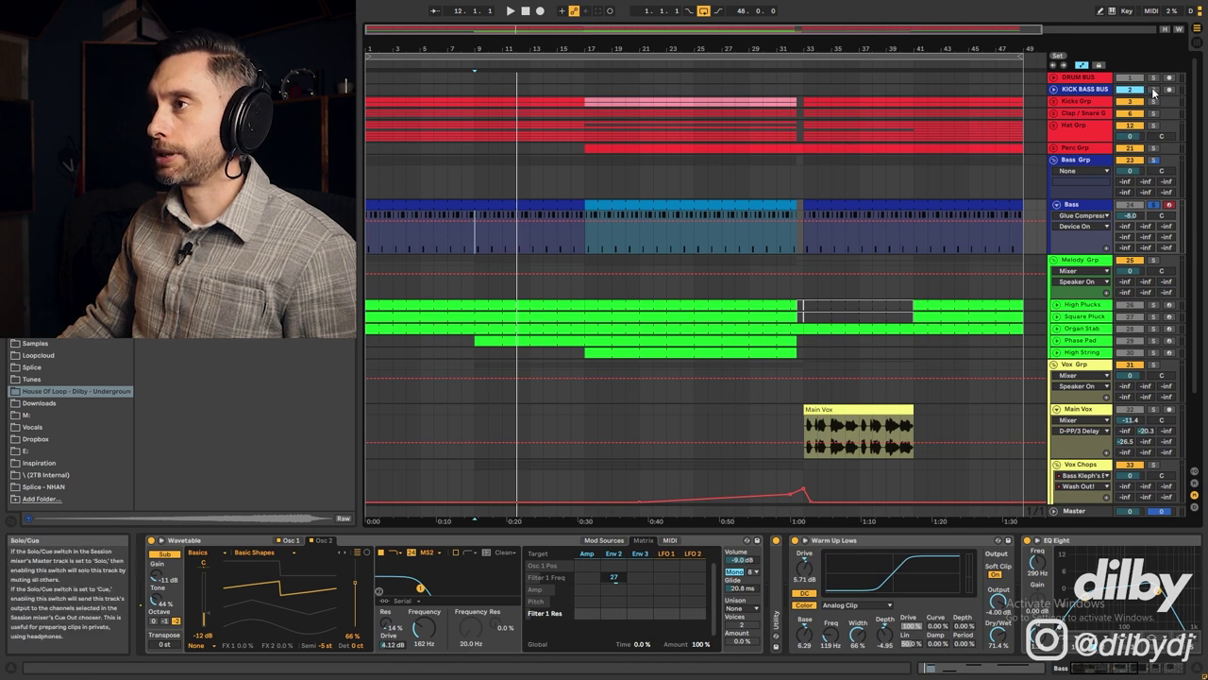
Play the KICK BASS BUS soloed and examine its waveform in the Oszillos scope plug-in window on the Master track
key(space)
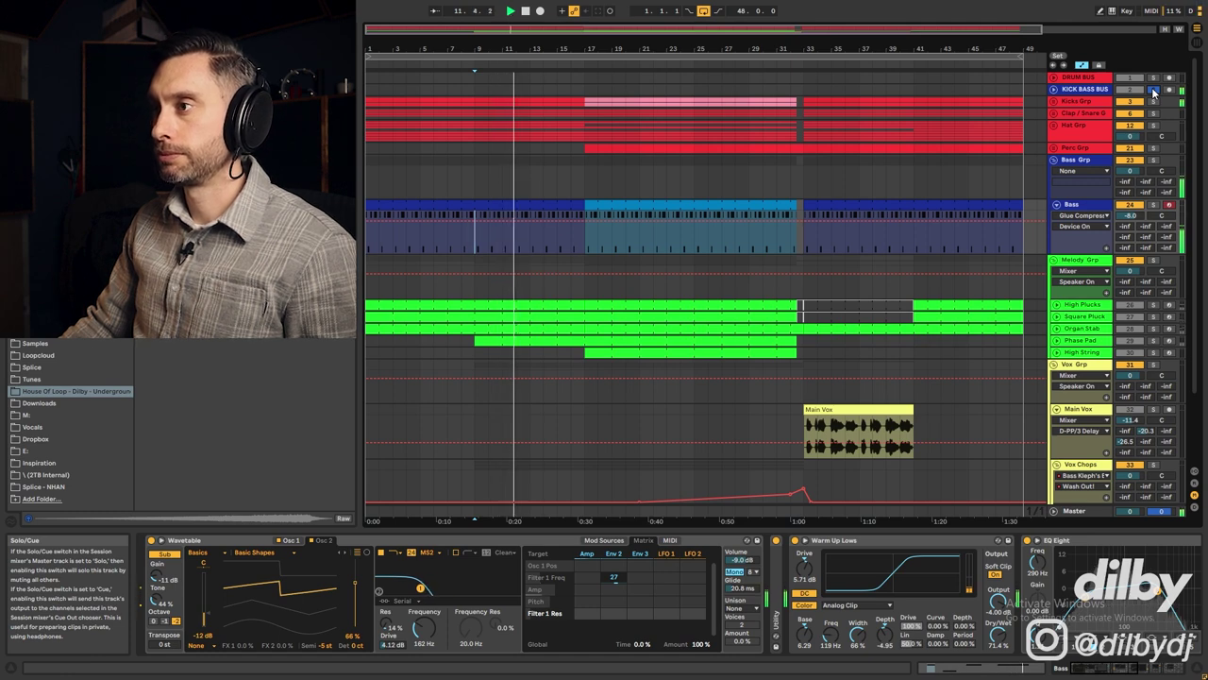
key(space)
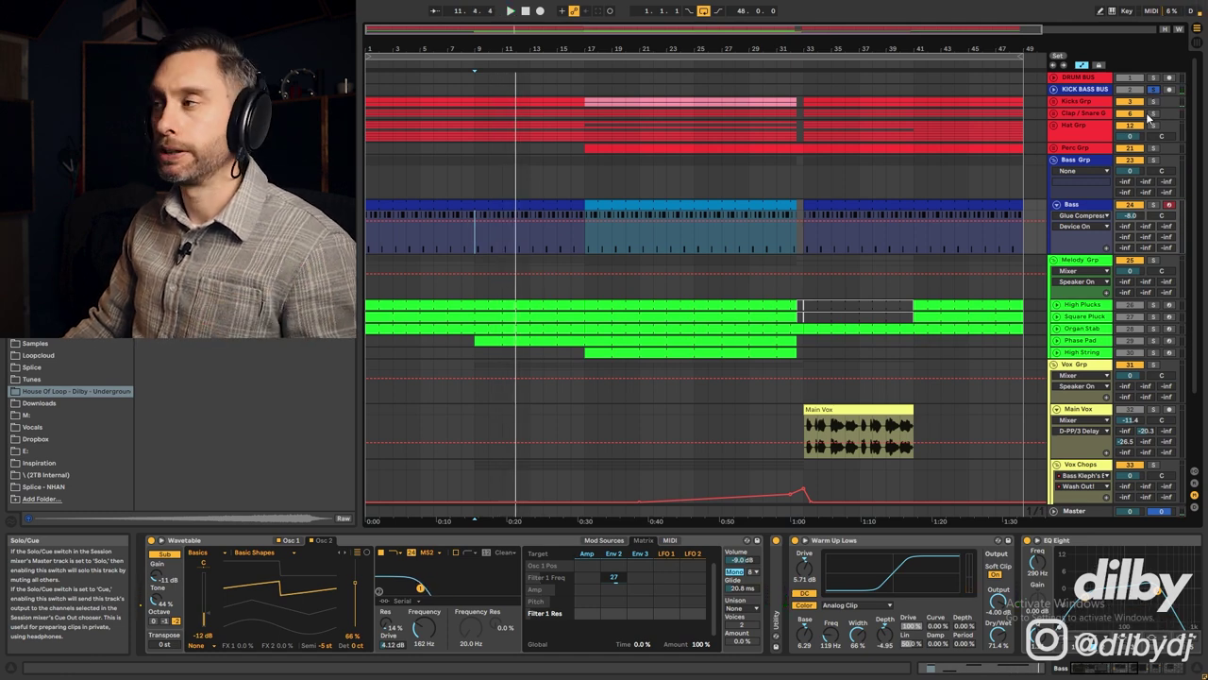
click(1083, 511)
key(space)
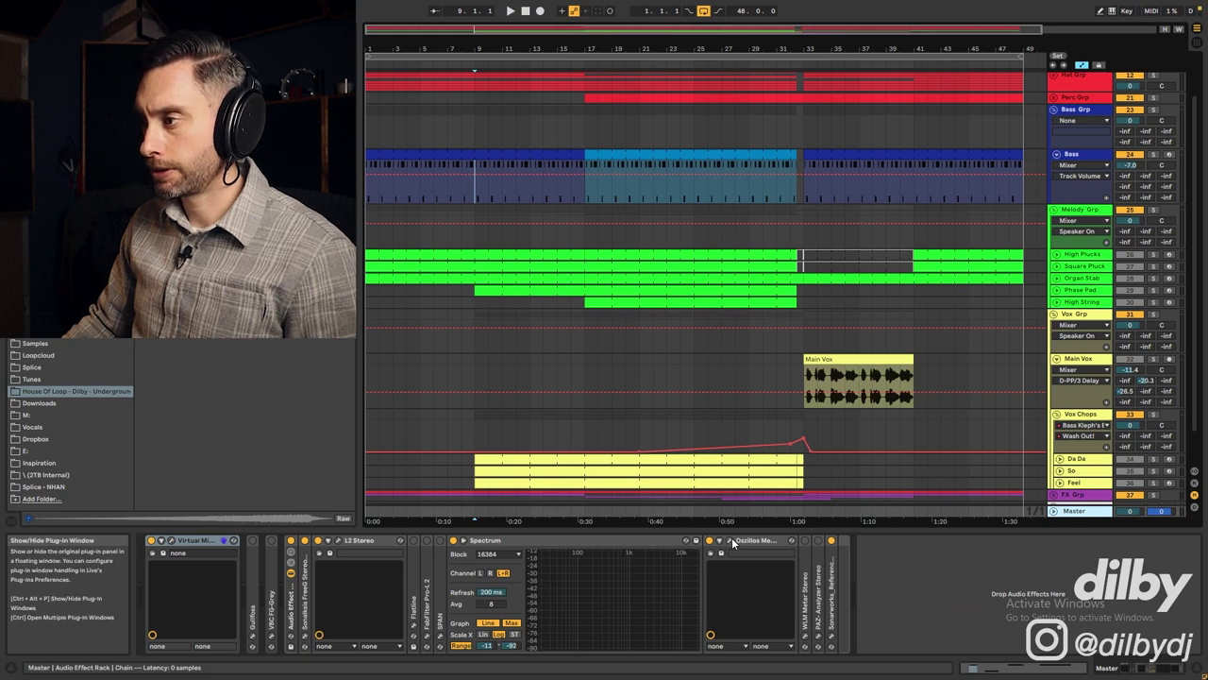
click(731, 541)
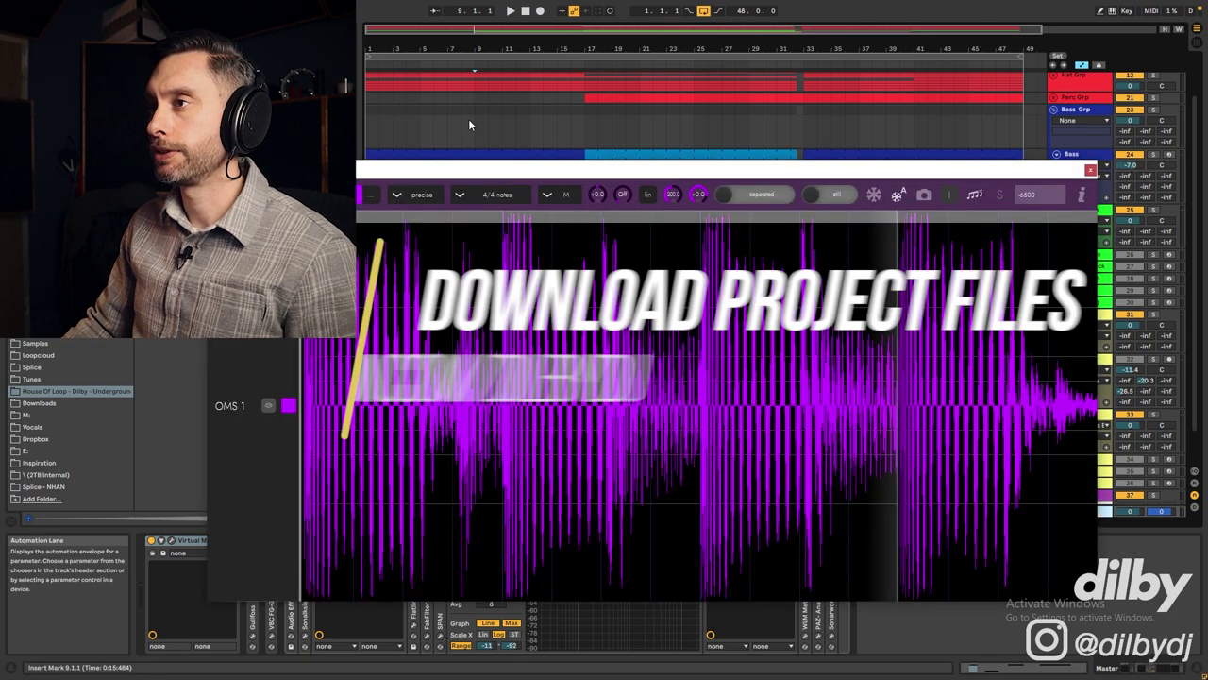
key(space)
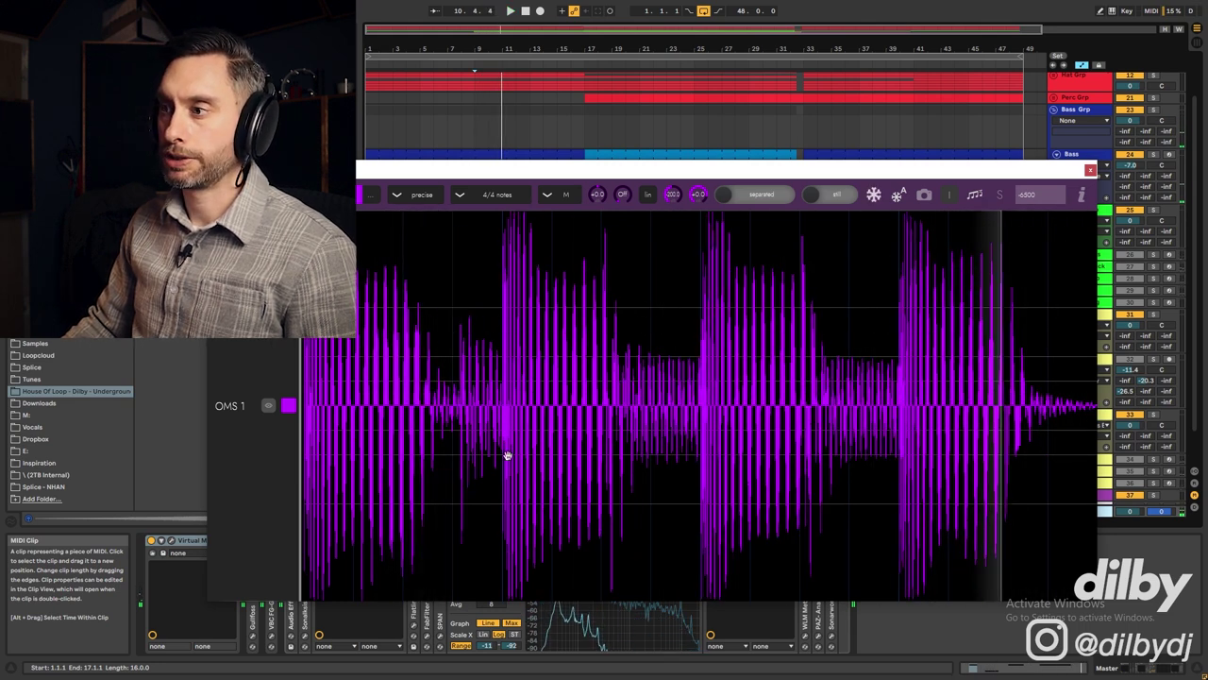
click(1092, 168)
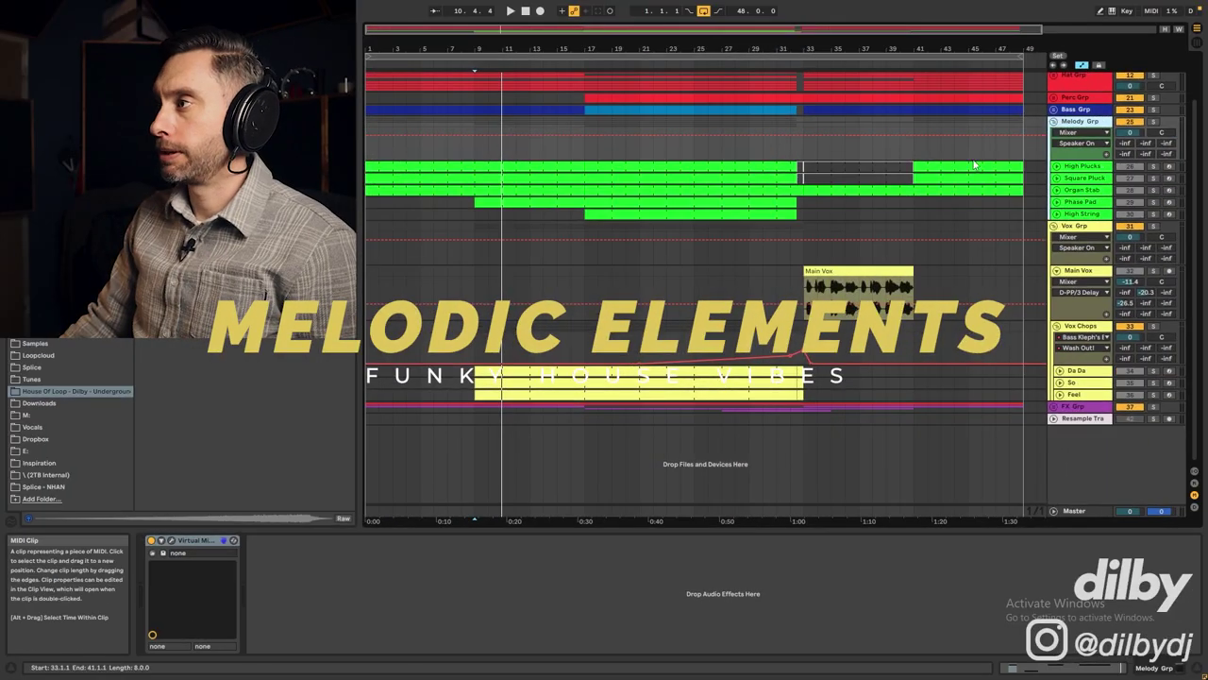
Unfold the Organ Stab track in the Melody Grp and play it soloed, alone and together with the KICK BASS BUS
click(1086, 166)
click(1078, 190)
click(1057, 190)
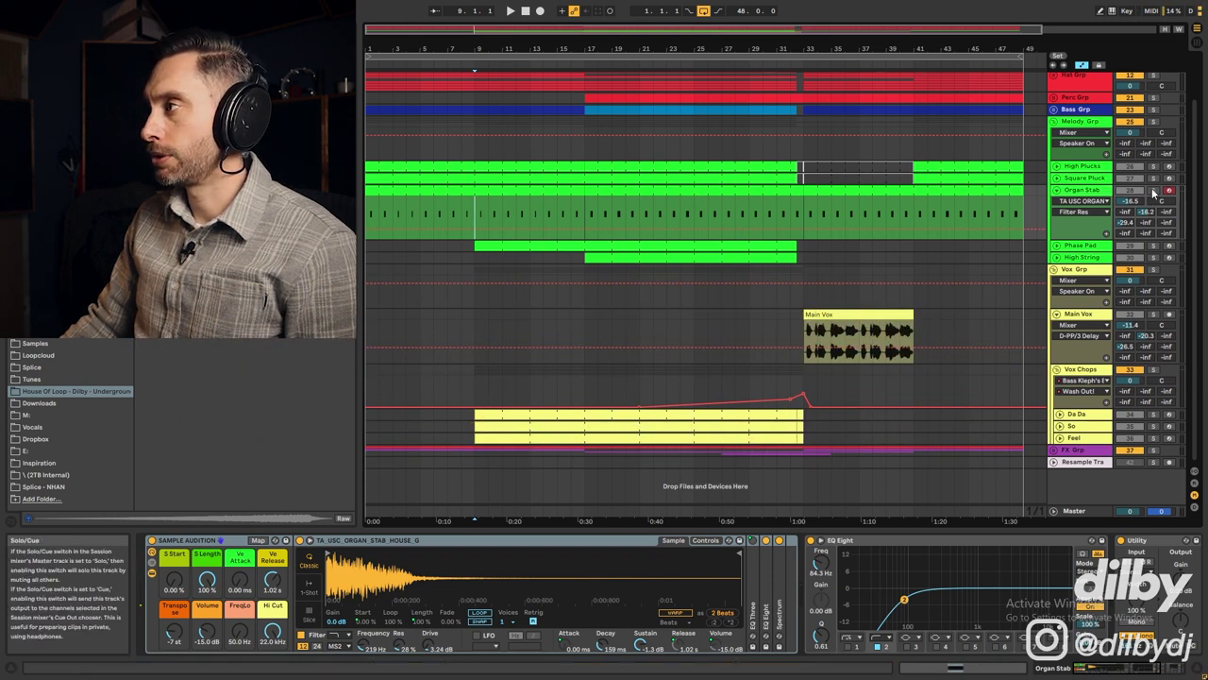
key(space)
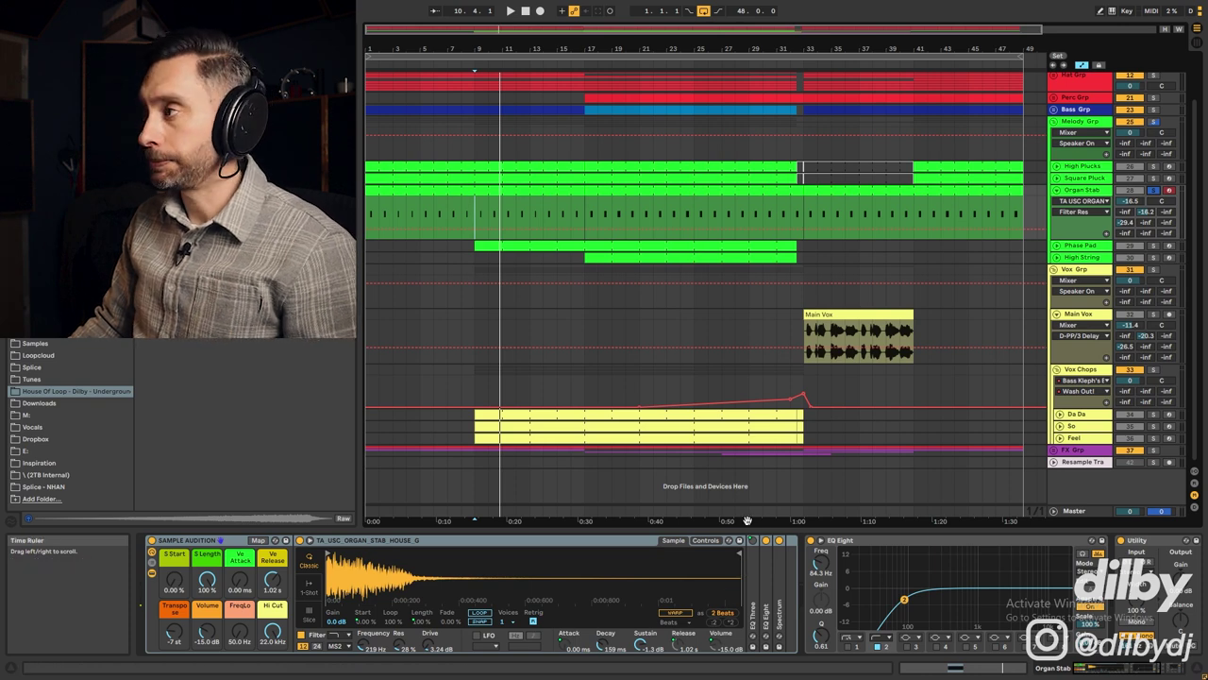
scroll(759, 520, up, 2)
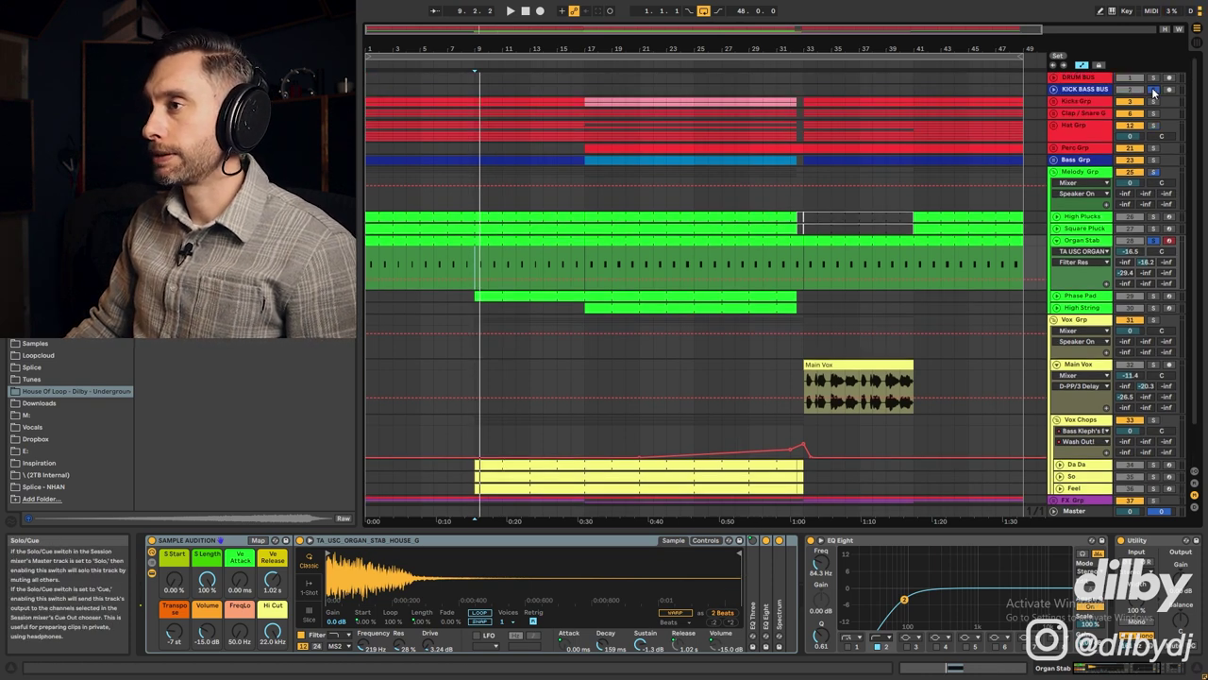
key(space)
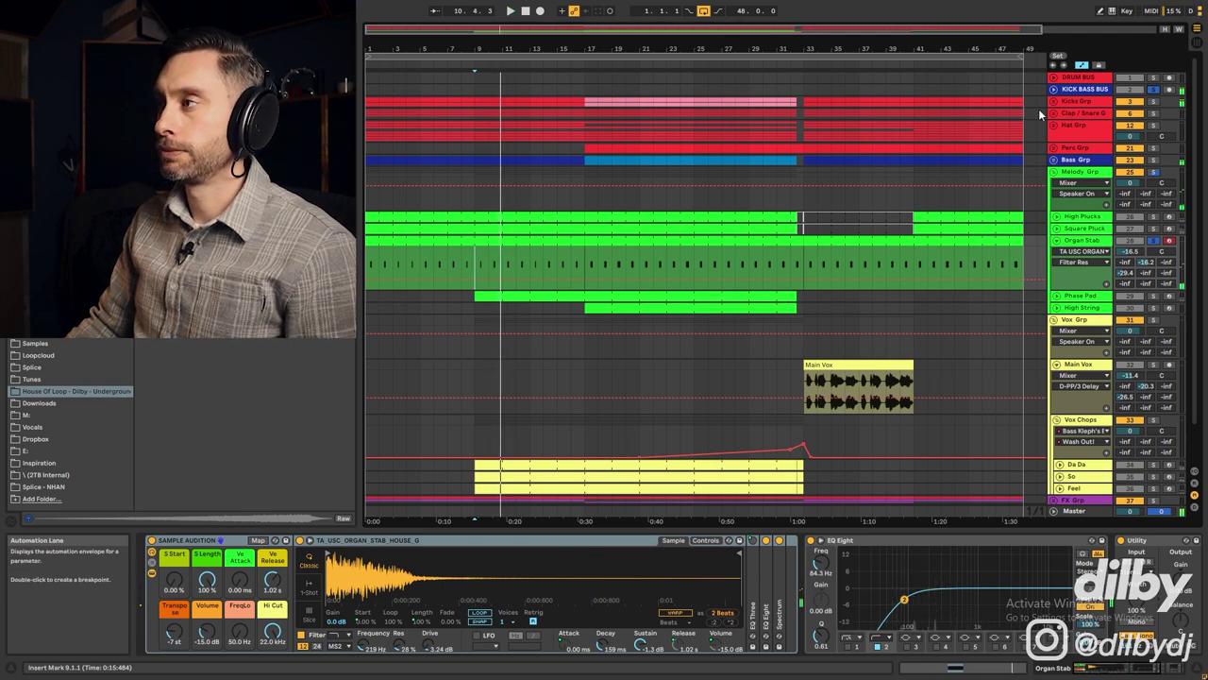
Unfold the Bass Grp, open the Bass clip's notes and select the E2 note at 1.2.3
click(1053, 160)
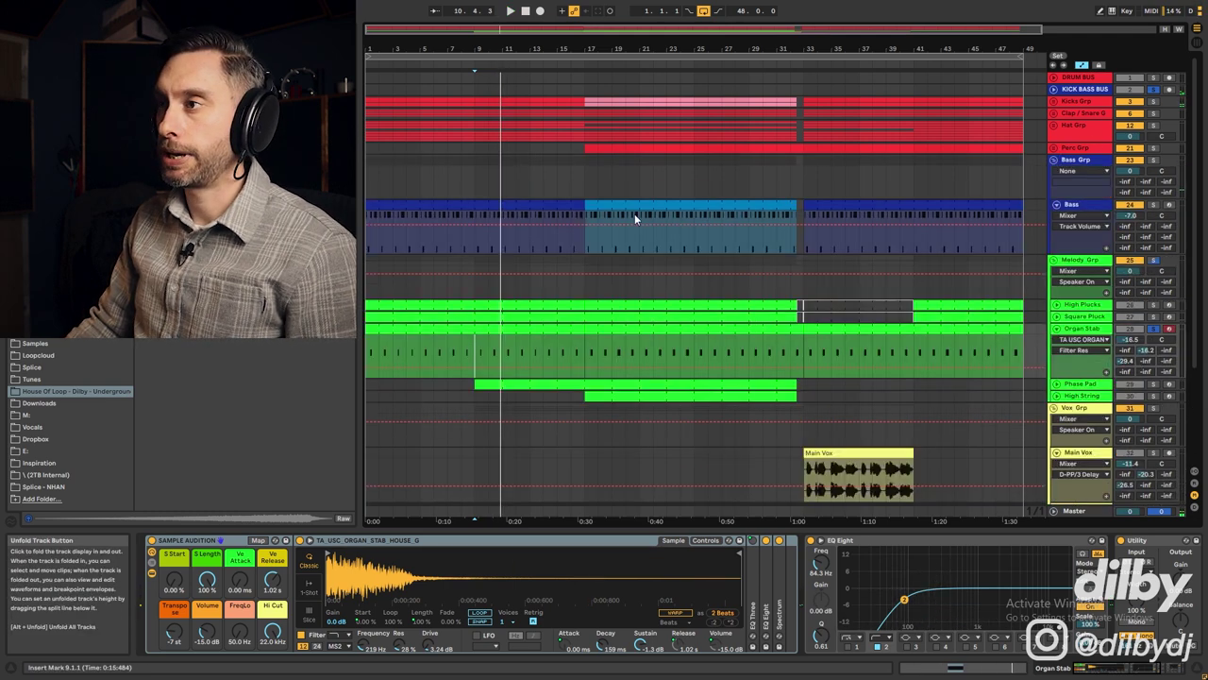
double_click(475, 241)
key(space)
click(723, 444)
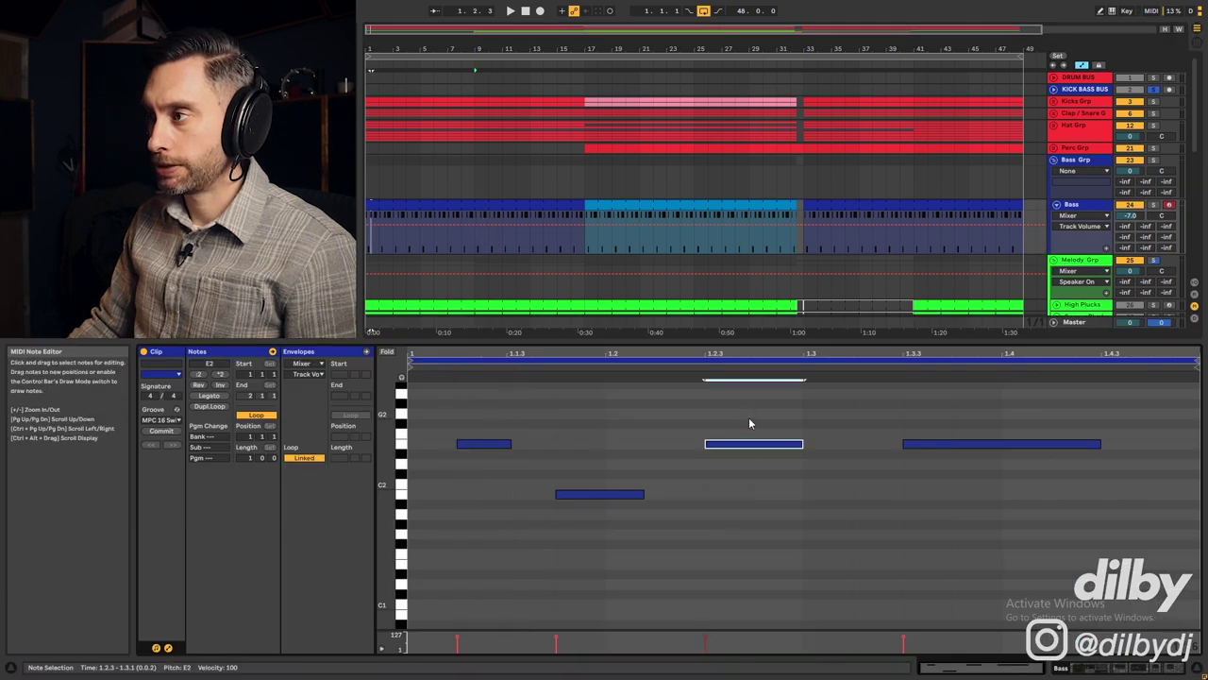
drag(750, 426, 759, 463)
Open the Organ Stab clip's notes and select its E3 note at 1.2.3
double_click(509, 297)
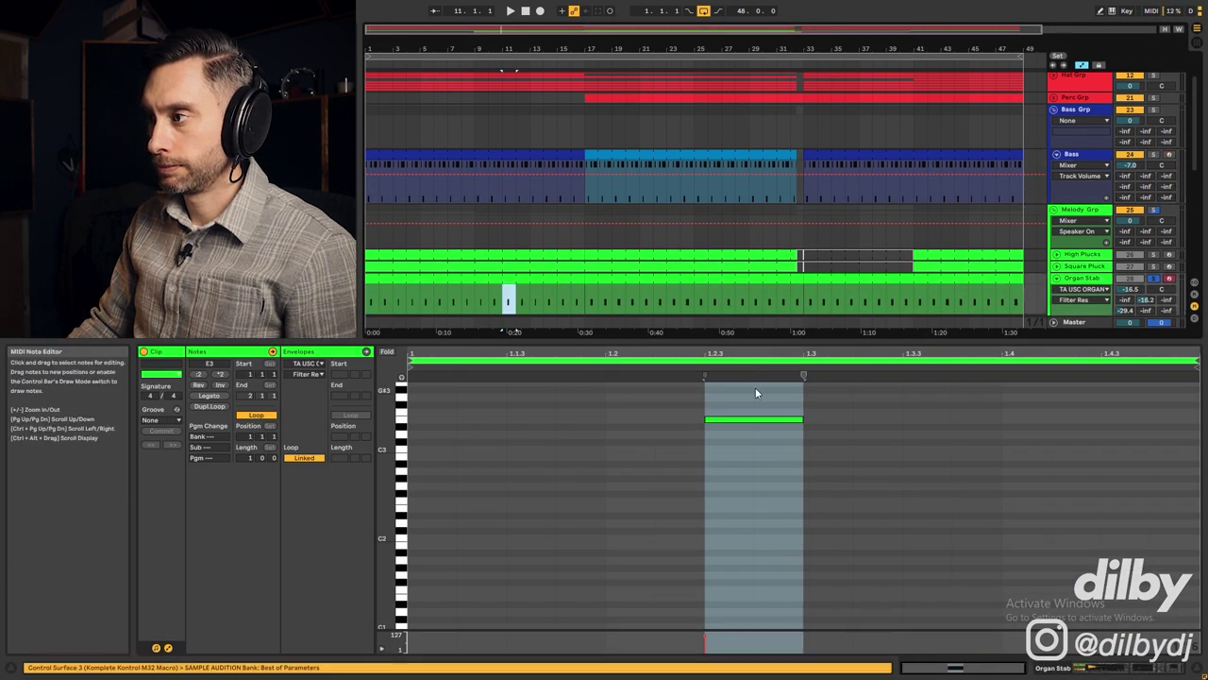
drag(757, 387, 759, 440)
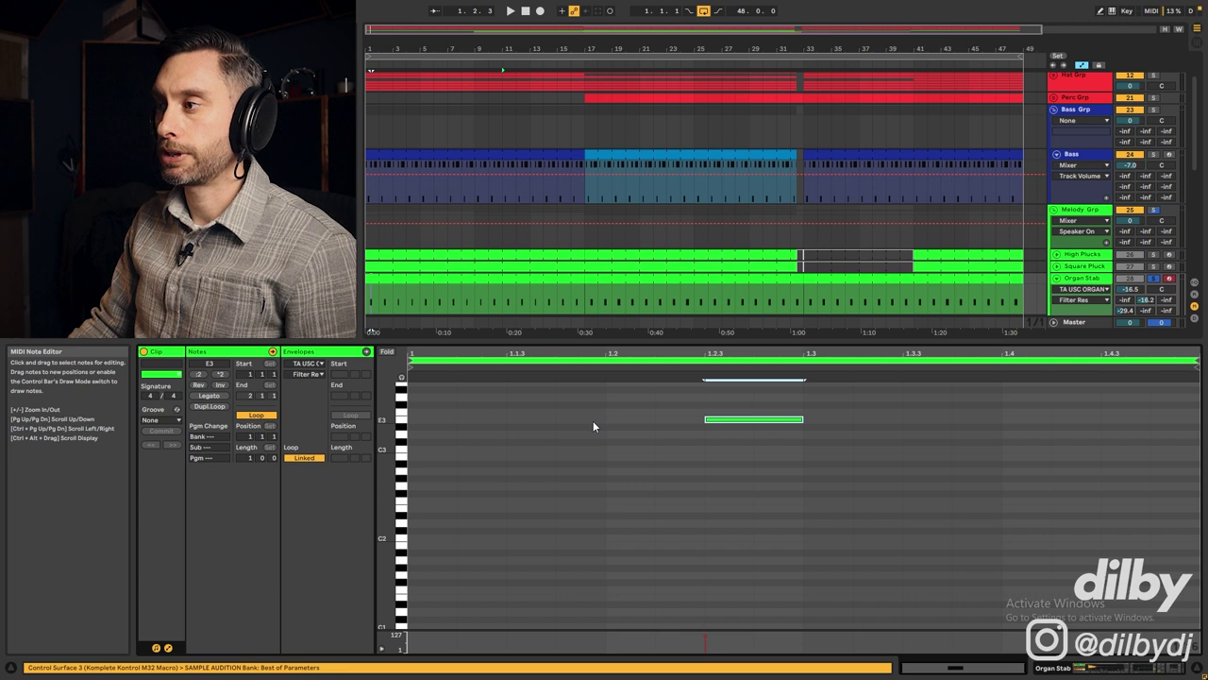
click(708, 421)
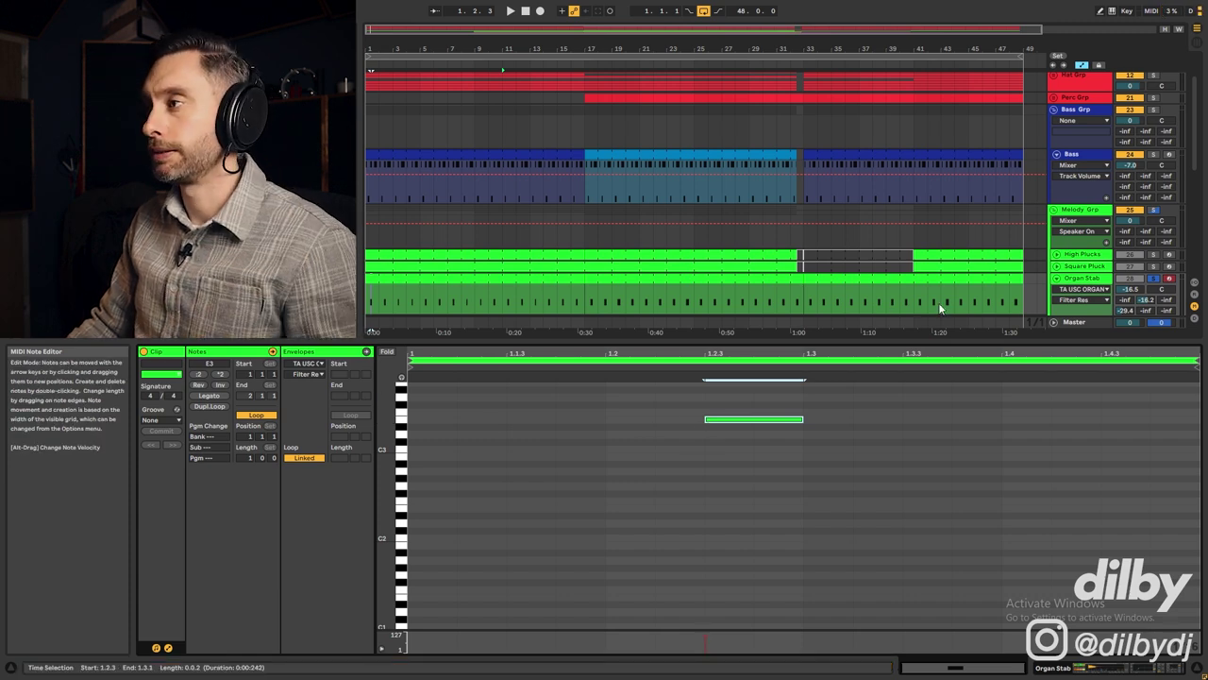
Play the Organ Stab together with the Bass, and with all tracks unsoloed
key(space)
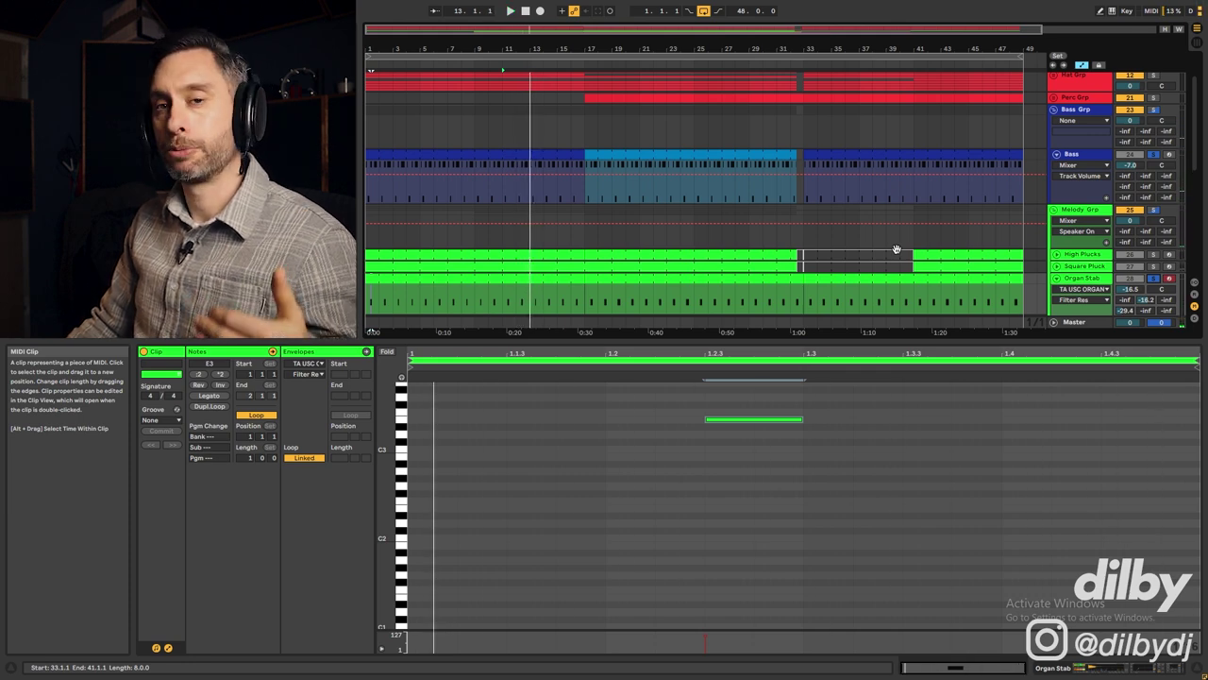
scroll(843, 222, down, 3)
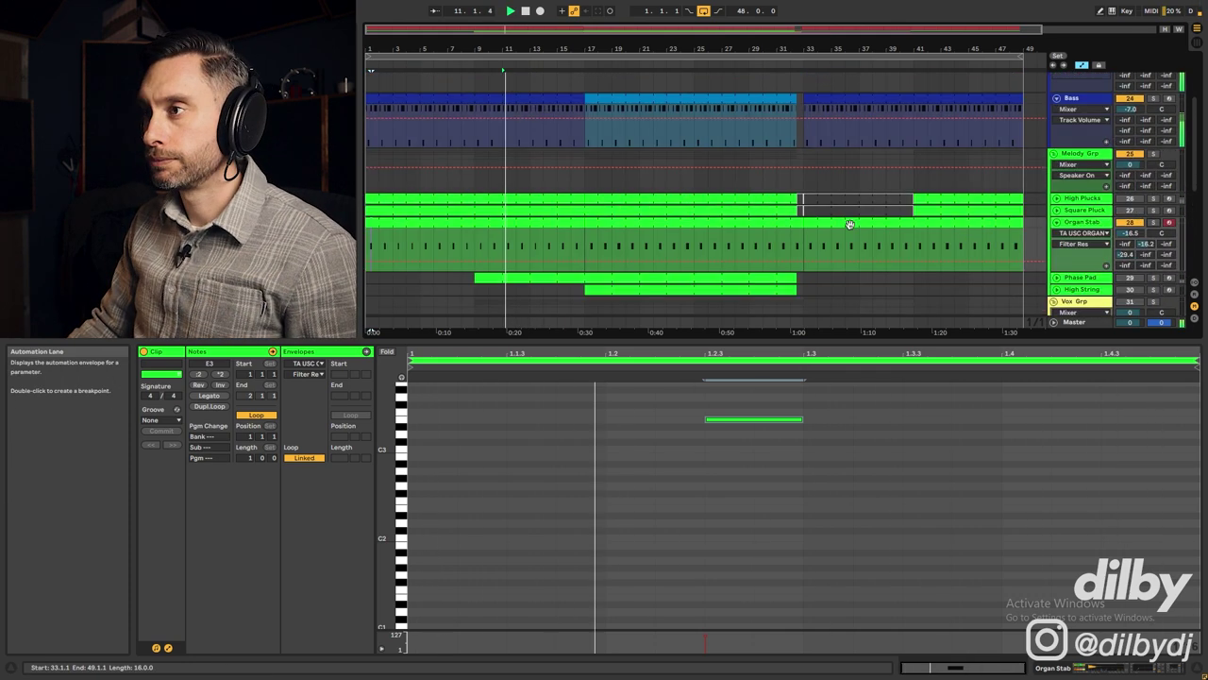
scroll(599, 235, down, 1)
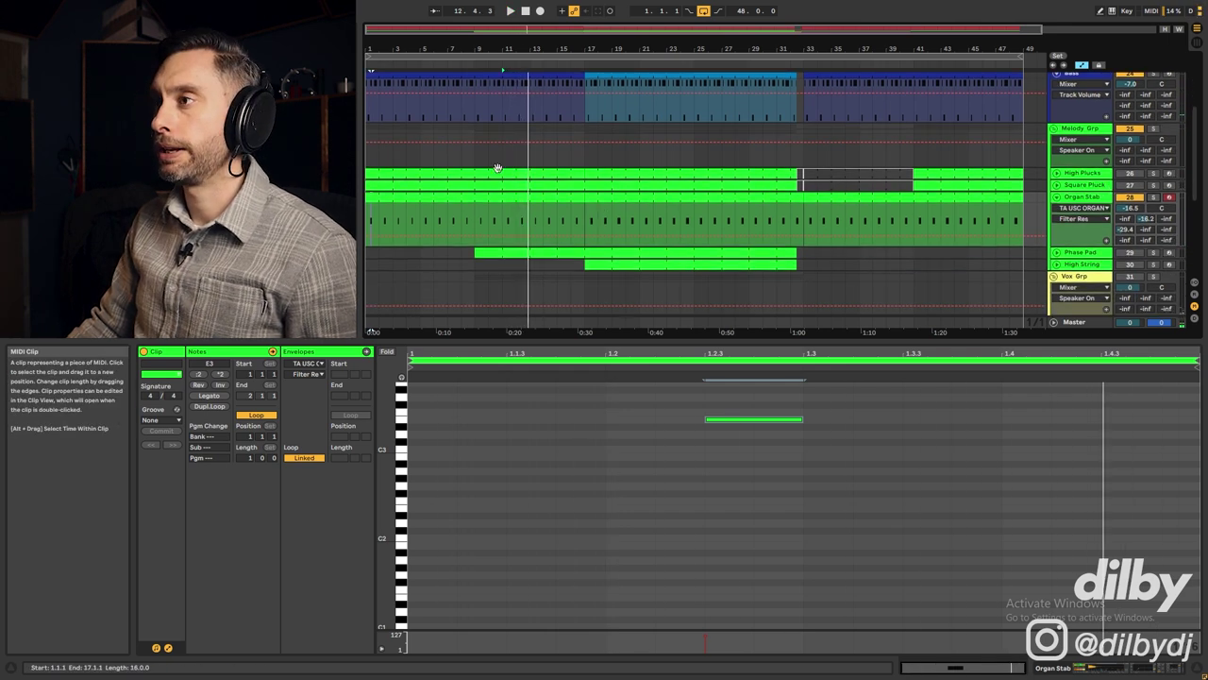
Unfold the High Plucks and Square Pluck tracks, open the first High Plucks clip's notes and select bars 6 to 9 of it
click(1082, 174)
shift+click(1081, 185)
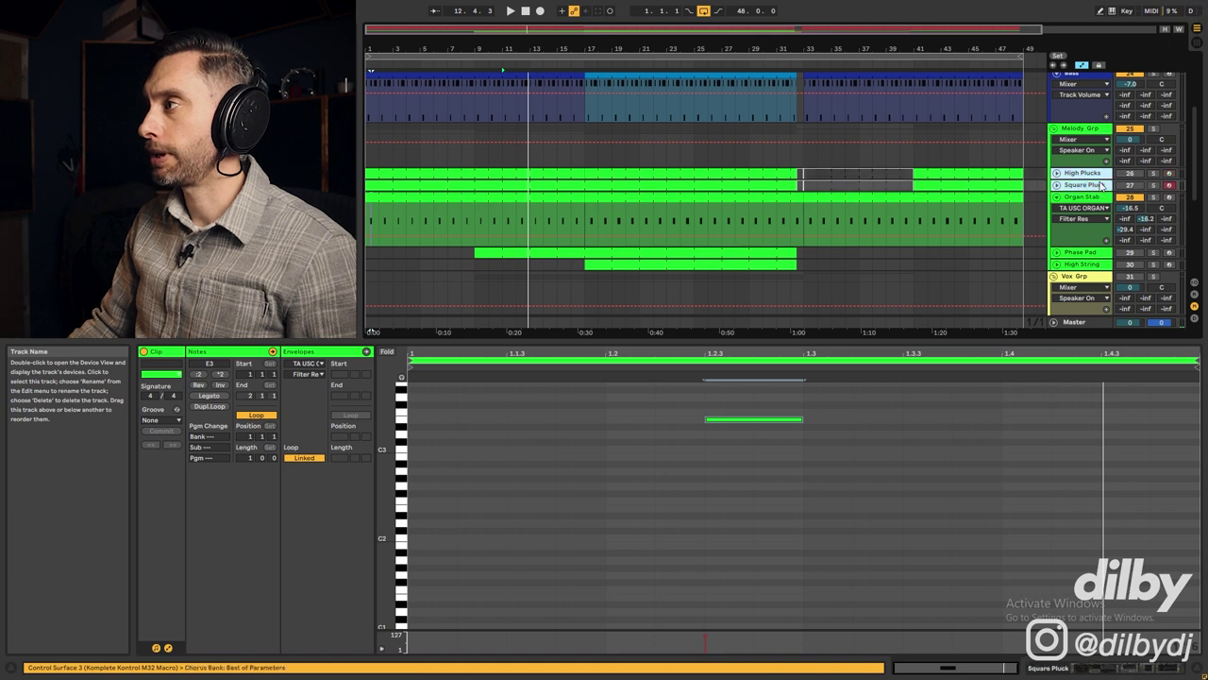
click(1058, 185)
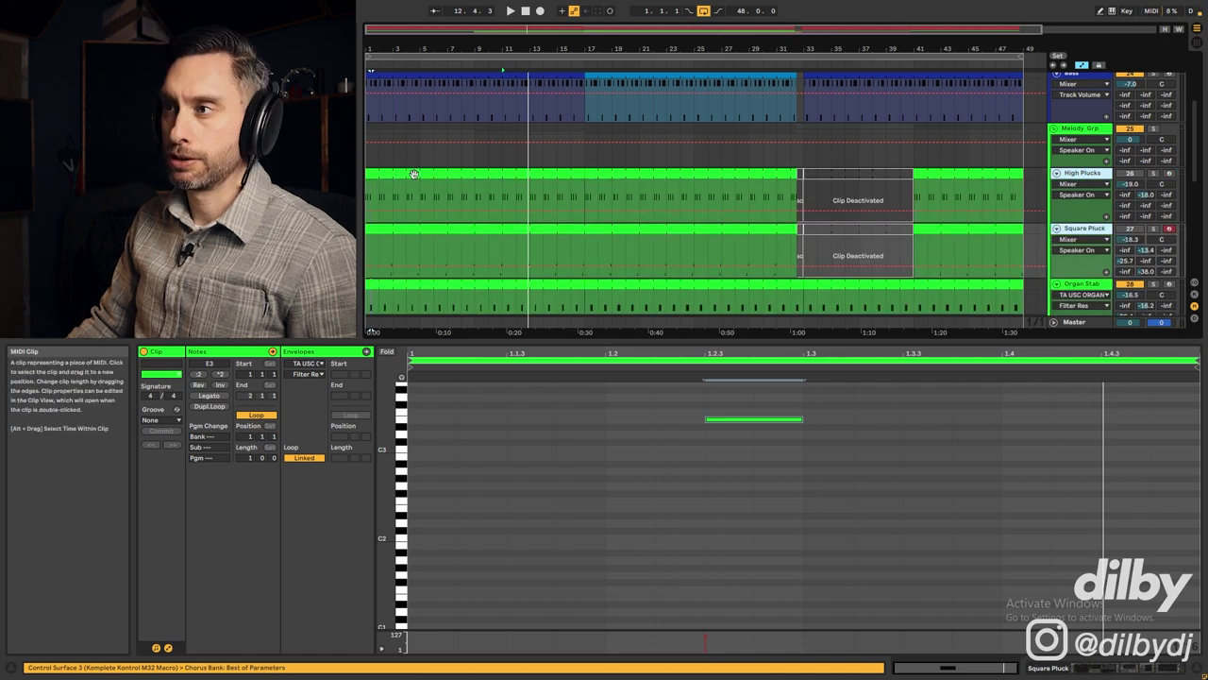
click(638, 174)
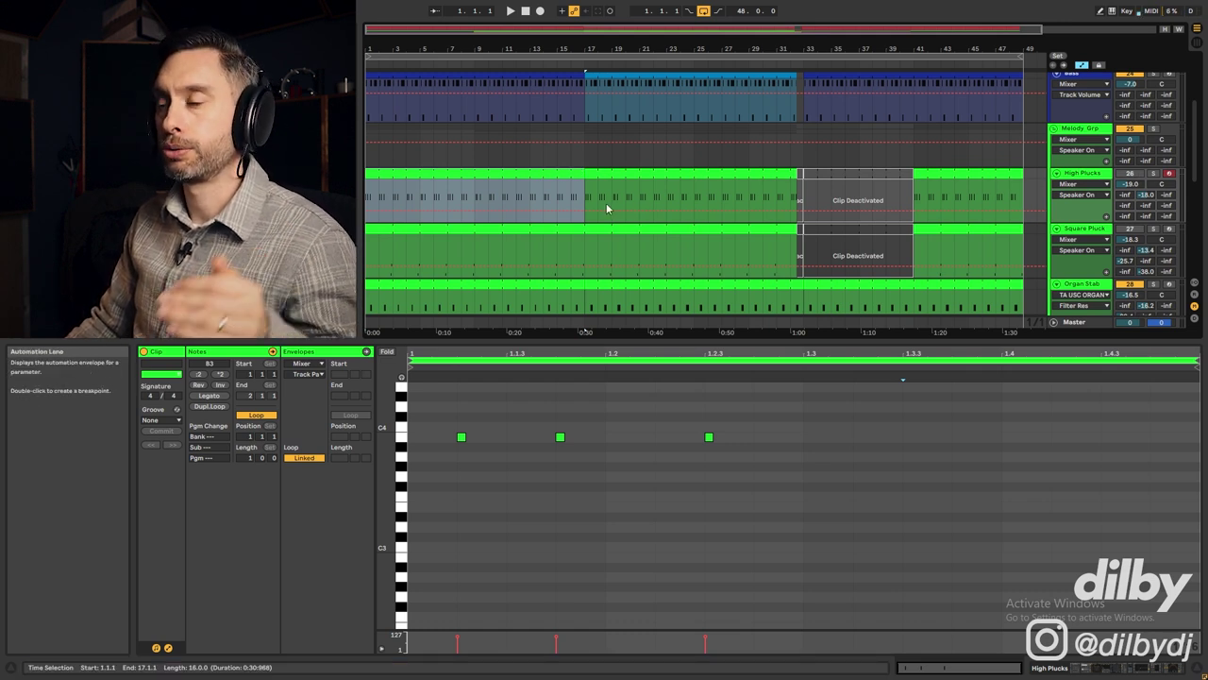
drag(437, 193, 462, 193)
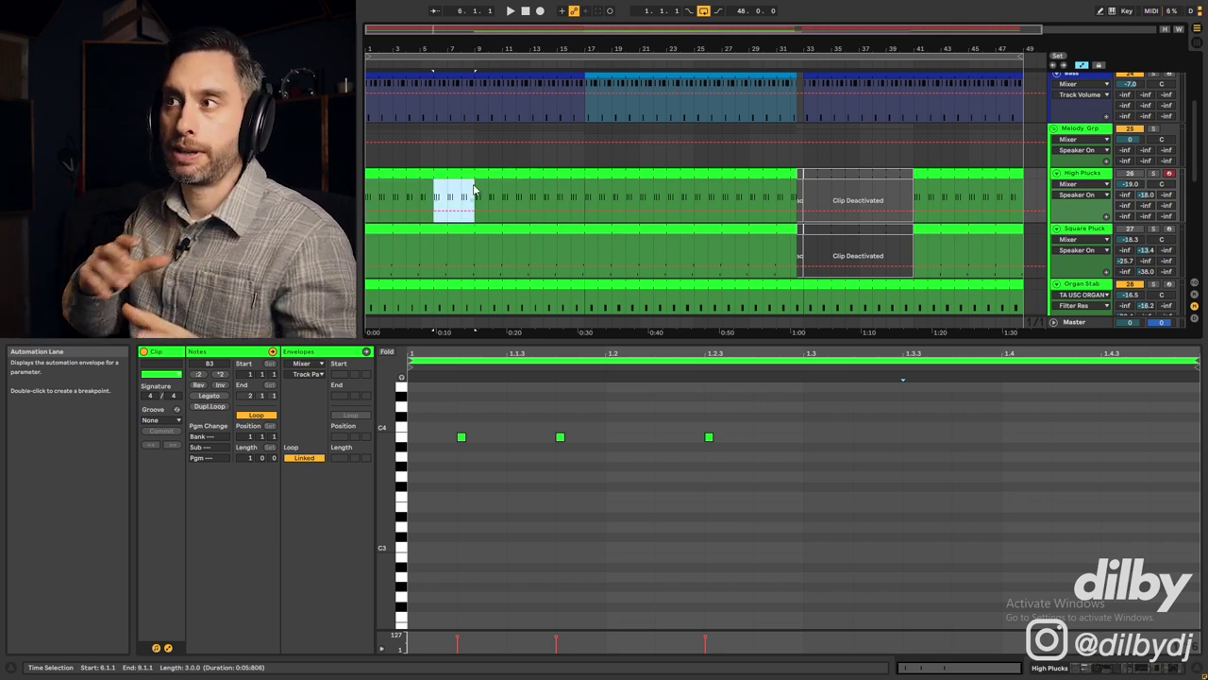
Play the soloed High Plucks, select its three B3 notes, and open the track's device chain
key(space)
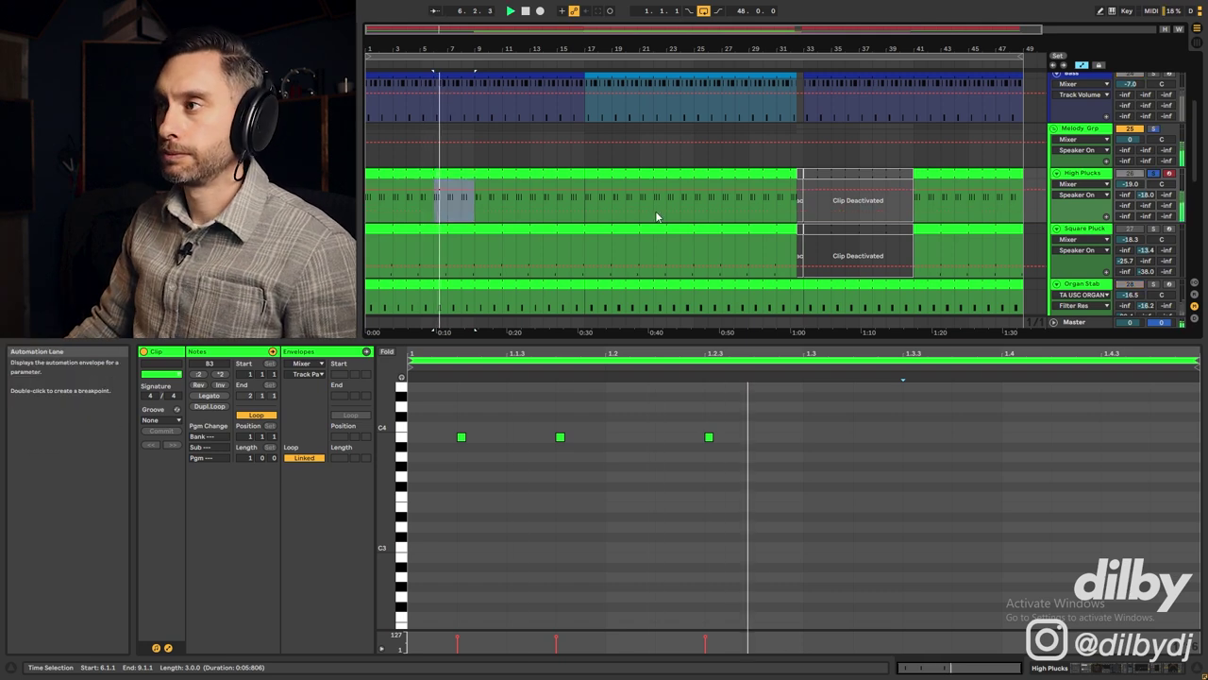
double_click(1086, 173)
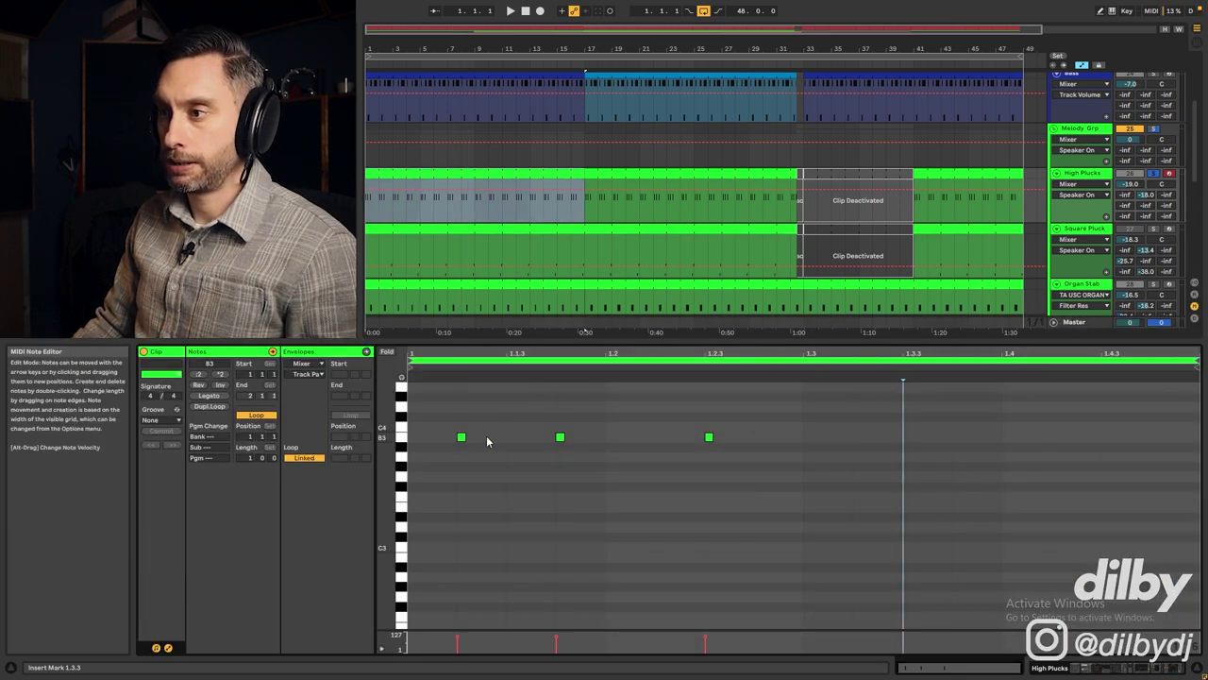
drag(448, 390, 738, 469)
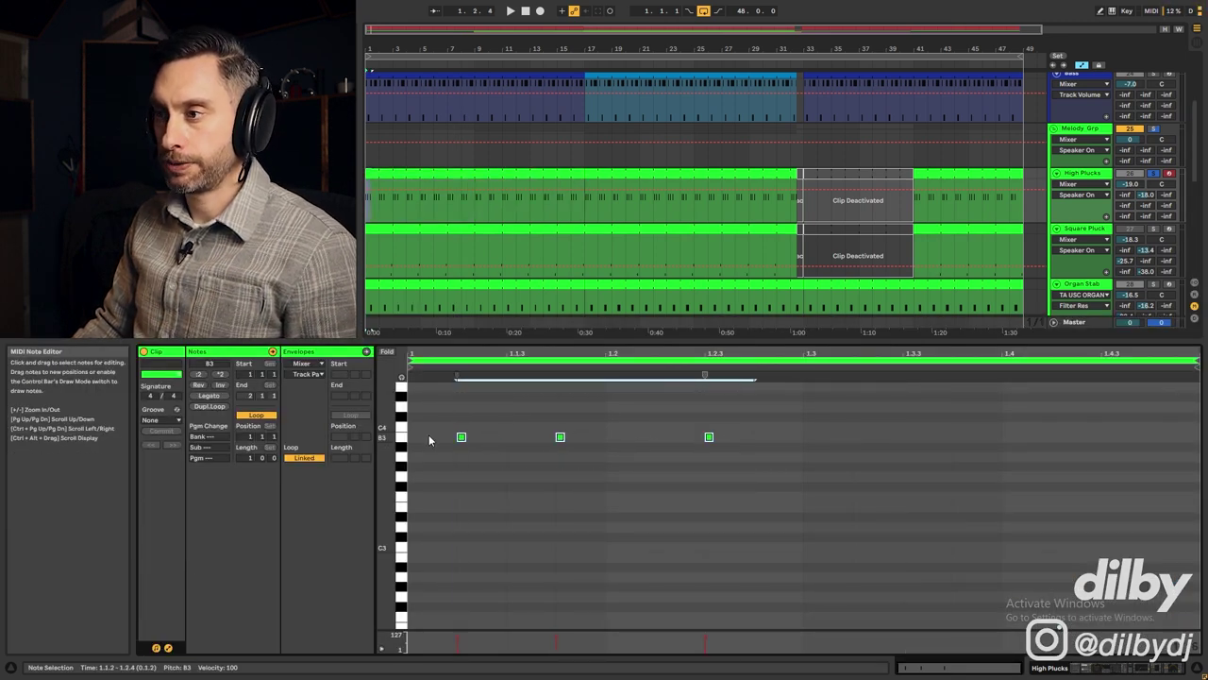
click(1081, 176)
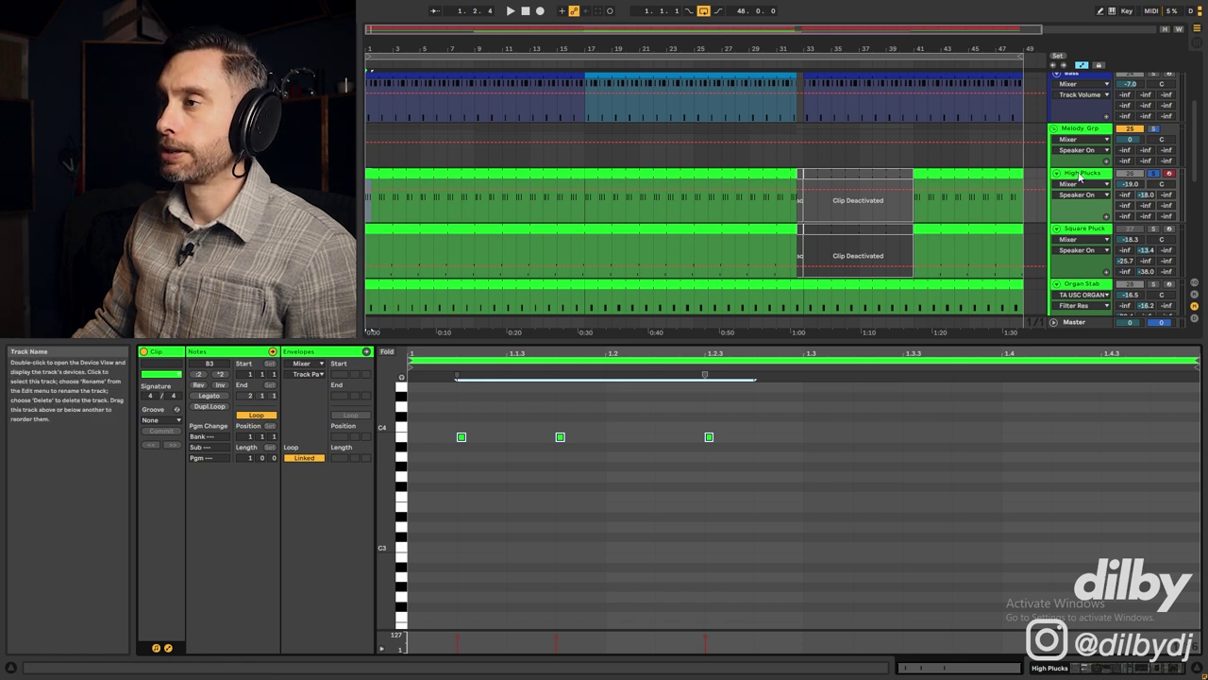
double_click(1081, 175)
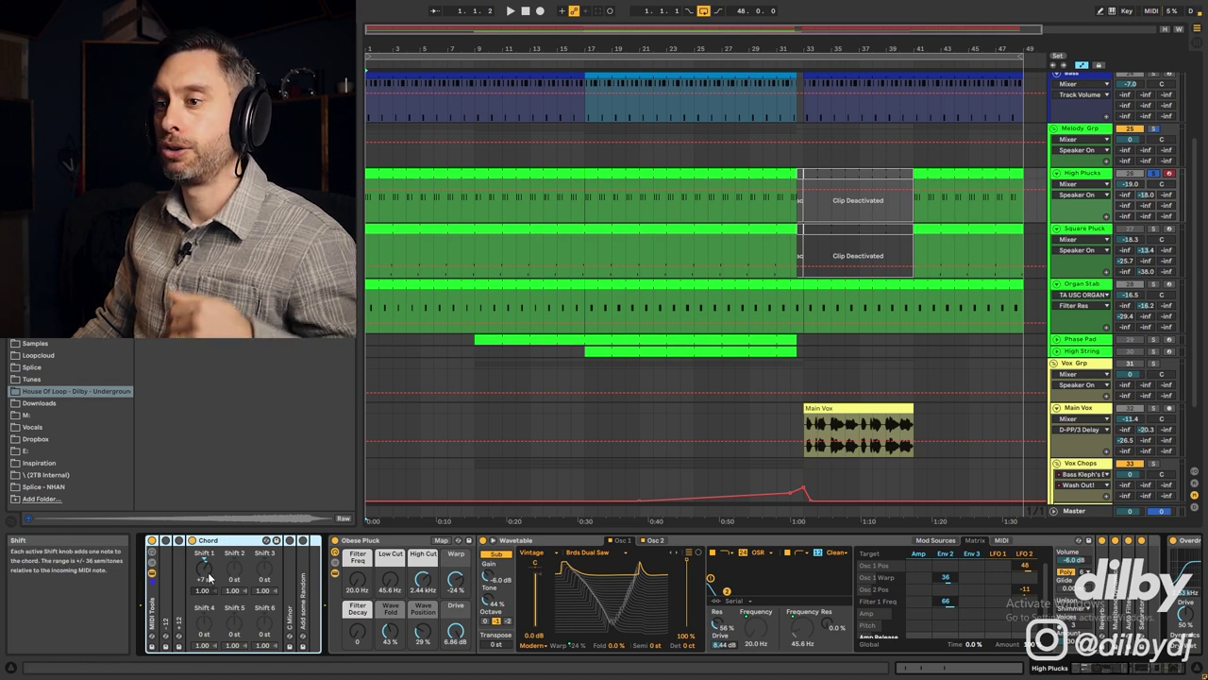
Open the first High Plucks clip's notes and delete the three F#4 notes, keeping the B3 notes
double_click(499, 170)
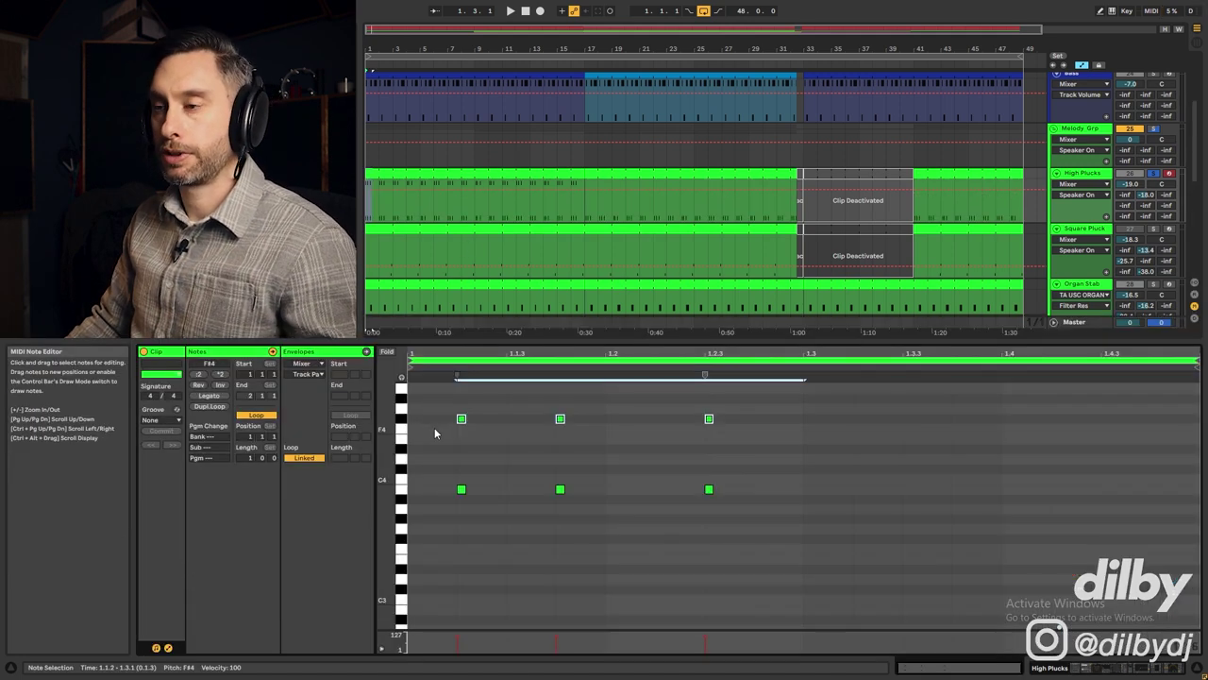
drag(444, 406, 765, 450)
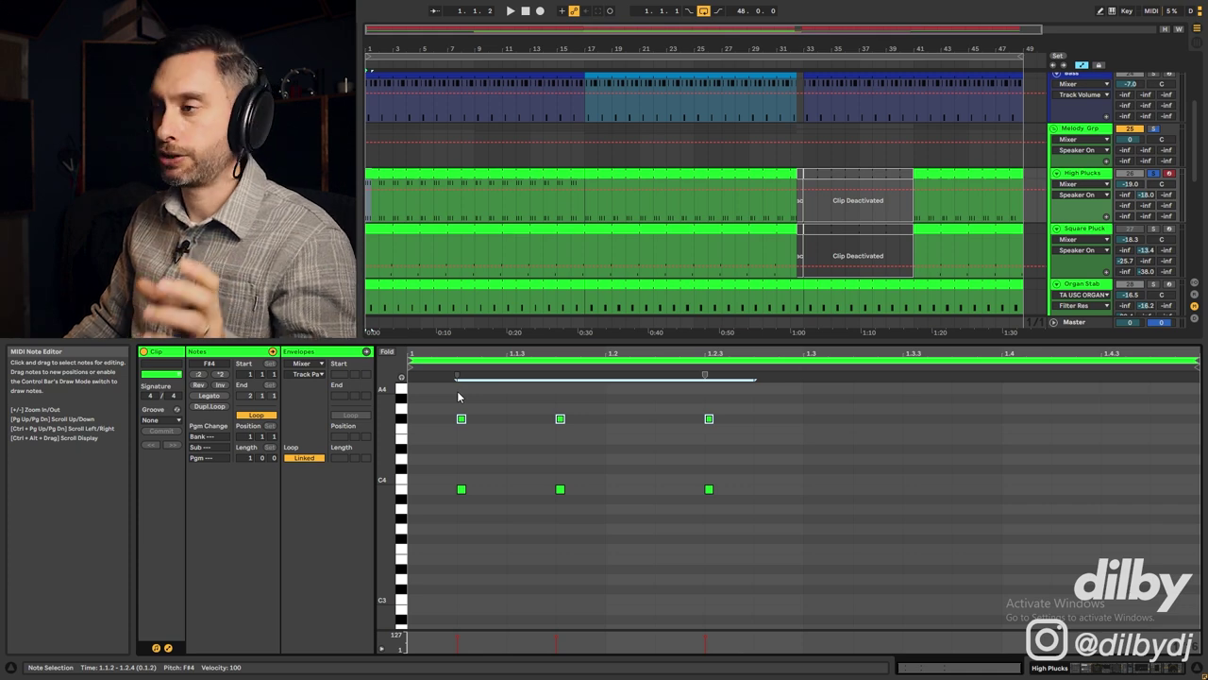
key(Delete)
Play the High Plucks together with the soloed Bass and Organ Stab
key(space)
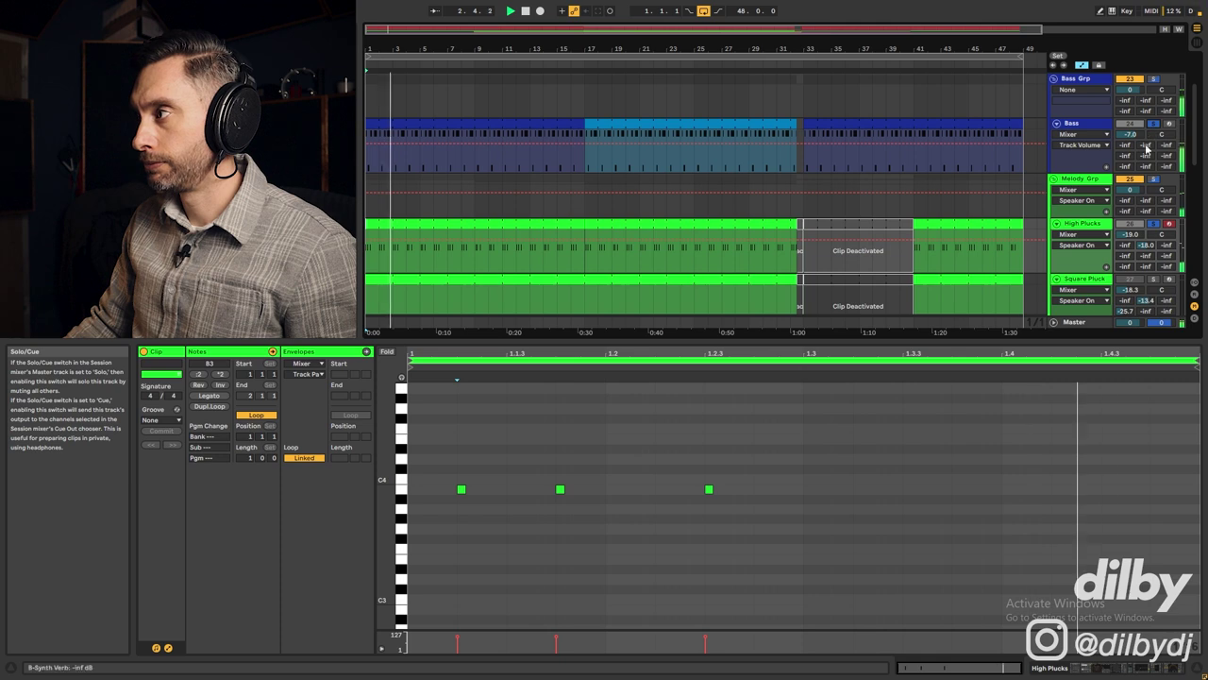
scroll(1152, 180, down, 1)
ctrl+click(1154, 246)
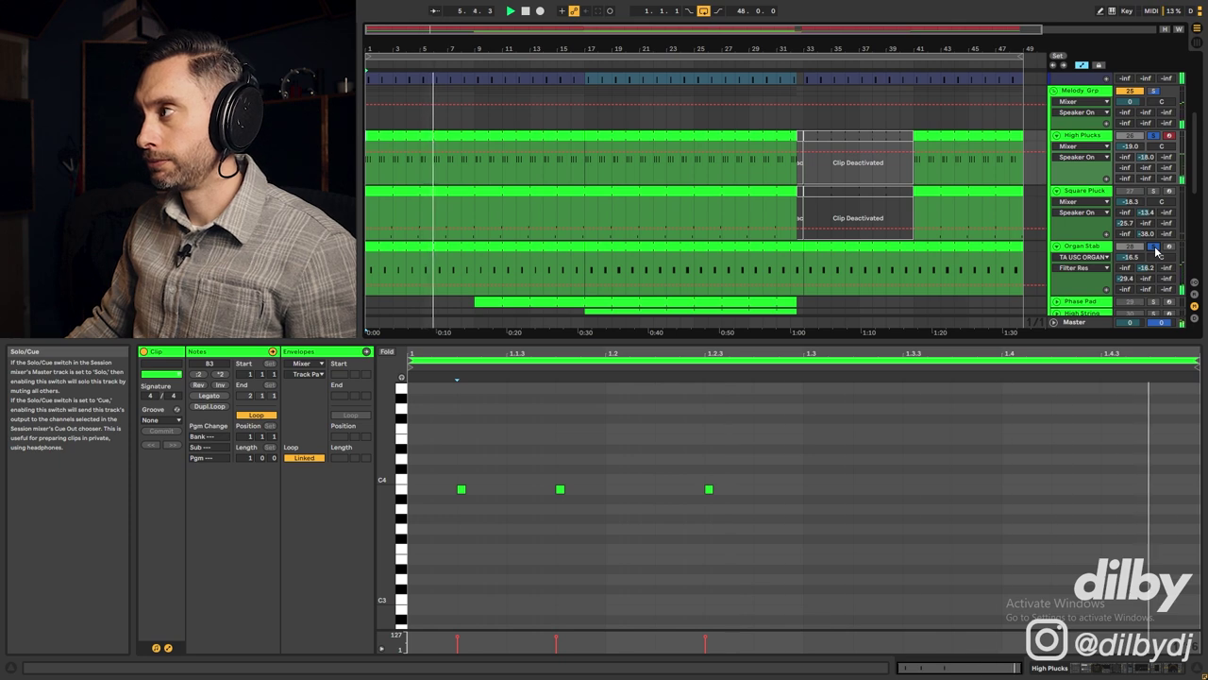
Select the first High Plucks clip and examine the track's device chain from the Chord device through to Echo
click(412, 137)
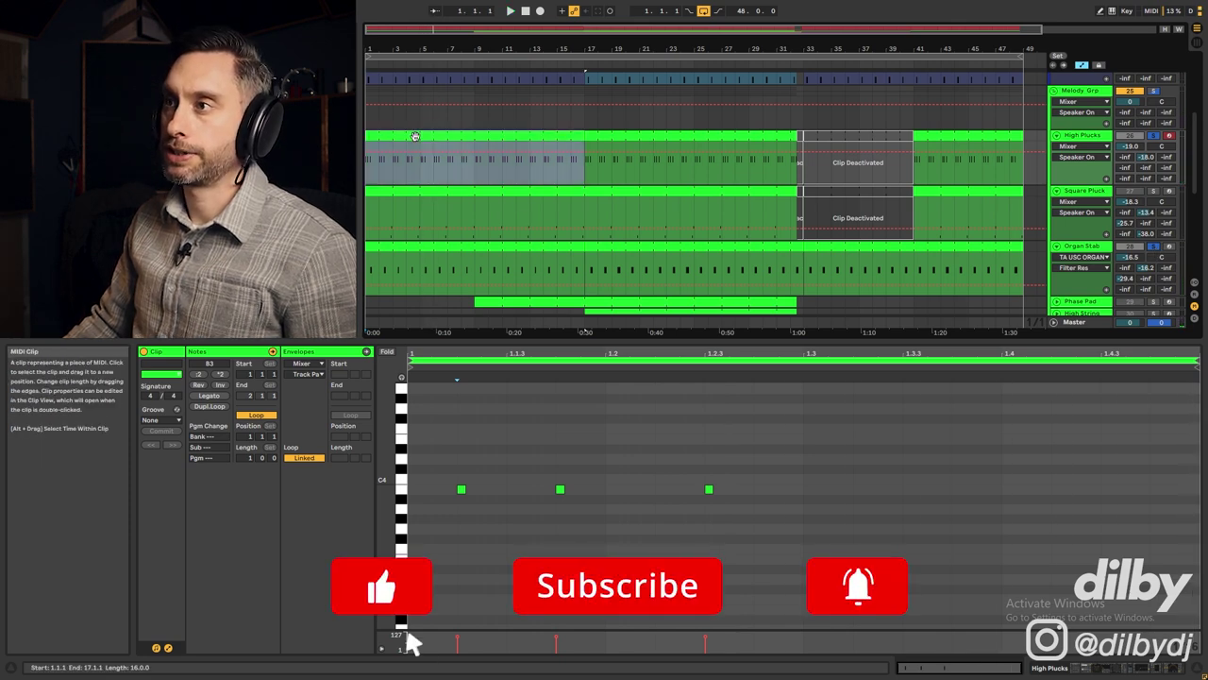
click(752, 137)
double_click(1093, 136)
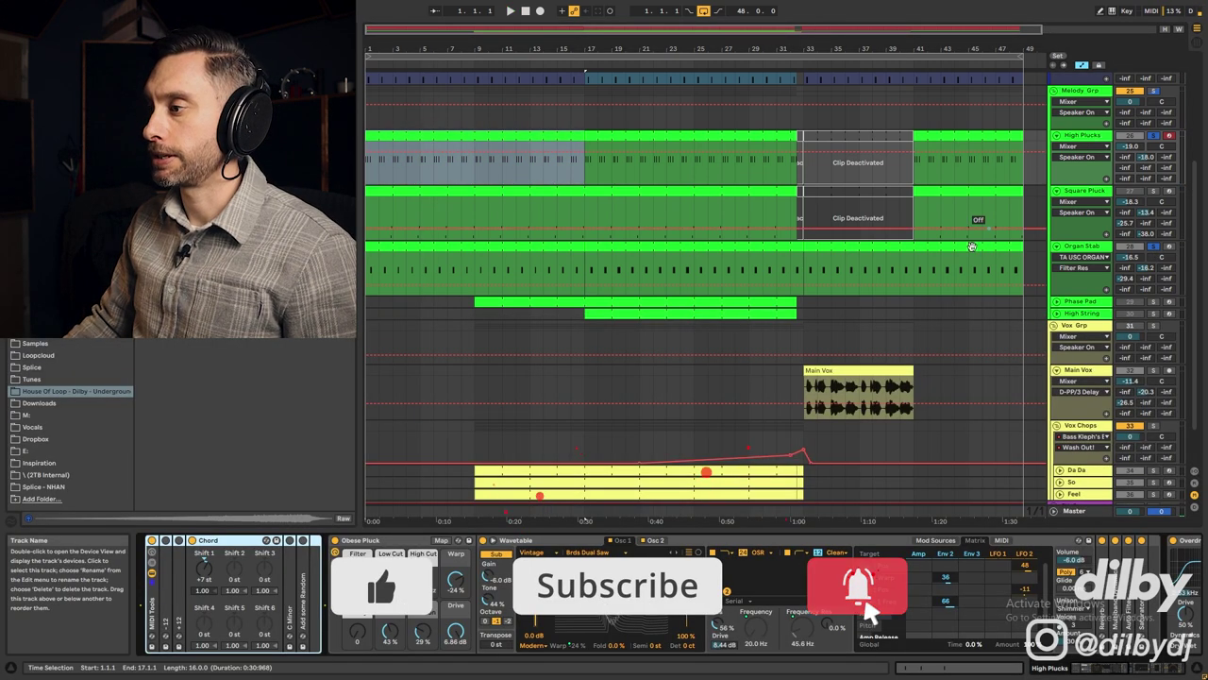
click(1130, 667)
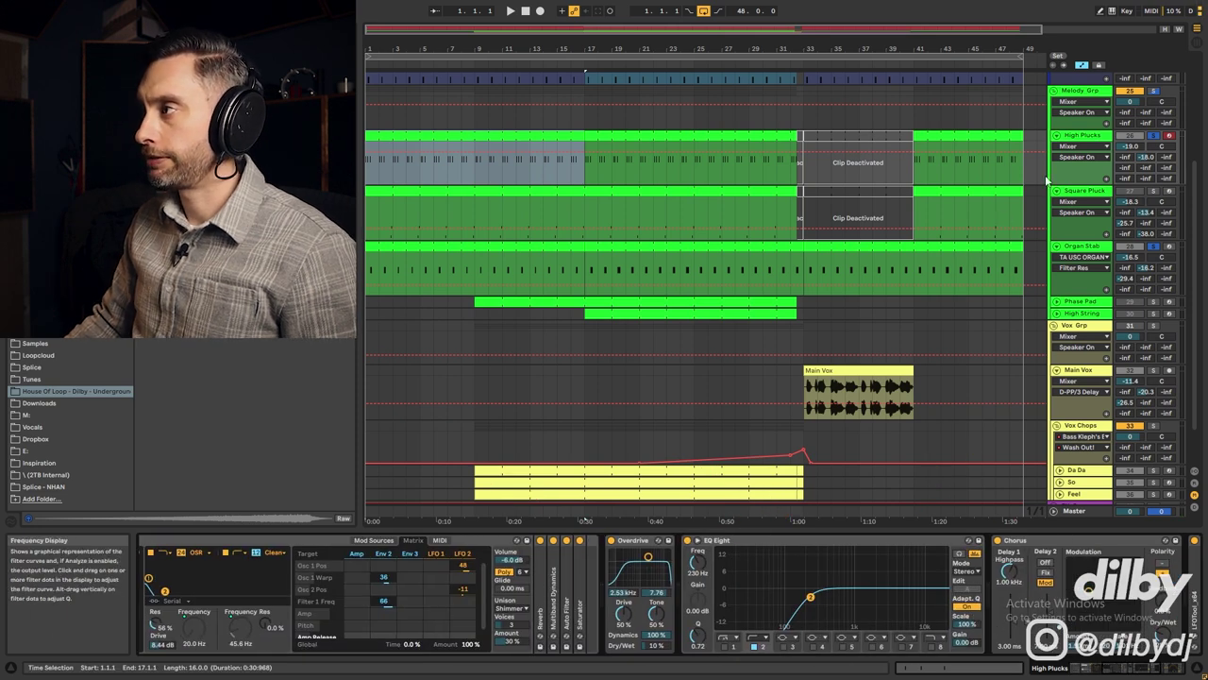
scroll(673, 580, right, 2)
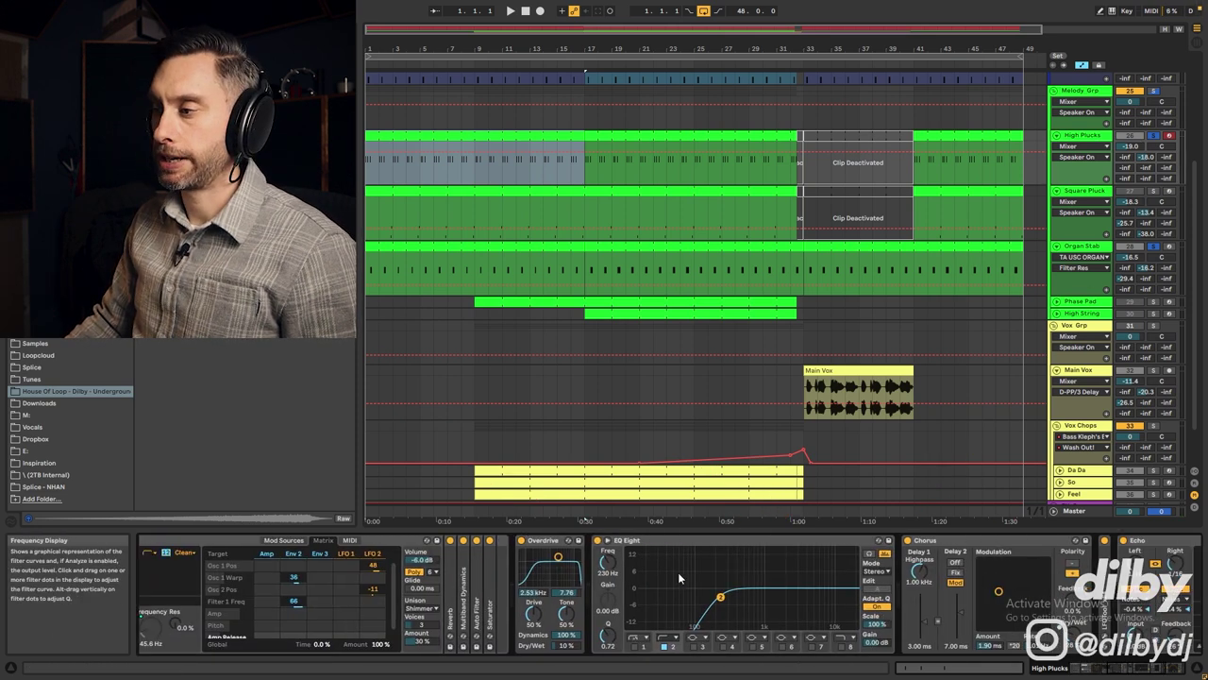
scroll(661, 595, right, 3)
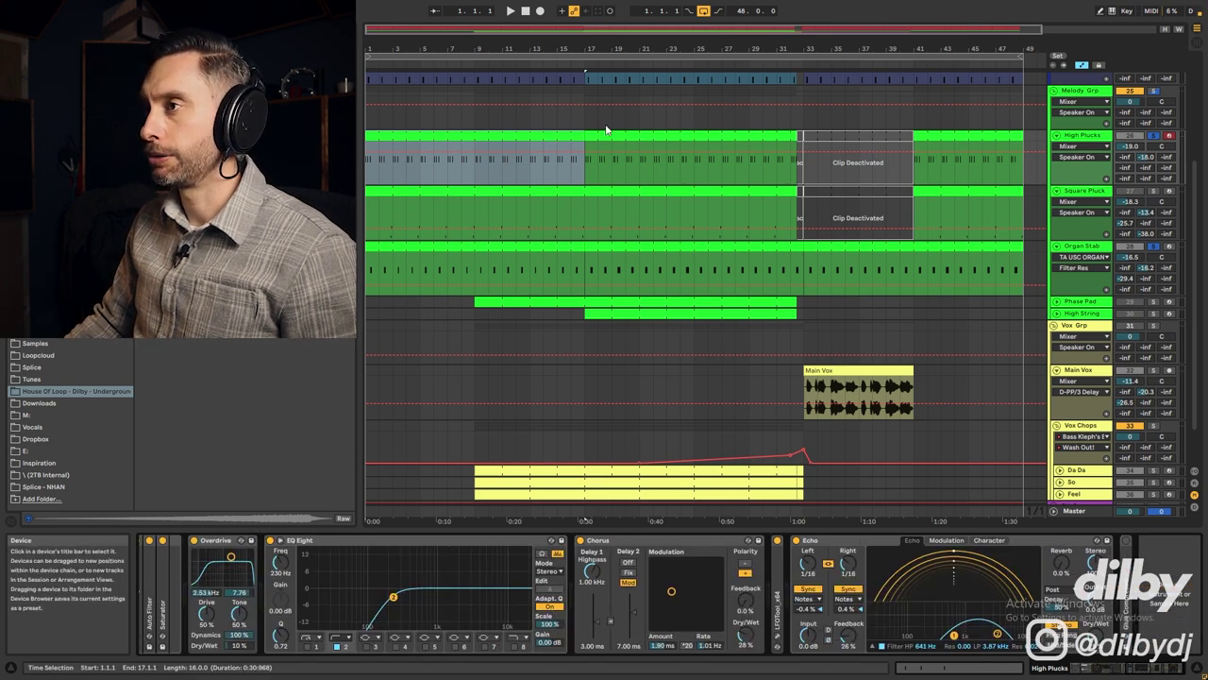
Play the High Plucks and reactivate its Overdrive, Chorus and Echo one at a time
key(space)
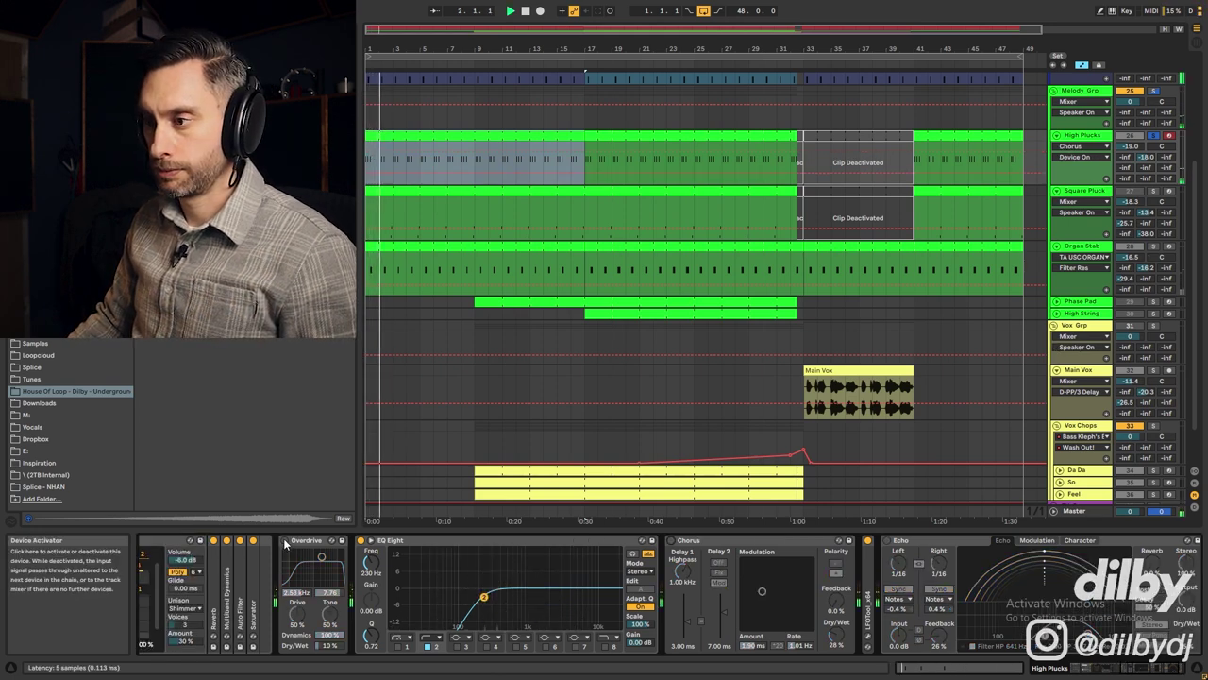
click(285, 541)
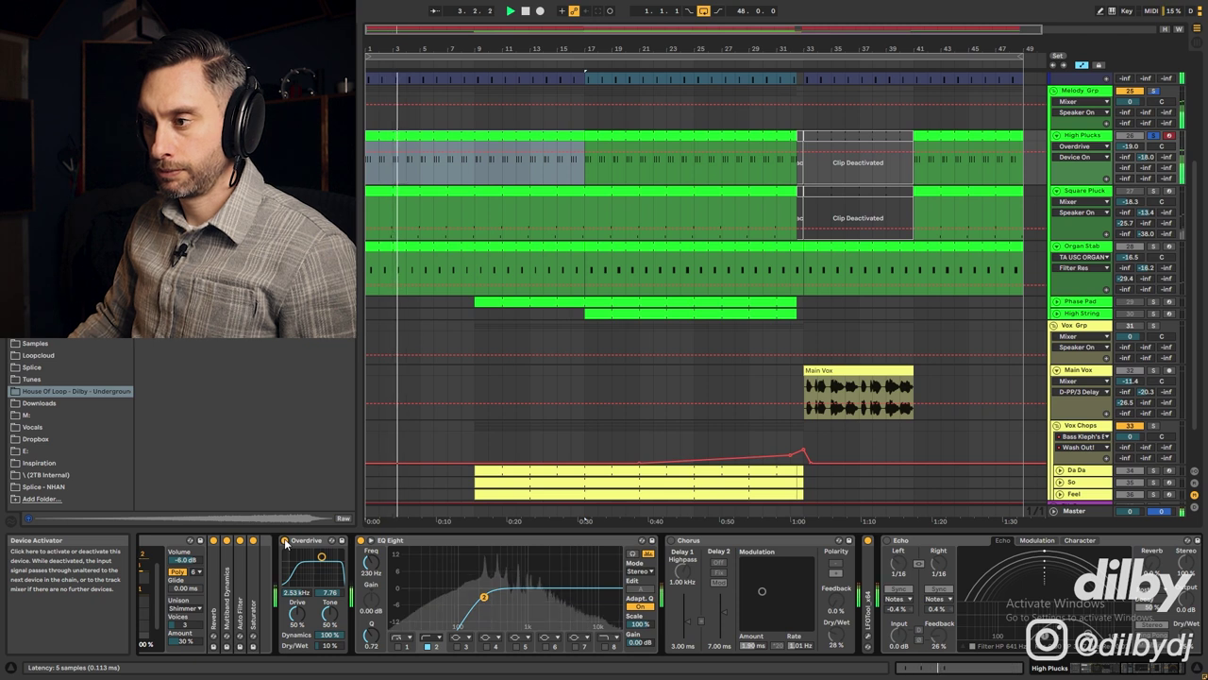
click(671, 541)
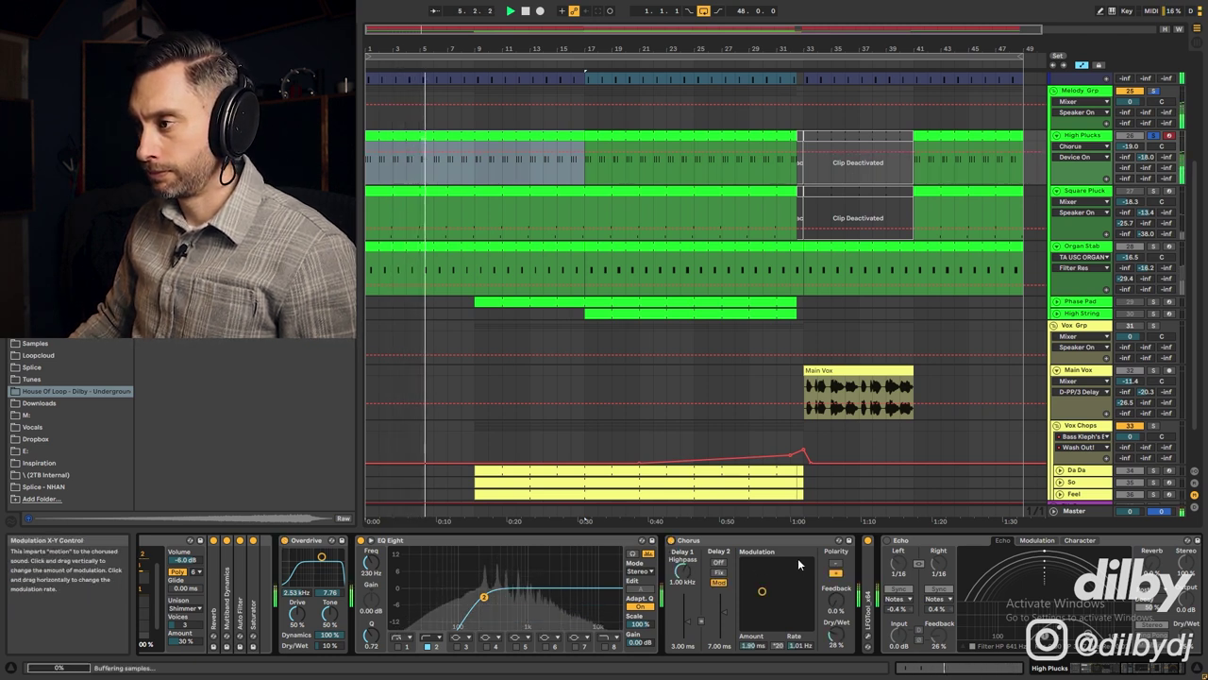
click(887, 541)
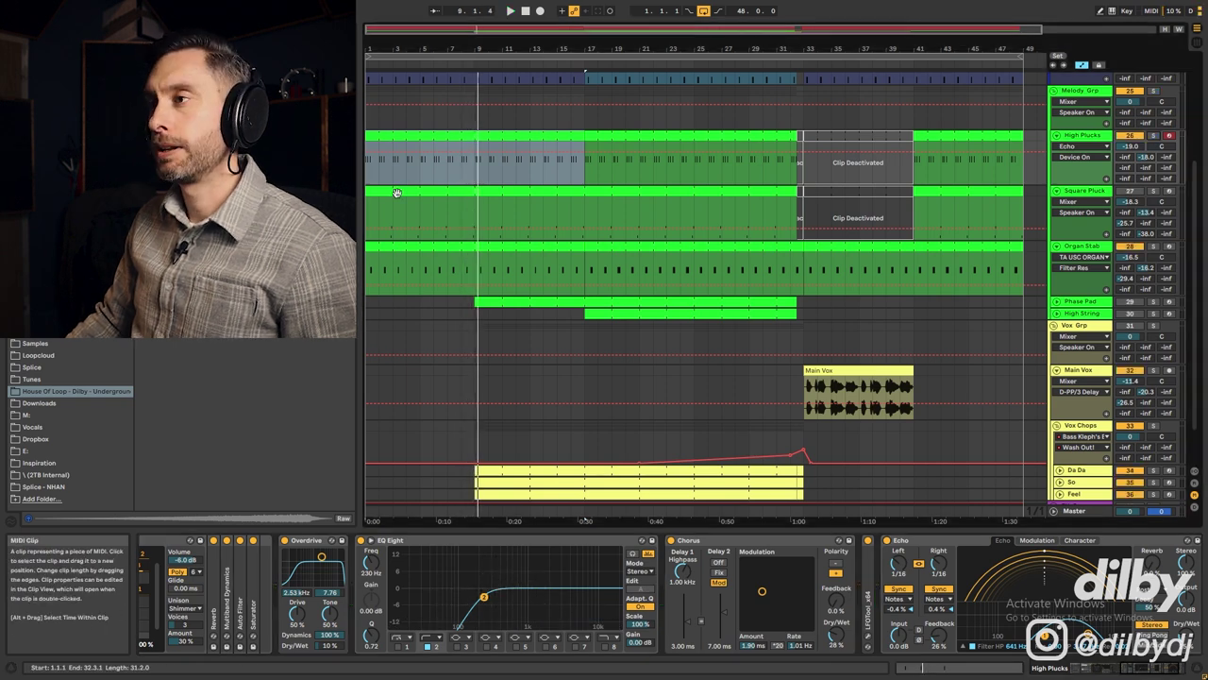
Play the soloed Square Pluck, open its first clip's notes and select the G2 note at 2.4.4
click(534, 194)
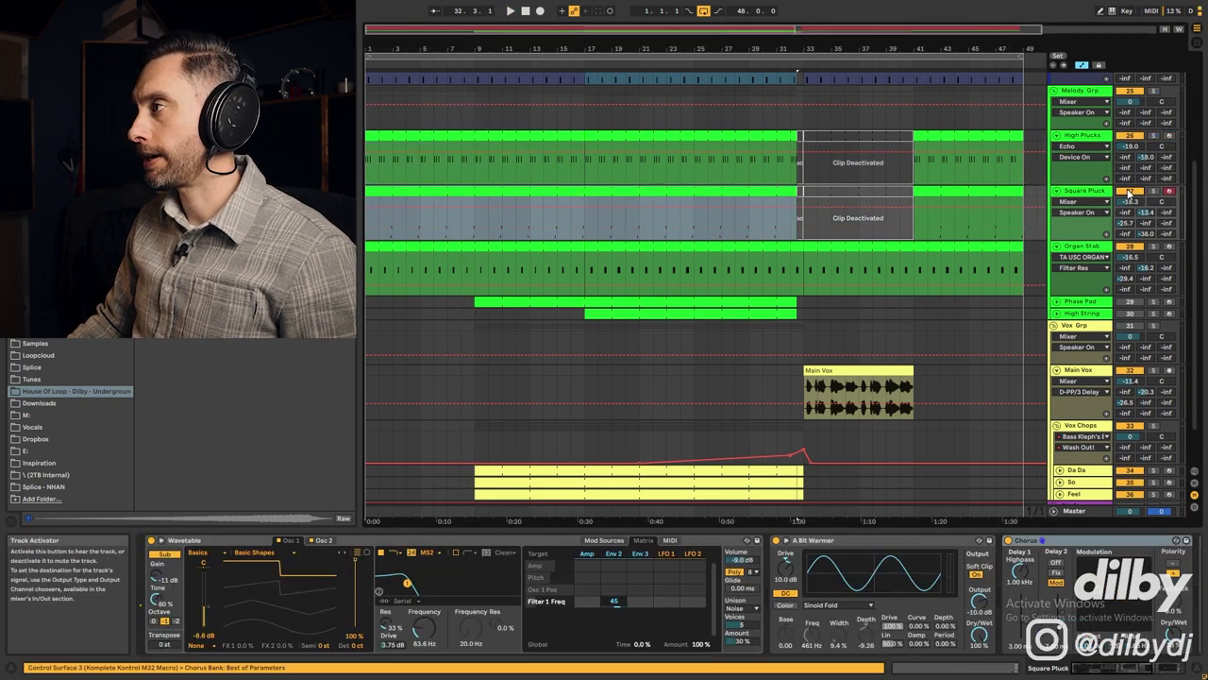
click(412, 226)
key(space)
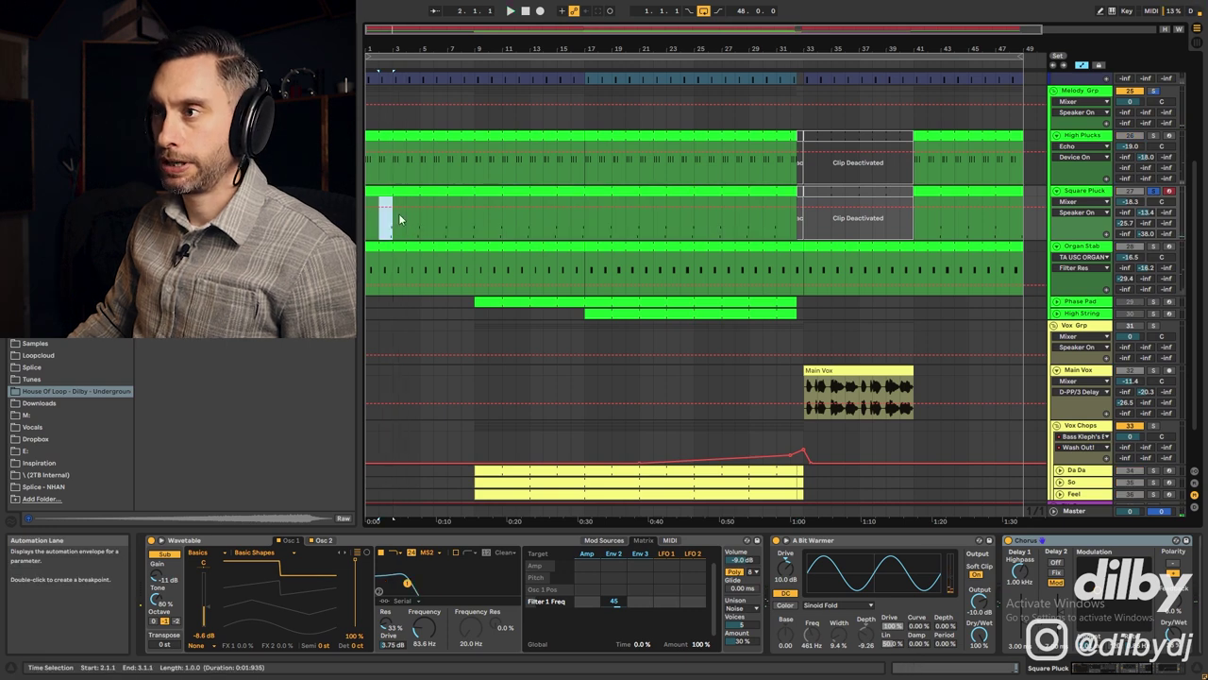
double_click(401, 210)
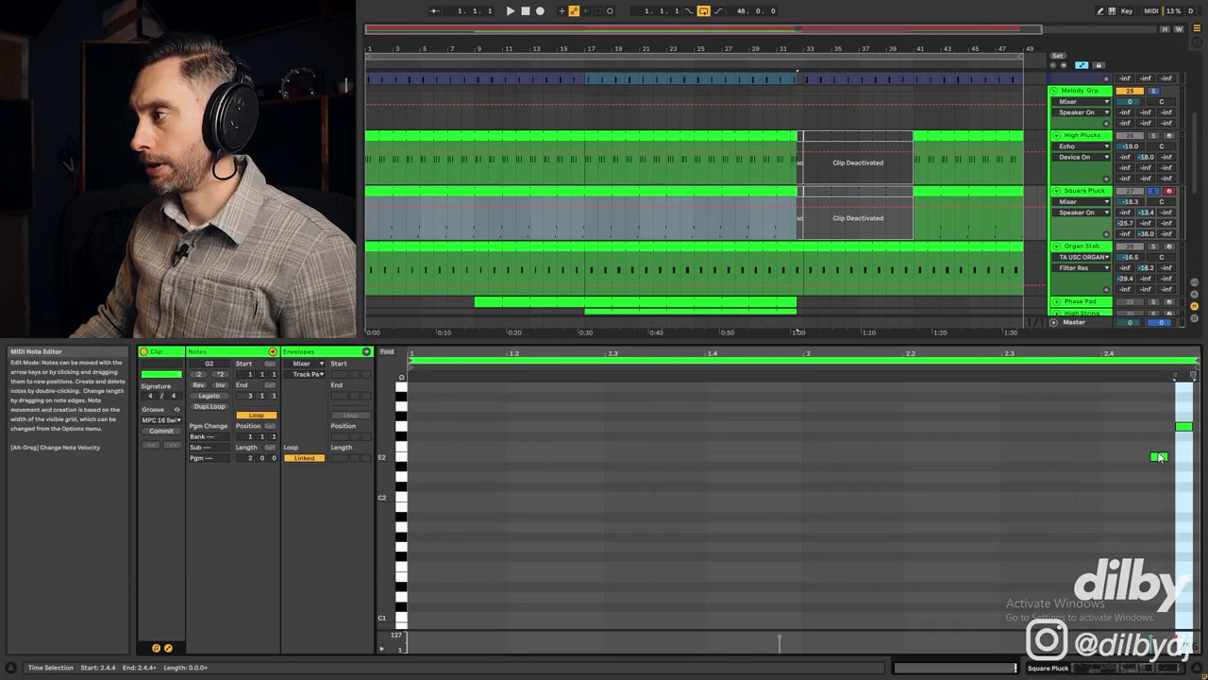
click(1184, 426)
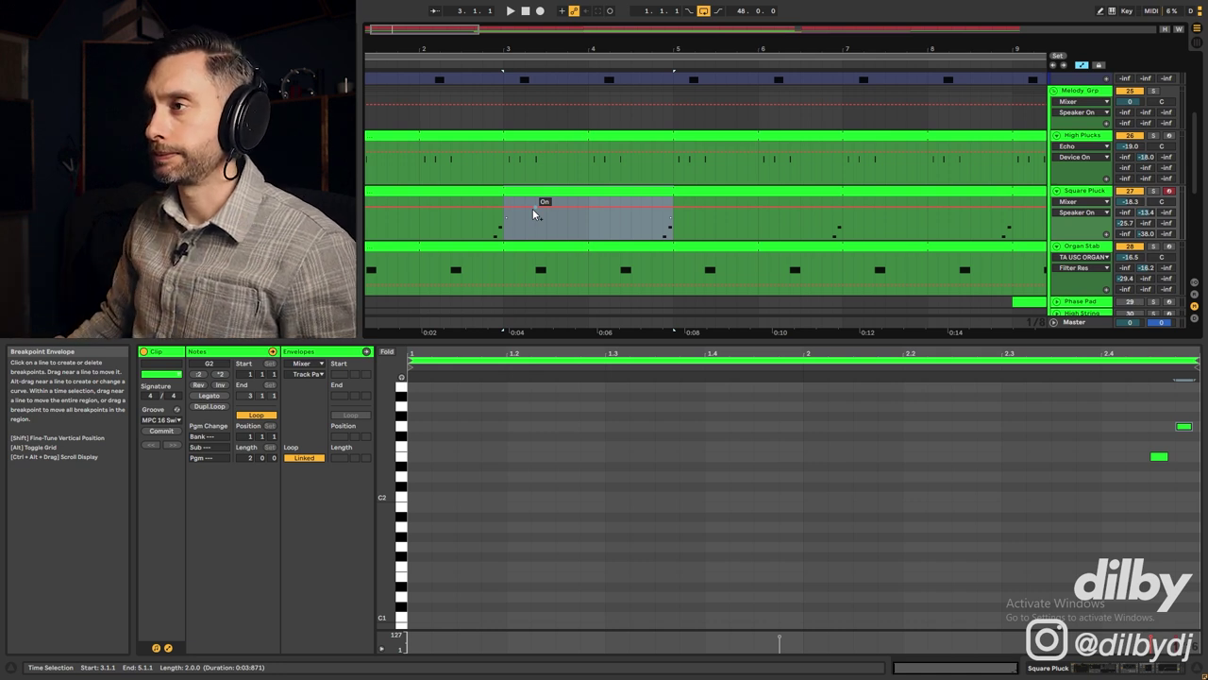
Play from bar 3 with all tracks unsoloed, and play Square Pluck from 4.4.1 with High Plucks also soloed
key(space)
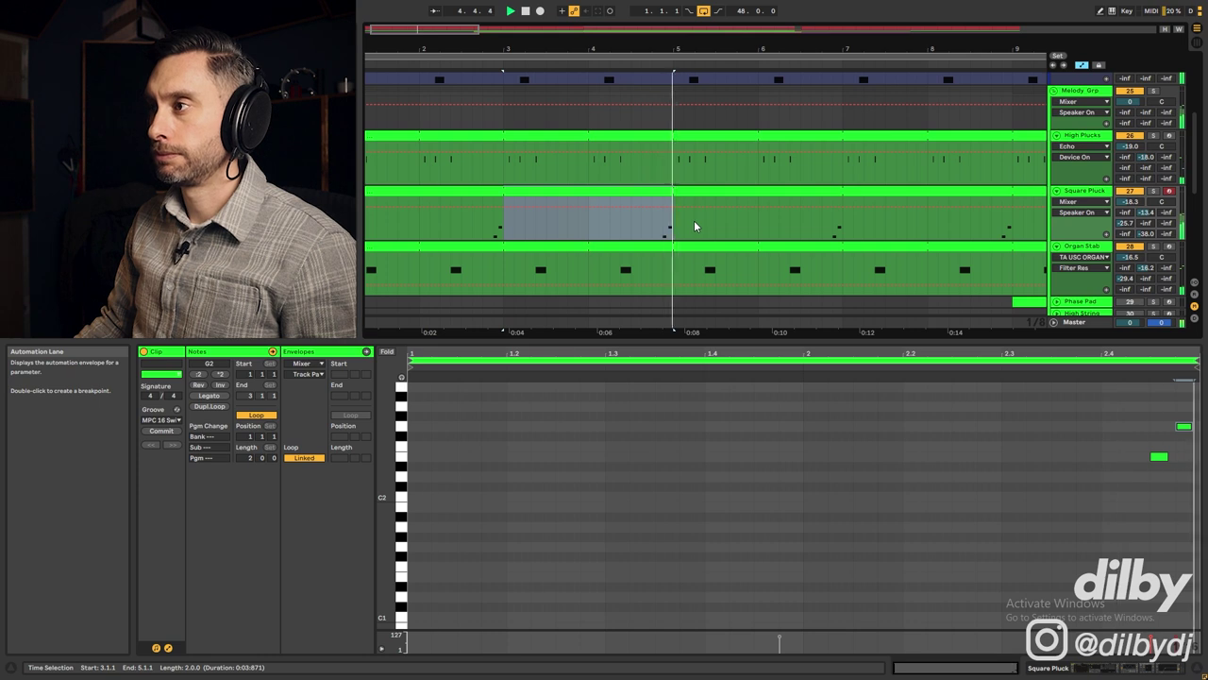
key(space)
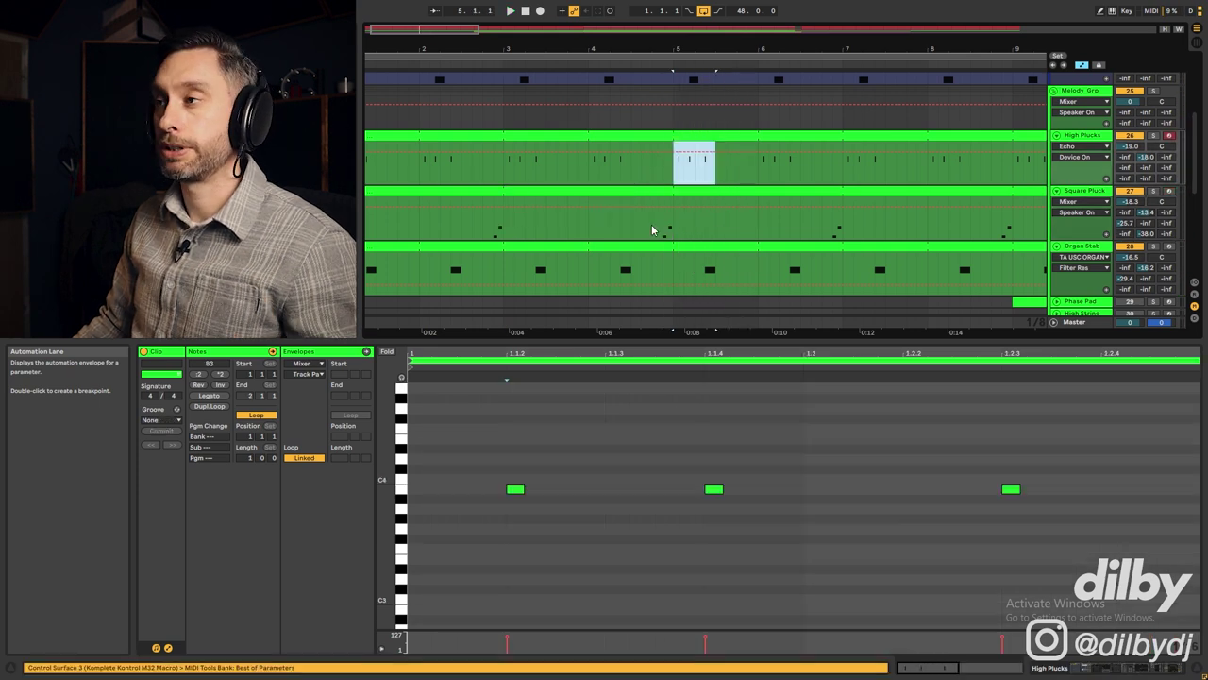
drag(653, 226, 674, 225)
drag(674, 173, 699, 173)
click(652, 227)
key(space)
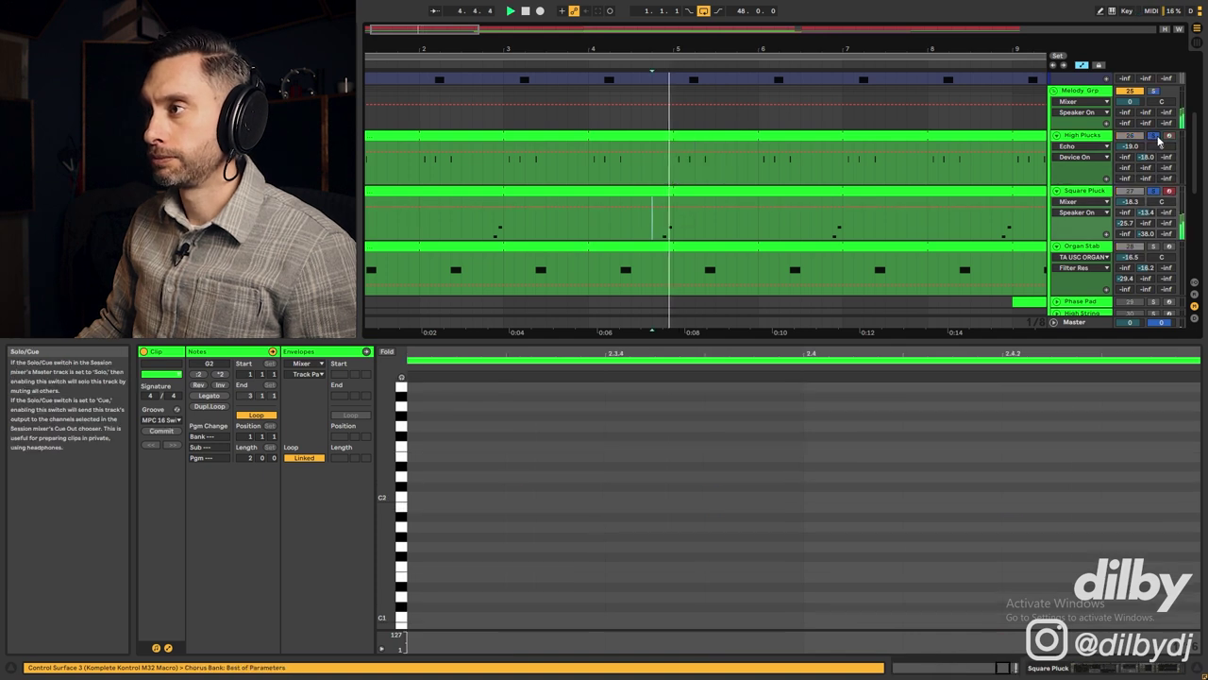
double_click(1091, 196)
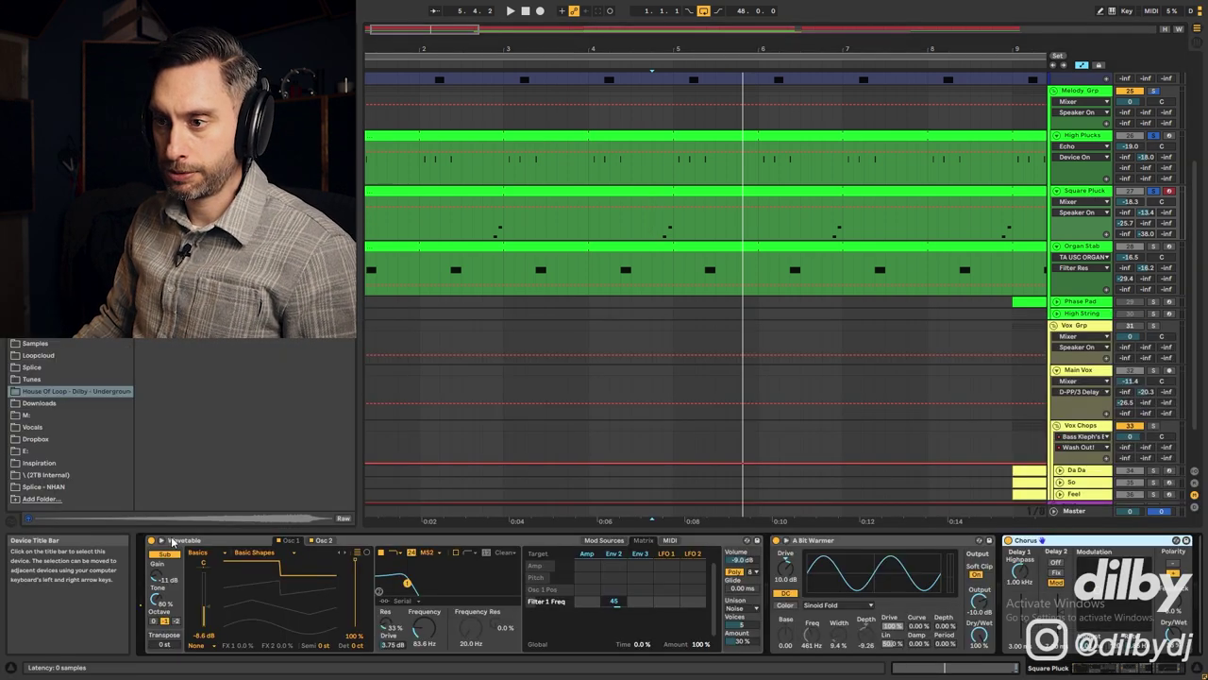
mouse_move(1117, 669)
mouse_down()
mouse_move(1165, 670)
mouse_move(1097, 669)
mouse_move(1124, 669)
mouse_up()
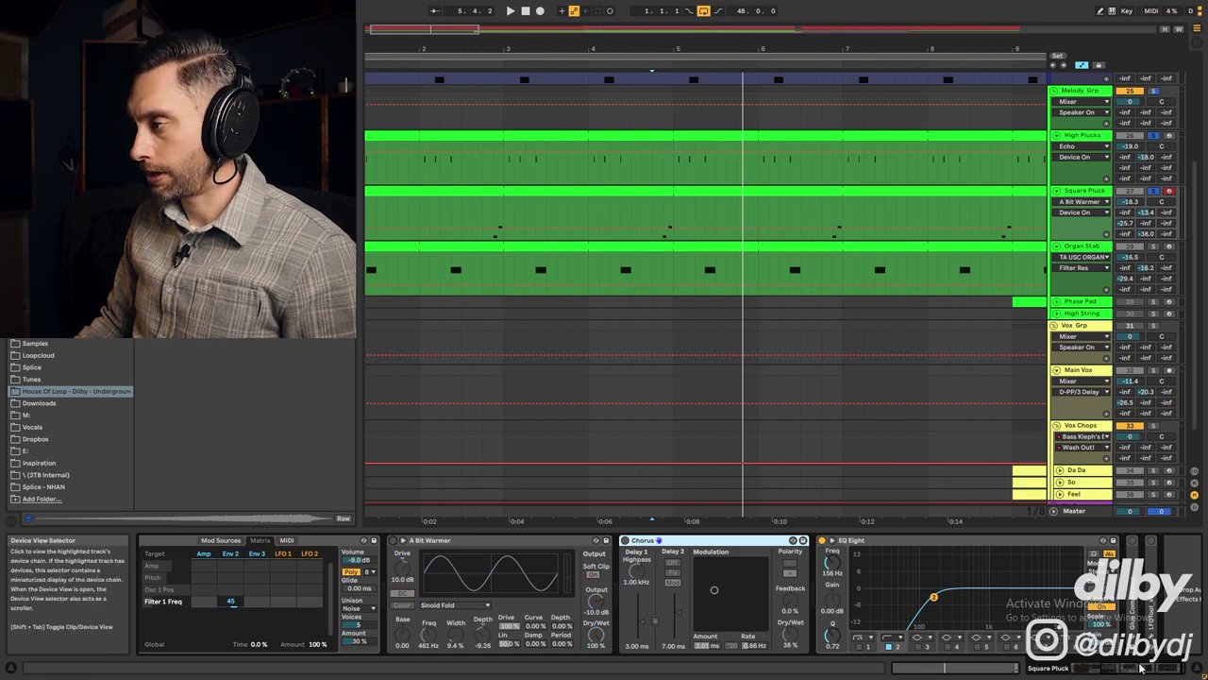
drag(1139, 669, 1097, 669)
click(161, 540)
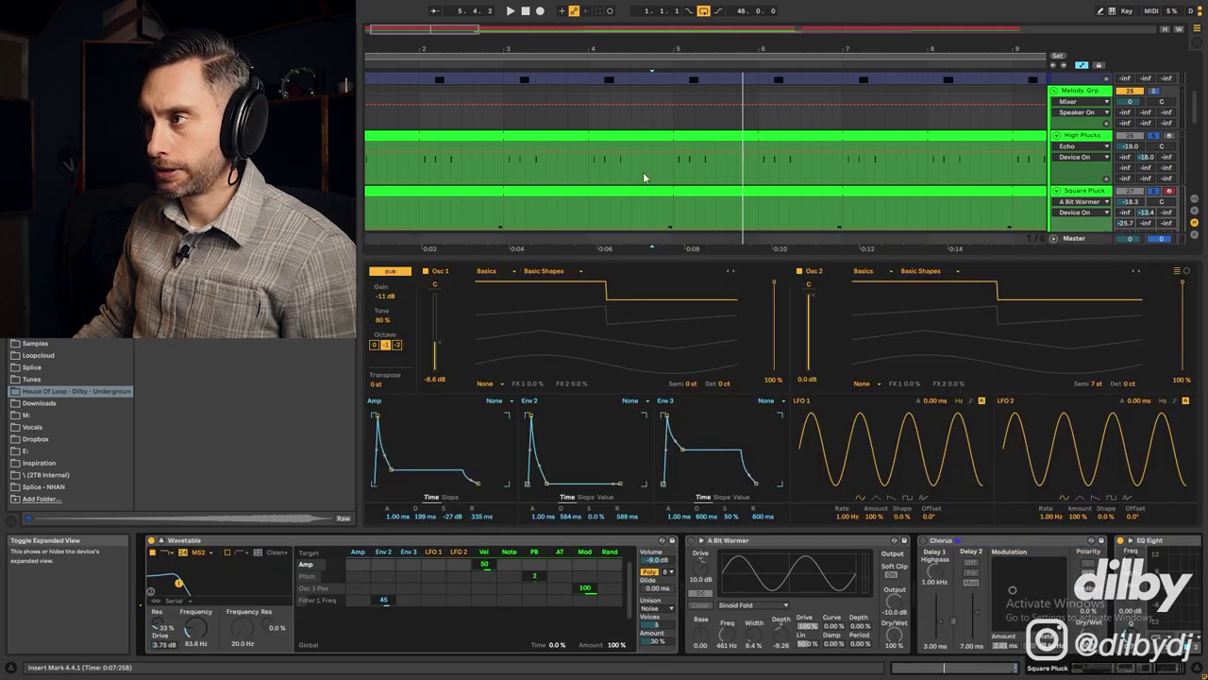
scroll(988, 189, down, 2)
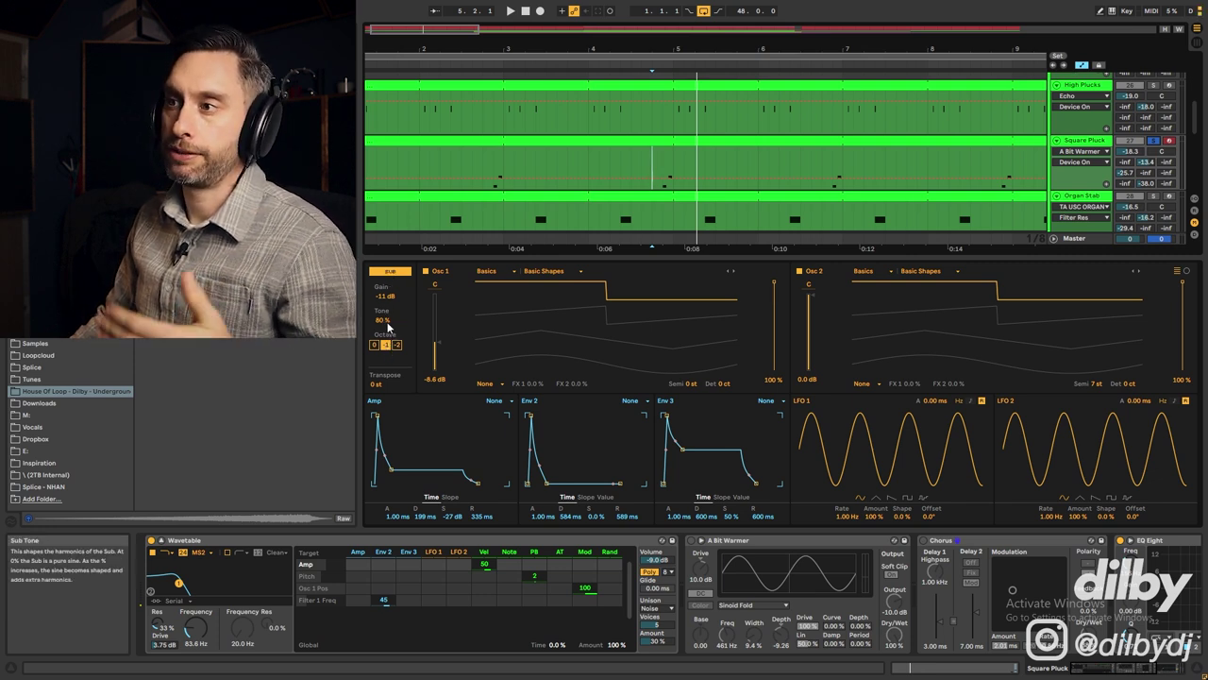
Audition the Square Pluck with Wavetable's sub oscillator and filter 1 each switched off and back on, ending at A Bit Warmer
click(206, 598)
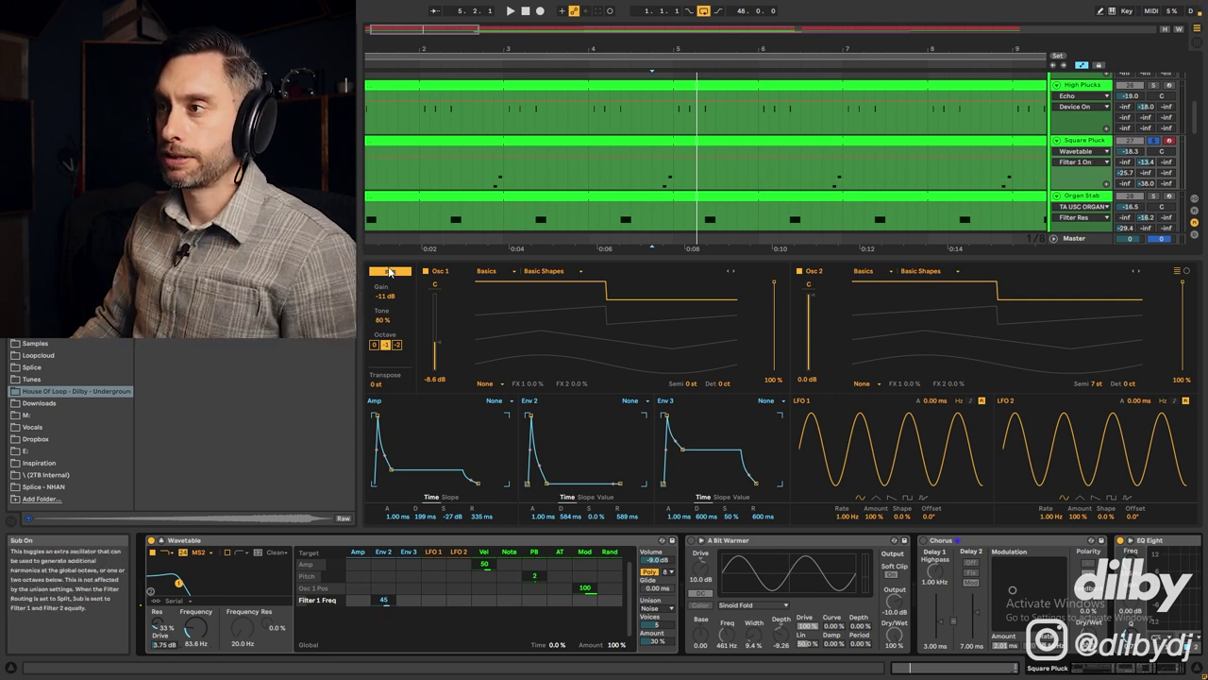
click(390, 272)
key(space)
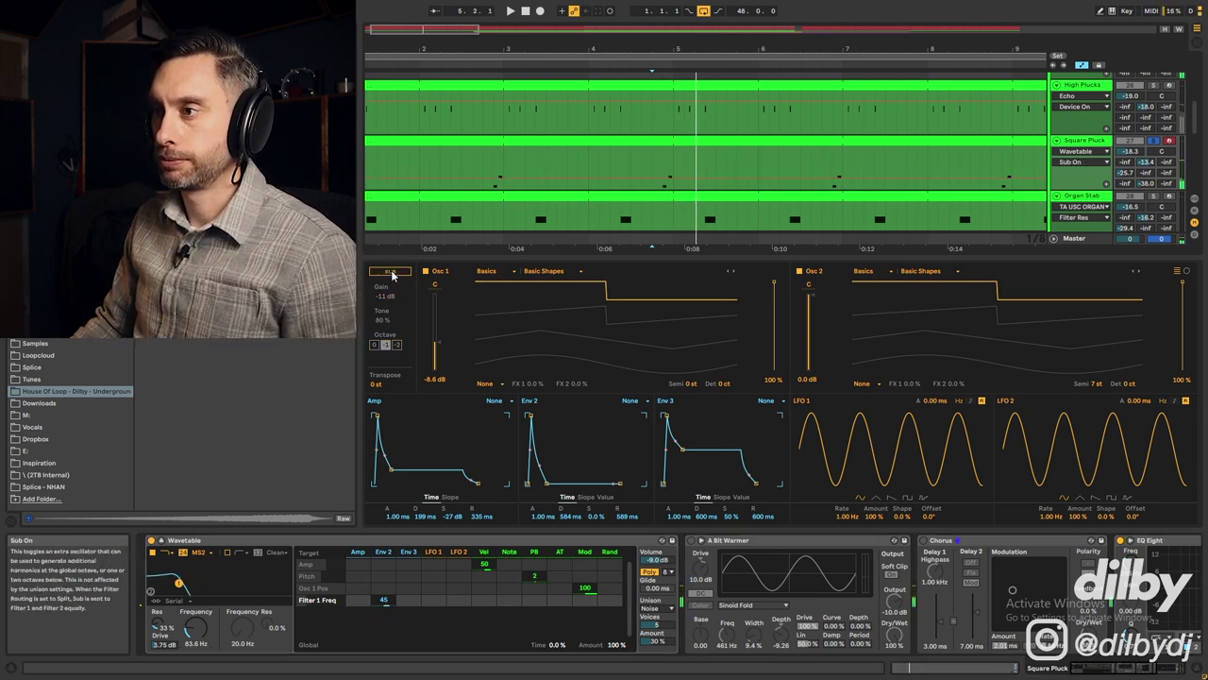
click(390, 272)
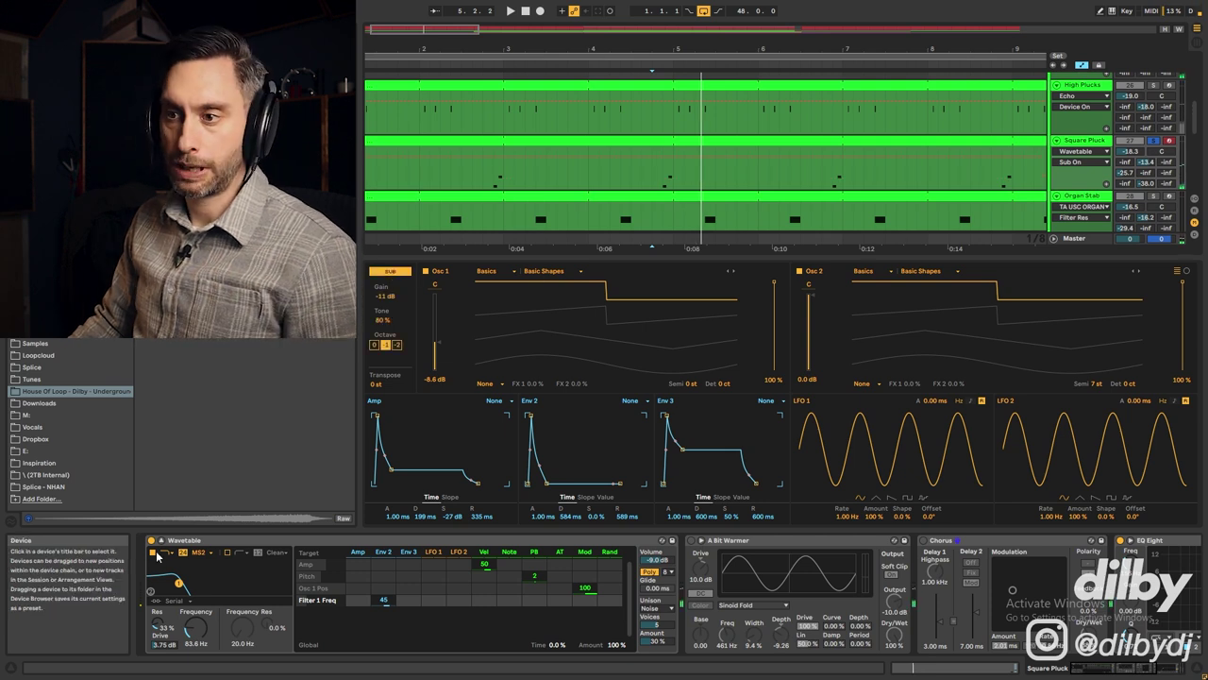
click(152, 554)
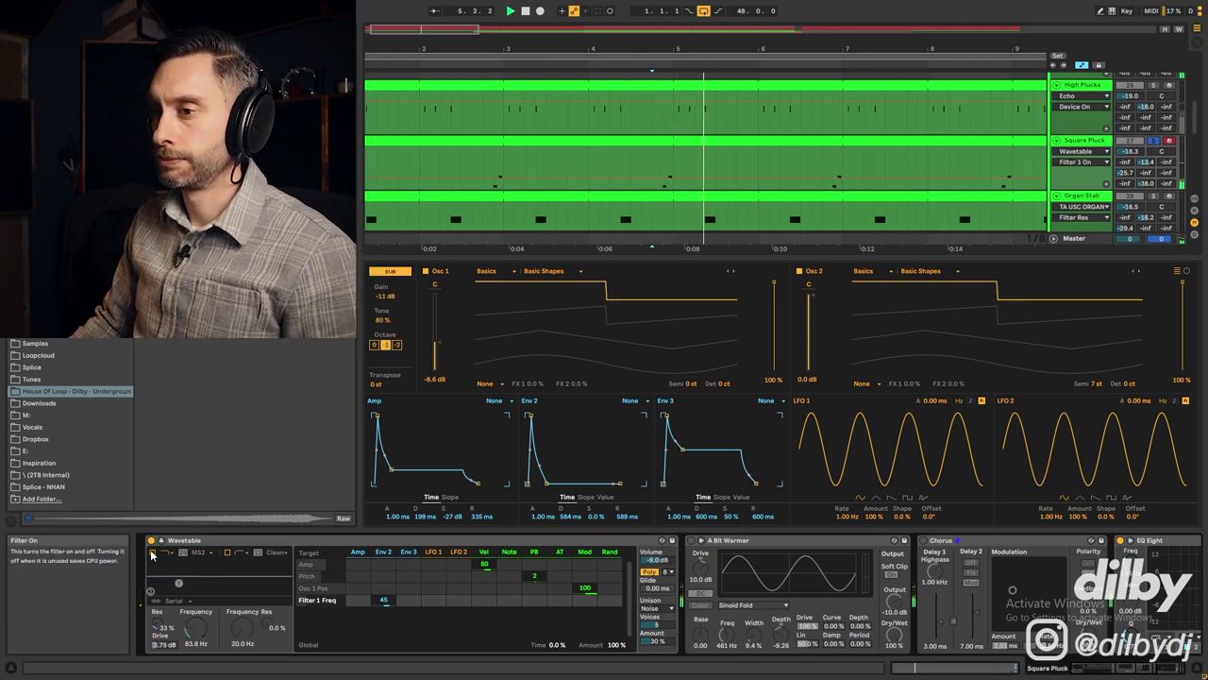
click(152, 554)
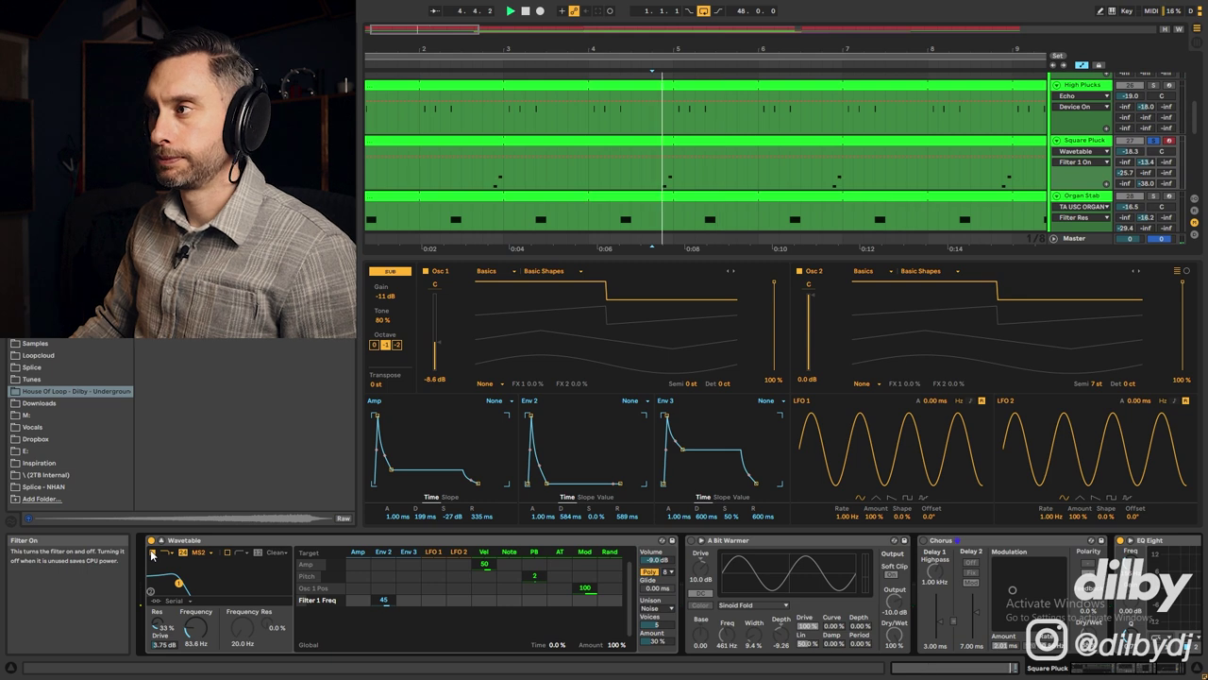
click(750, 562)
key(space)
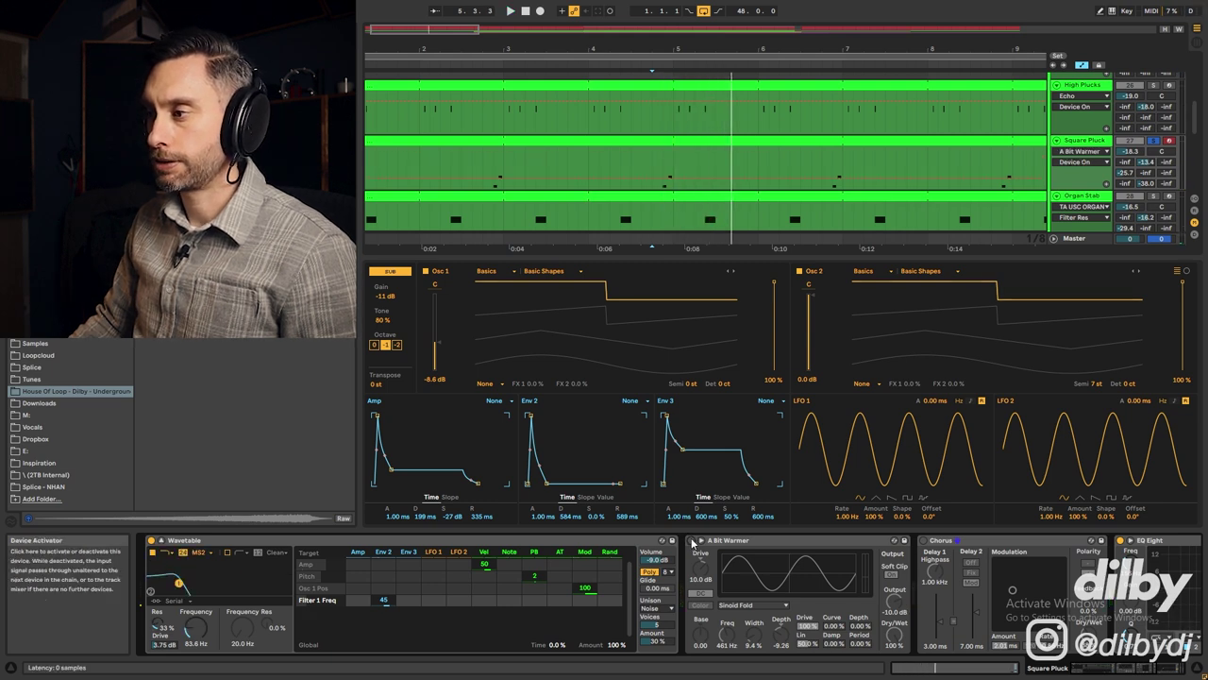
Audition the Square Pluck with Chorus switched back on and show the rest of its device chain
click(923, 541)
click(630, 242)
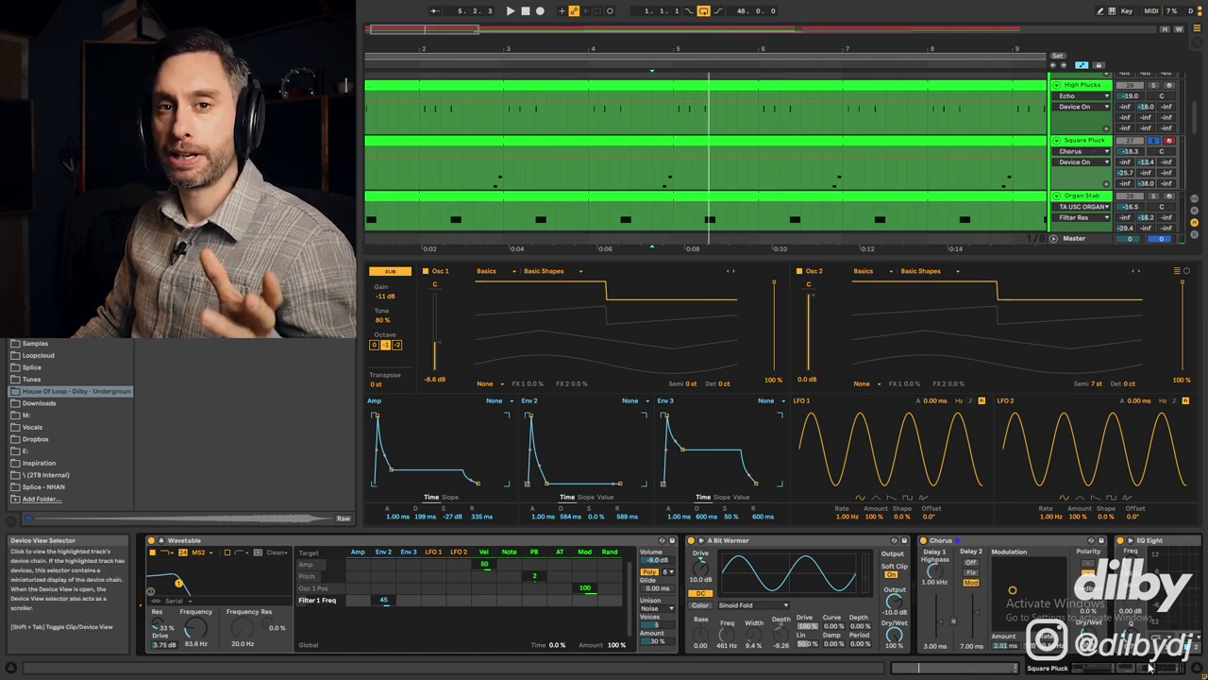
click(1149, 666)
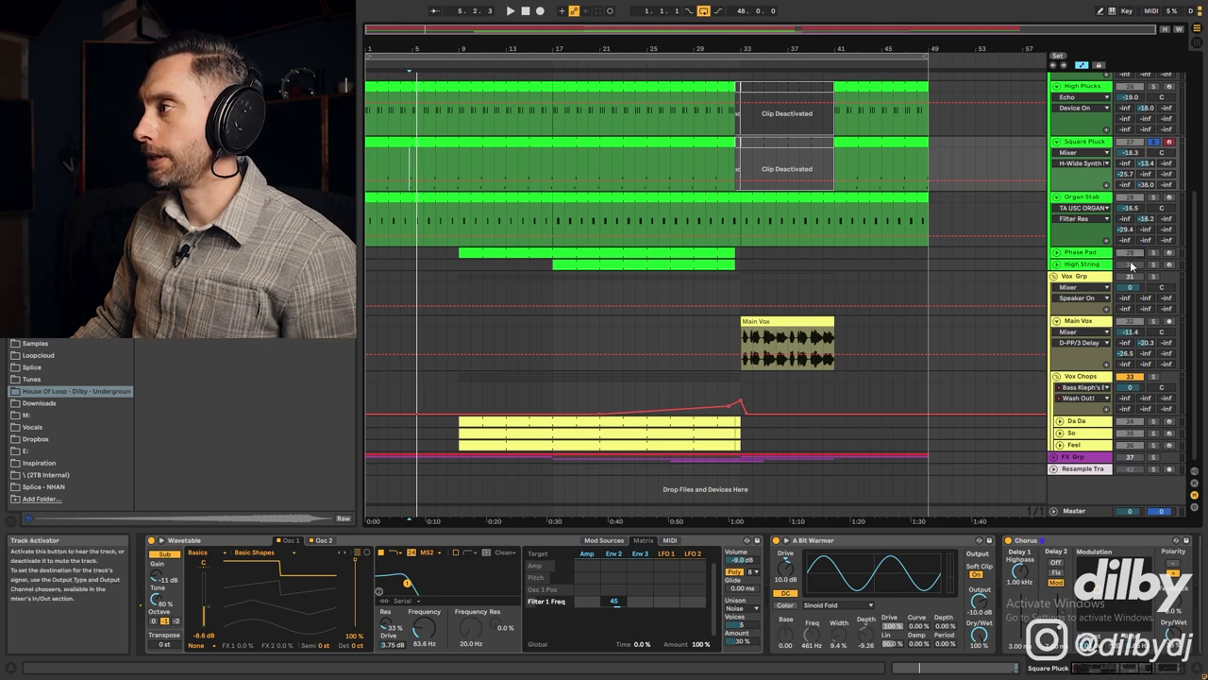
Unfold the Phase Pad track, open its clip's notes and show the track's device chain
click(1057, 252)
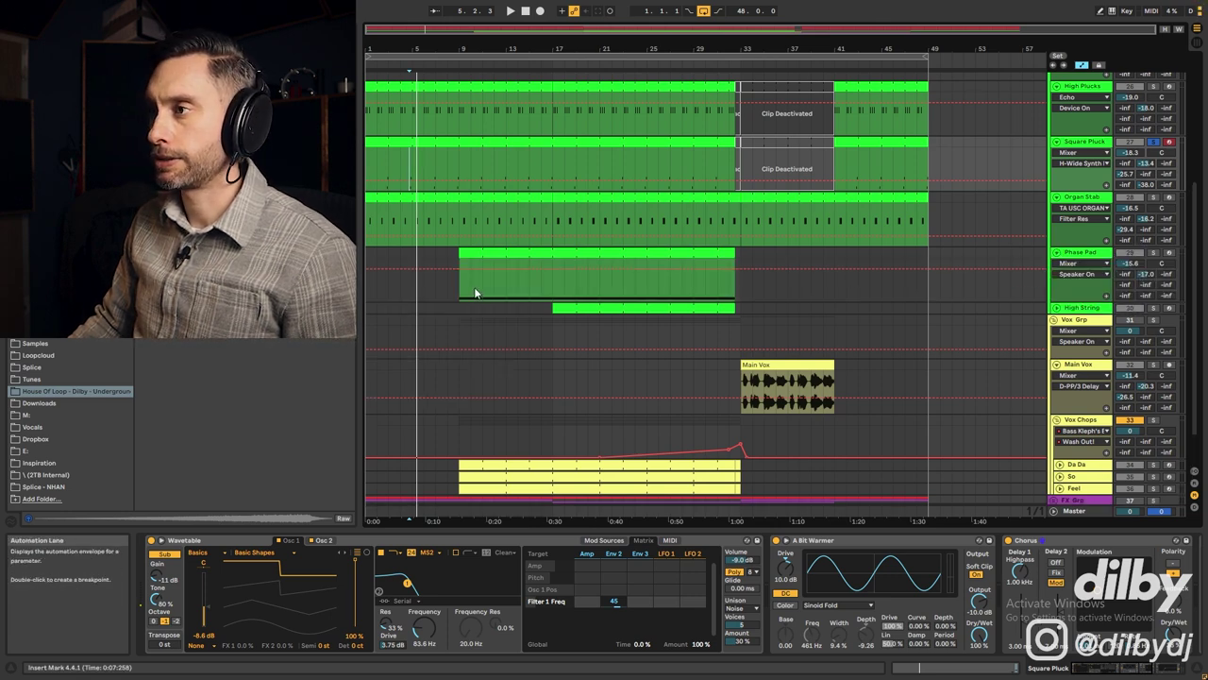
double_click(501, 250)
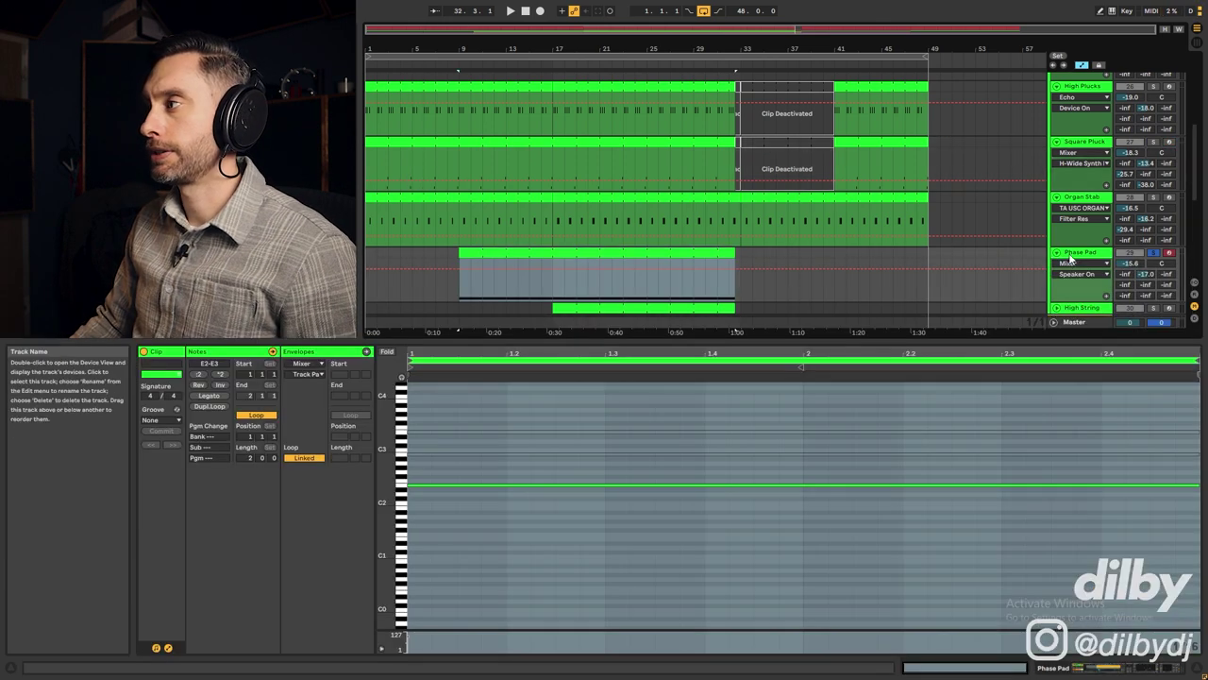
double_click(1071, 253)
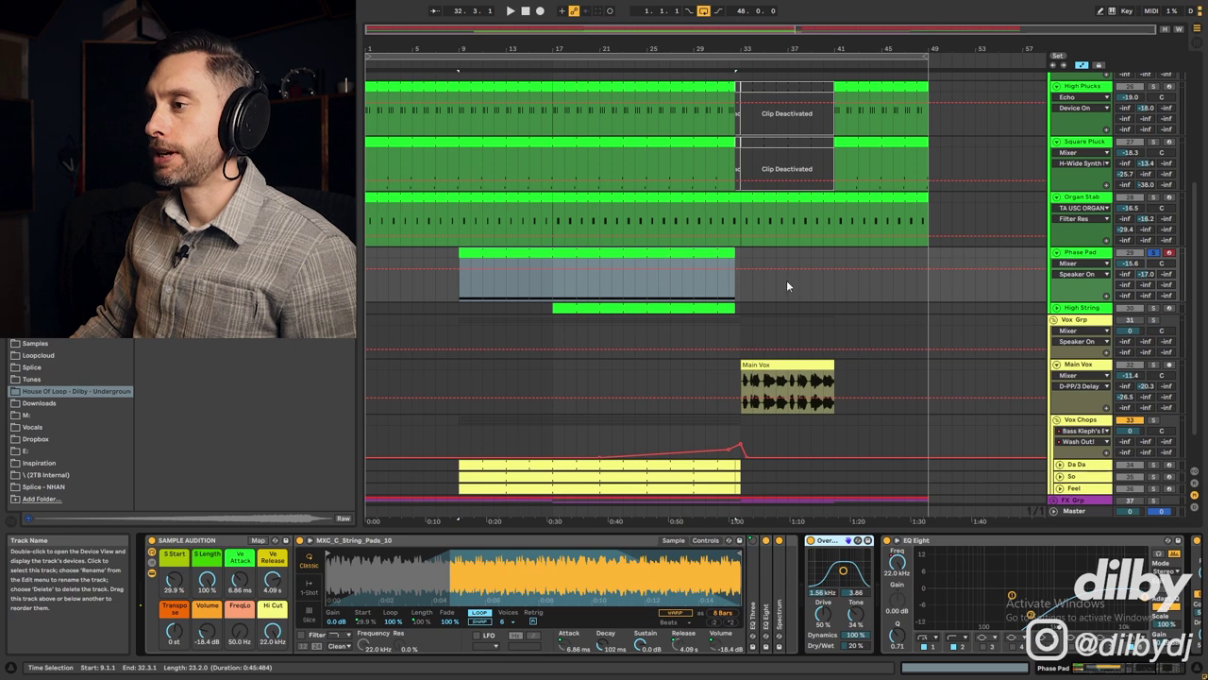
Play the soloed Phase Pad from 16.1.1 and select its clip
click(543, 292)
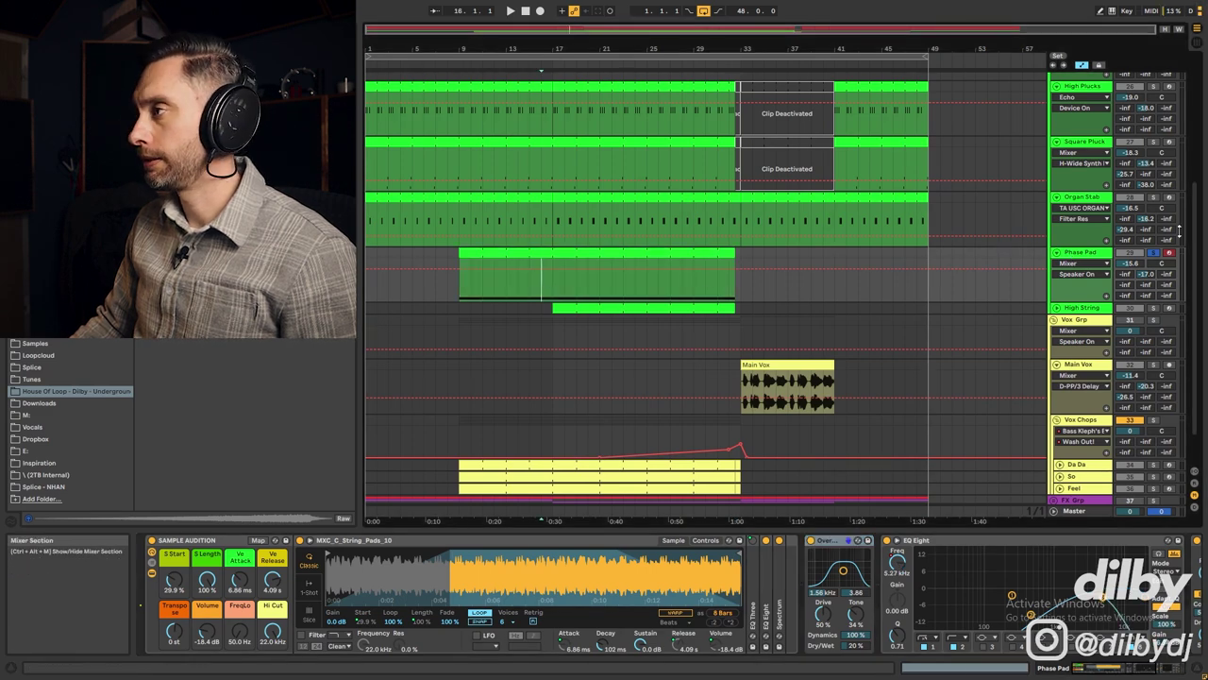
key(space)
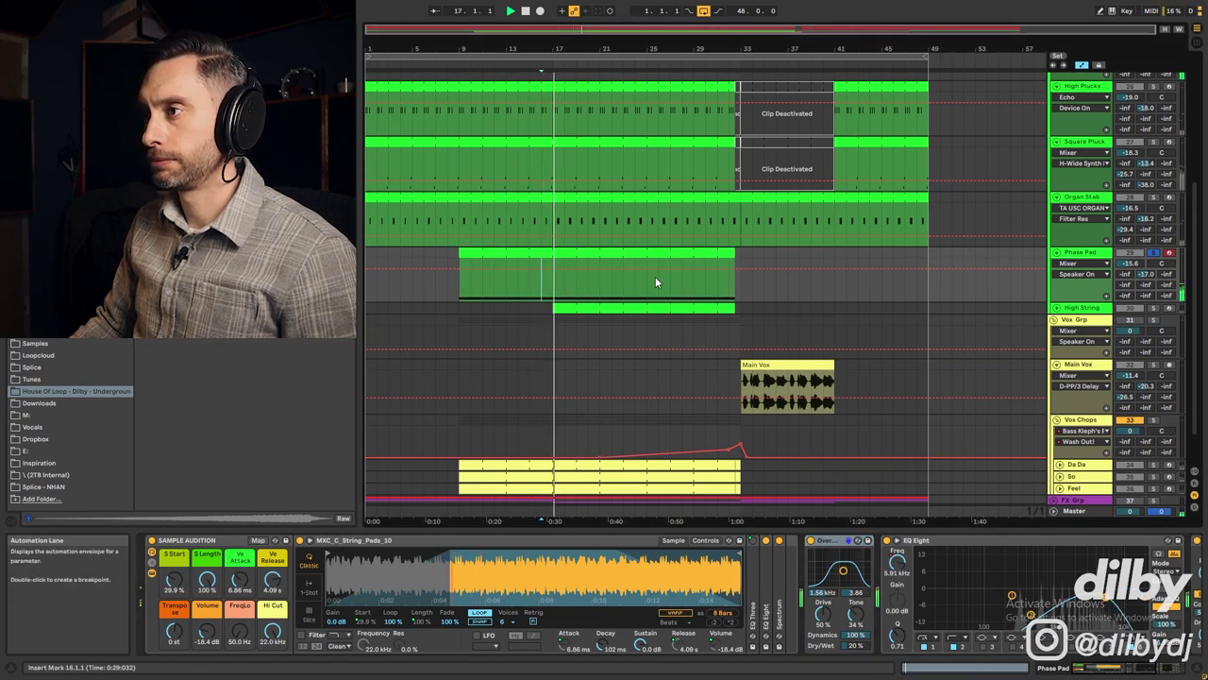
click(707, 251)
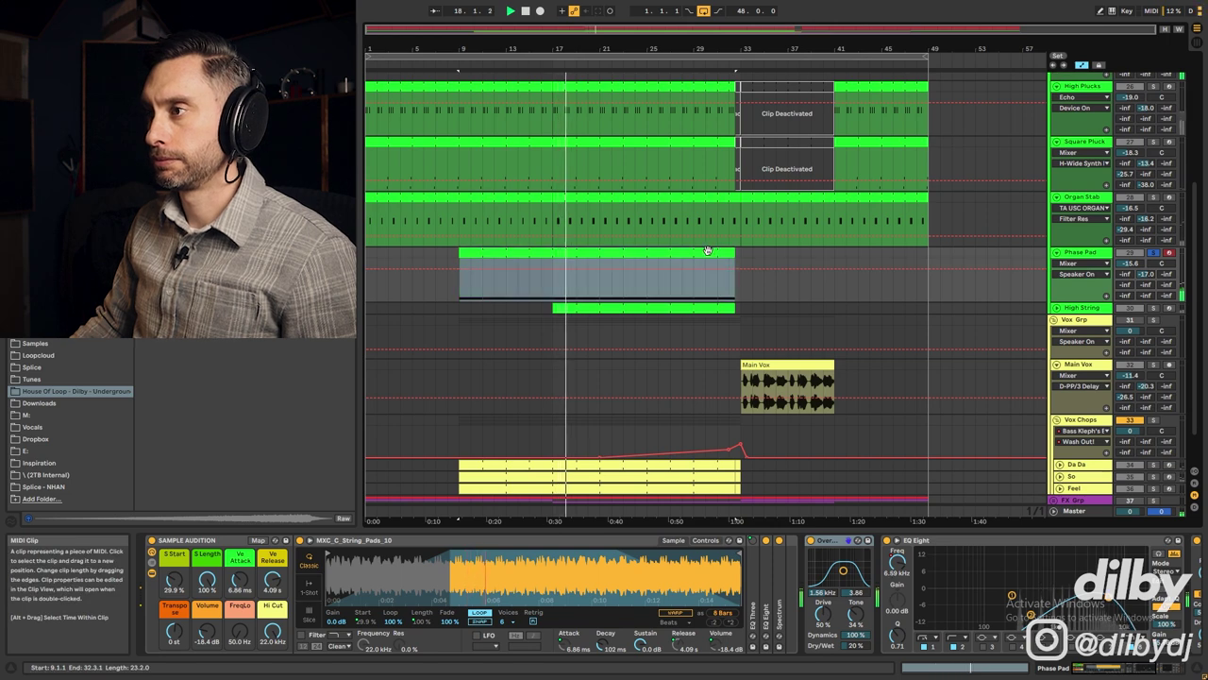
key(space)
Select the Phase Pad's range from 9.1.1 to 17.1.1, followed by the range from 17.1.1 to 33.1.1
drag(460, 283, 522, 293)
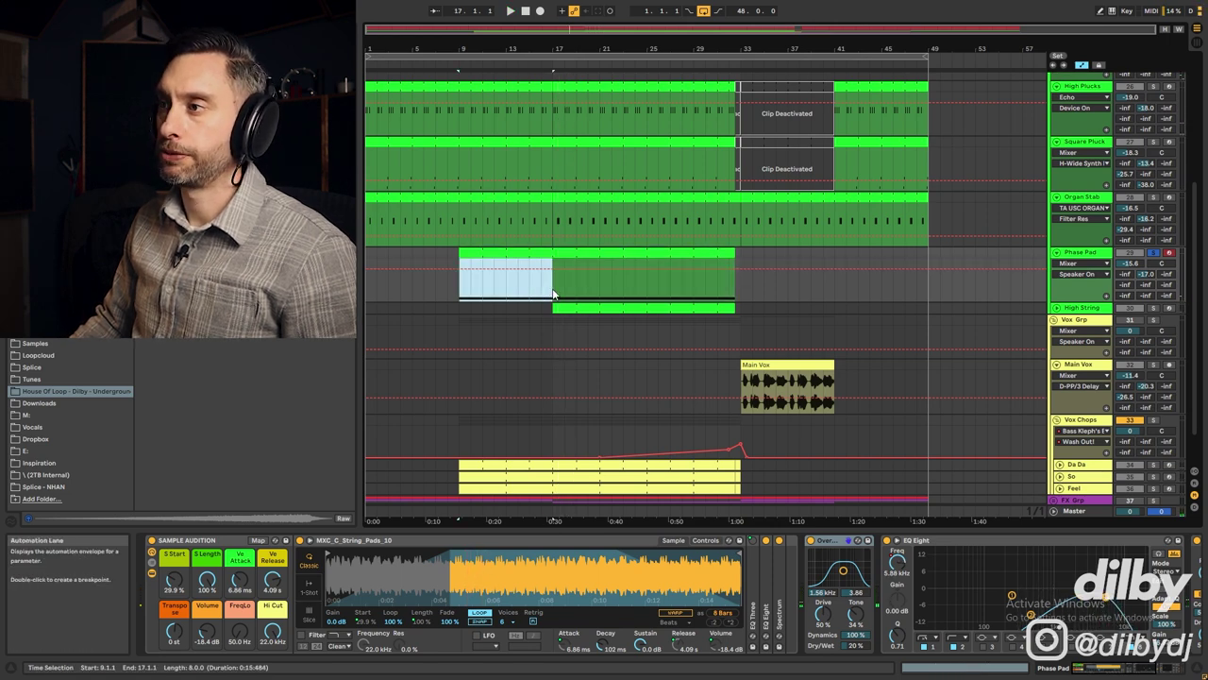
scroll(554, 295, up, 3)
drag(556, 352, 734, 346)
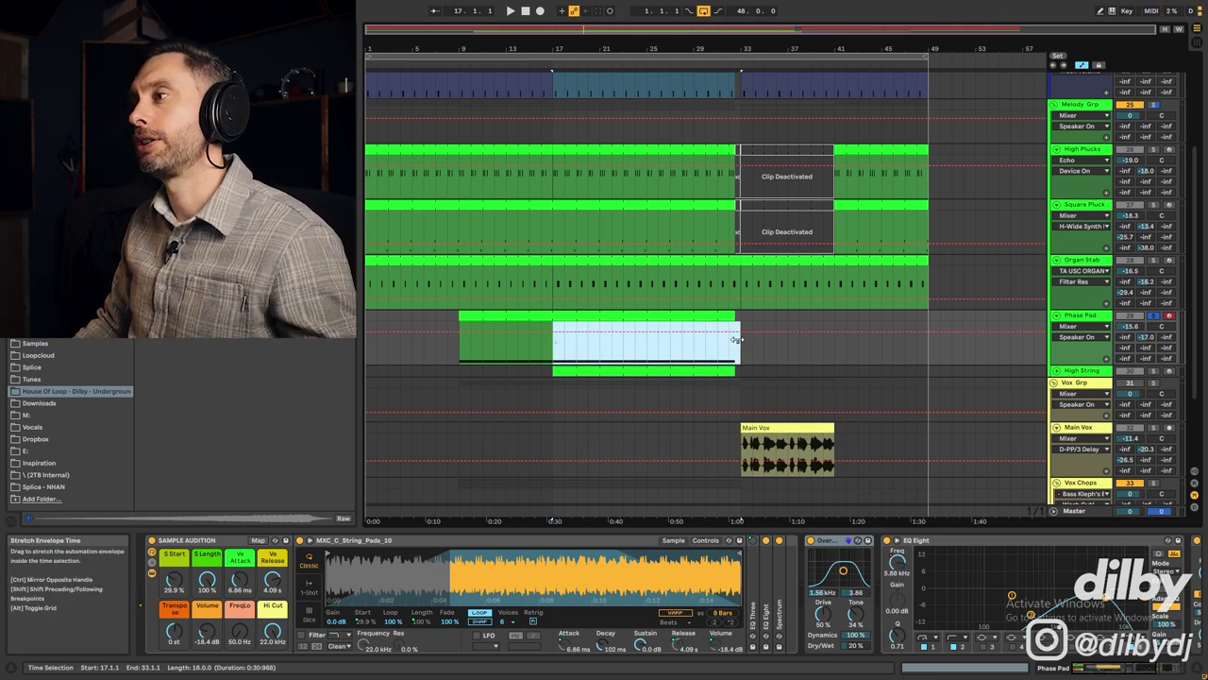
scroll(973, 373, down, 3)
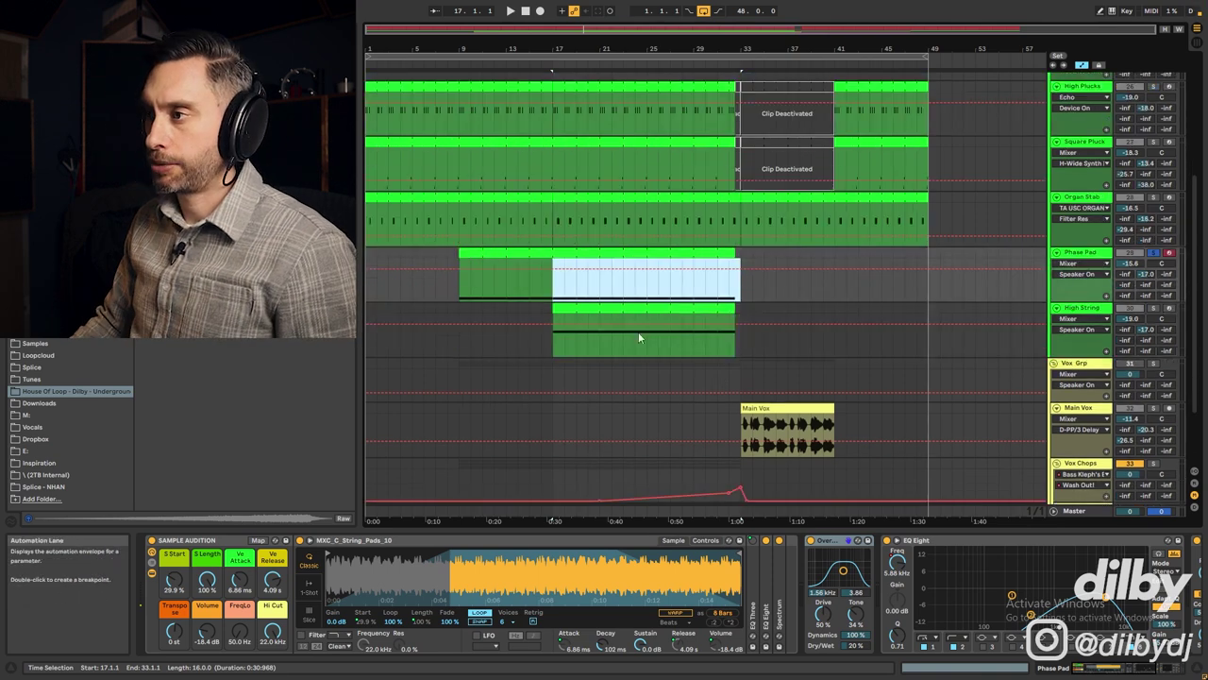
Select the High String clip, solo its track and play it from 17.1.1
click(615, 308)
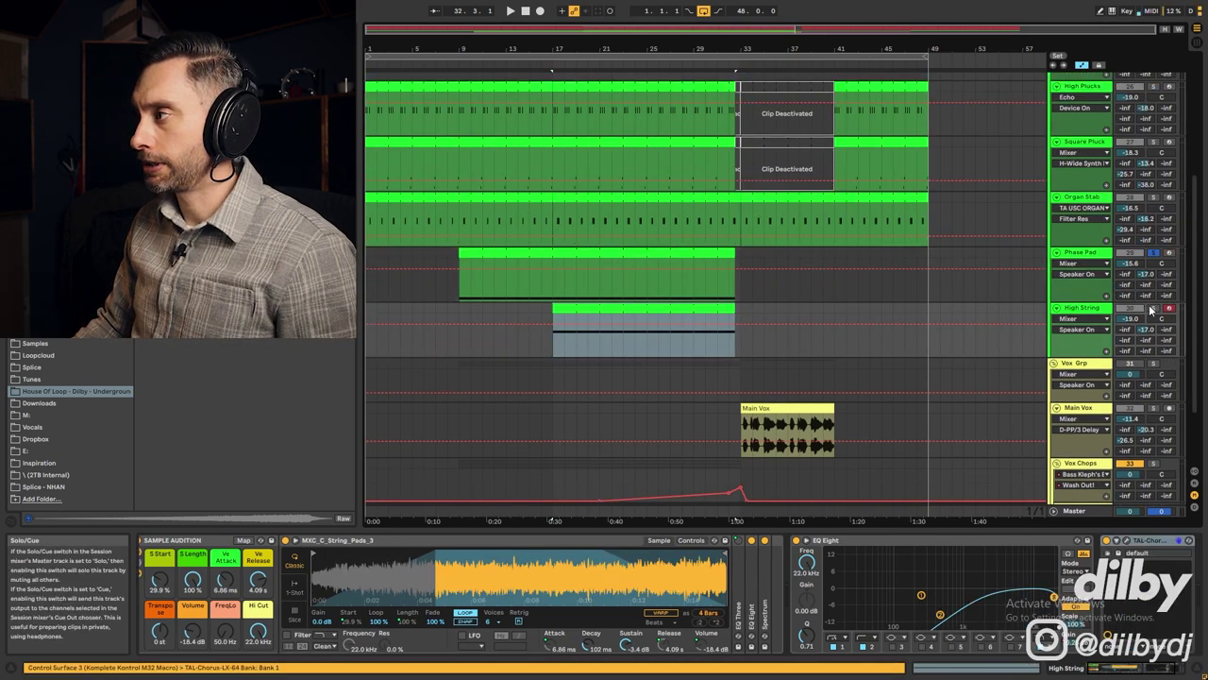
key(space)
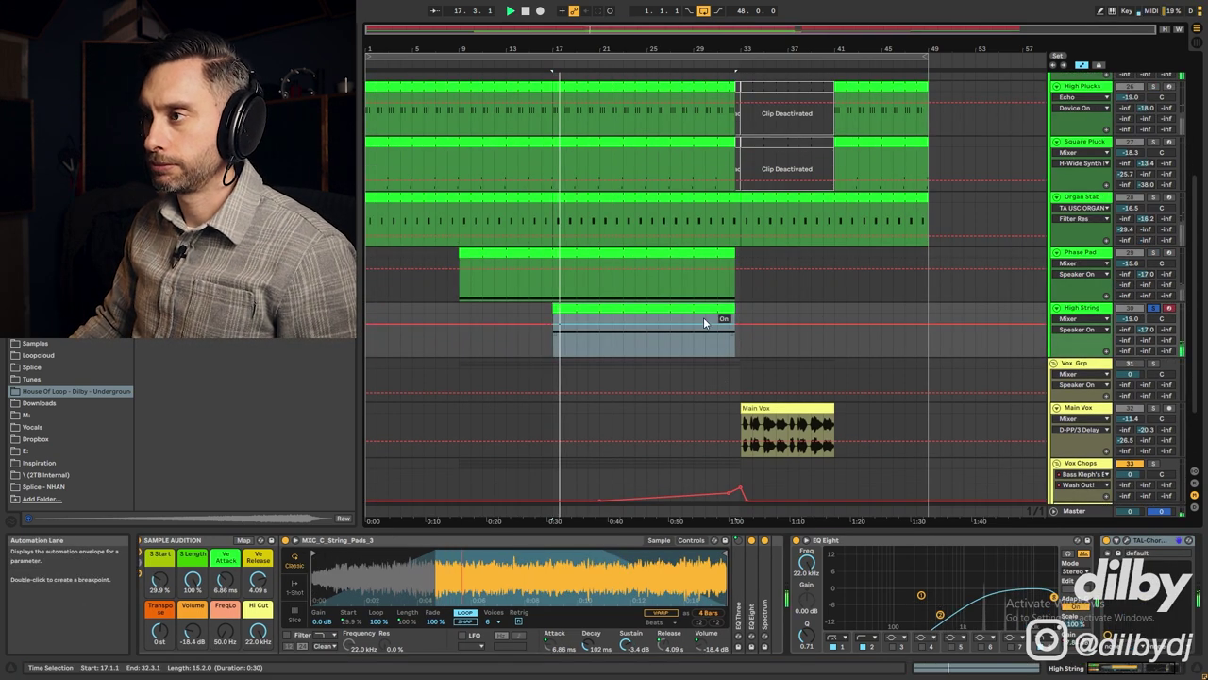
key(space)
Open the High String clip's notes and play it with Phase Pad also soloed, from 17.1.1 and from 29.1.1
double_click(666, 307)
click(528, 455)
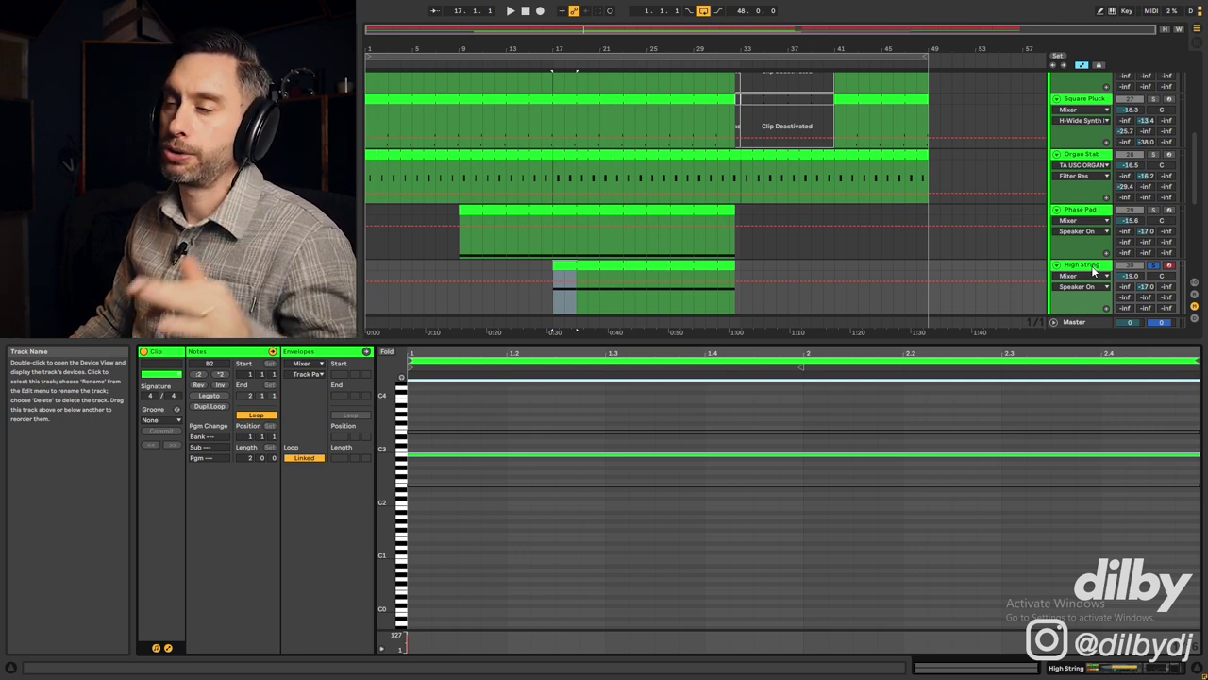
key(space)
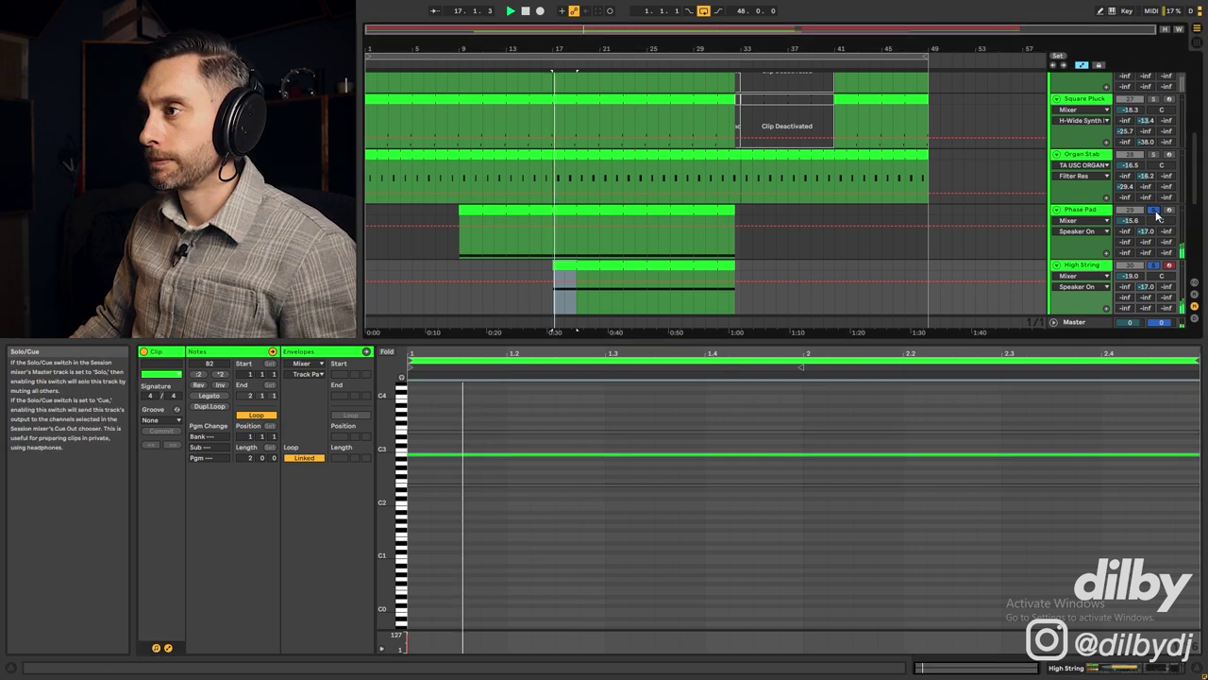
click(695, 302)
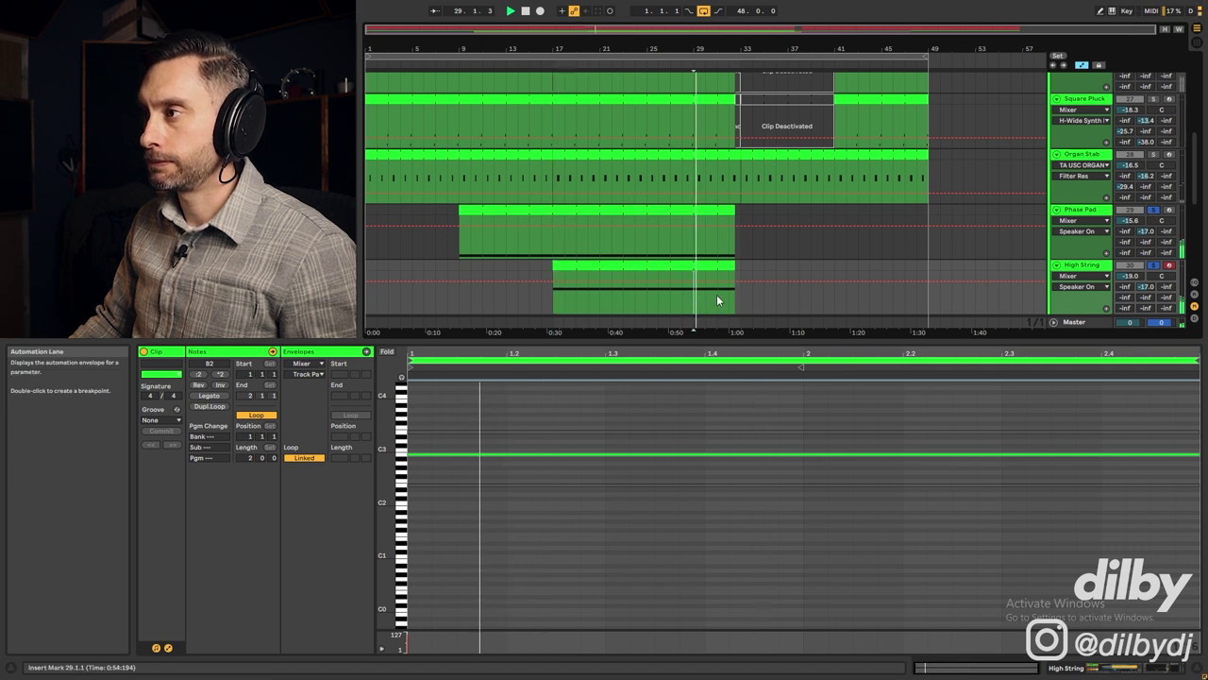
click(1155, 265)
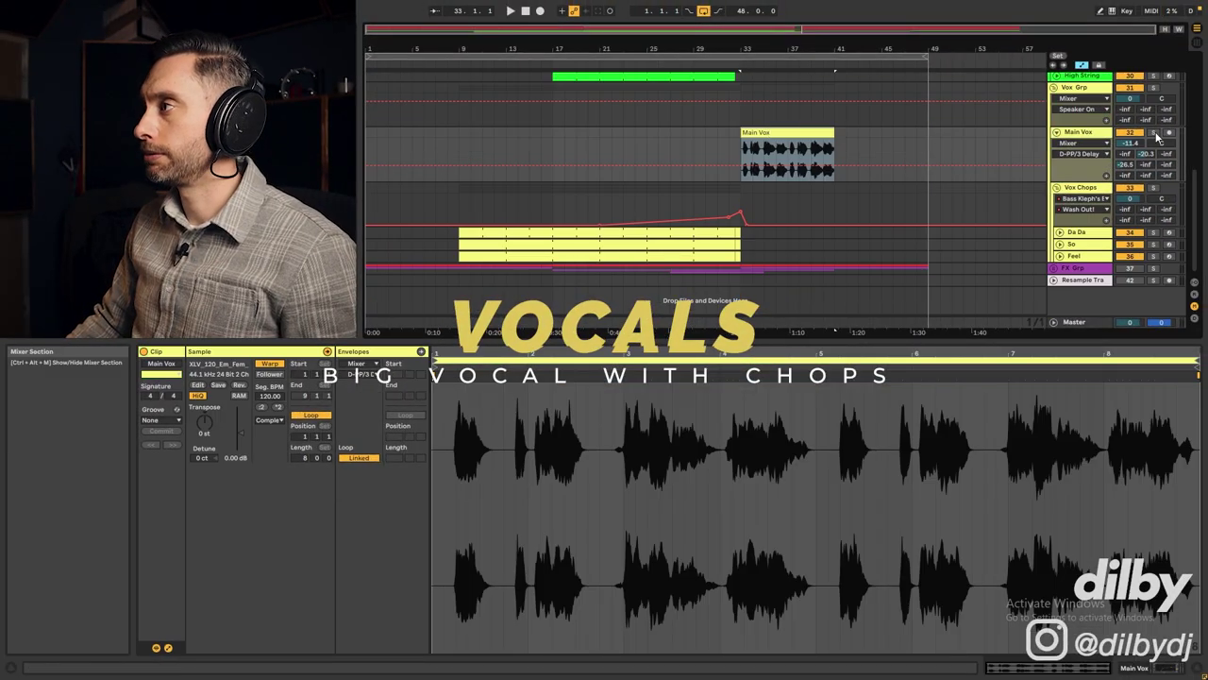
Solo the Main Vox track, show its device chain and play its clip from 33.1.1
click(1155, 132)
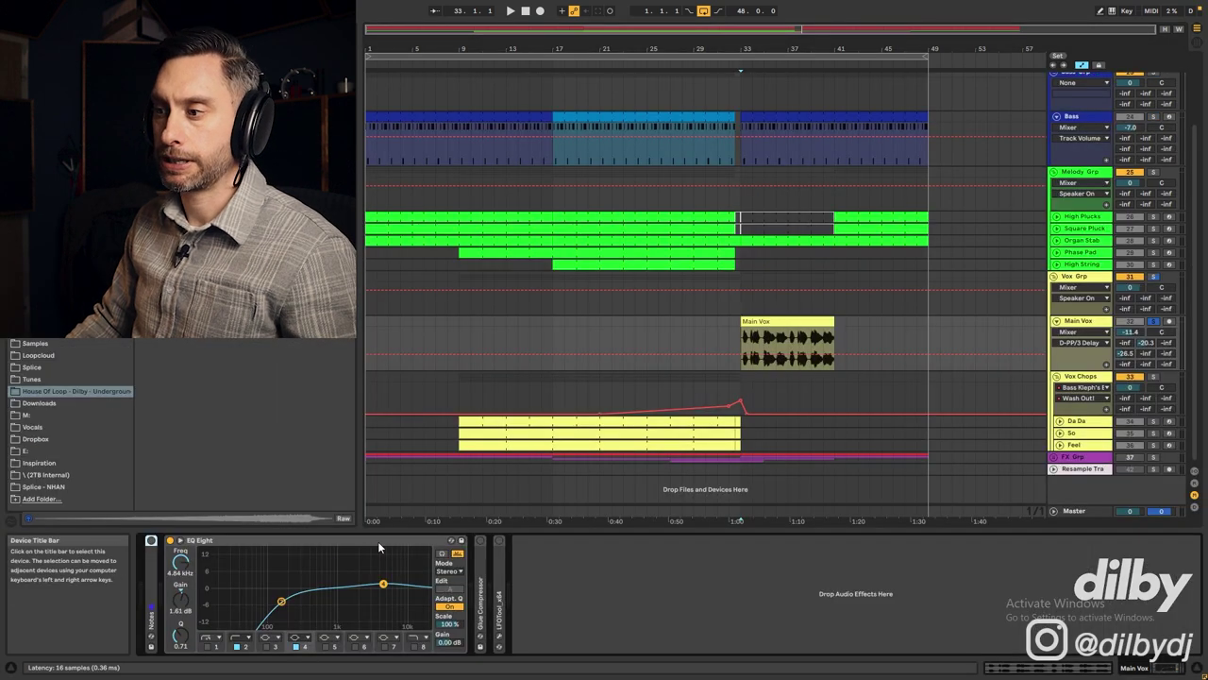
click(773, 321)
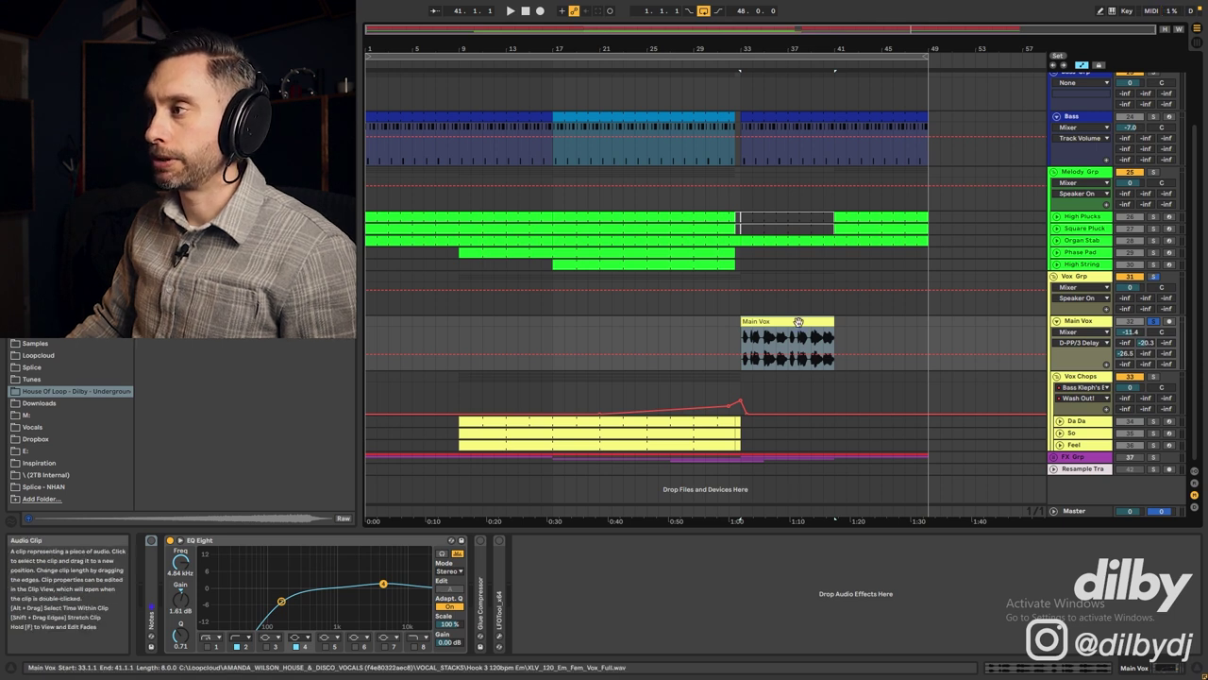
key(space)
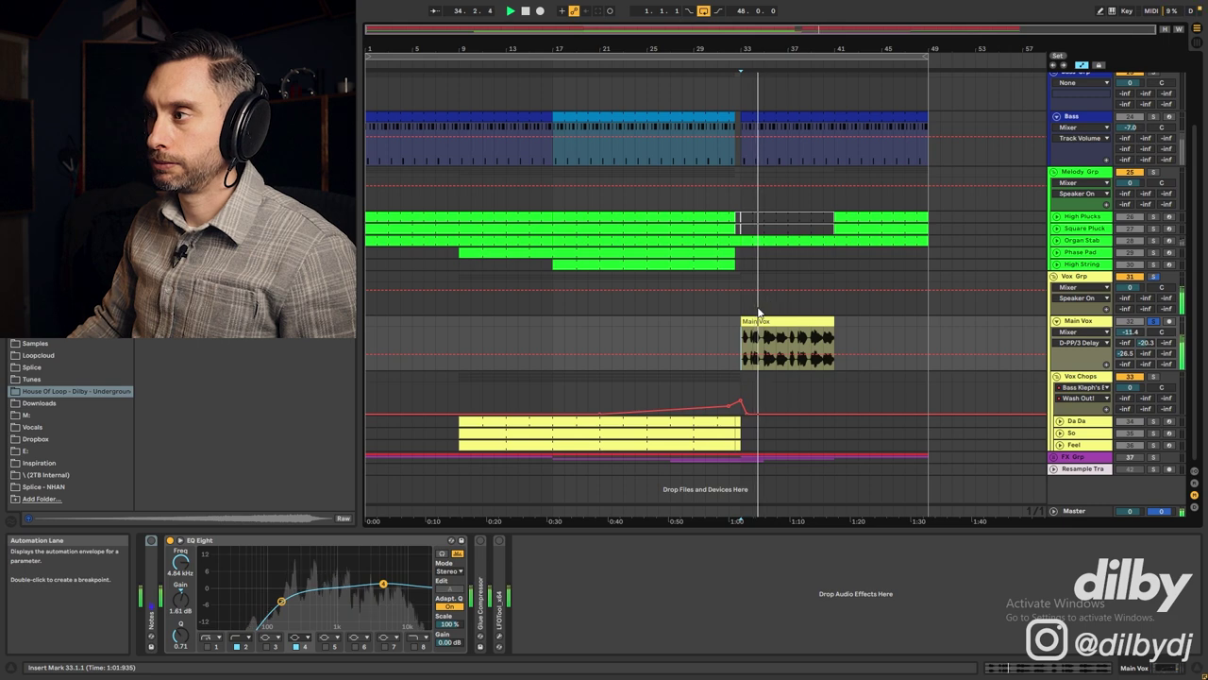
key(space)
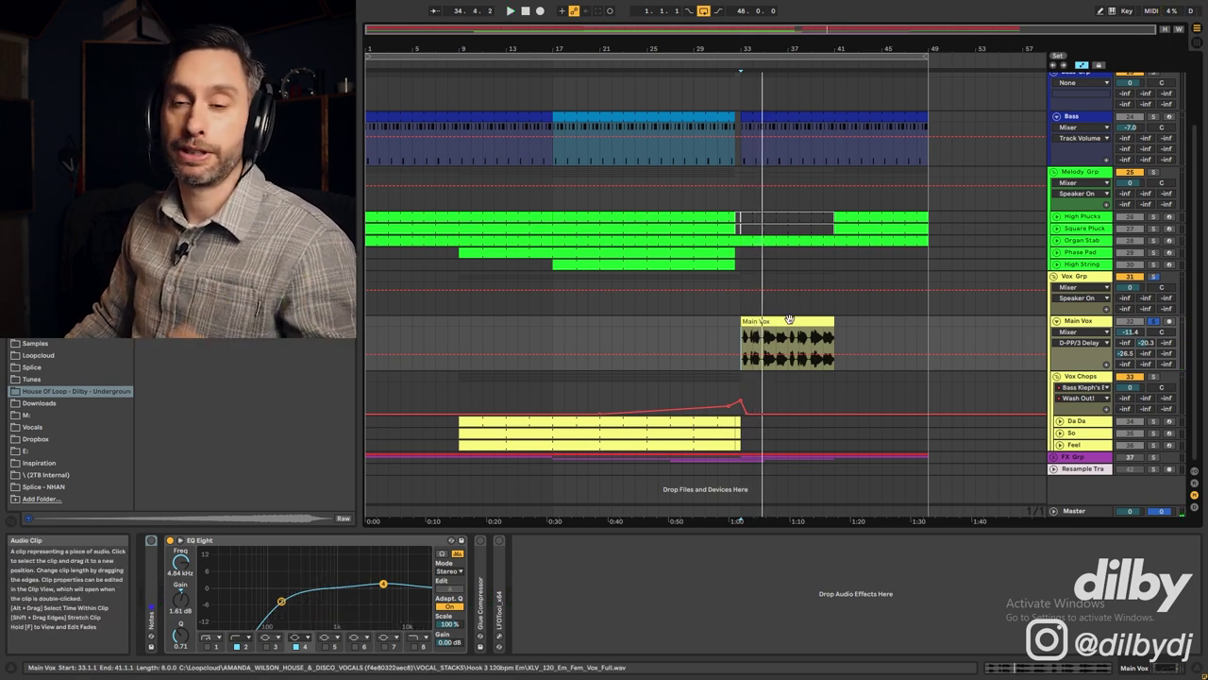
Fold the Main Vox track, open the Da Da clip's notes and play it soloed from 9.1.1
click(1056, 321)
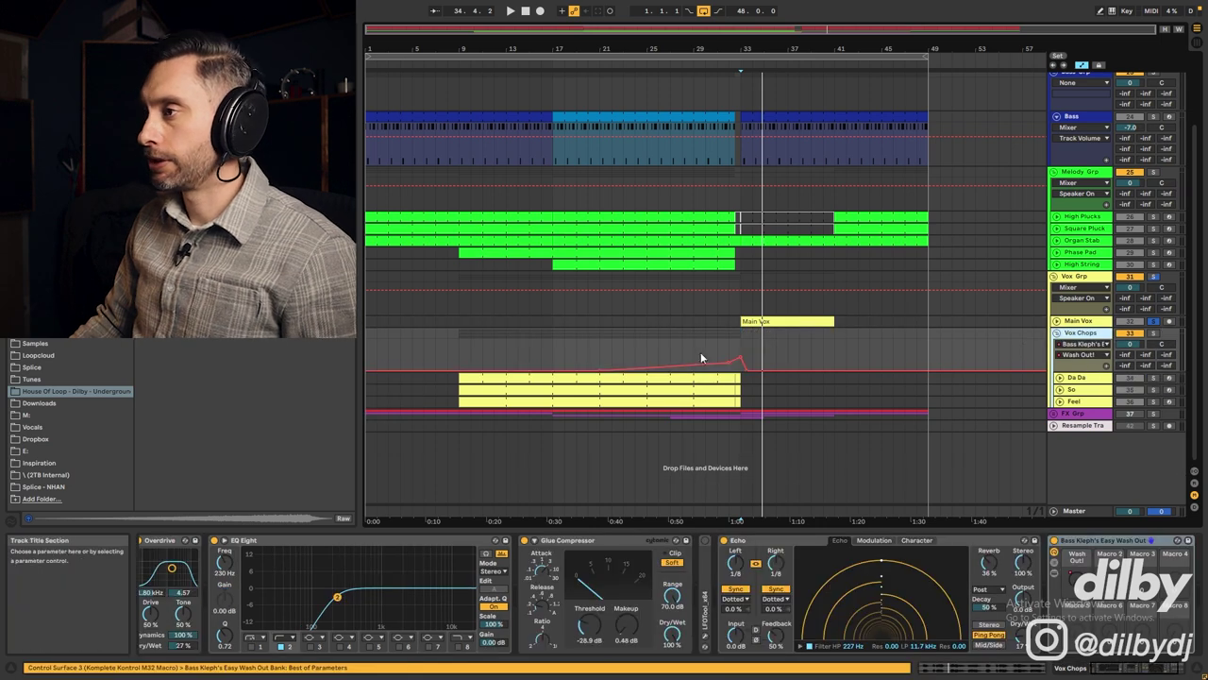
click(478, 377)
double_click(478, 377)
scroll(1022, 253, down, 3)
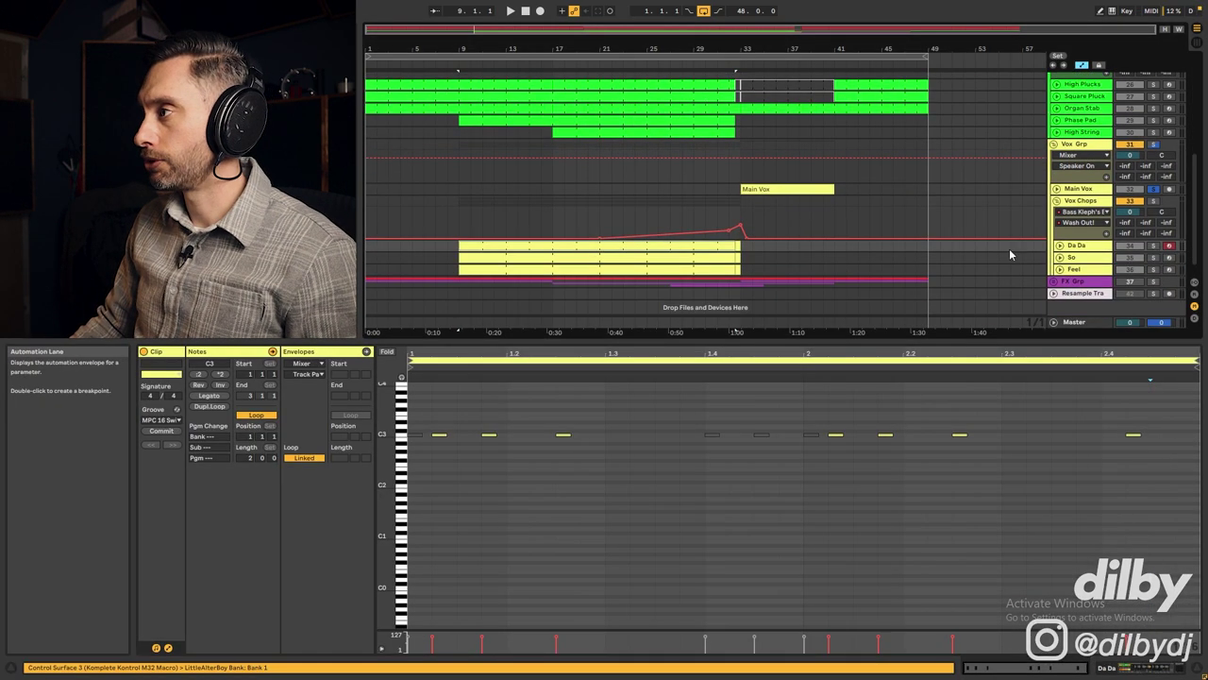
key(space)
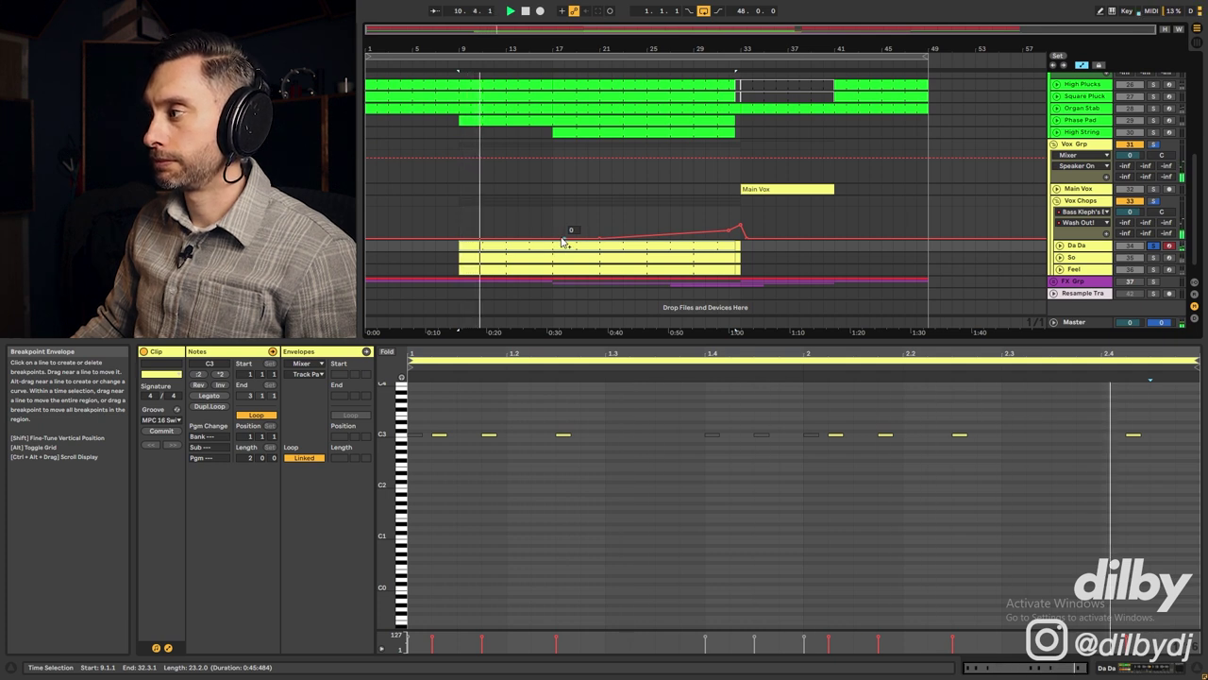
key(space)
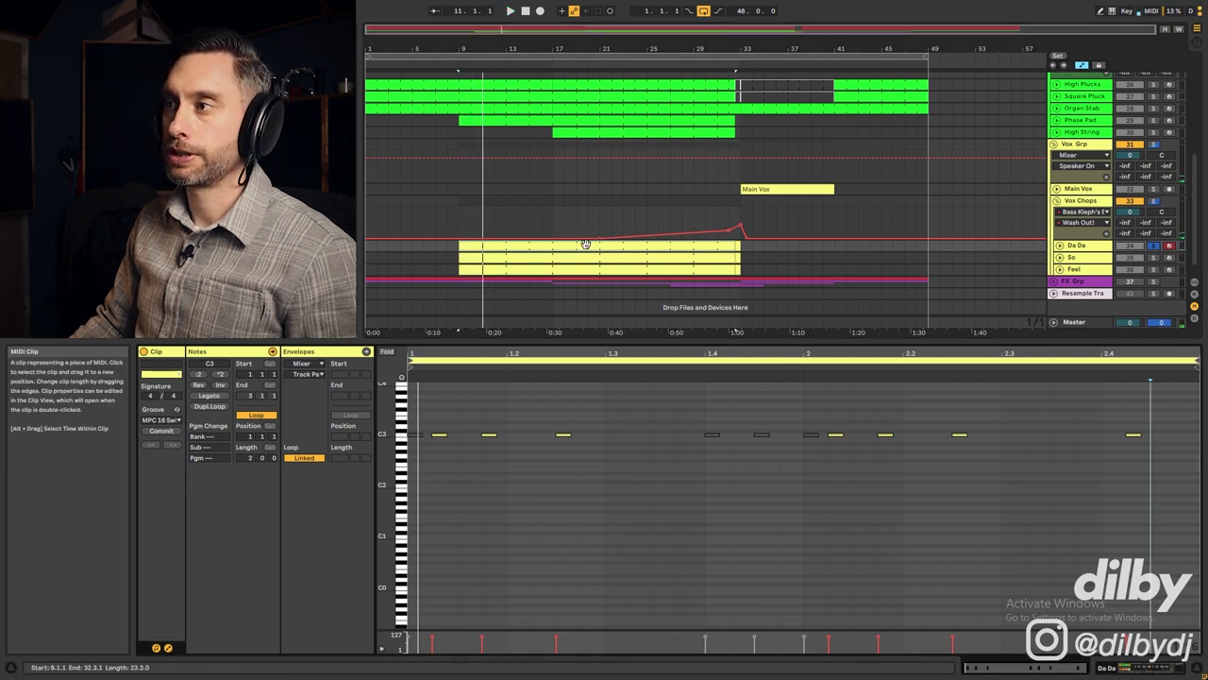
Unfold the Da Da track, show its device chain and open the LittleAlterBoy plug-in window over the arrangement
click(1060, 245)
scroll(667, 224, down, 1)
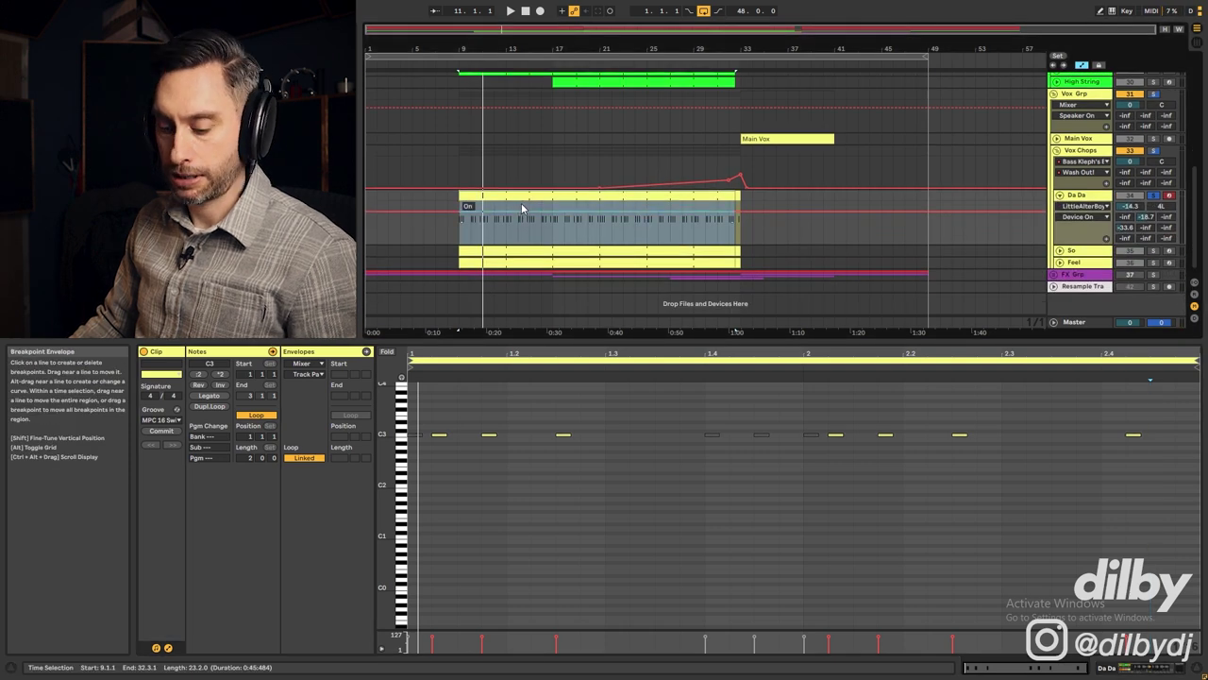
key(shift+Tab)
key(ctrl+alt+b)
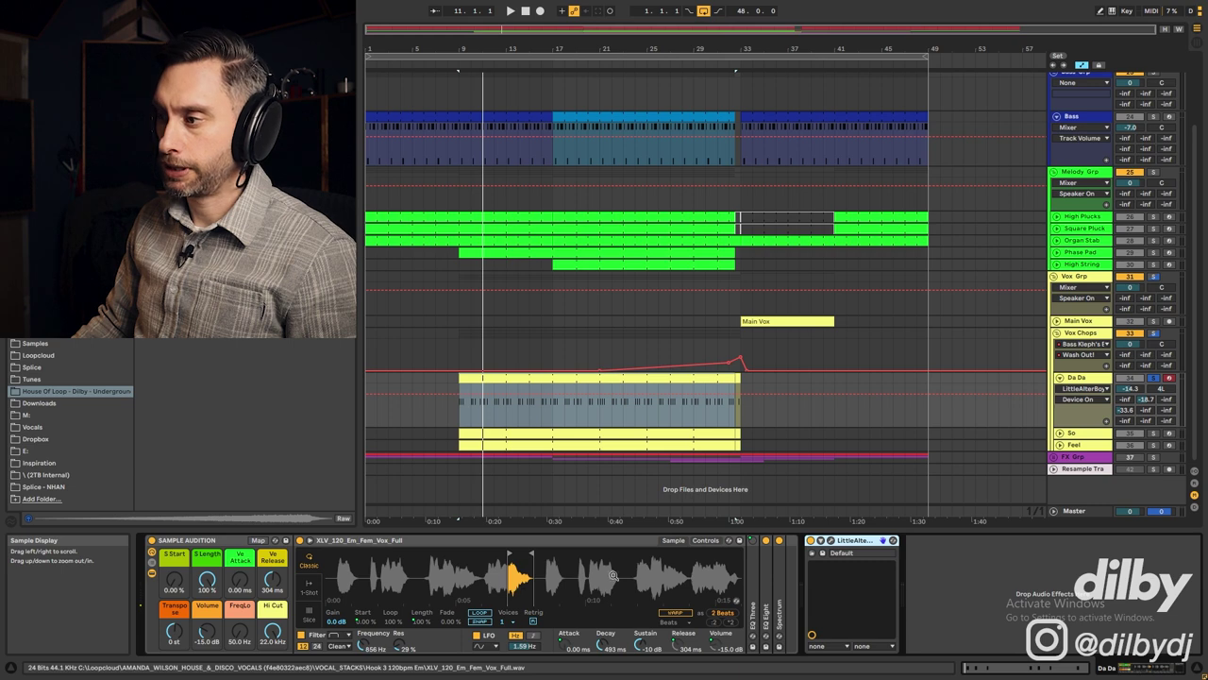
click(831, 546)
drag(367, 61, 788, 288)
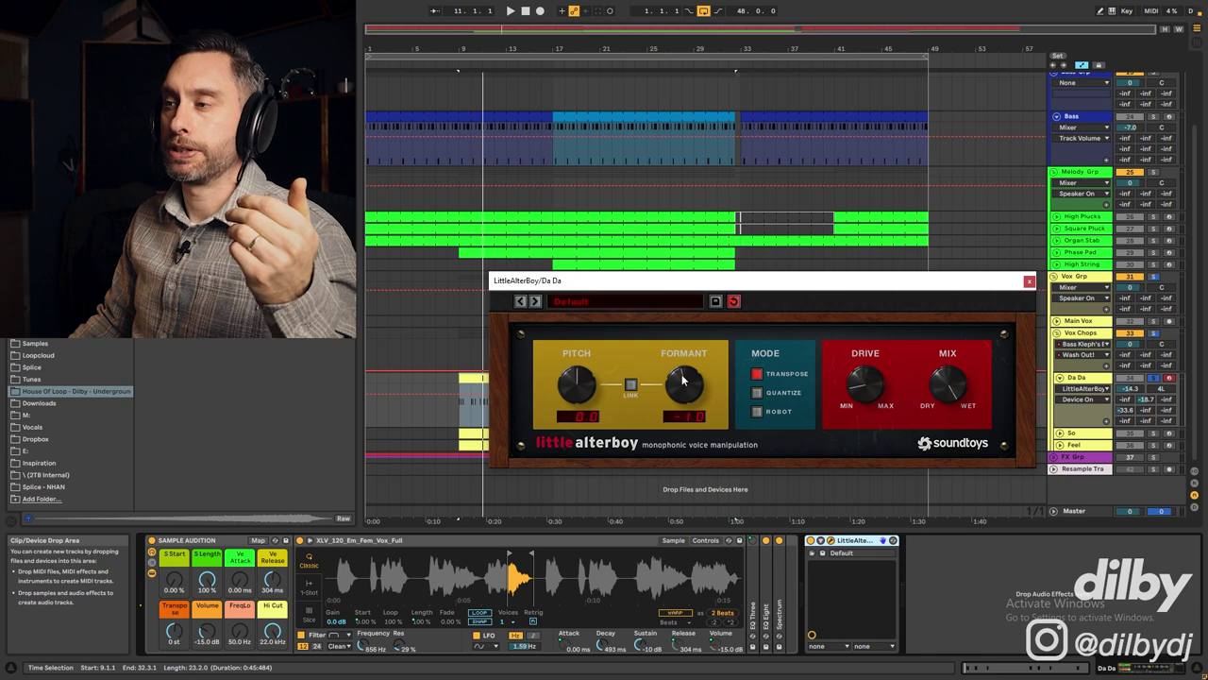
Audition Da Da from bar 9 with LittleAlterBoy switched off and back on, and close the plug-in window
click(810, 542)
key(space)
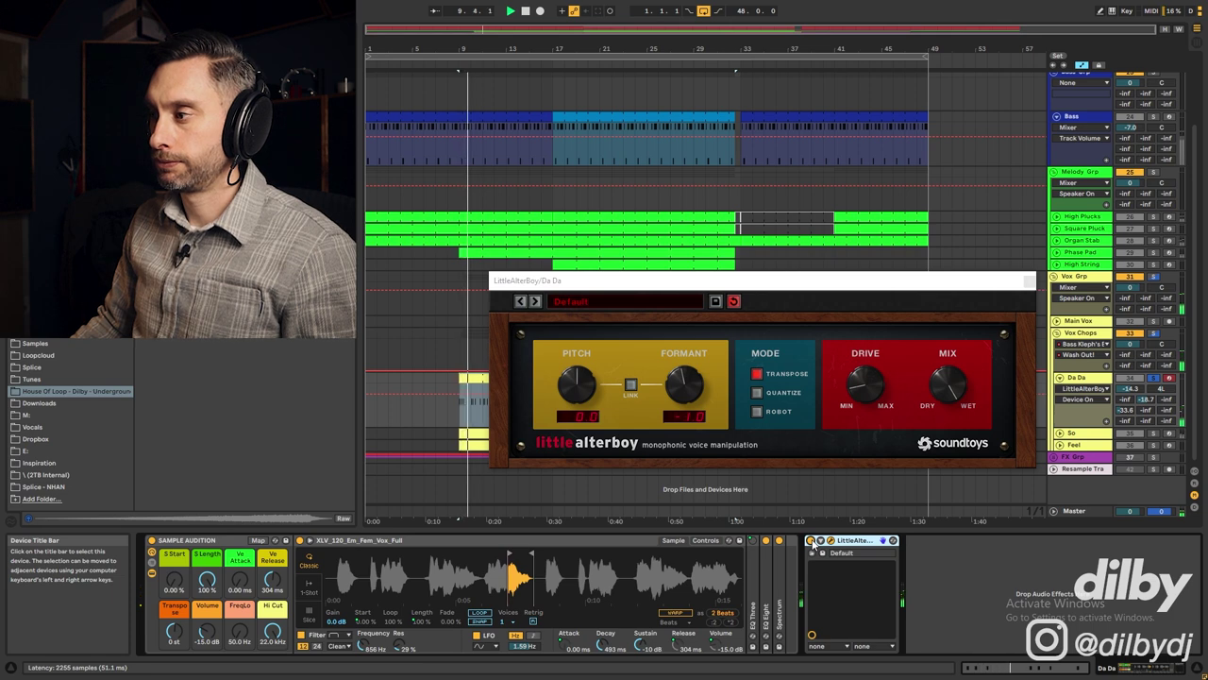
key(space)
click(1029, 280)
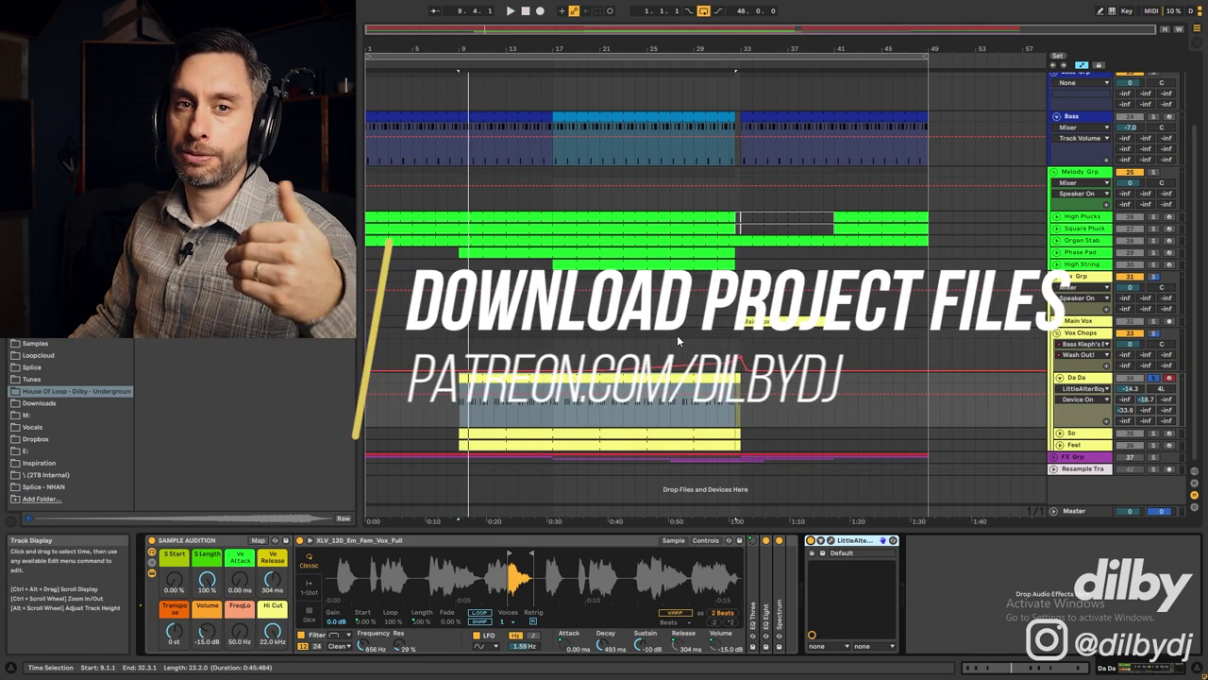
Show Da Da's D-PP/3 Delay send lane, and open the So clip and select its four C3 notes
click(1146, 400)
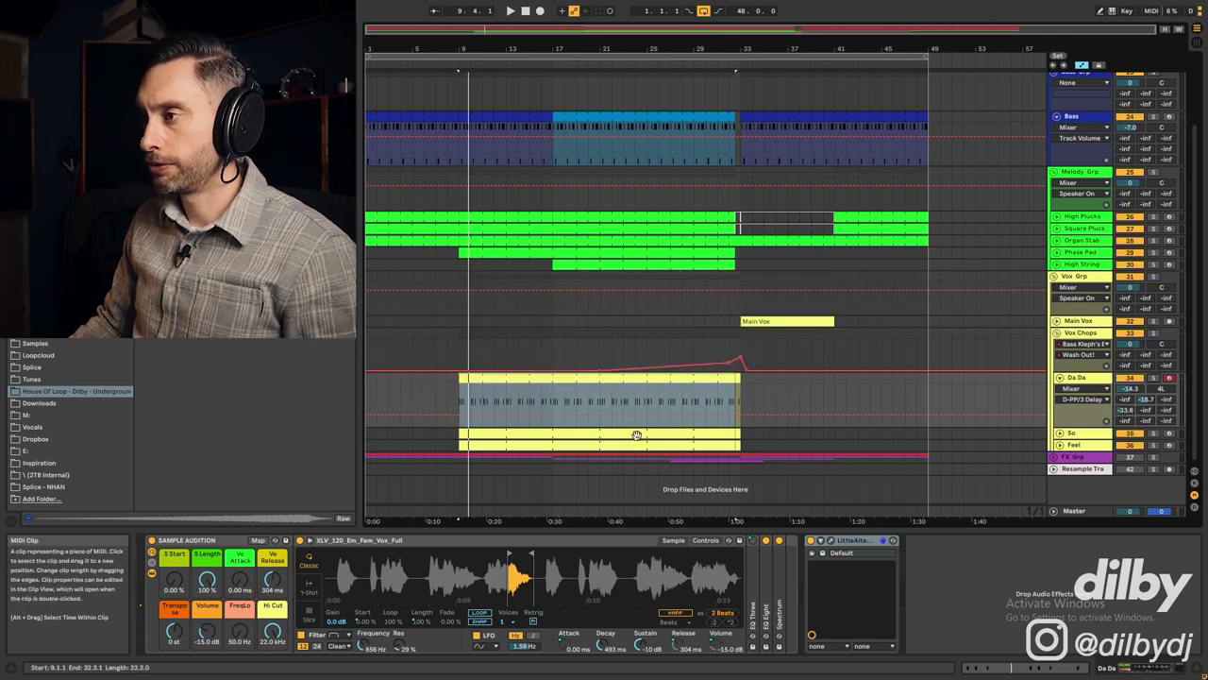
double_click(561, 434)
scroll(593, 422, down, 2)
key(ctrl+a)
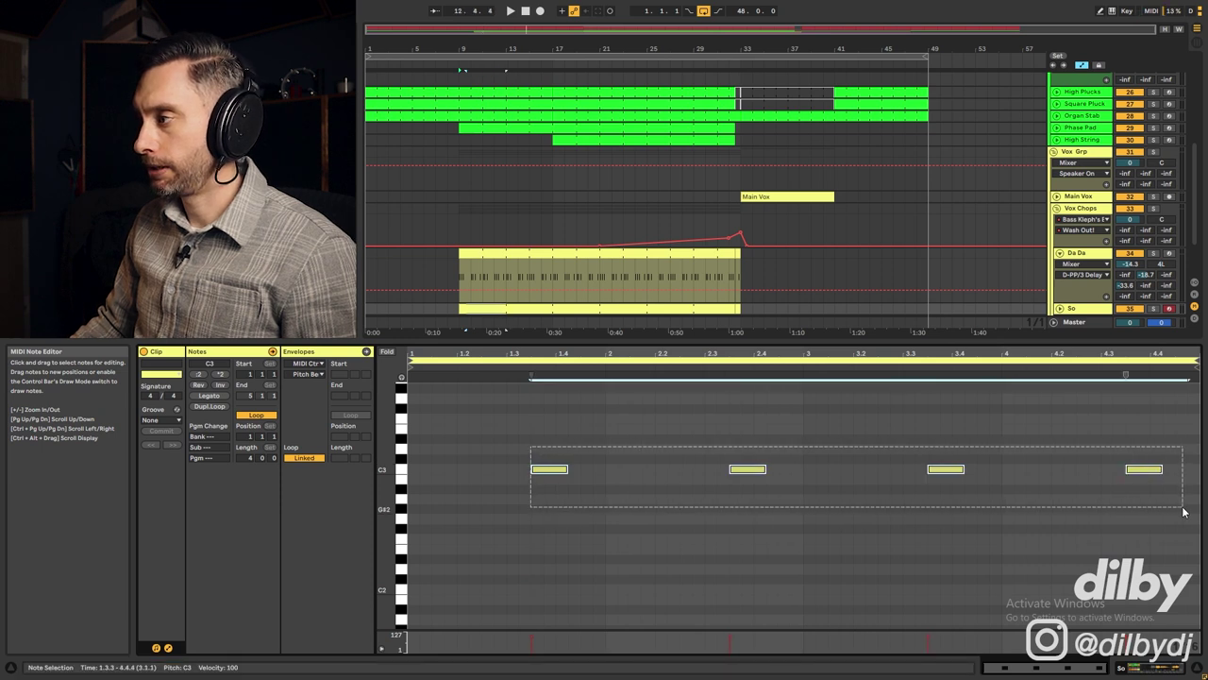
Add a short C3 note at 1.2.3 in the So clip and remove it again
click(534, 421)
double_click(489, 466)
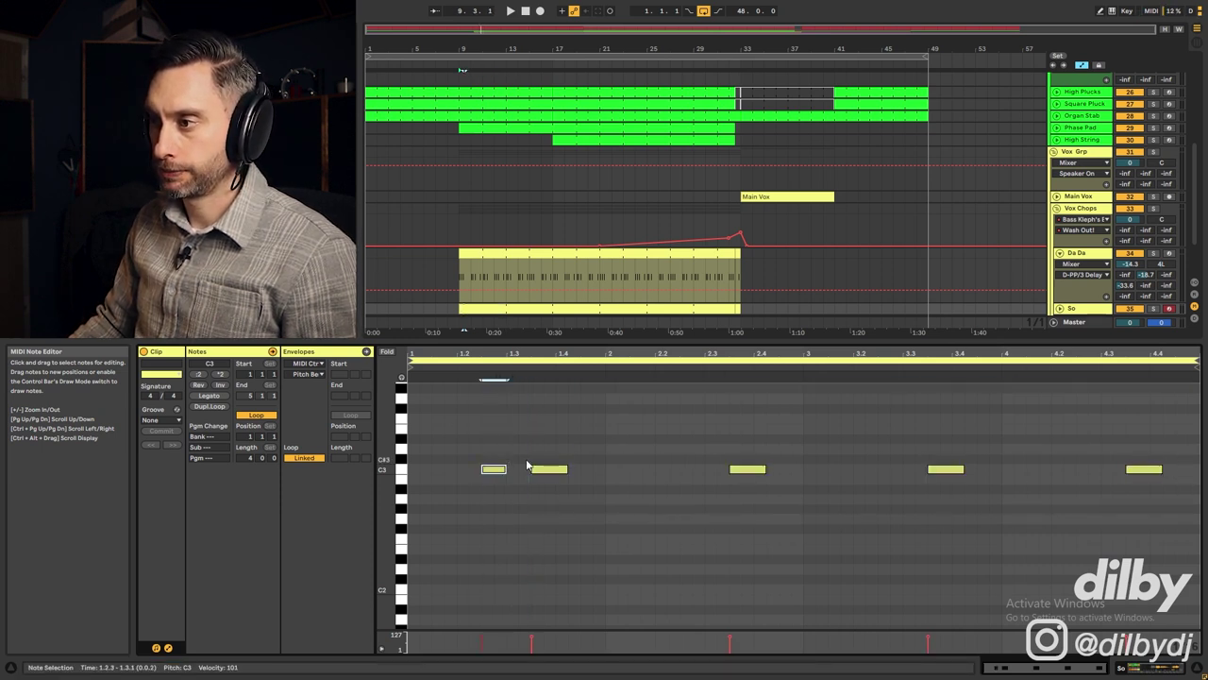
double_click(499, 472)
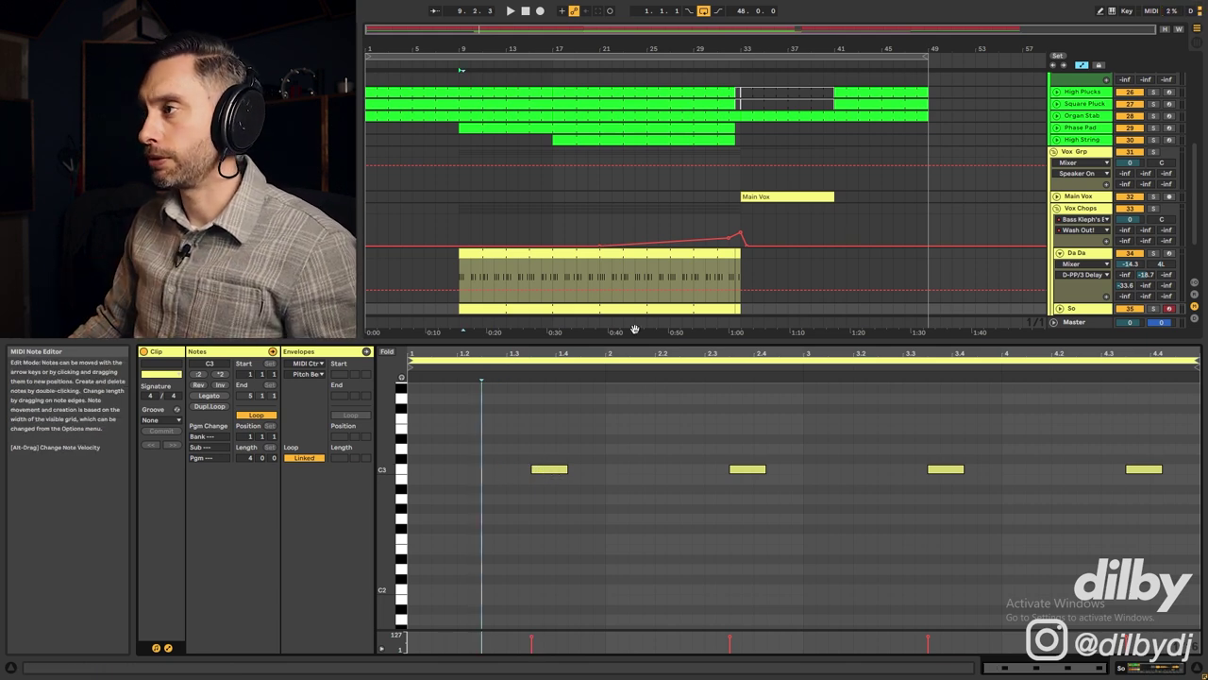
Play So from 9.1.1 soloed together with Organ Stab, and show So's device chain
key(space)
scroll(785, 185, down, 1)
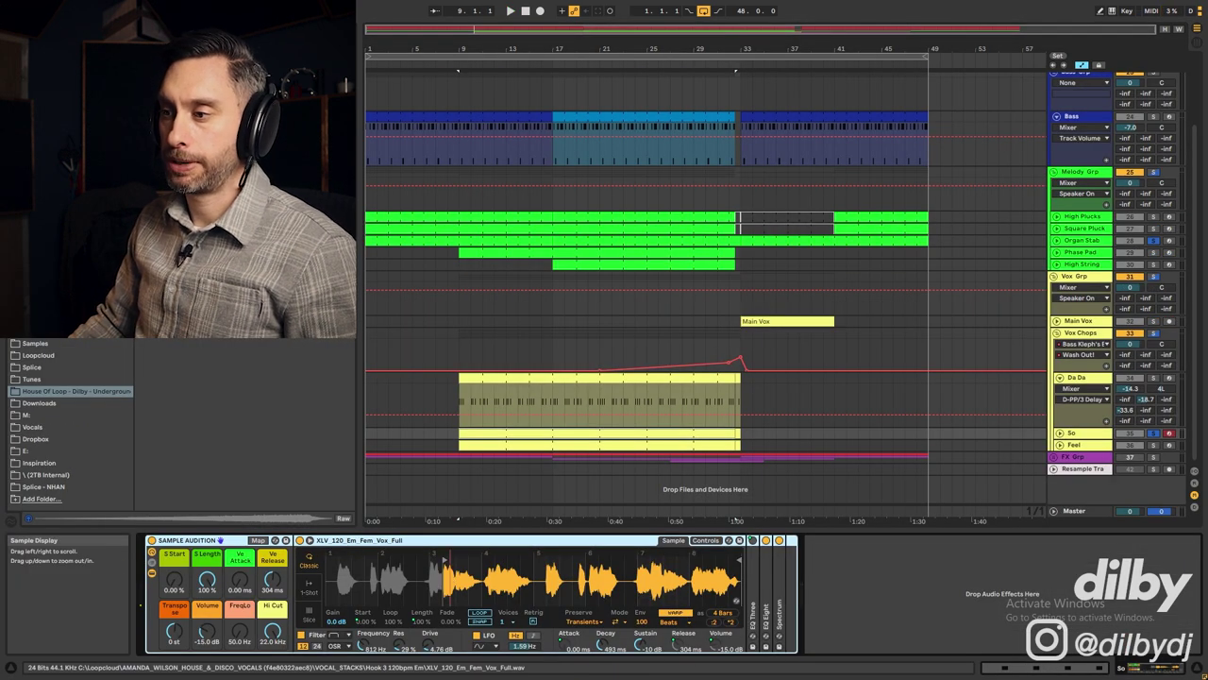
Zoom in on So's sample waveform, and play from bar 9 with Feel added to the solo and its track unfolded
drag(446, 565, 554, 571)
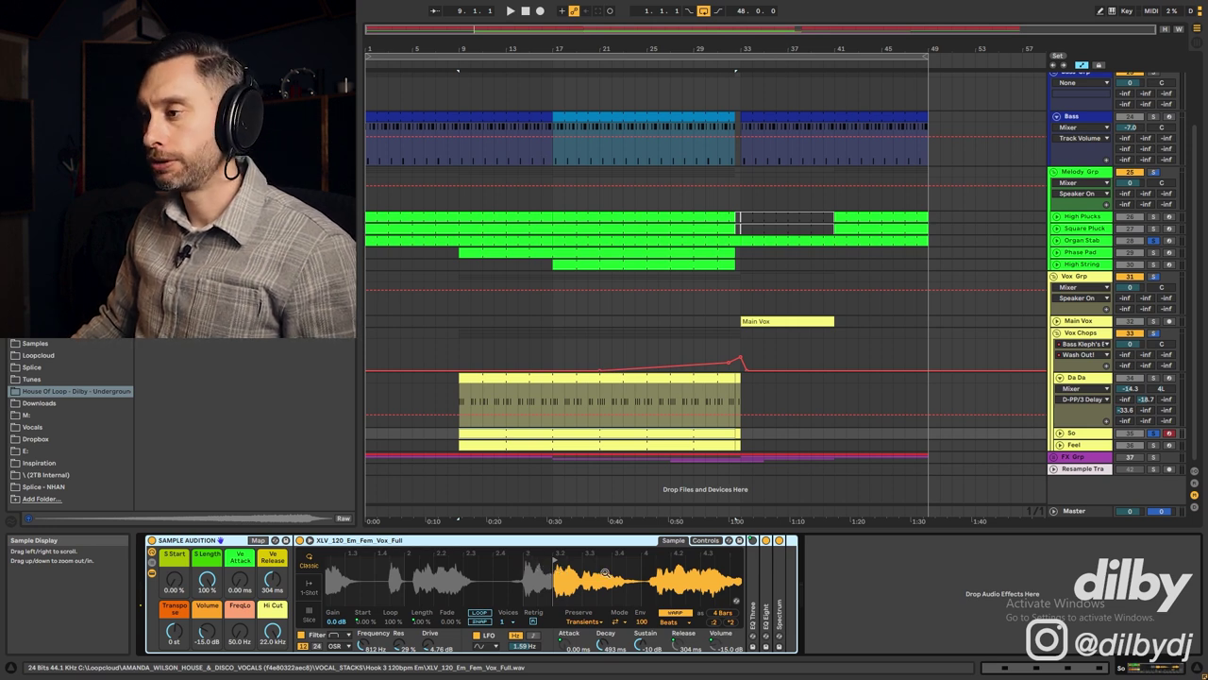
key(space)
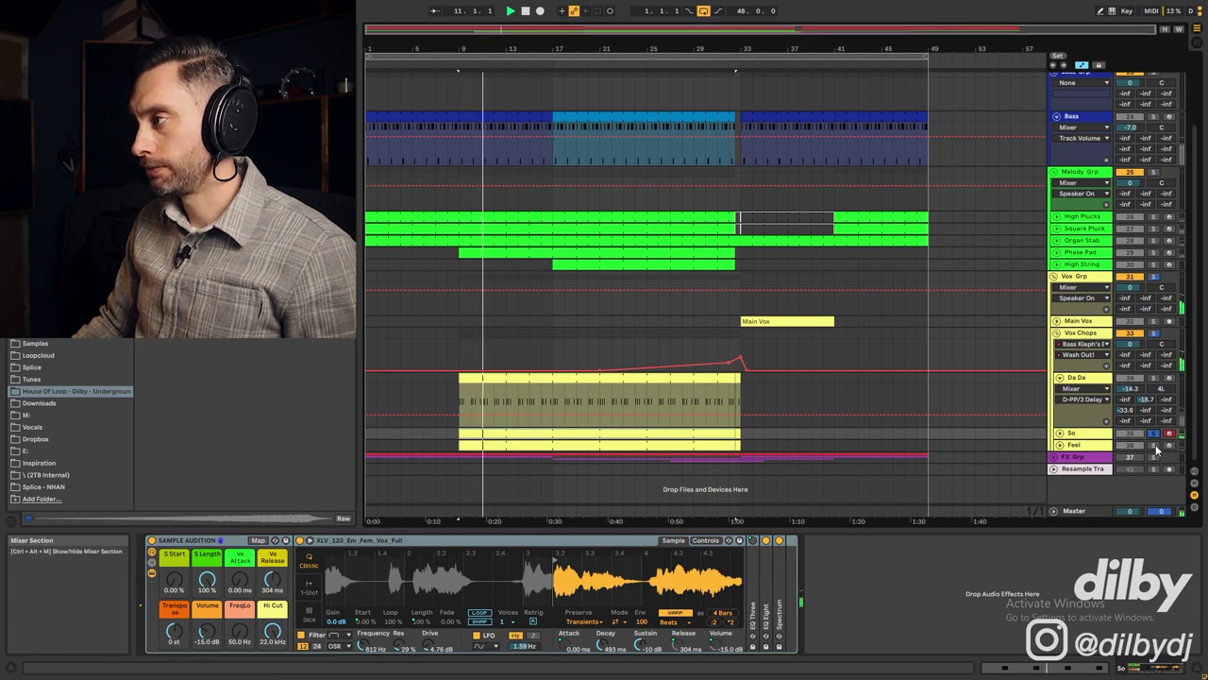
ctrl+click(1154, 444)
click(1060, 444)
scroll(661, 427, down, 2)
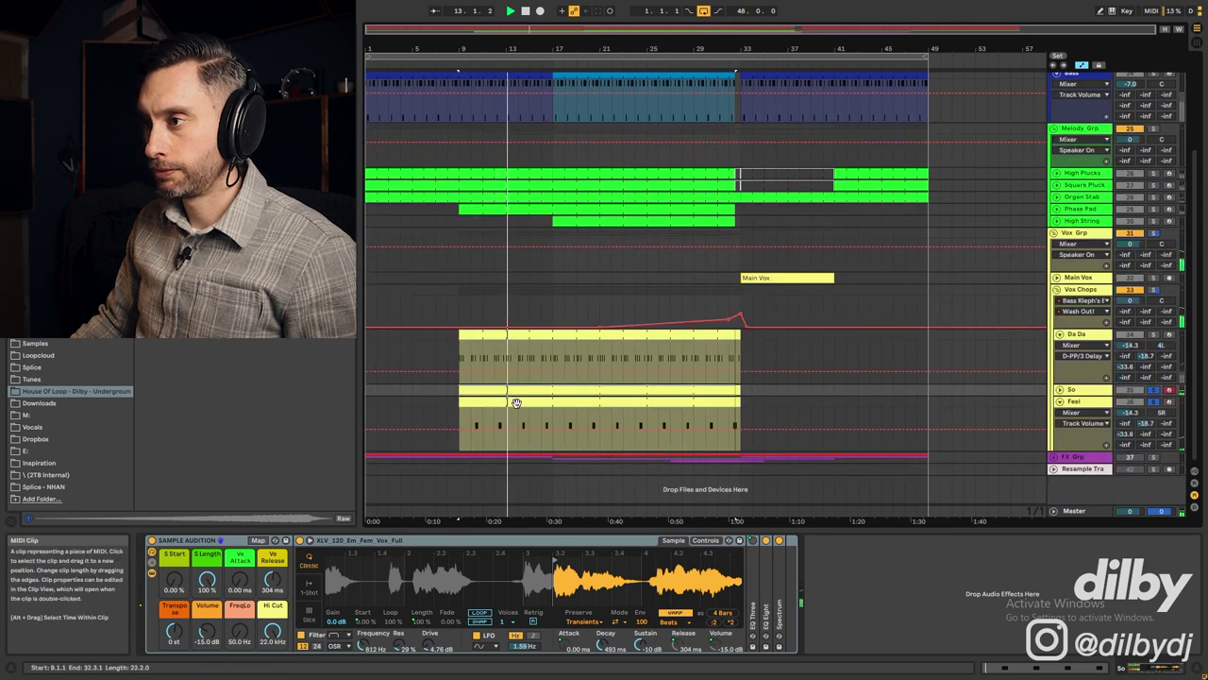
Show Feel's sampler, and unfold So to select and play its clip
click(800, 276)
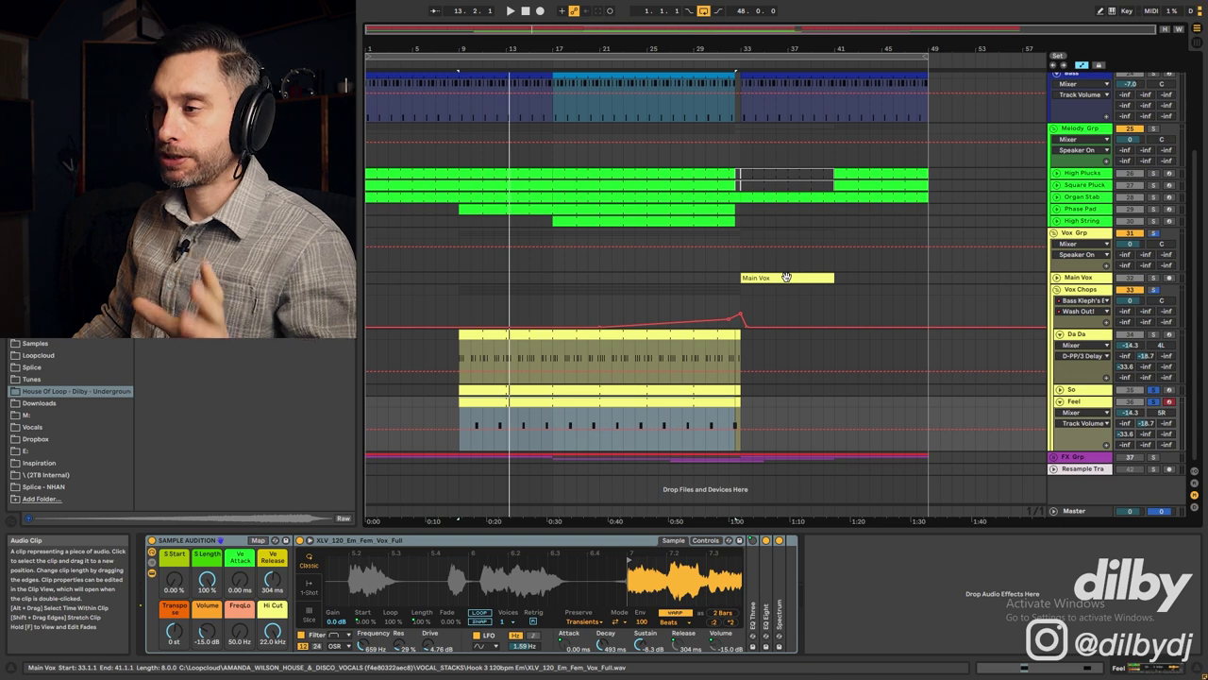
click(596, 373)
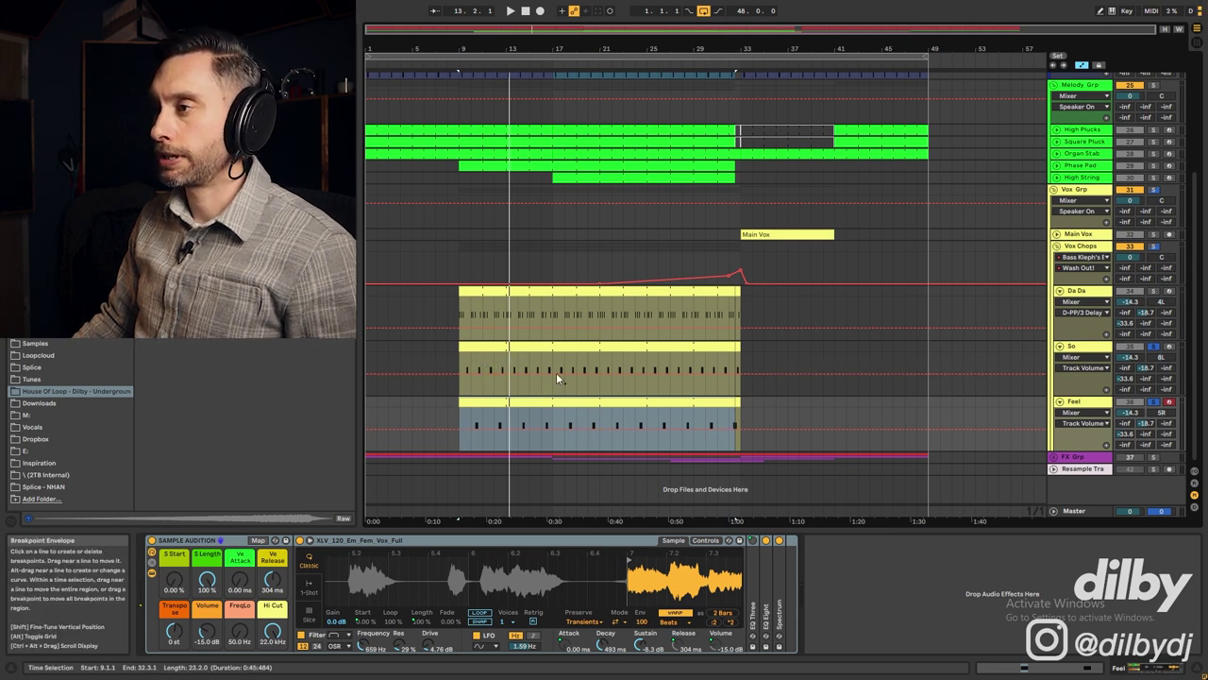
click(472, 347)
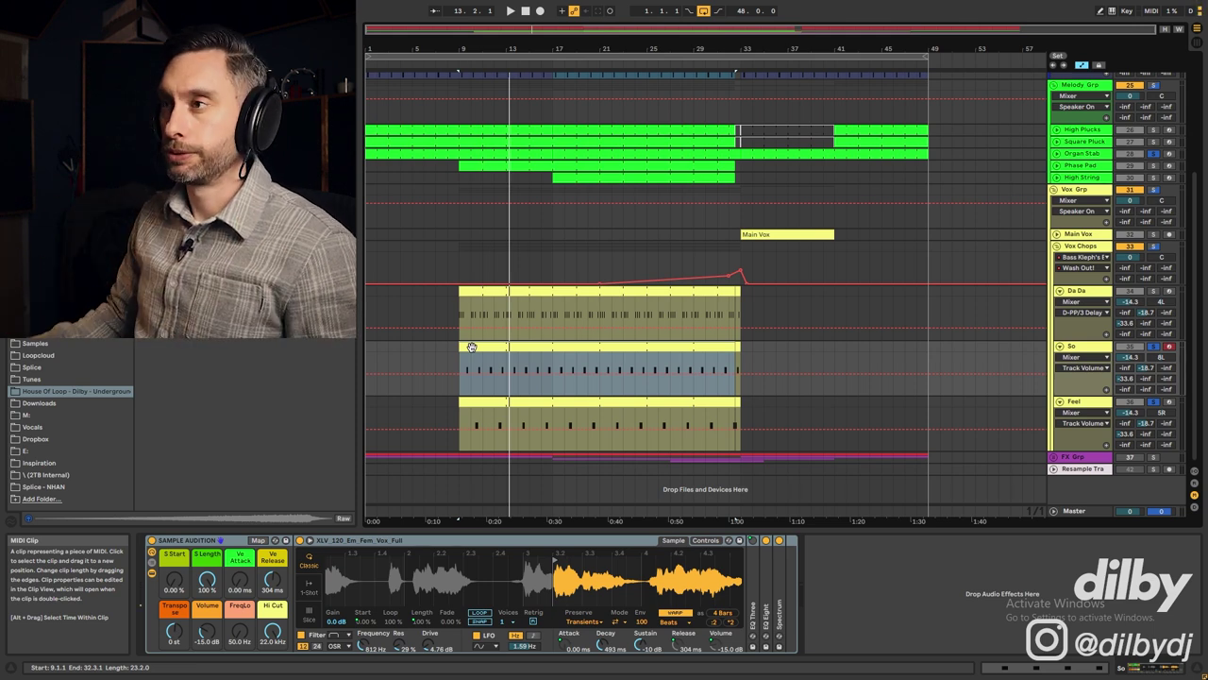
key(space)
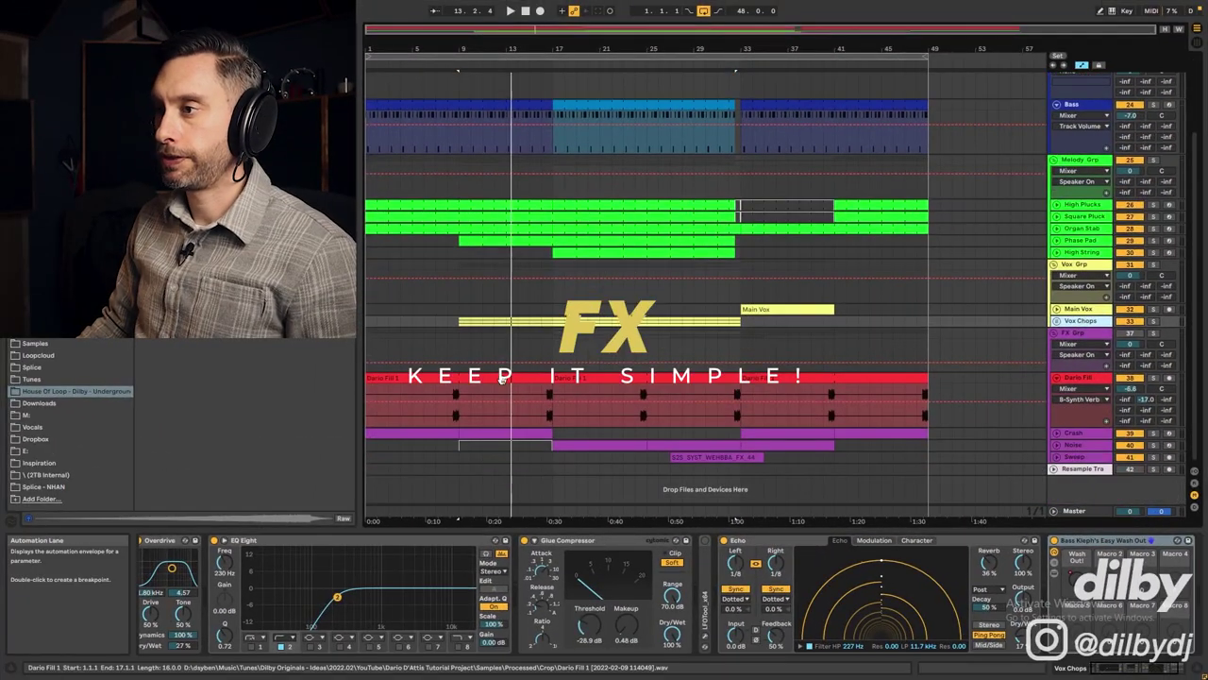
Audition Dario Fill soloed from 8.1.1, and play the Crash clip that starts at bar 9
click(449, 401)
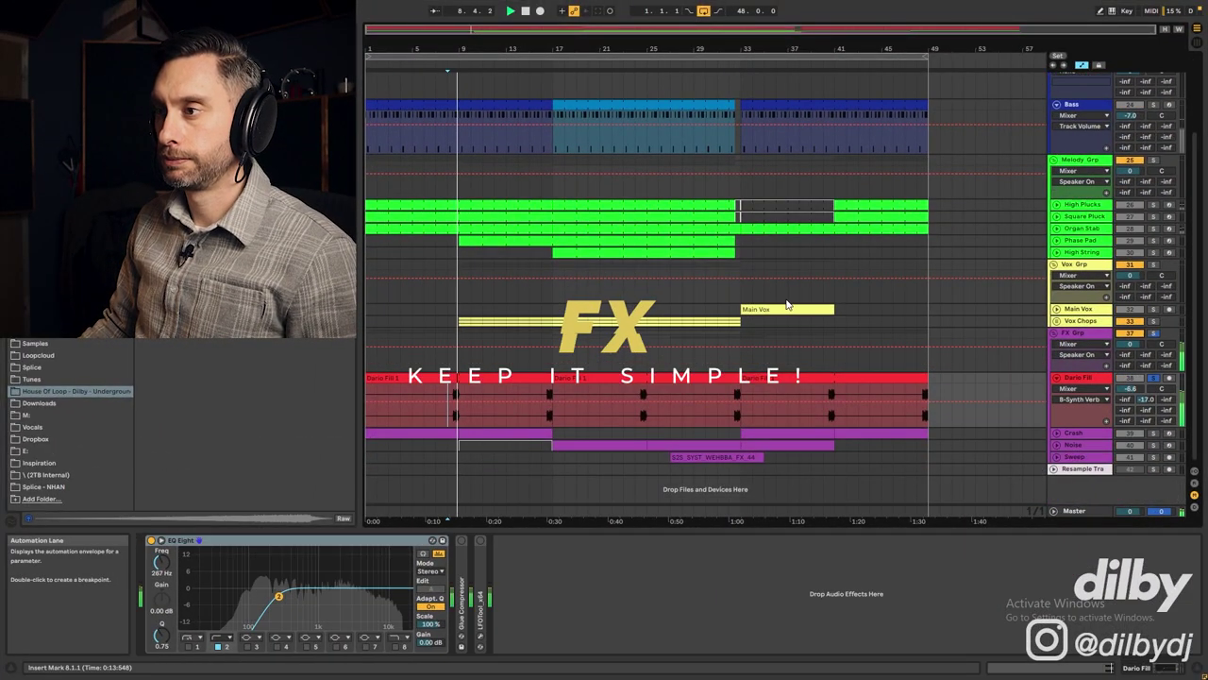
key(space)
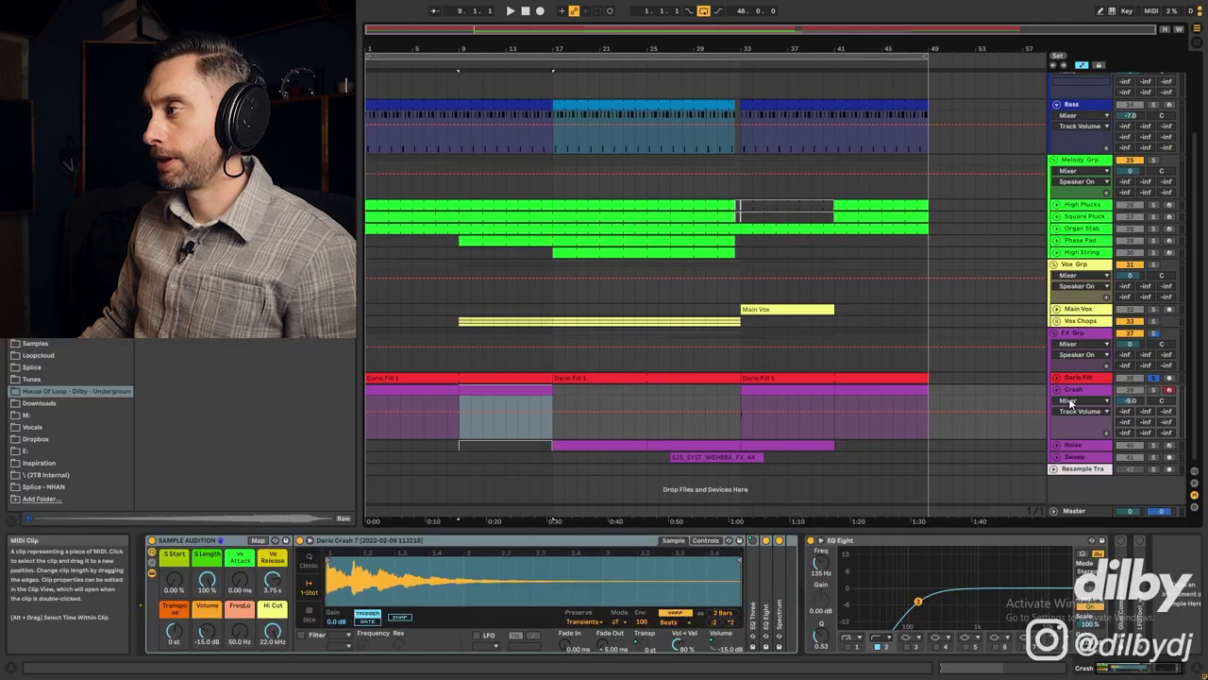
key(space)
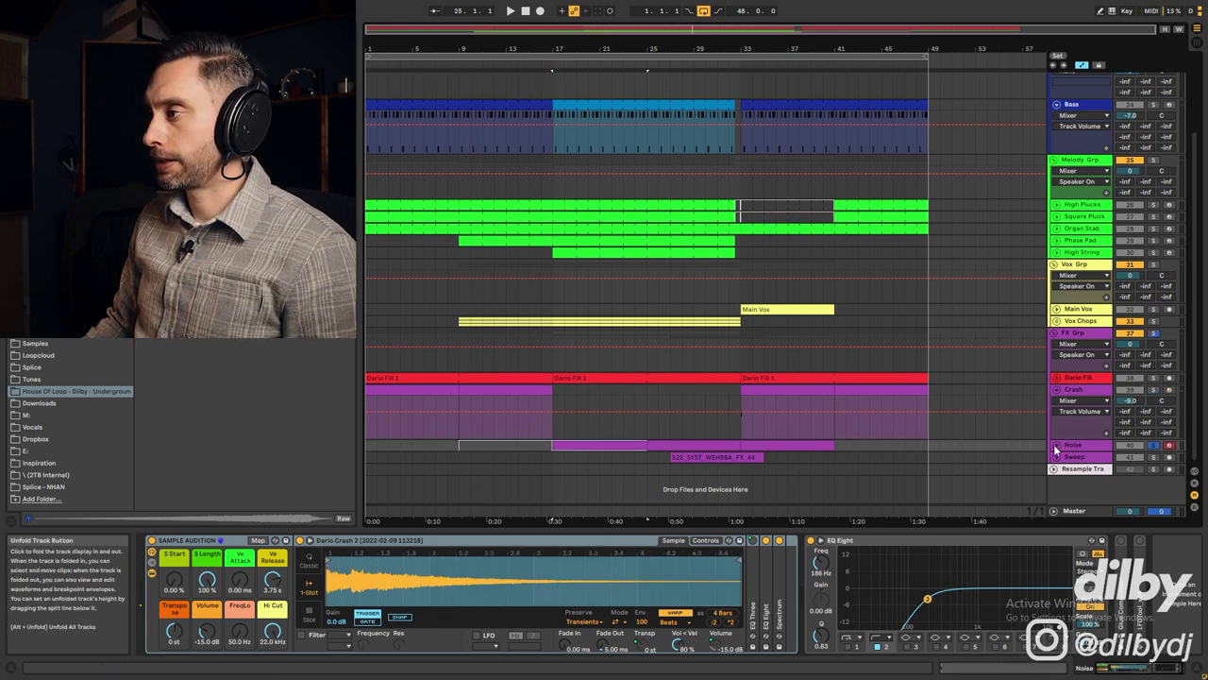
Unfold the Noise track and audition its clip soloed from bar 17
click(1057, 445)
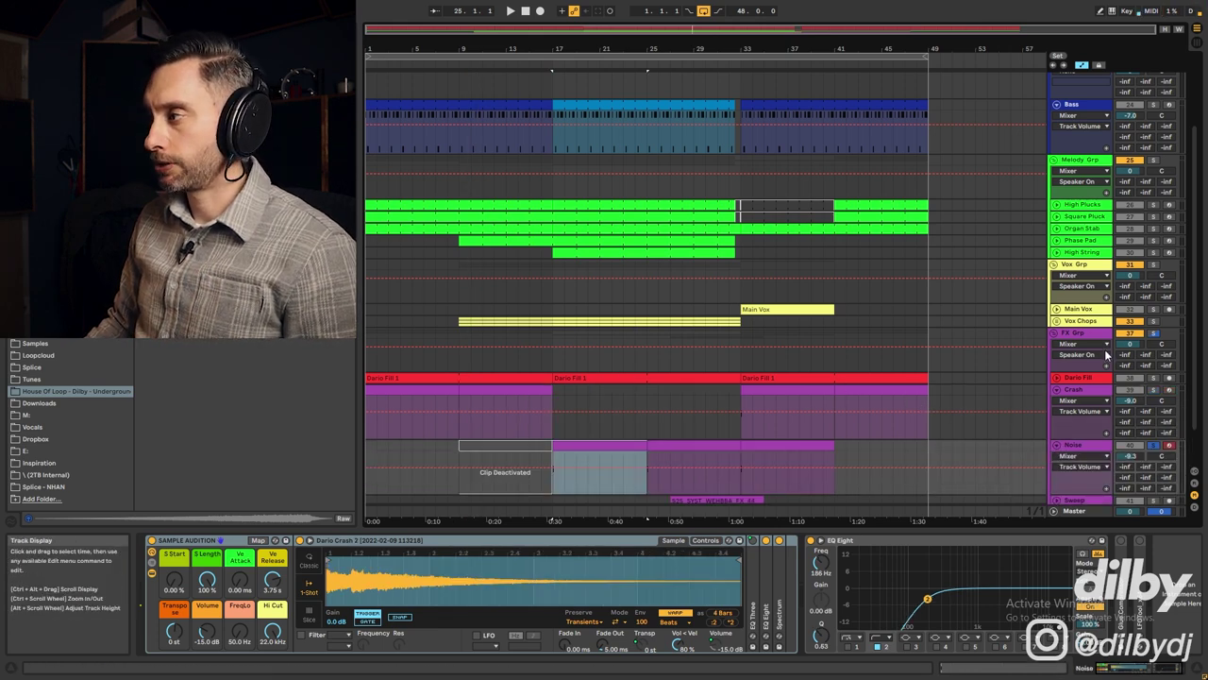
key(space)
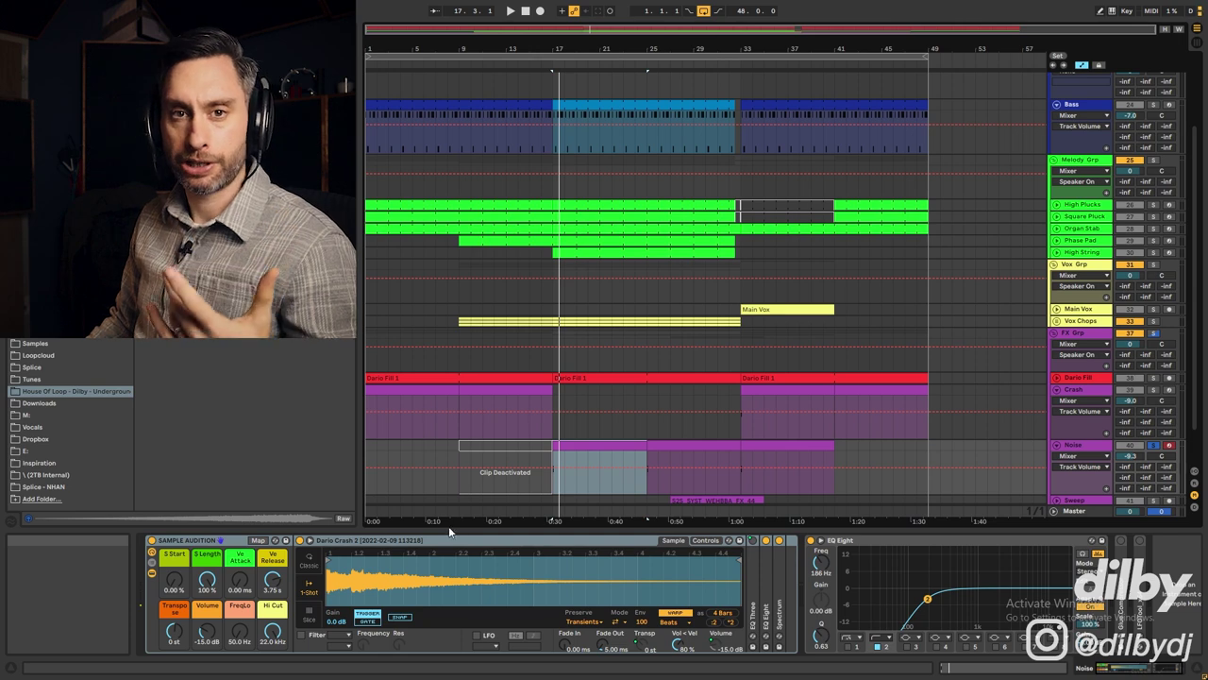
Unfold and audition the soloed Sweep track from 31.1.1, and open its LFOTool plug-in window
scroll(1046, 375, down, 2)
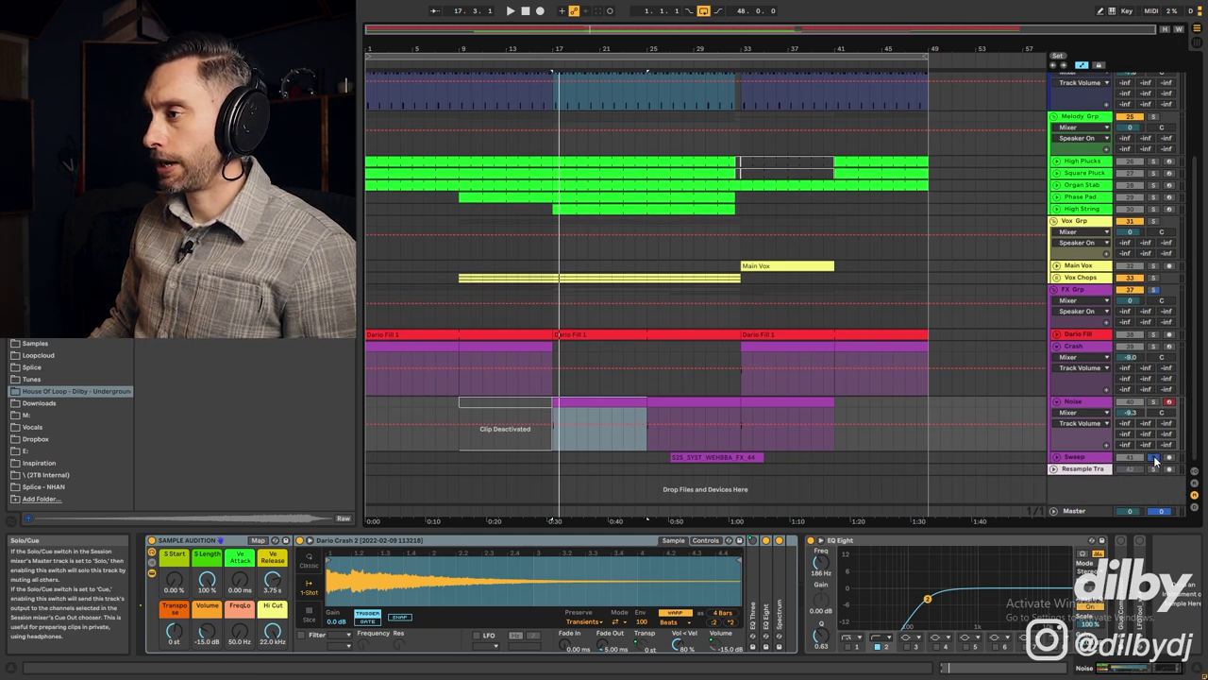
click(1056, 457)
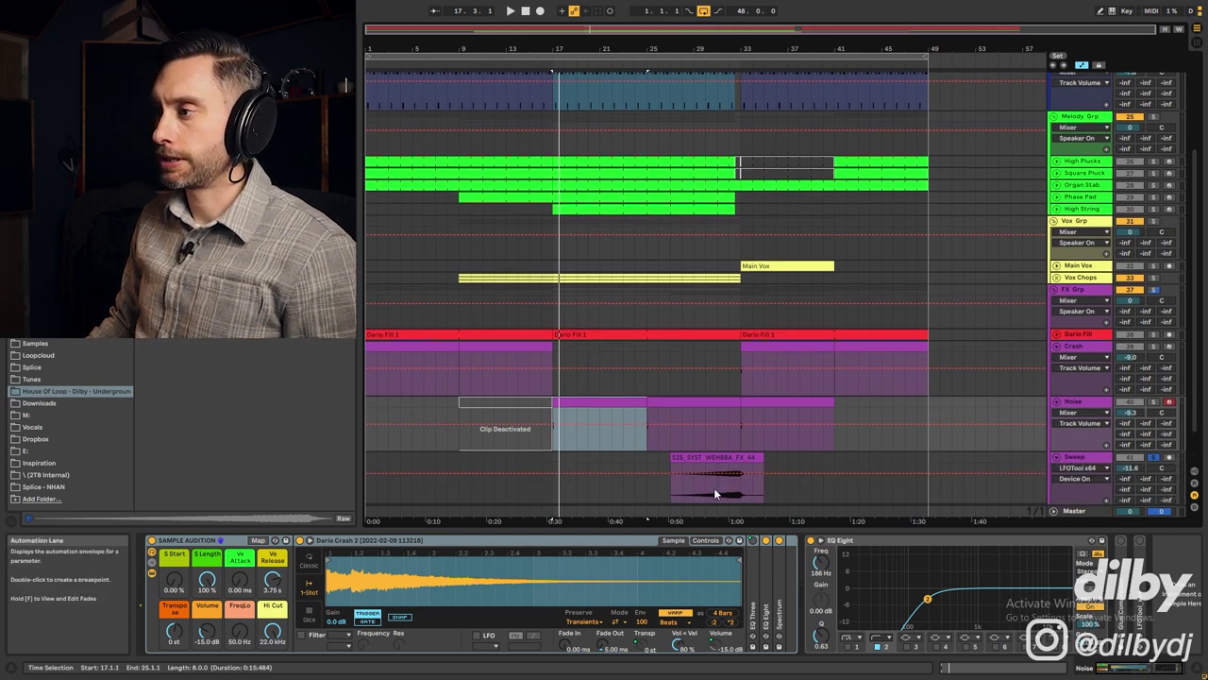
click(714, 492)
key(space)
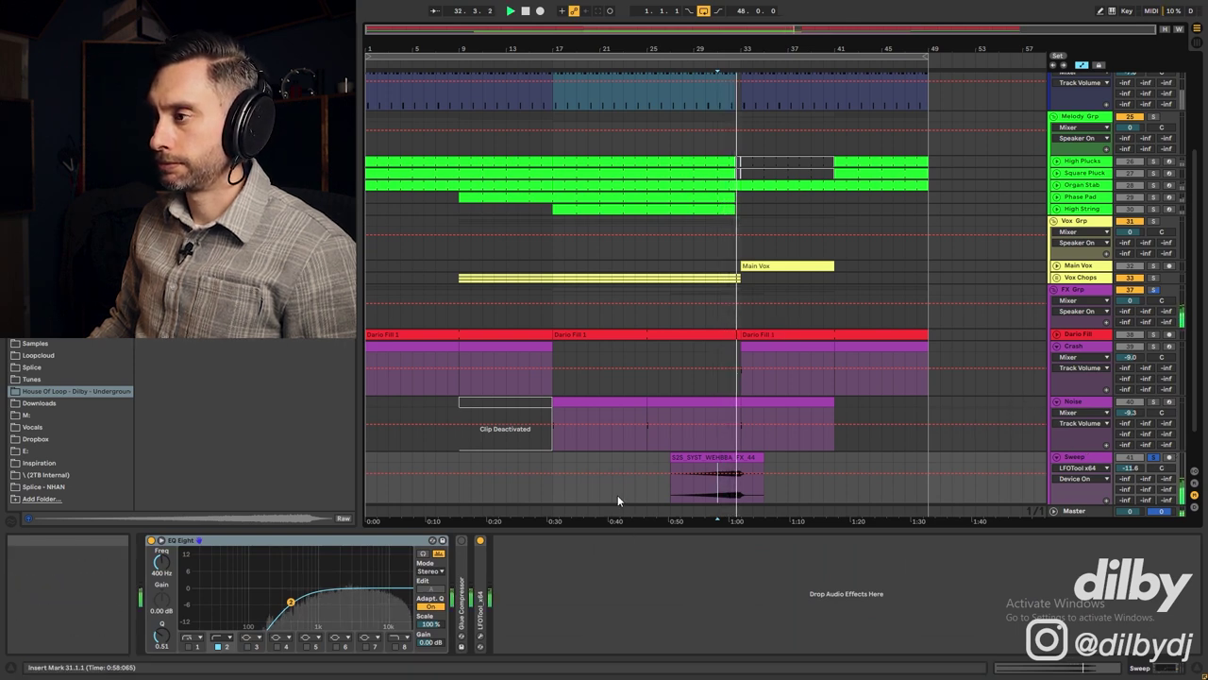
key(space)
click(480, 638)
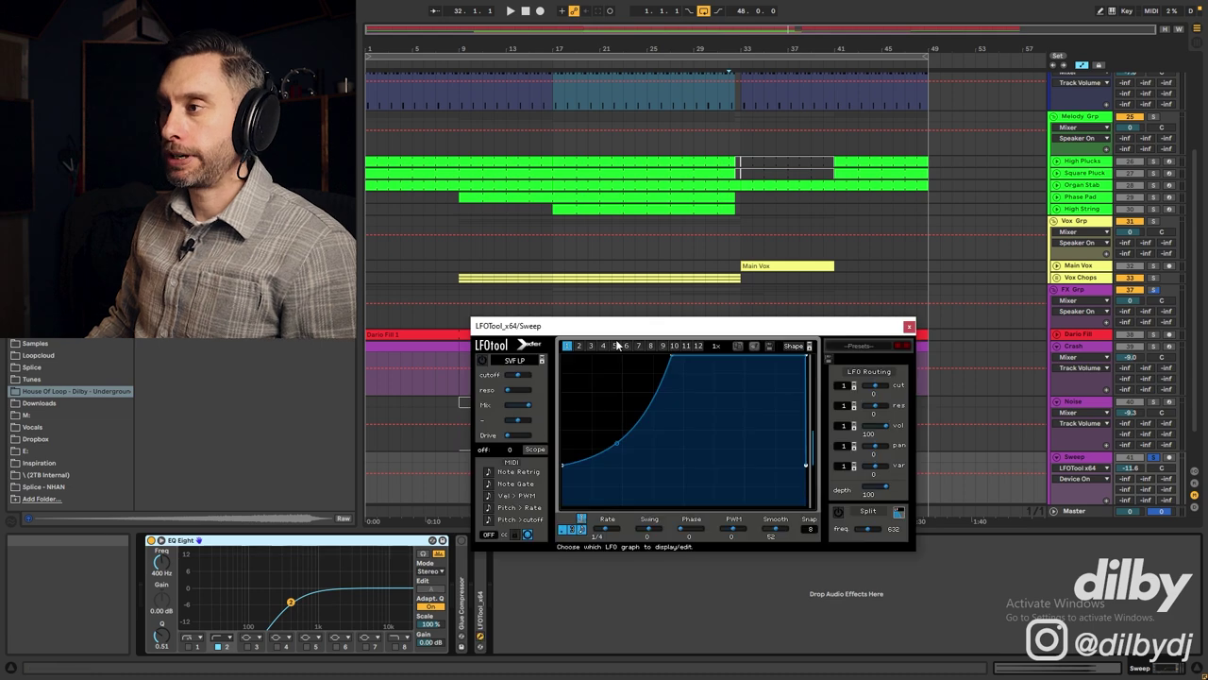
drag(650, 331, 634, 330)
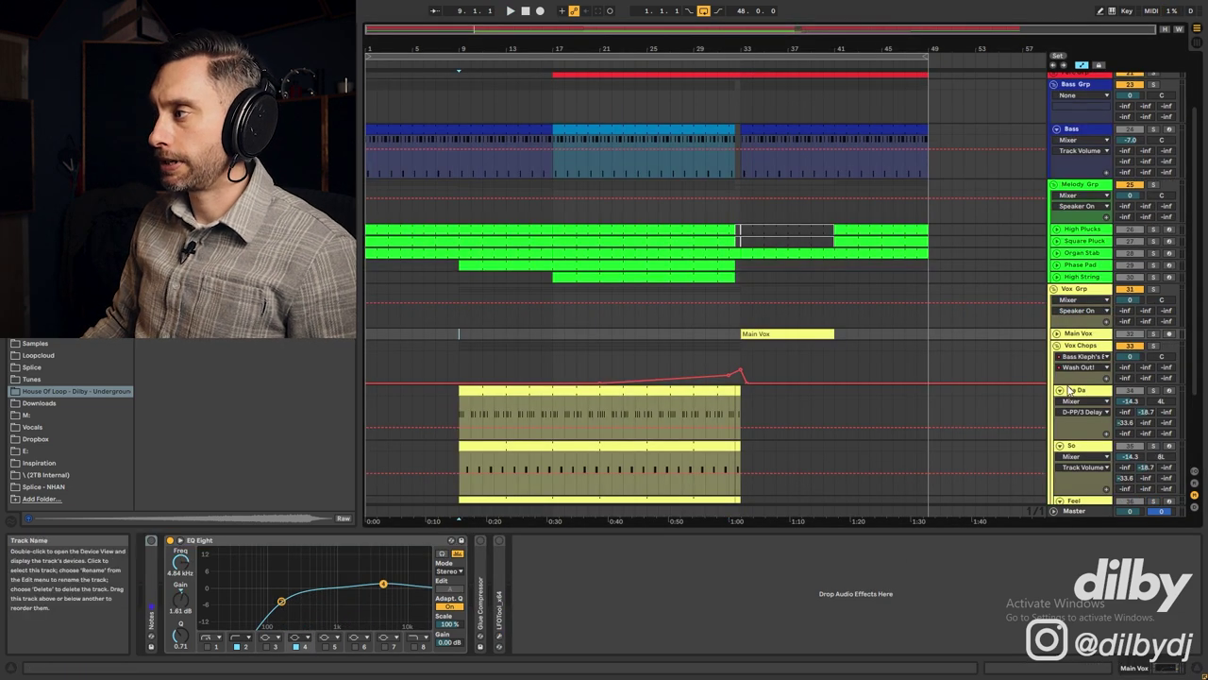
Play Da Da from bar 9 soloed together with High Plucks, and play the full mix from 9.1.1 without solos
click(477, 389)
click(477, 391)
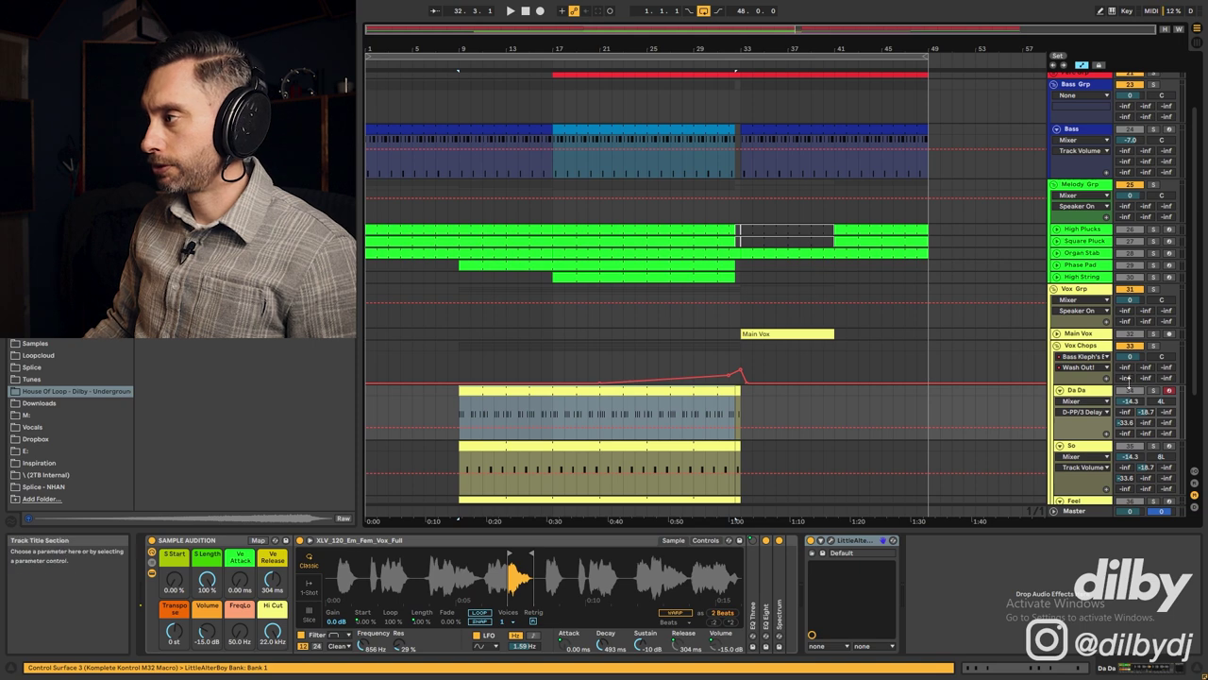
scroll(1135, 377, up, 2)
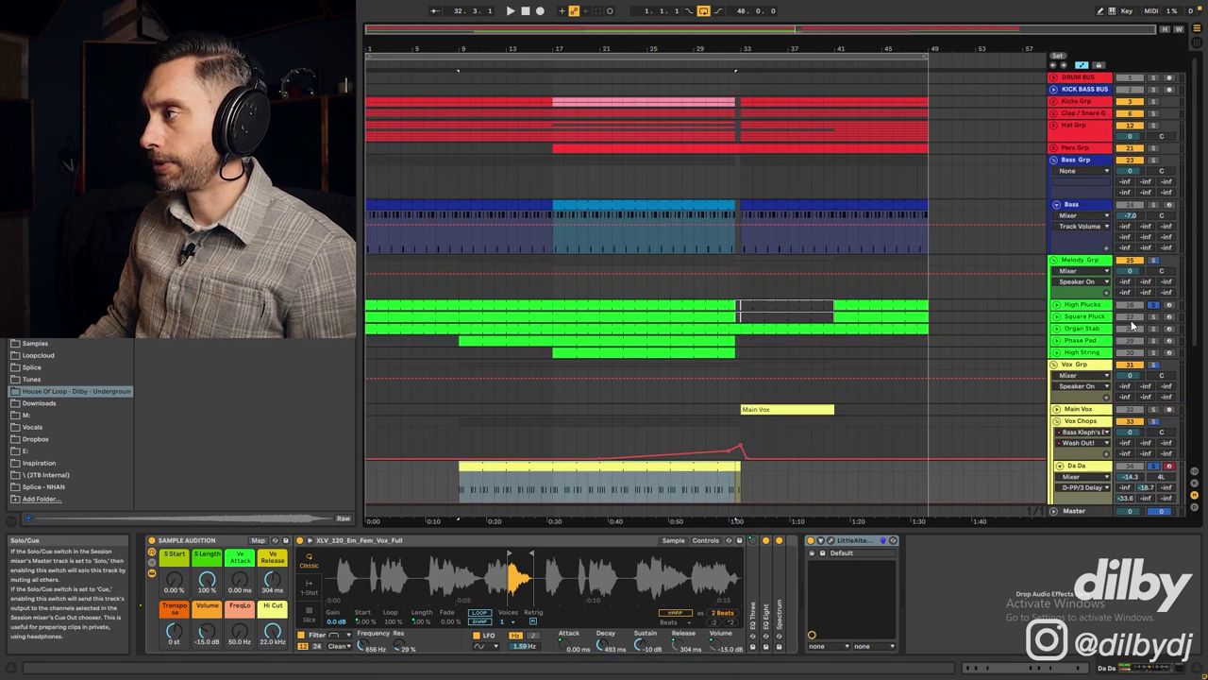
scroll(1114, 330, down, 3)
key(space)
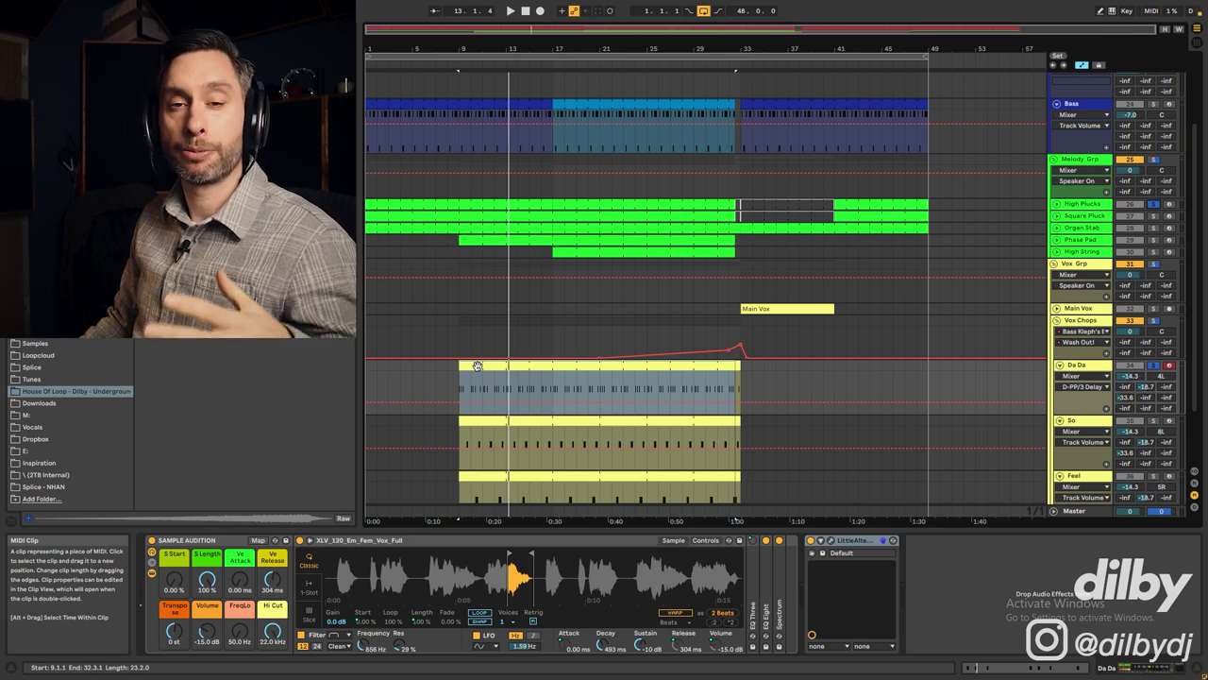
click(453, 308)
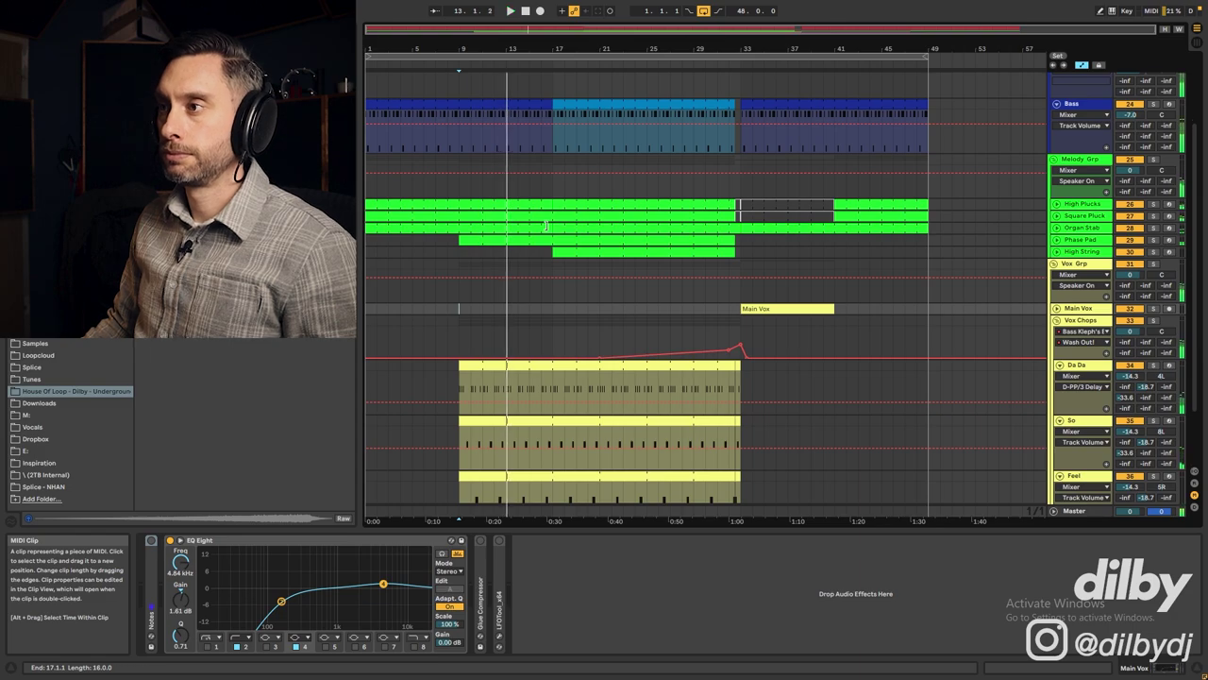
Highlight bars 9 to about 18 in the KICK BASS BUS lane, and unfold Melody Grp to select the Phase Pad and High String clips
scroll(577, 173, up, 5)
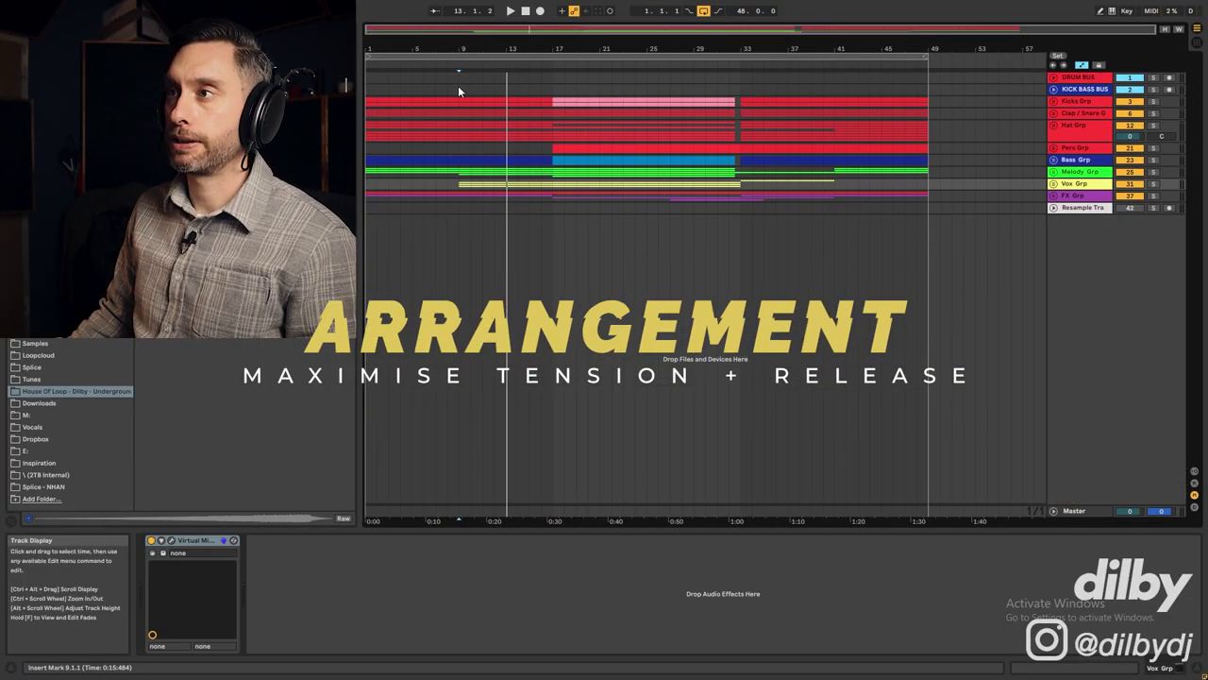
drag(458, 87, 565, 89)
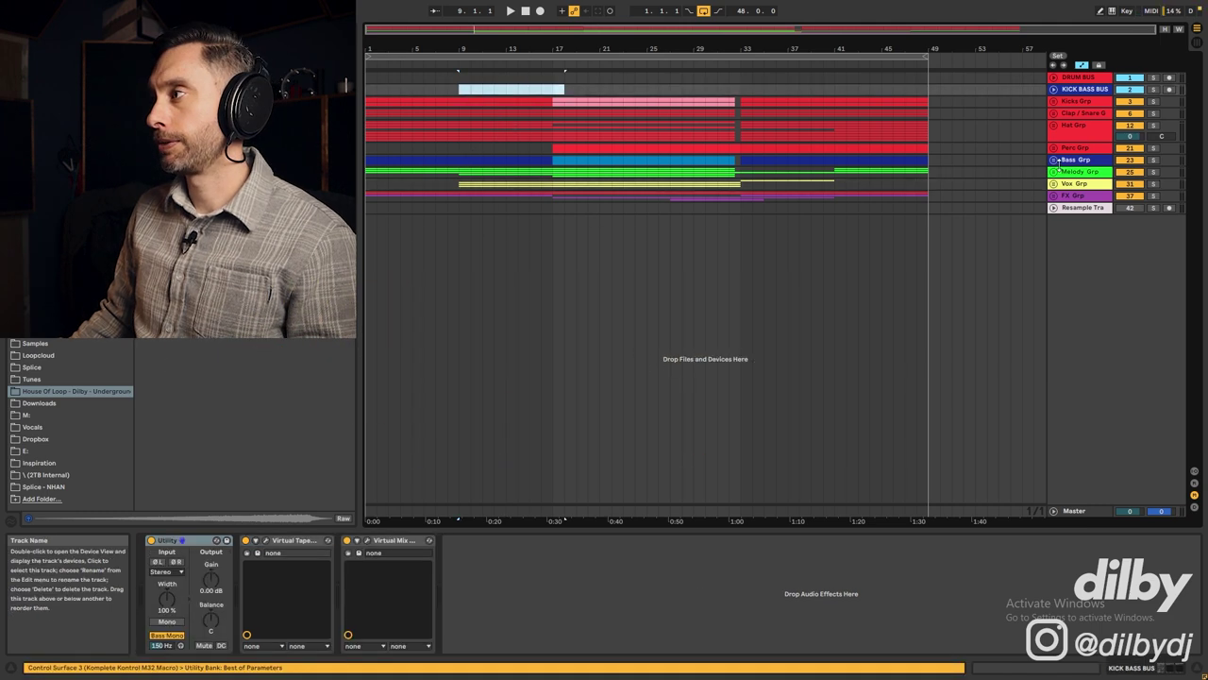
click(1053, 172)
click(484, 253)
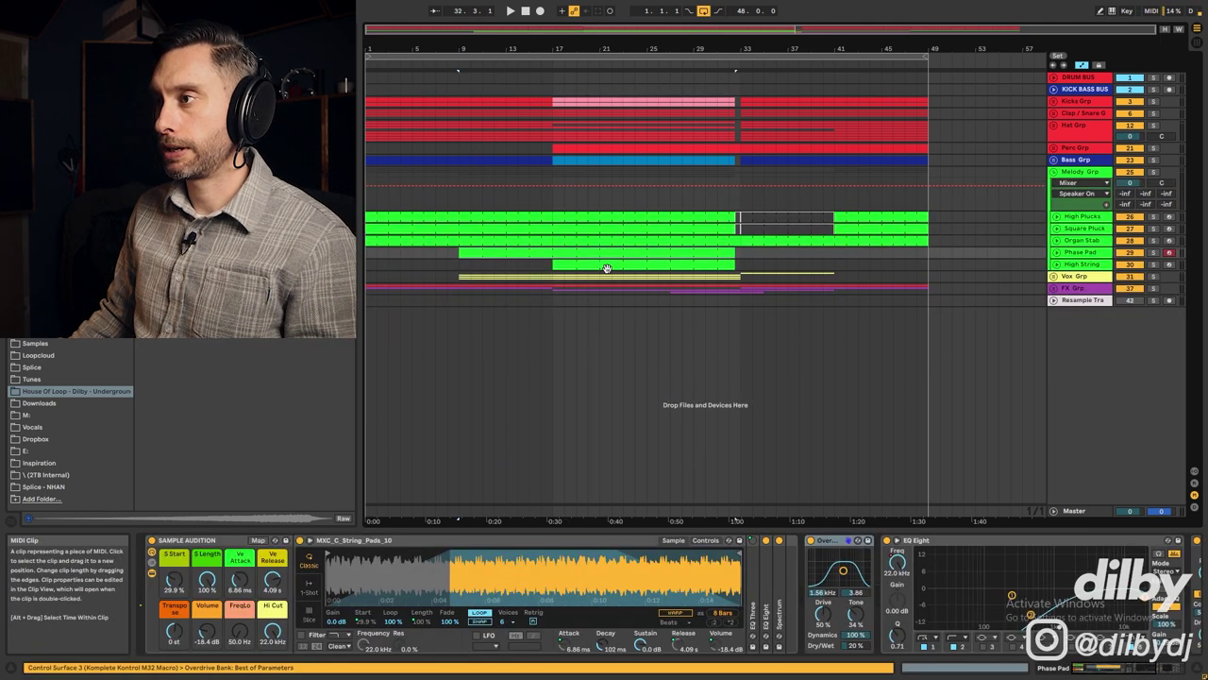
click(607, 268)
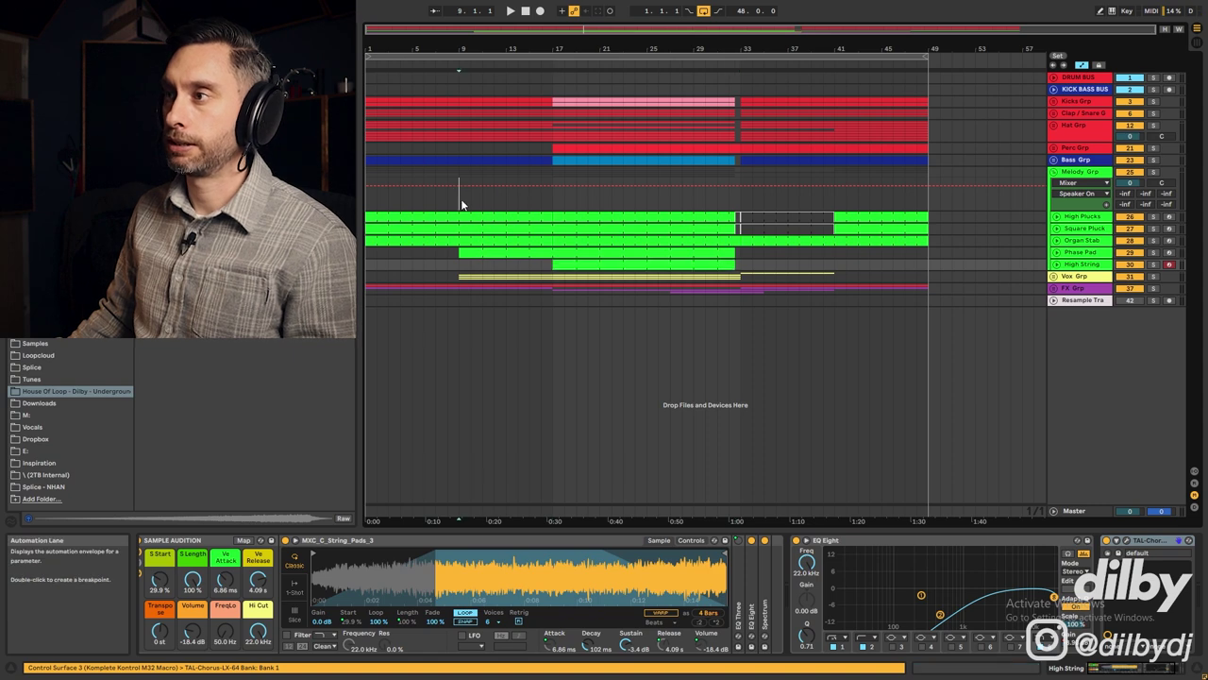
Highlight bars 8 to 17 in the DRUM BUS lane, and unfold Hat Grp to select the second Open Hat's clip at bar 17
drag(461, 198, 553, 203)
drag(447, 77, 552, 77)
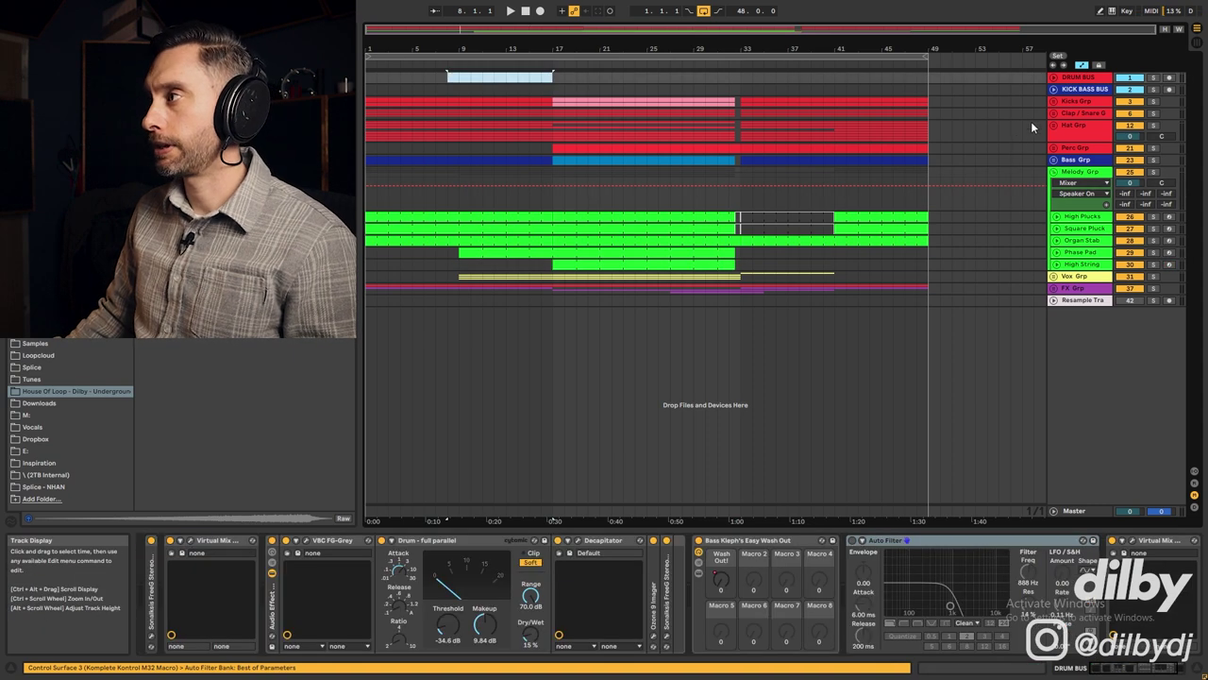
click(1053, 133)
click(643, 191)
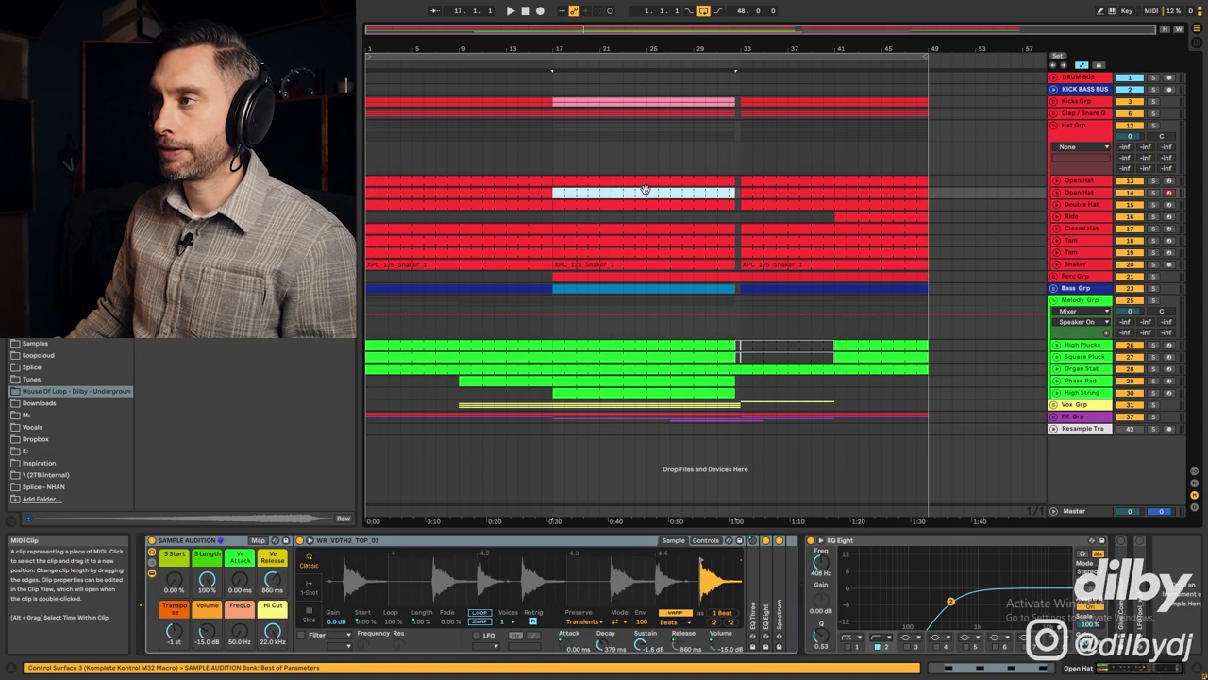
click(552, 151)
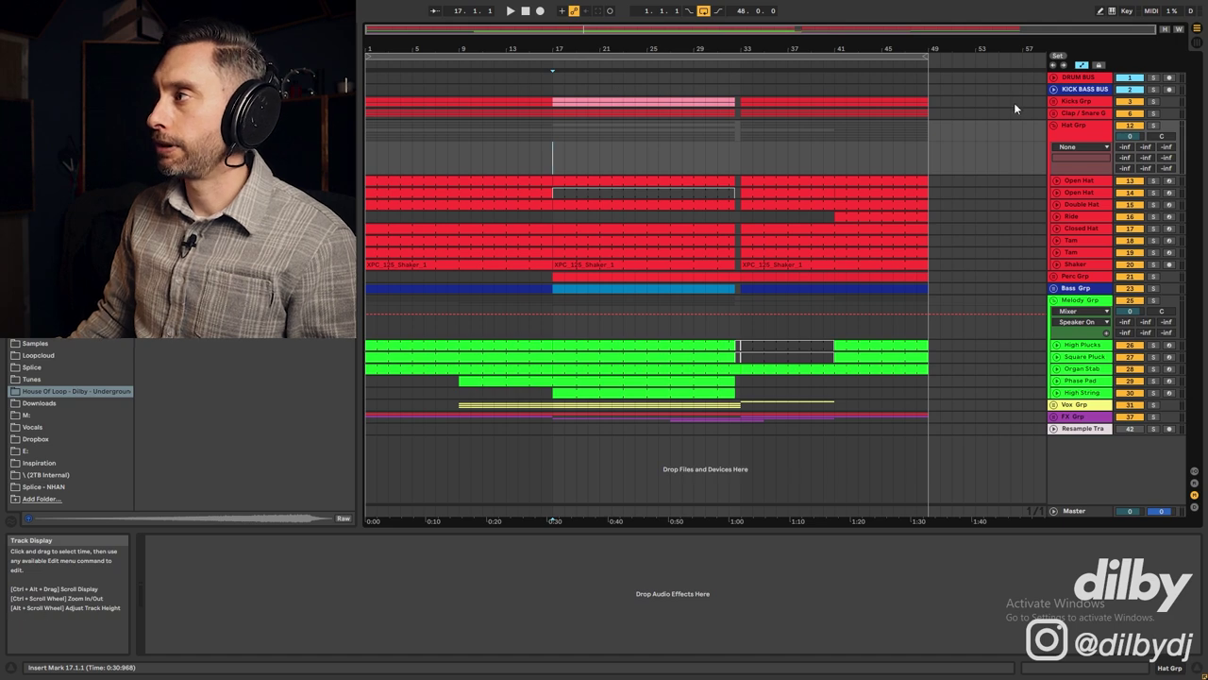
Unfold the Kicks Grp and Bass Grp, and play the full arrangement from 15.1.1 through the change at bar 17
click(1074, 102)
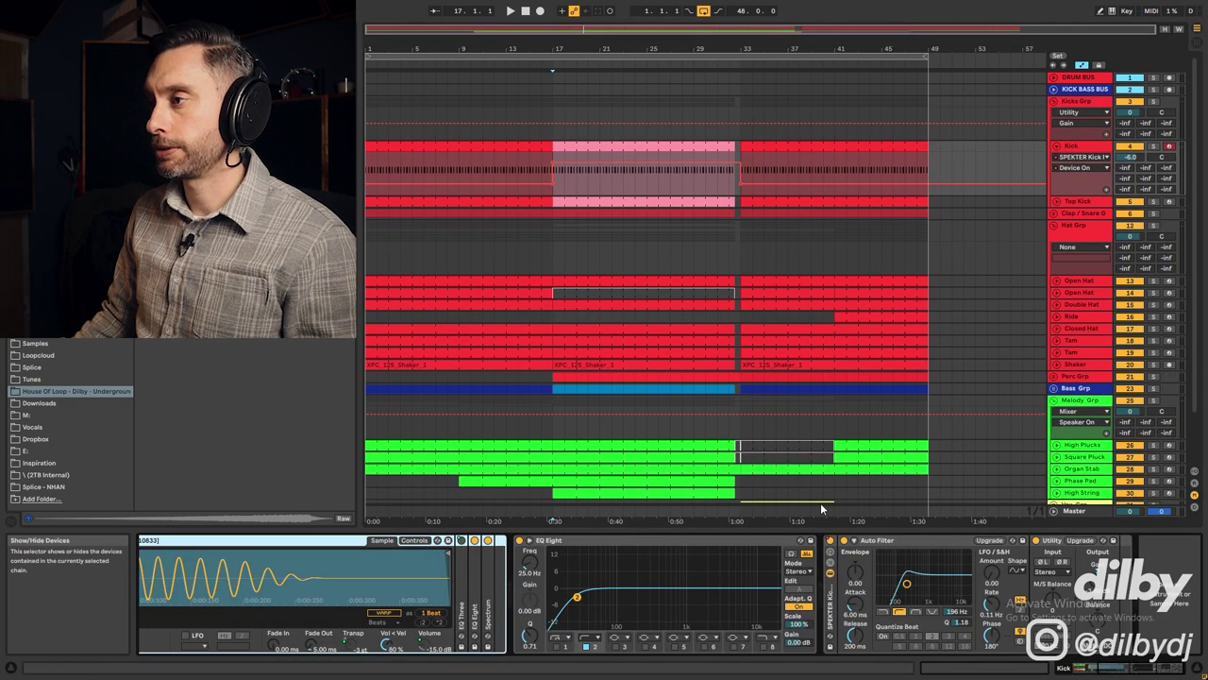
click(1055, 388)
scroll(1067, 372, down, 2)
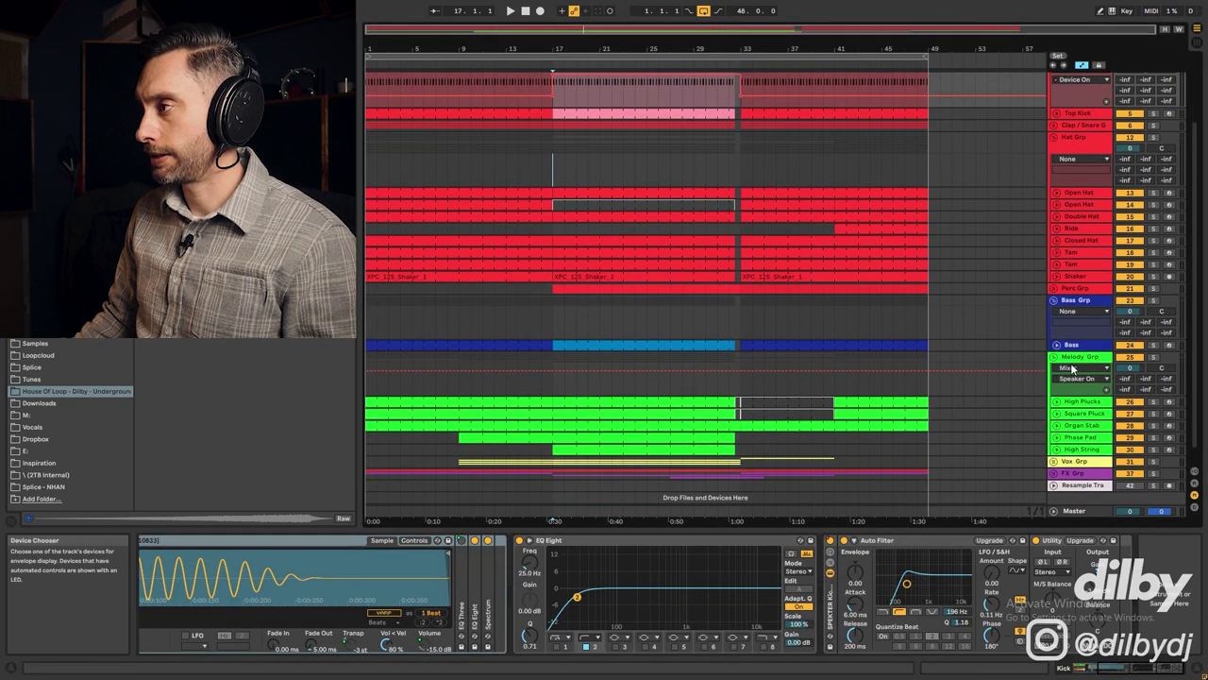
click(1076, 346)
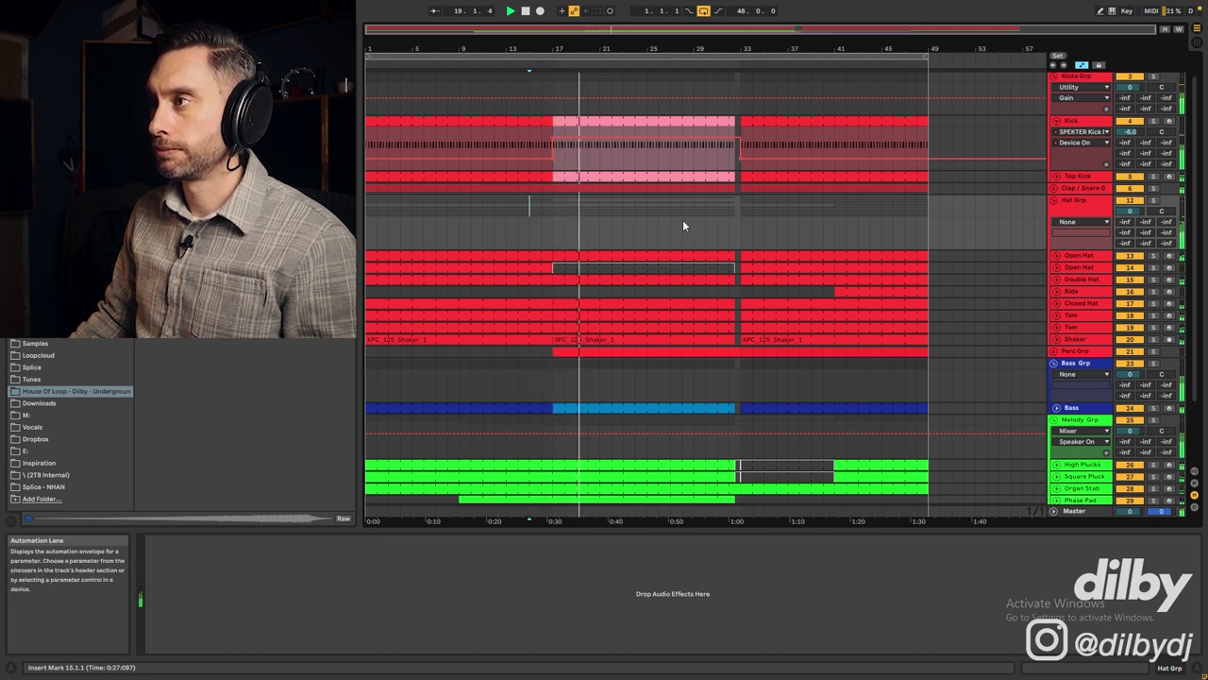
scroll(750, 238, up, 1)
key(space)
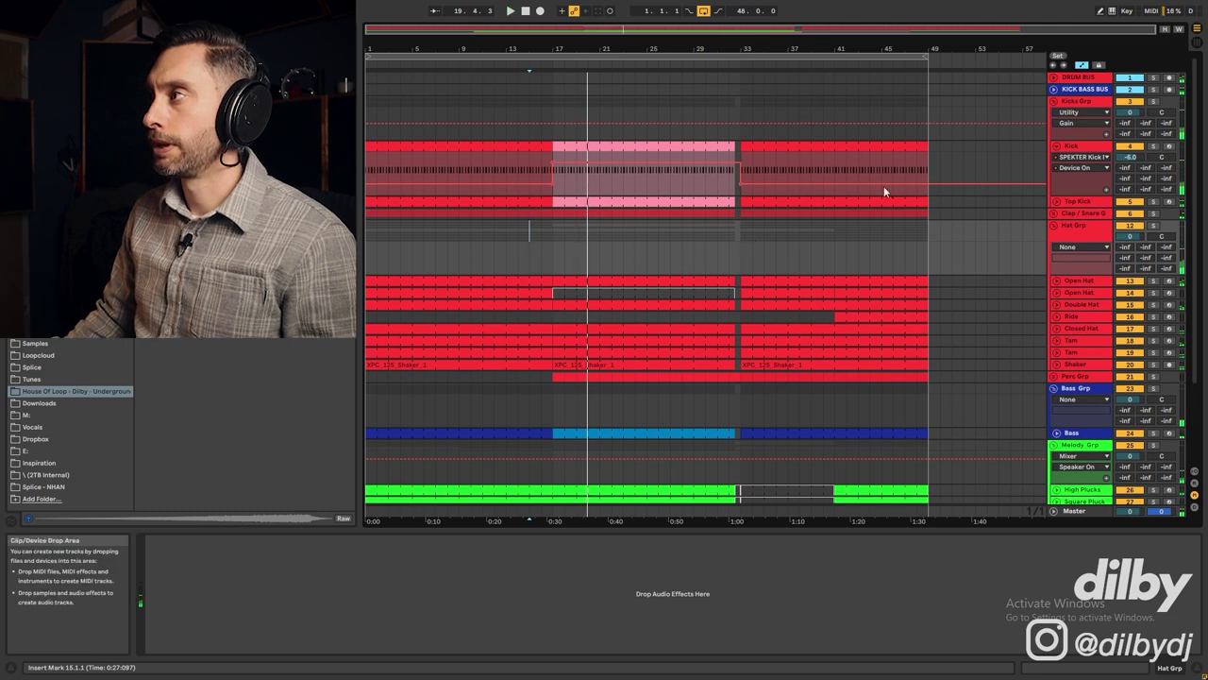
Unfold and solo DRUM BUS, and play it while raising the Wash Out! macro to about 102
click(1055, 77)
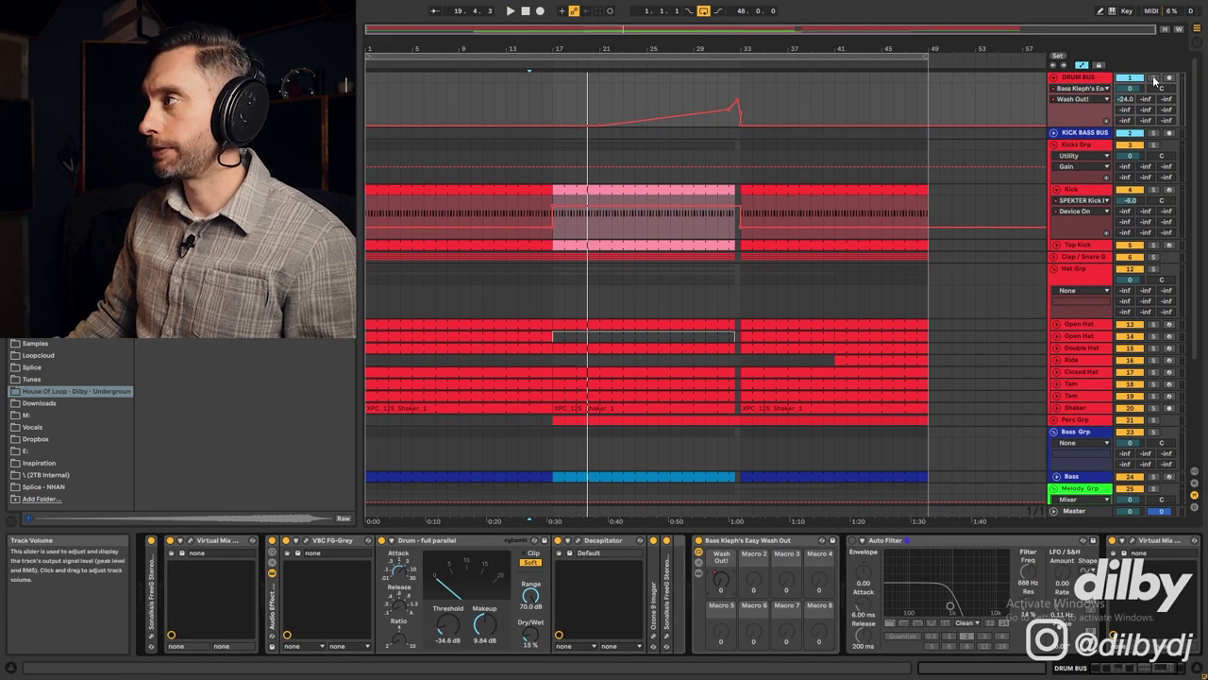
click(1154, 78)
key(space)
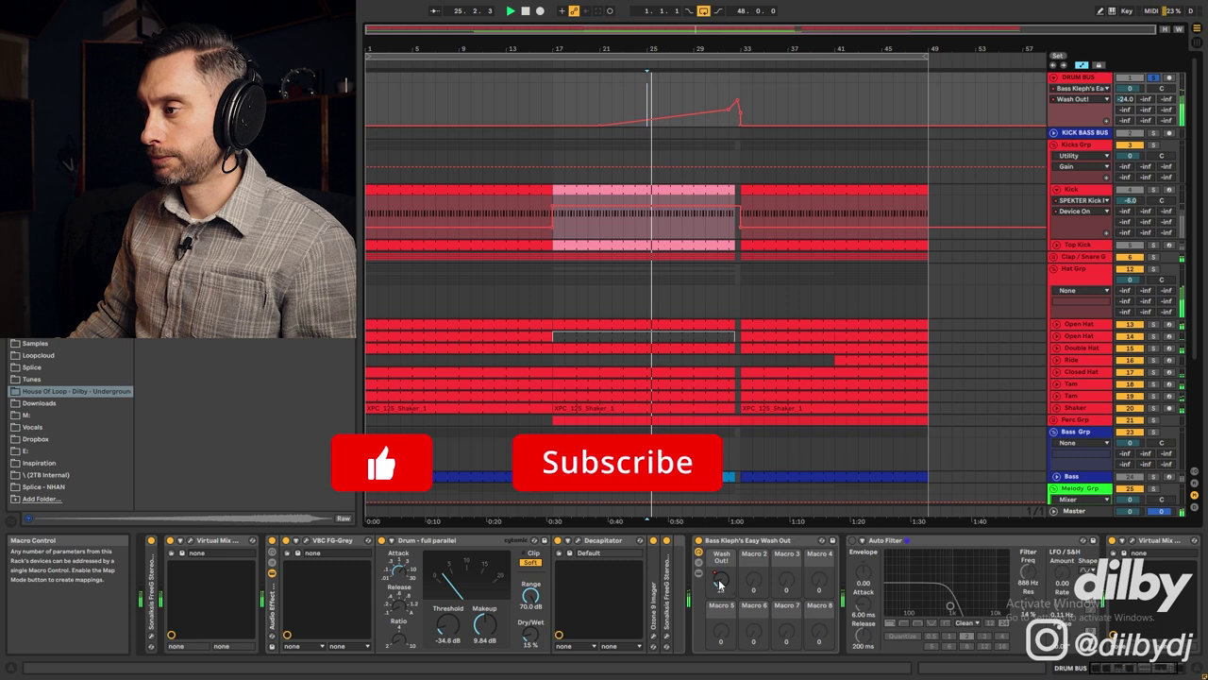
drag(720, 584, 719, 572)
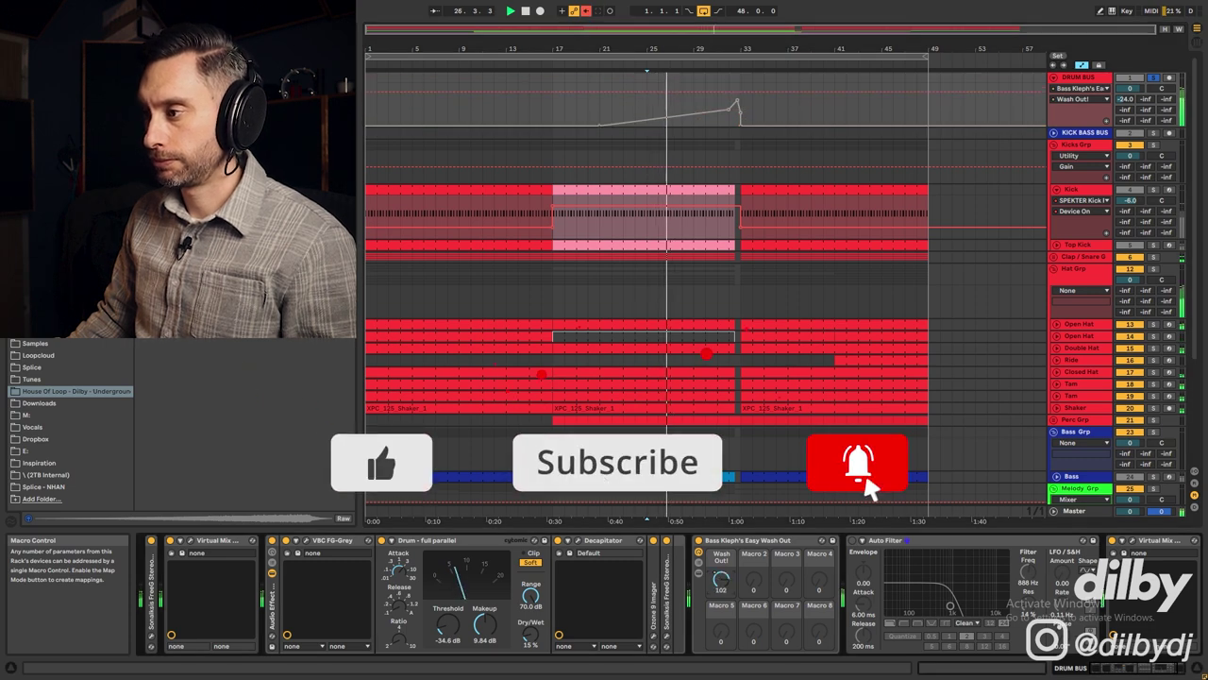
Play the soloed DRUM BUS from about bar 29 and again from 31.1.1 through the end of the Wash Out! automation
click(698, 91)
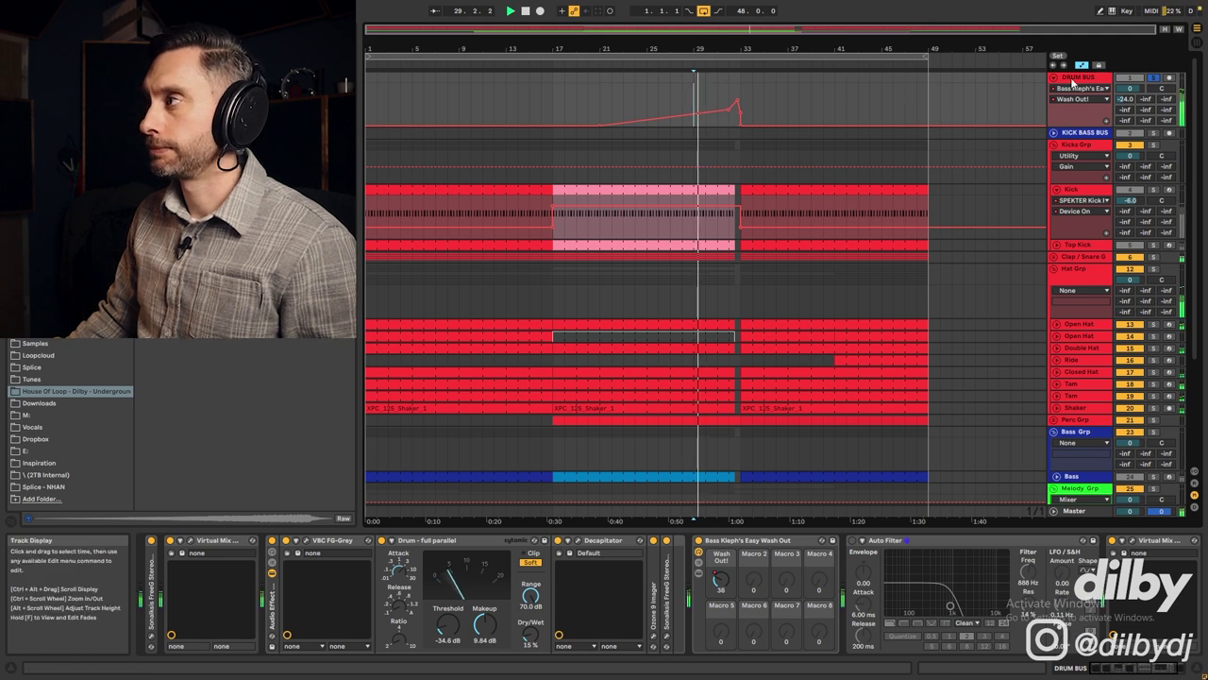
click(729, 96)
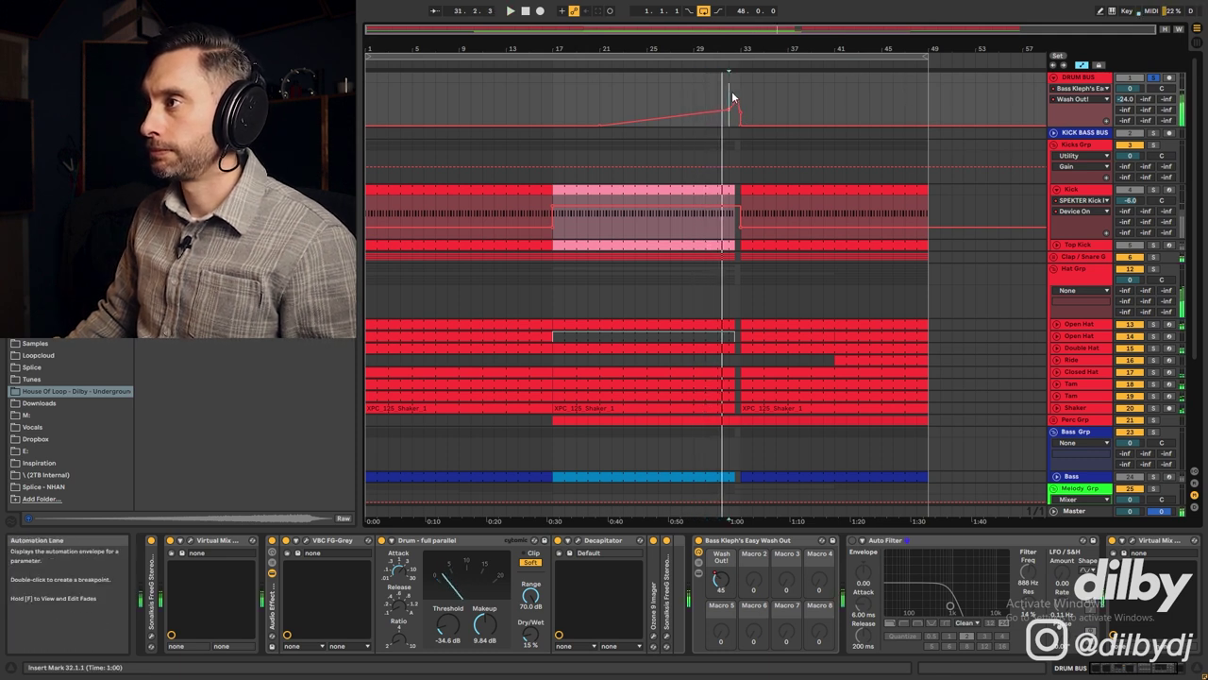
click(742, 97)
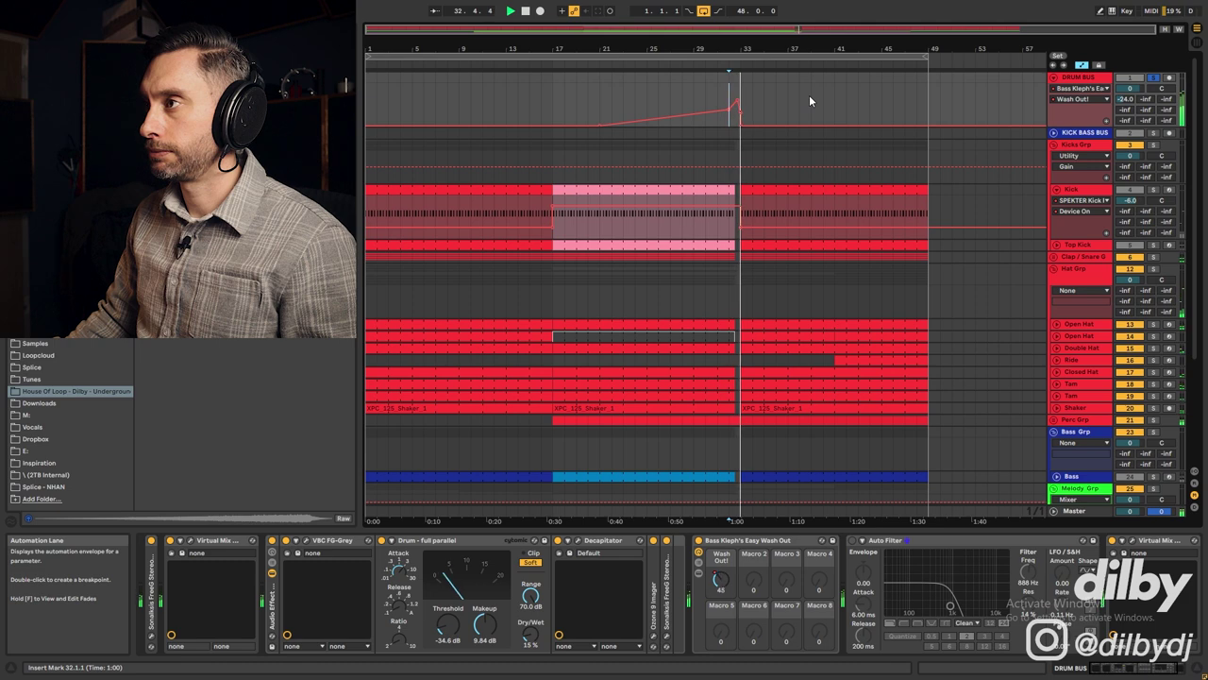
click(719, 101)
key(space)
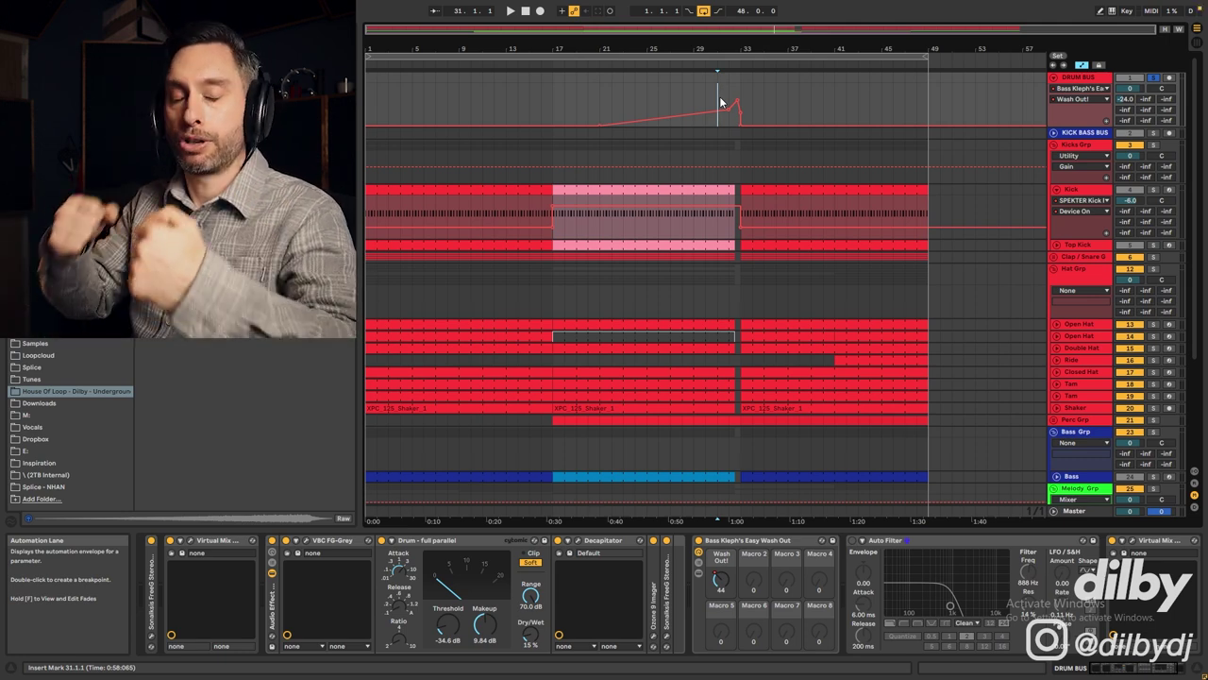
key(space)
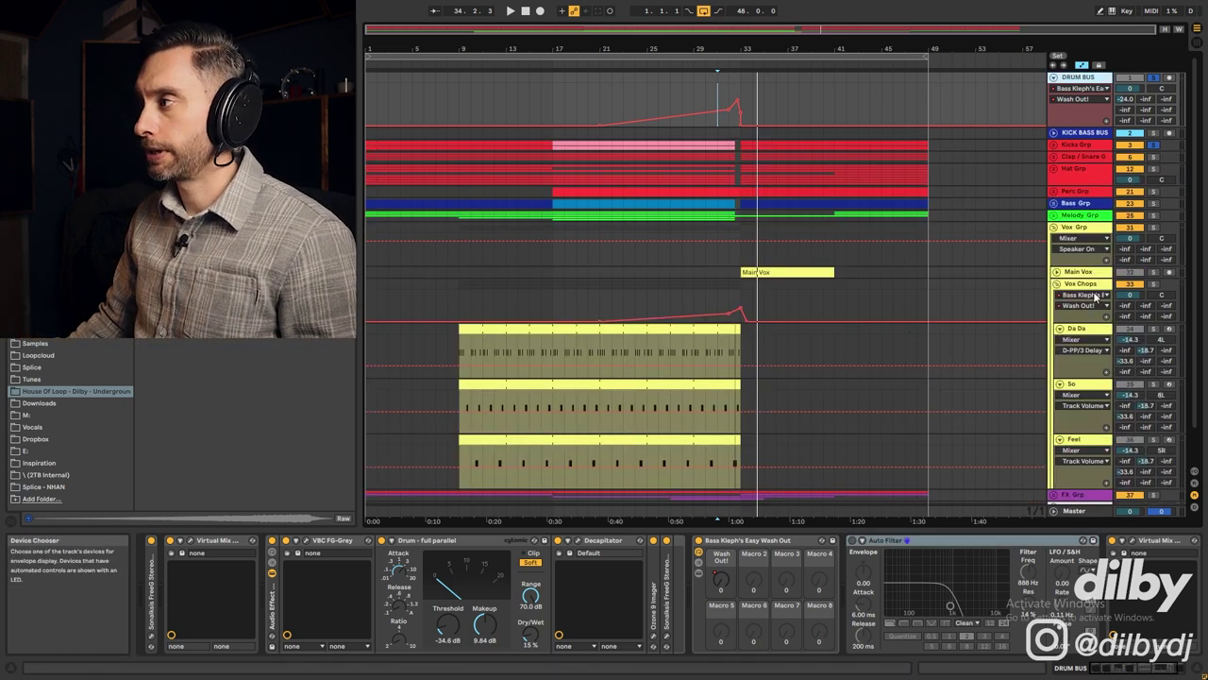
Play Vox Chops soloed from 31.1.1 with its Easy Wash Out rack shown, and highlight bars 31 to about 34 of its automation
click(1078, 284)
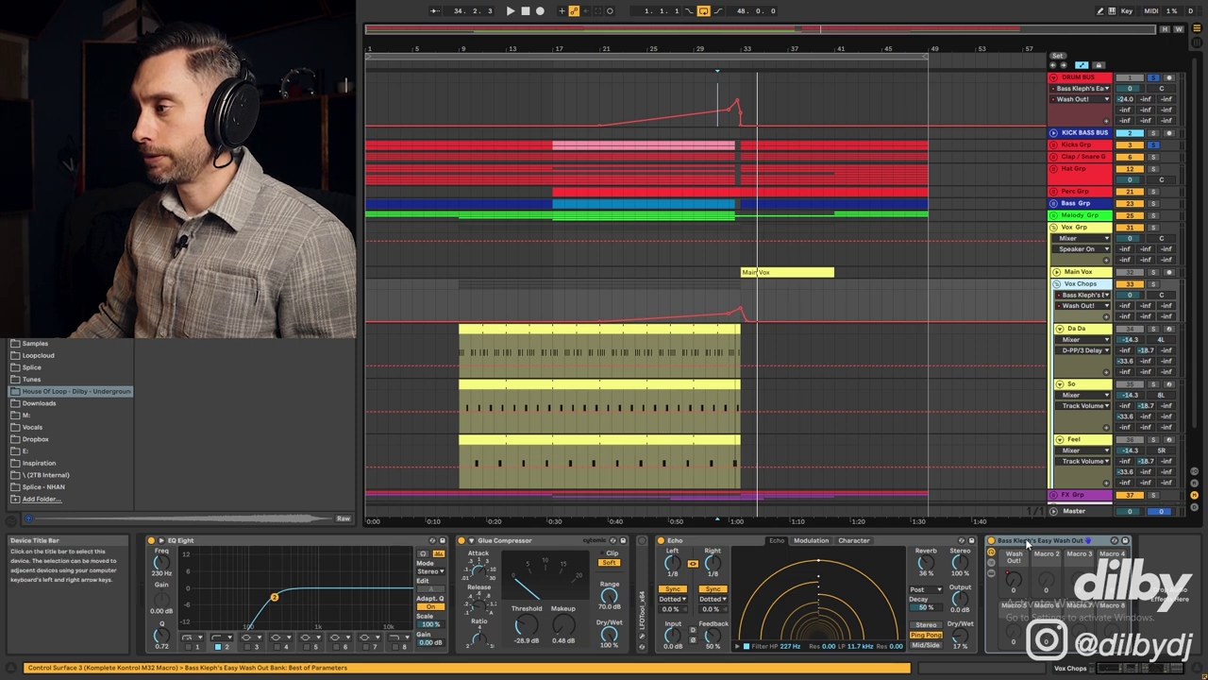
click(1026, 546)
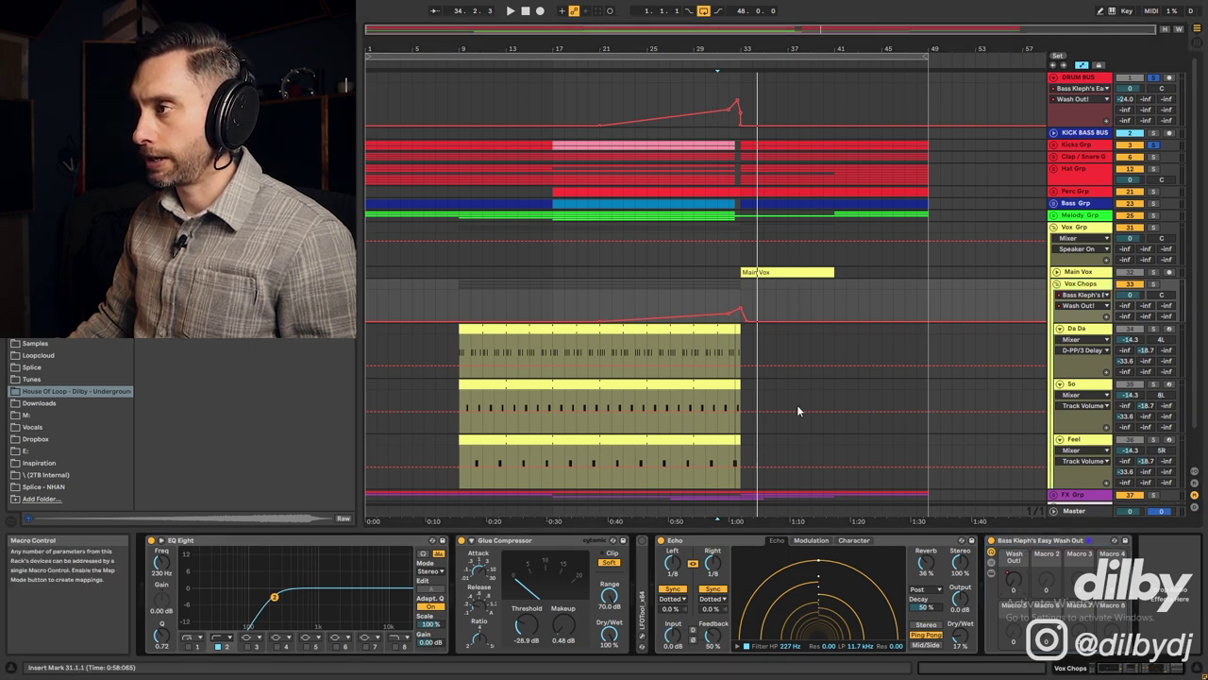
click(718, 304)
click(1154, 284)
key(space)
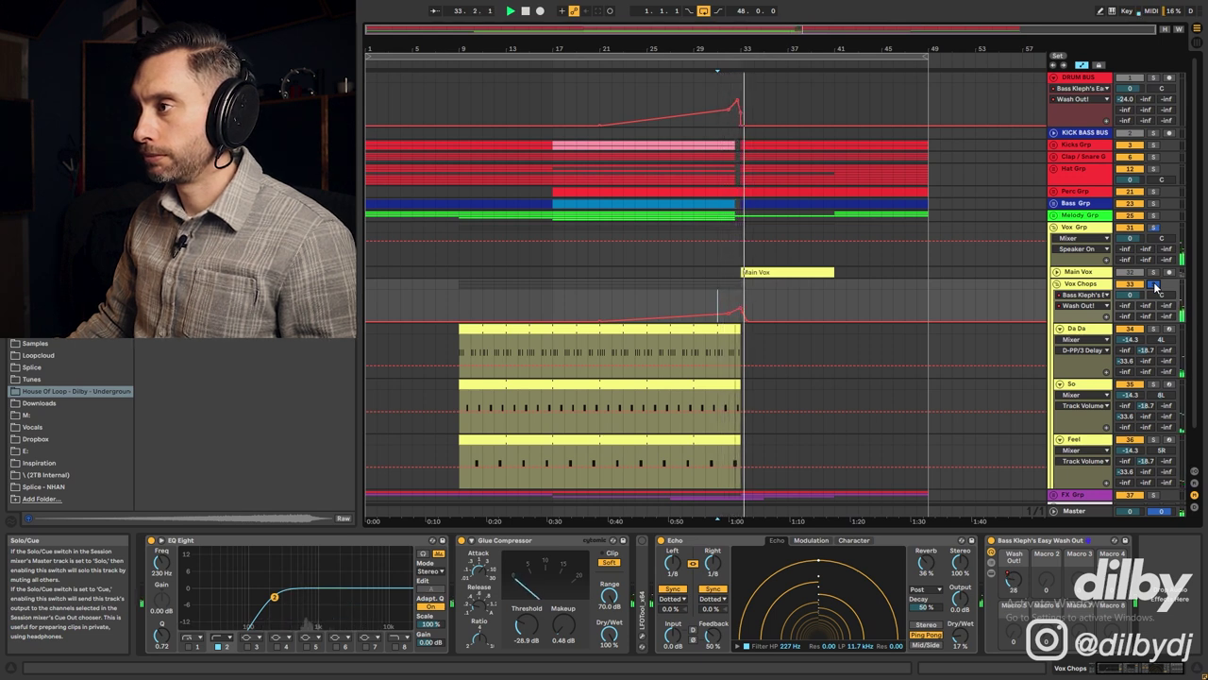
key(space)
drag(729, 300, 736, 300)
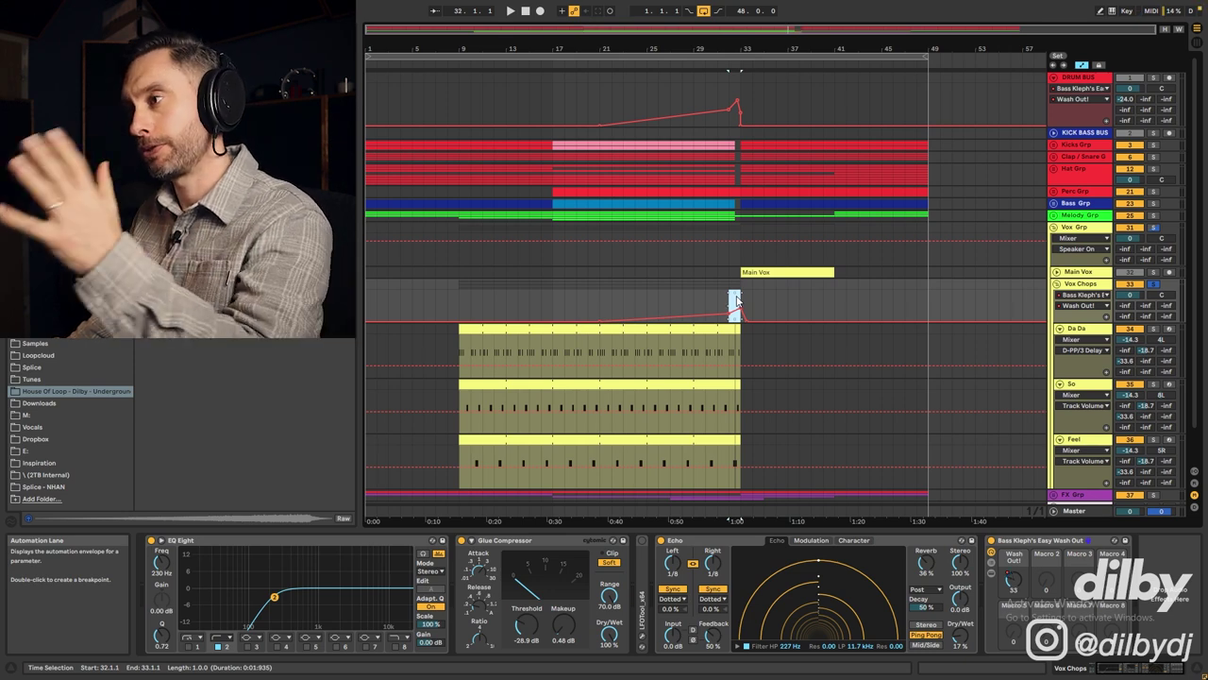
drag(718, 302, 752, 300)
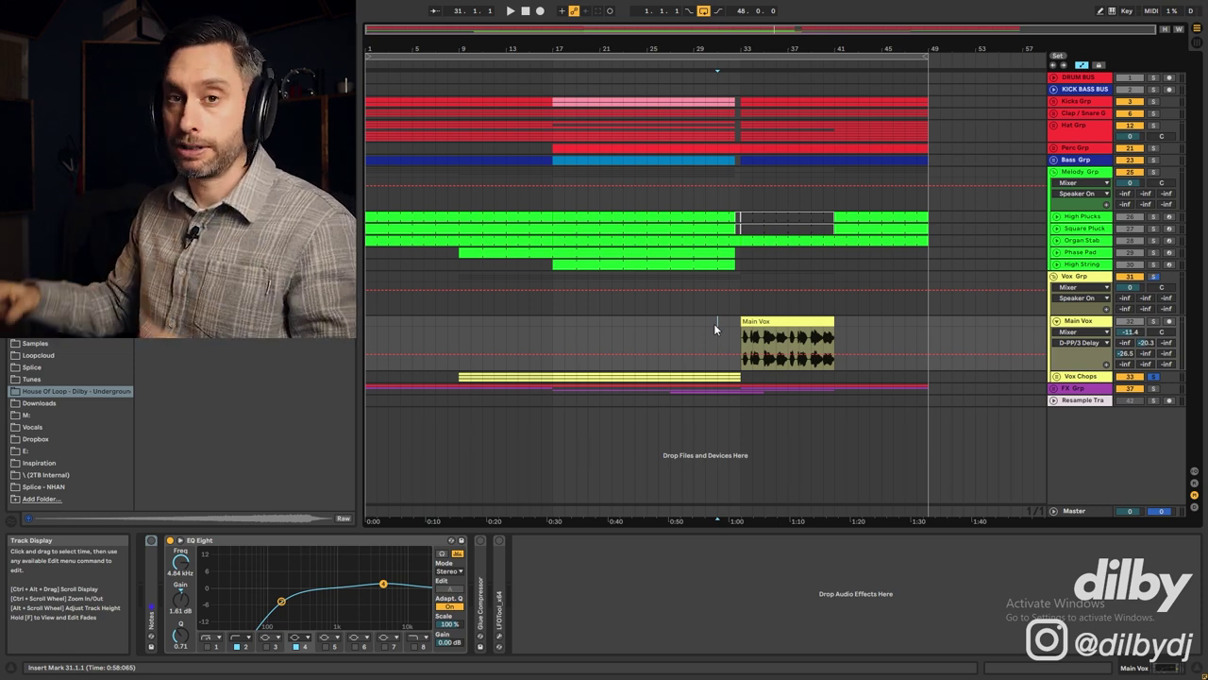
Play the full mix from 31.1.1 through the Main Vox section, and place the insert mark at 40.1.1
key(space)
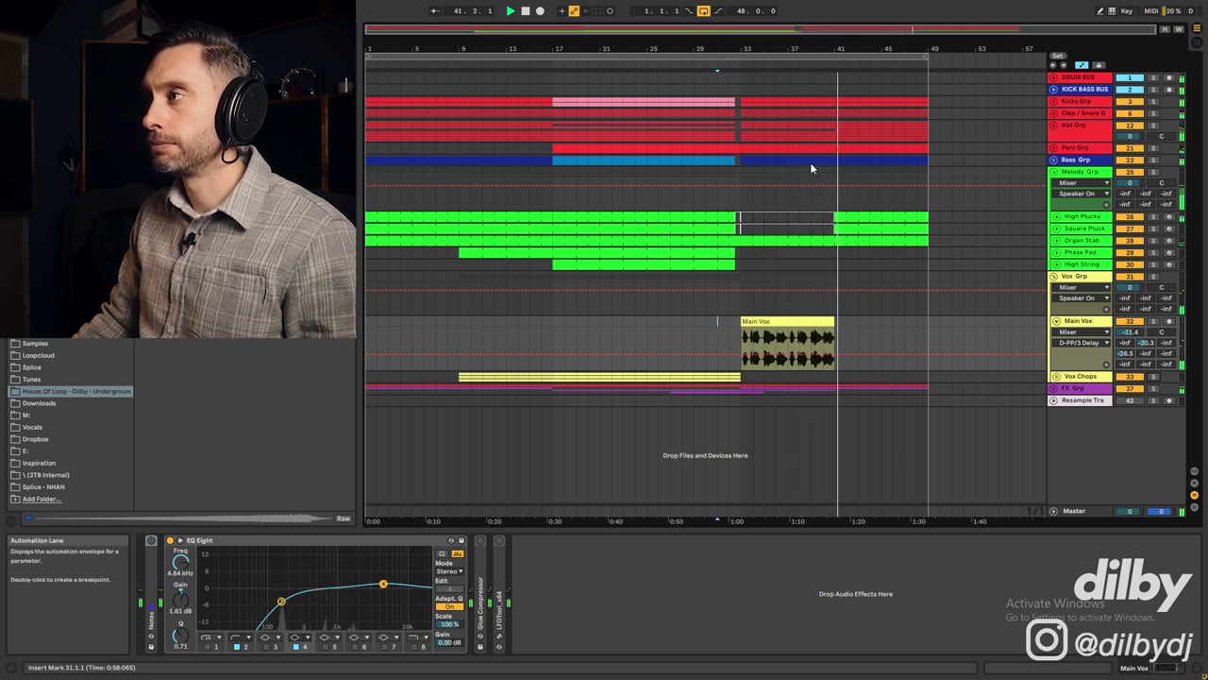
click(824, 197)
key(space)
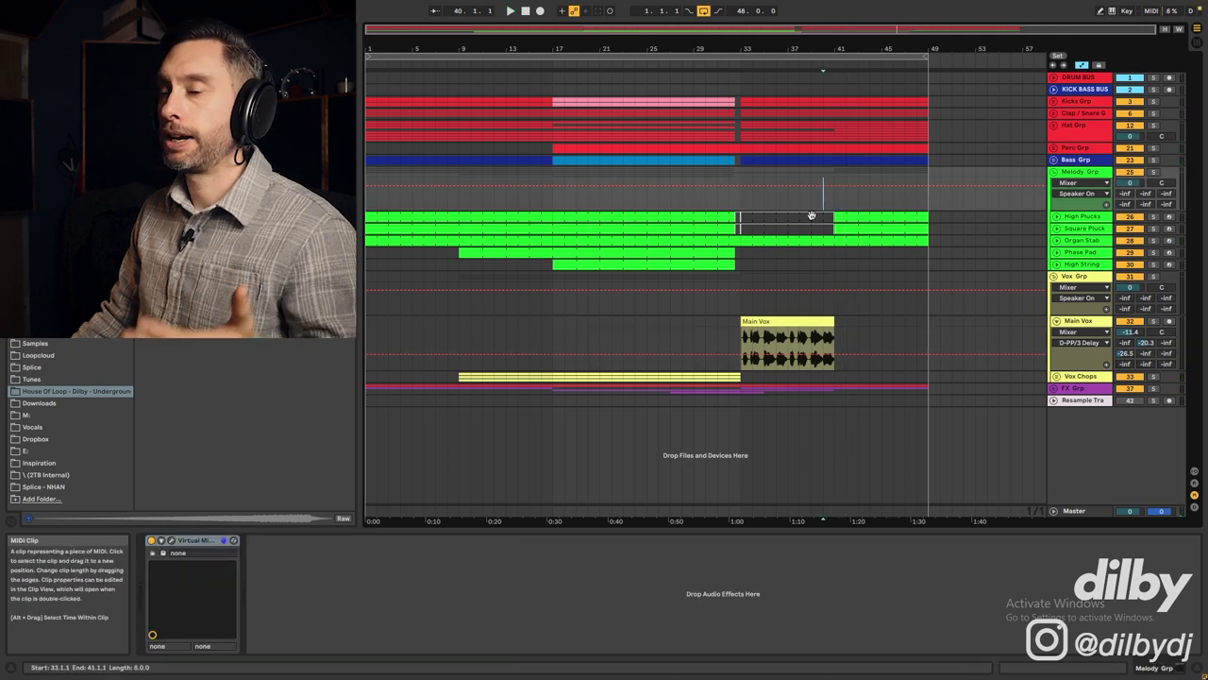
Select the High Plucks and Square Pluck clips at bar 41, and unfold Hat Grp to select the Ride clip
click(863, 217)
click(869, 227)
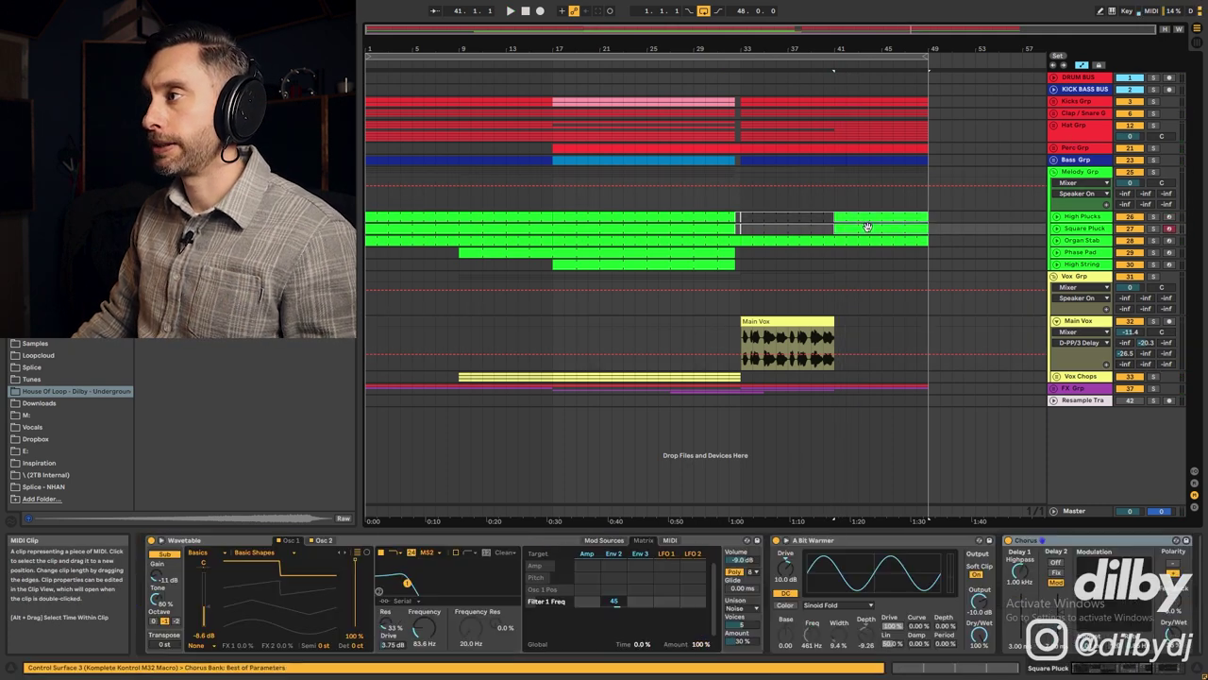
click(1053, 125)
click(877, 214)
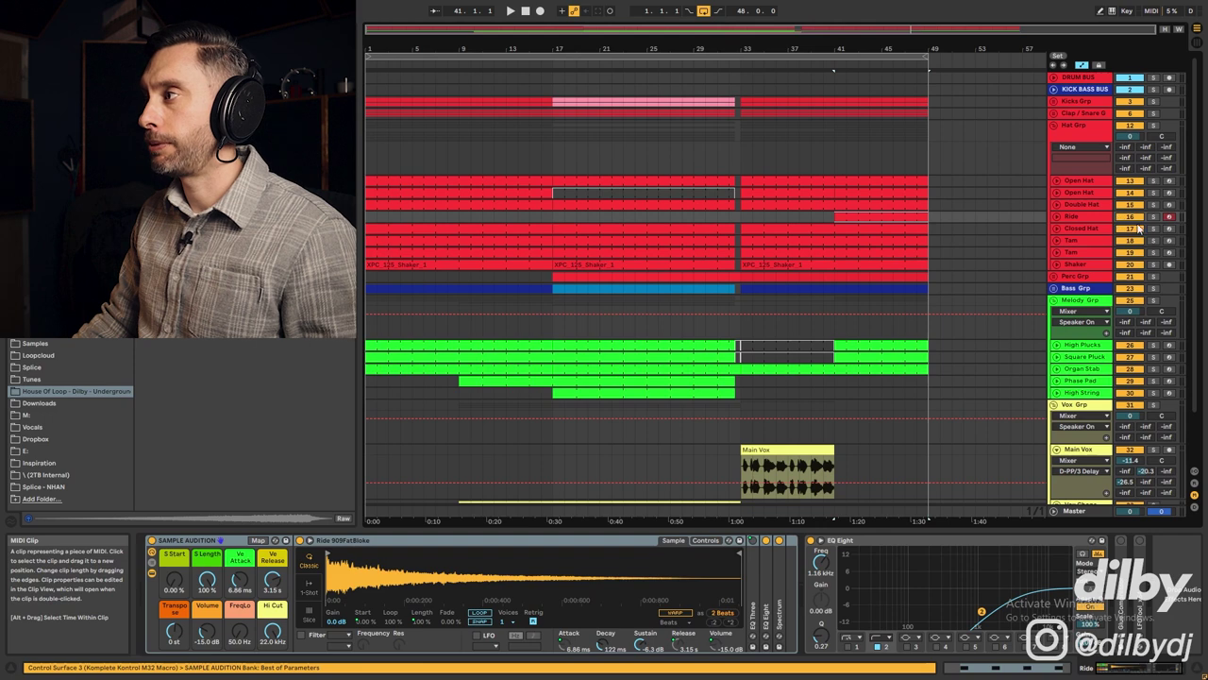
Play the Ride soloed from 41.1.1, and unsolo it to hear the section in the full mix
click(838, 161)
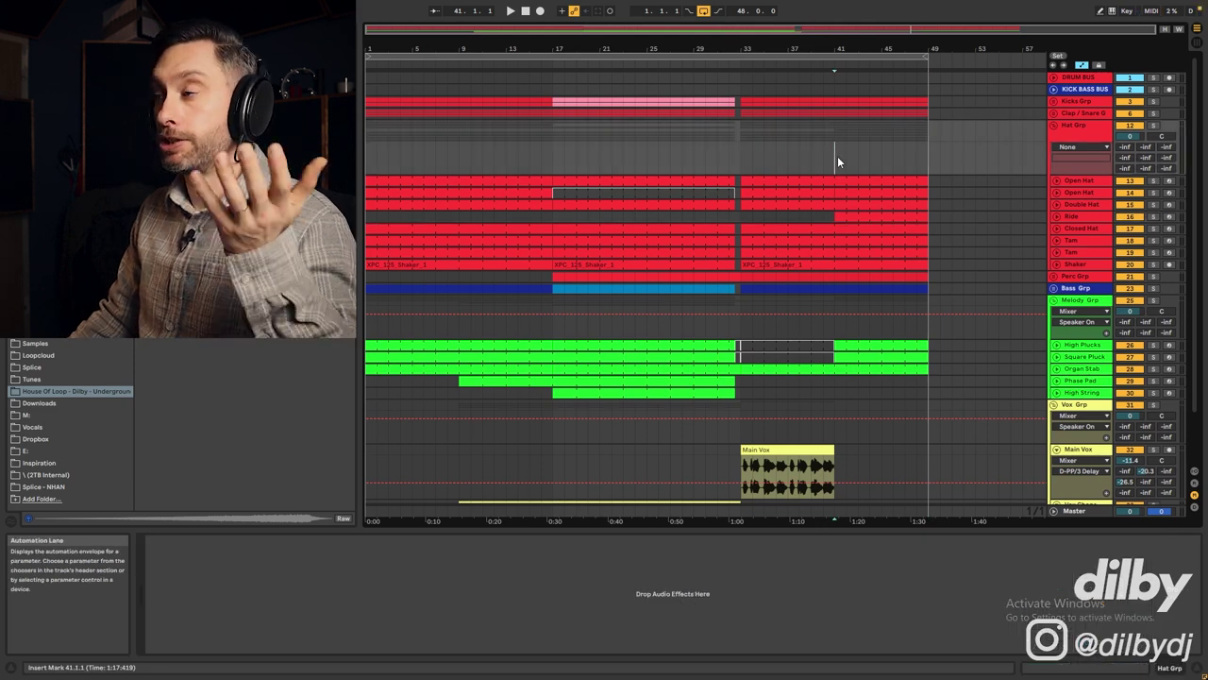
click(1154, 217)
key(space)
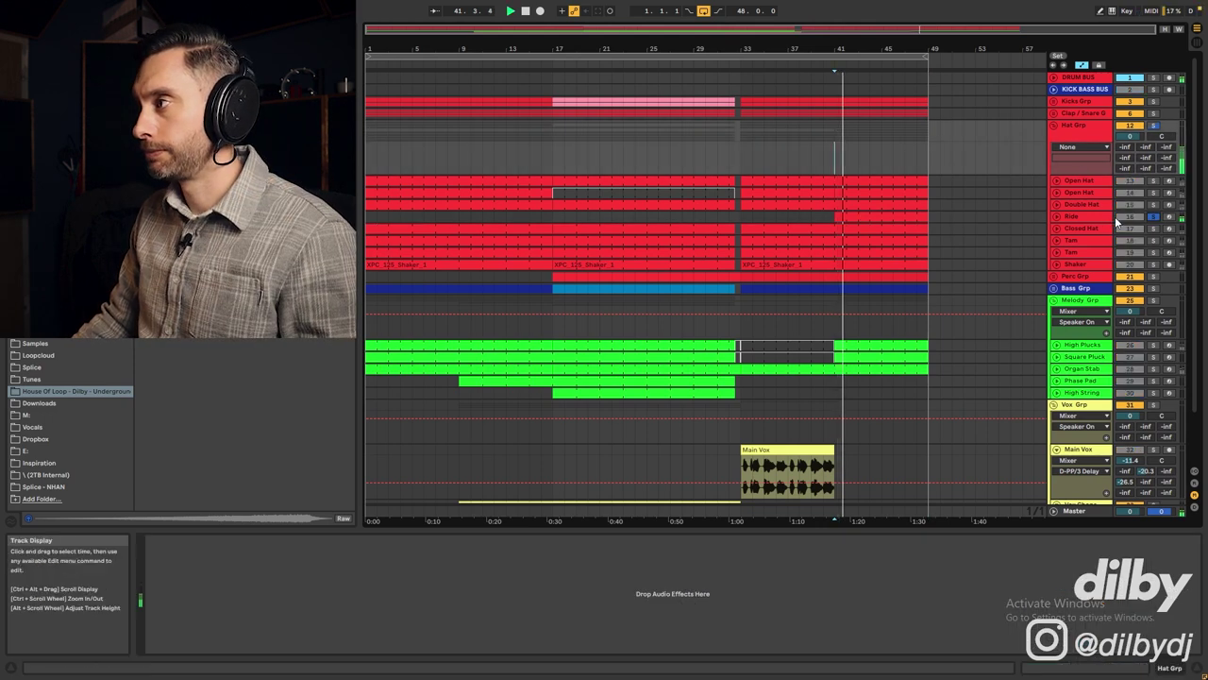
key(space)
click(1153, 217)
click(1132, 219)
key(space)
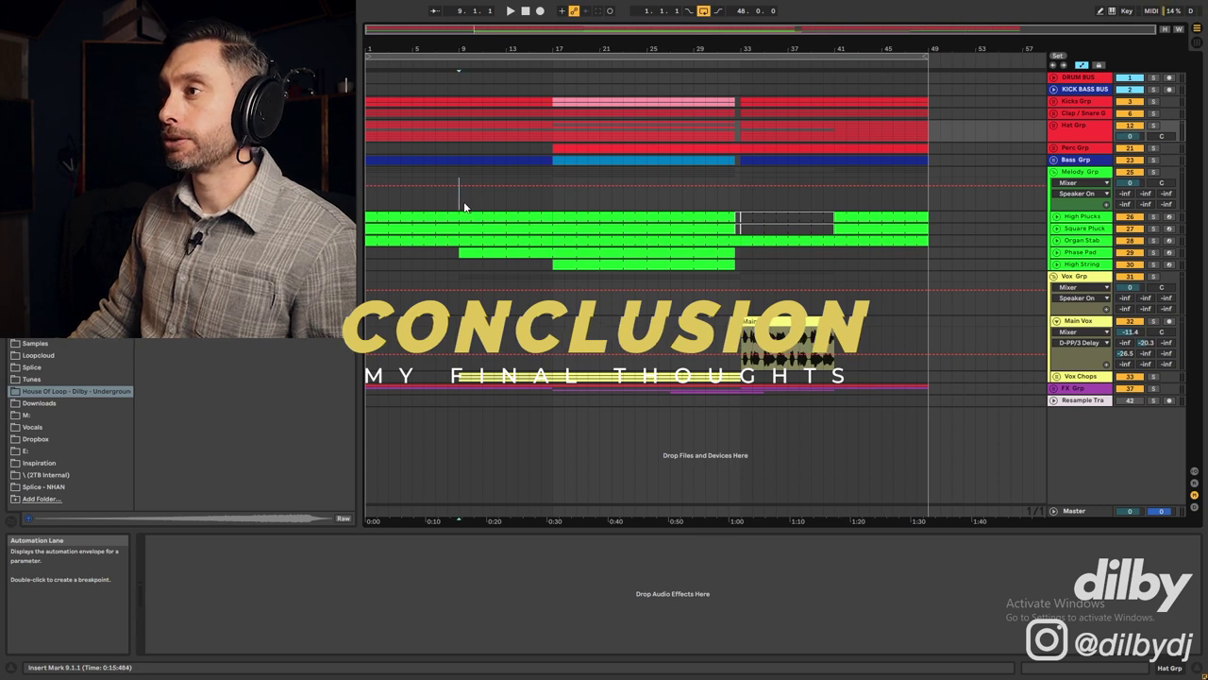
Place the insert mark at 9.1.1 in the Melody Grp lane
click(455, 197)
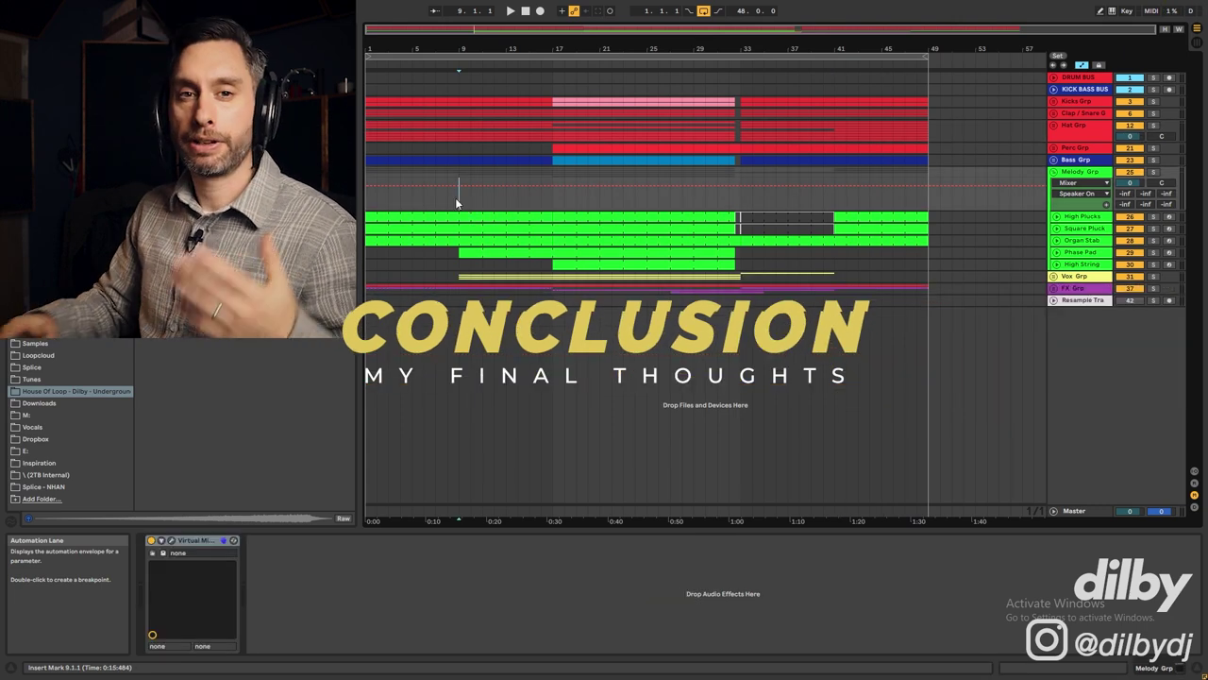